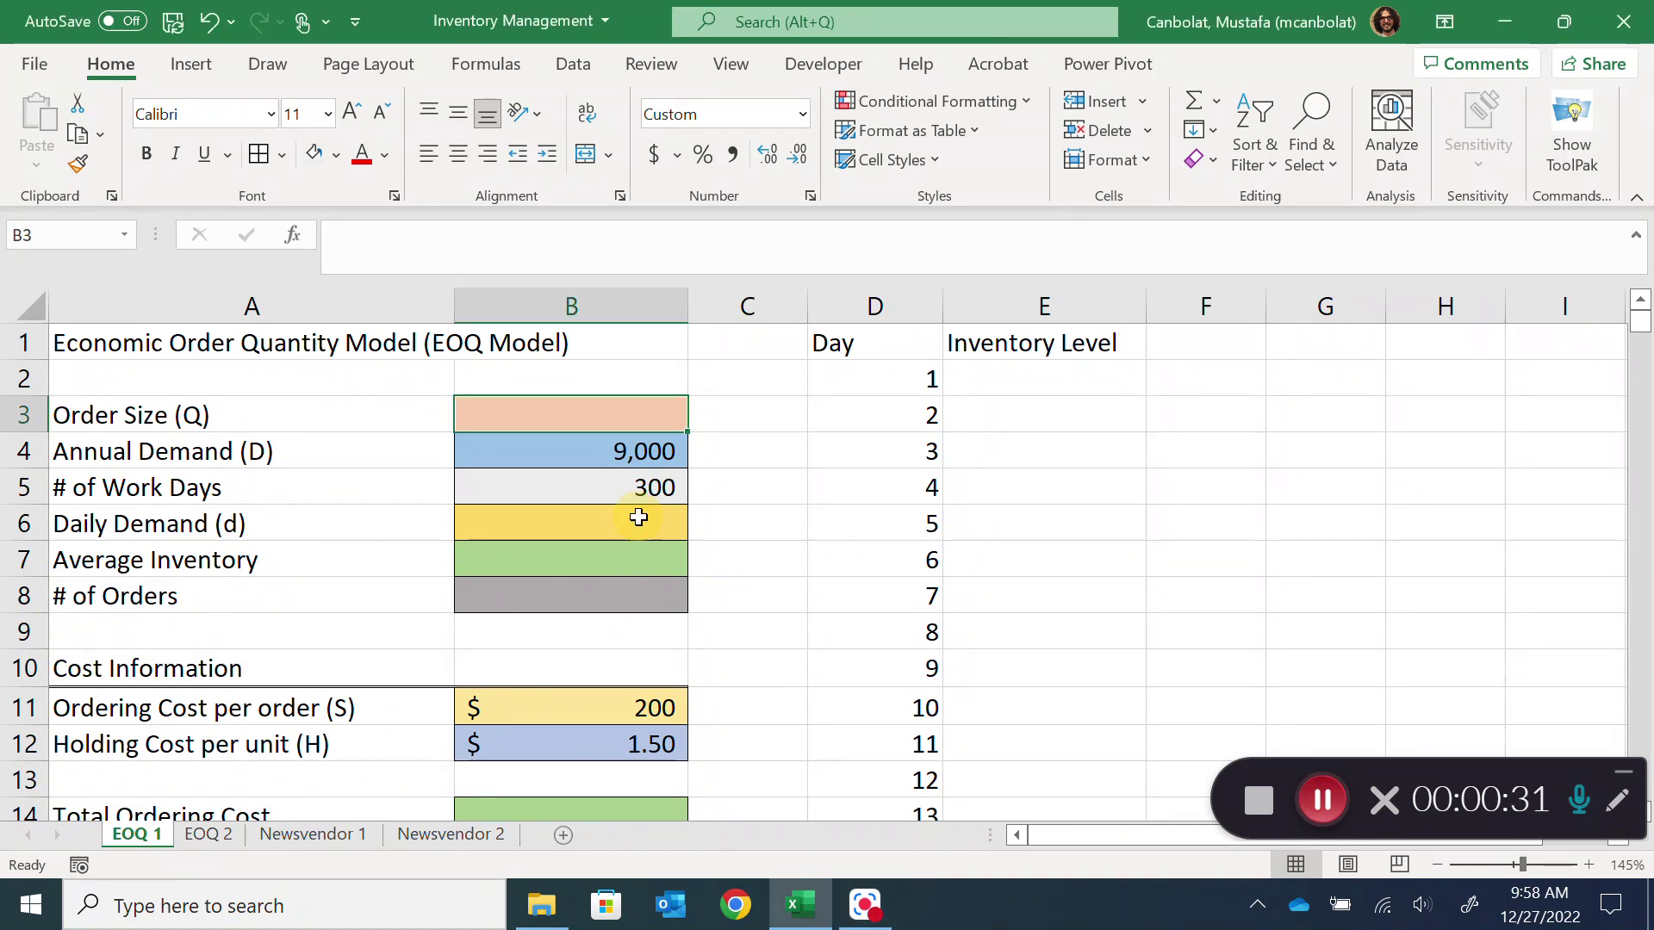
Step: Calculate Daily Demand in B6 as Annual Demand divided by the number of work days, using =B4/B5
{"action": "type", "text": "="}
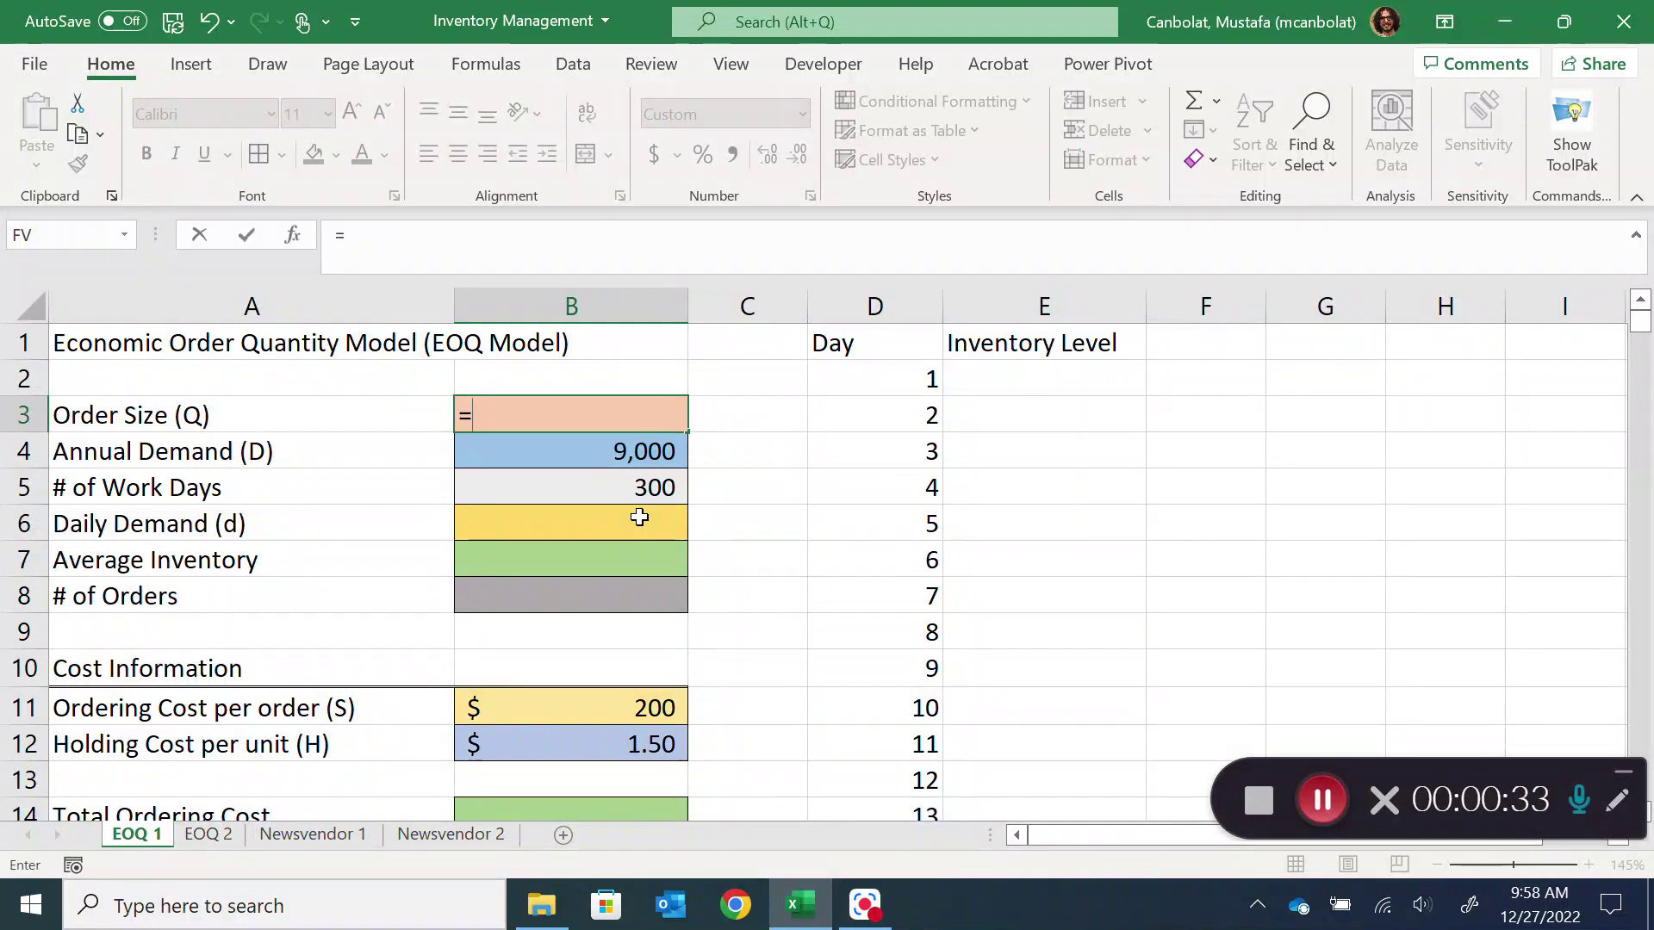
{"action": "key", "text": "Escape"}
{"action": "key", "text": "Down"}
{"action": "key", "text": "Down"}
{"action": "key", "text": "Down"}
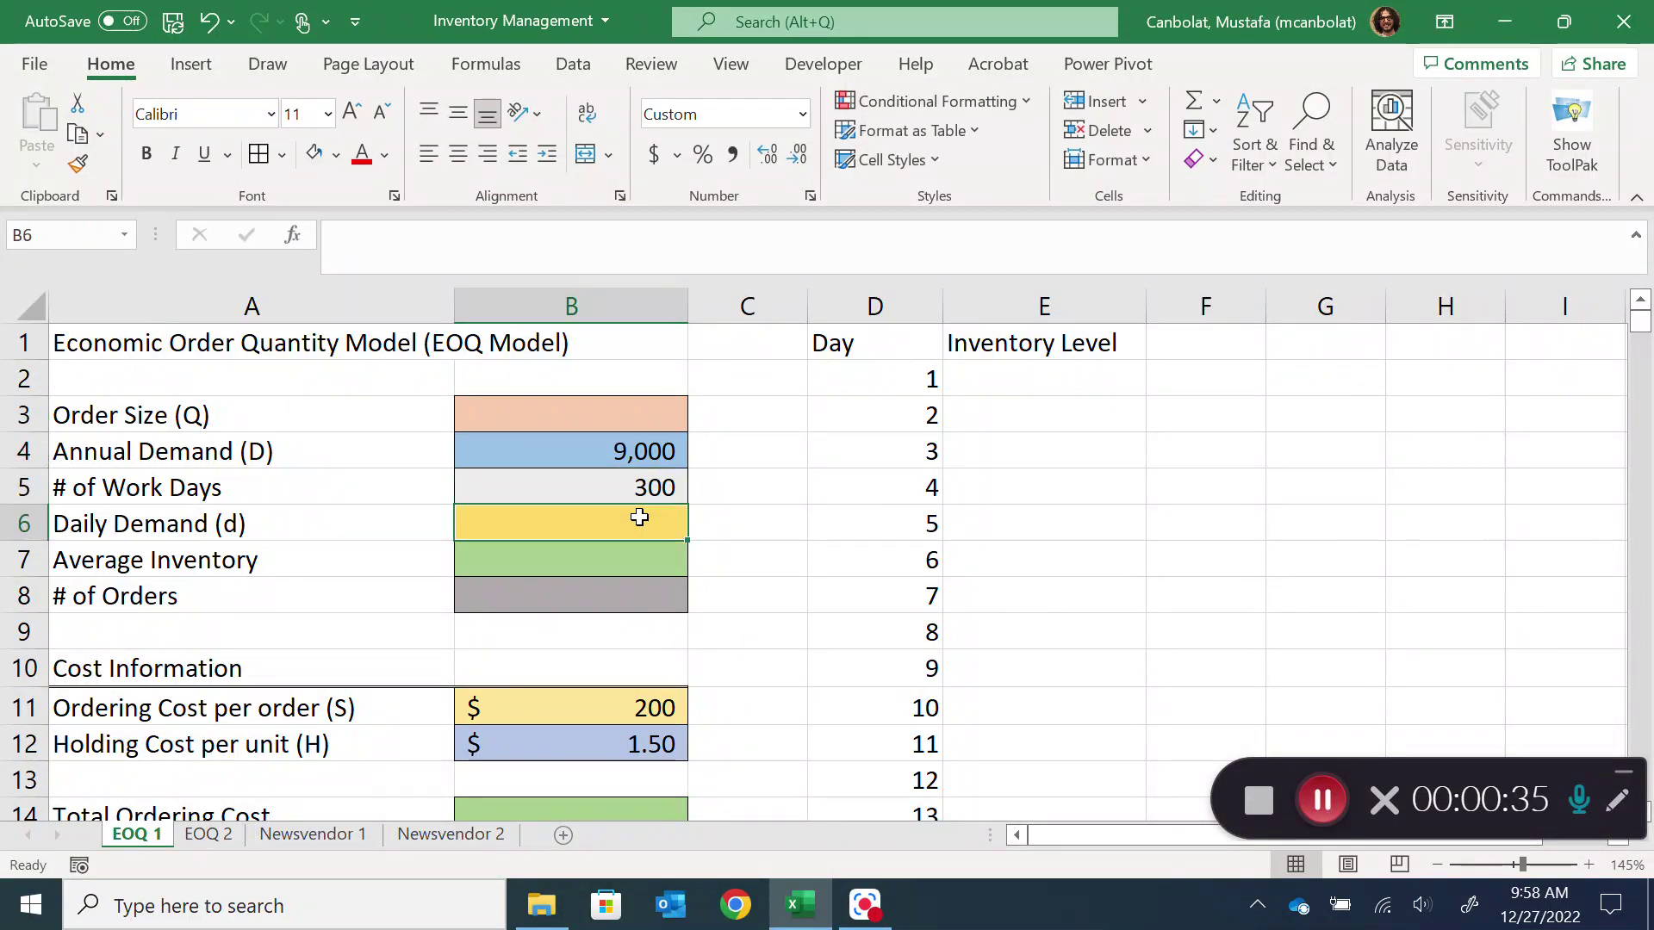
{"action": "type", "text": "="}
{"action": "key", "text": "Up"}
{"action": "key", "text": "Up"}
{"action": "type", "text": "/"}
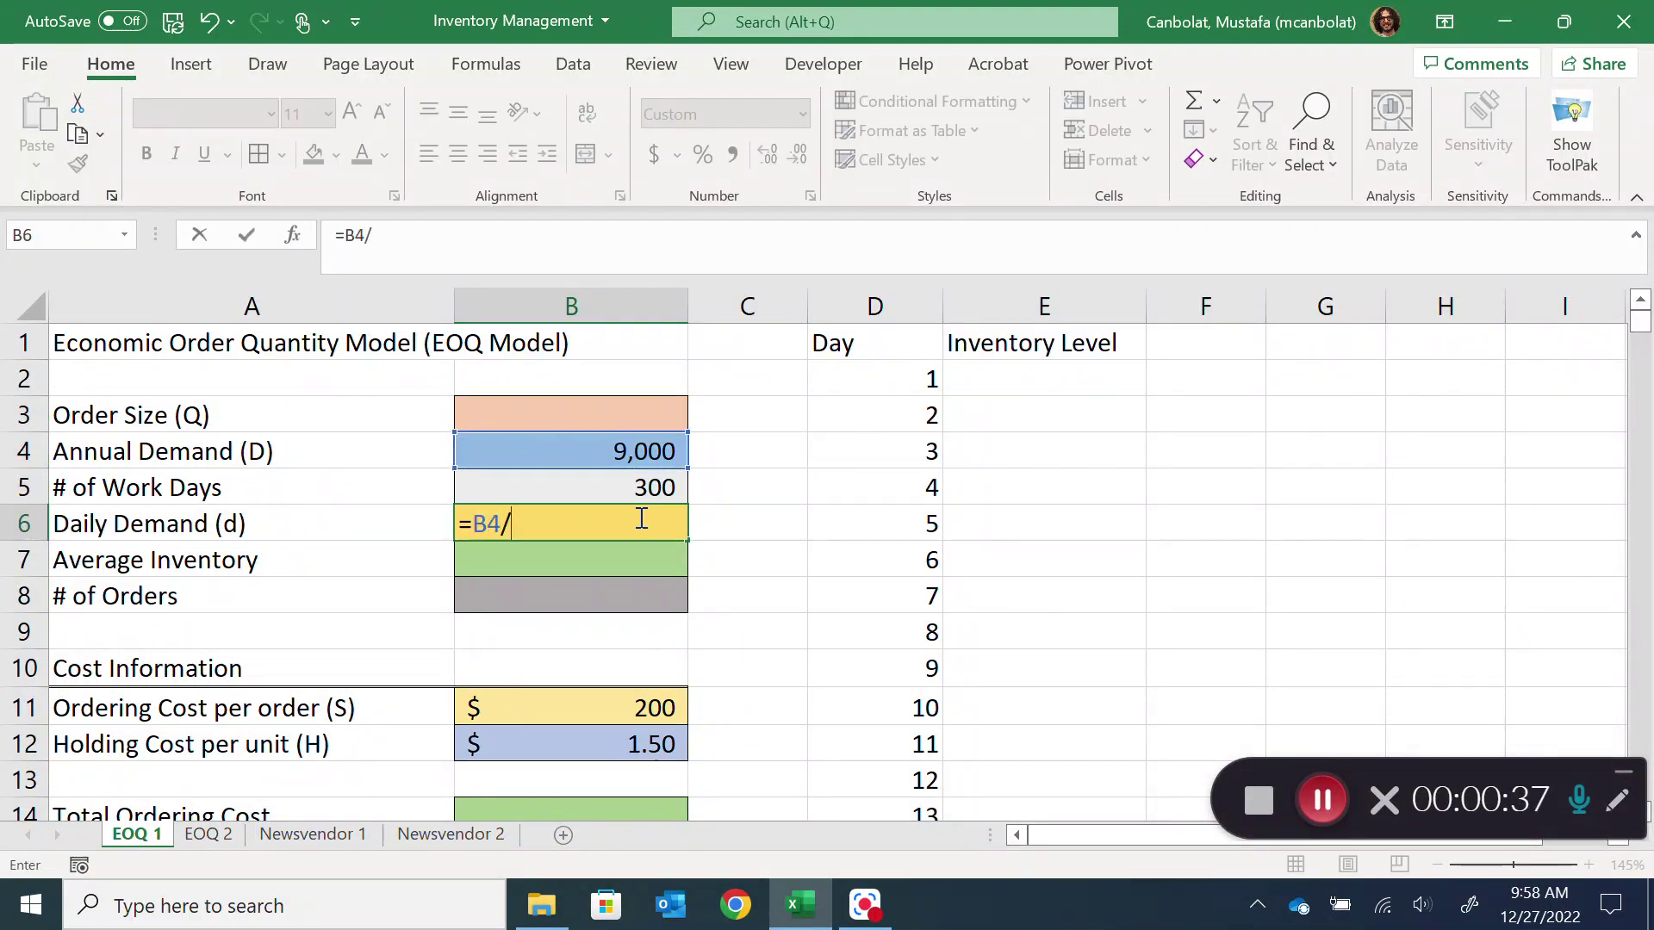
{"action": "key", "text": "Up"}
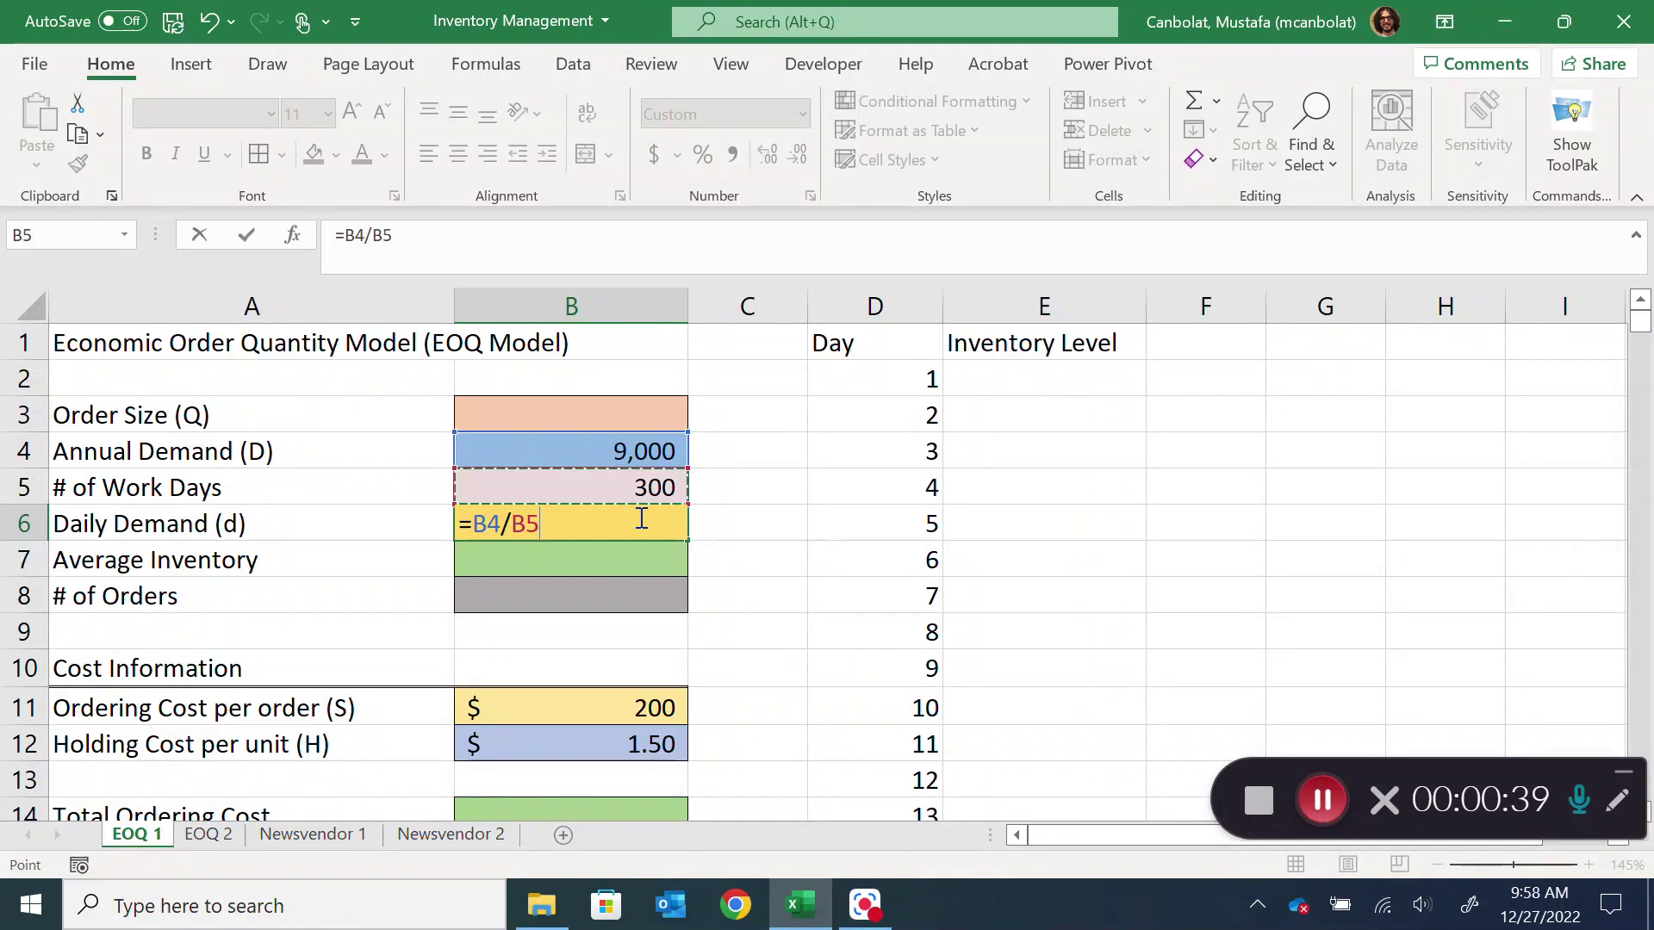
{"action": "key", "text": "Return"}
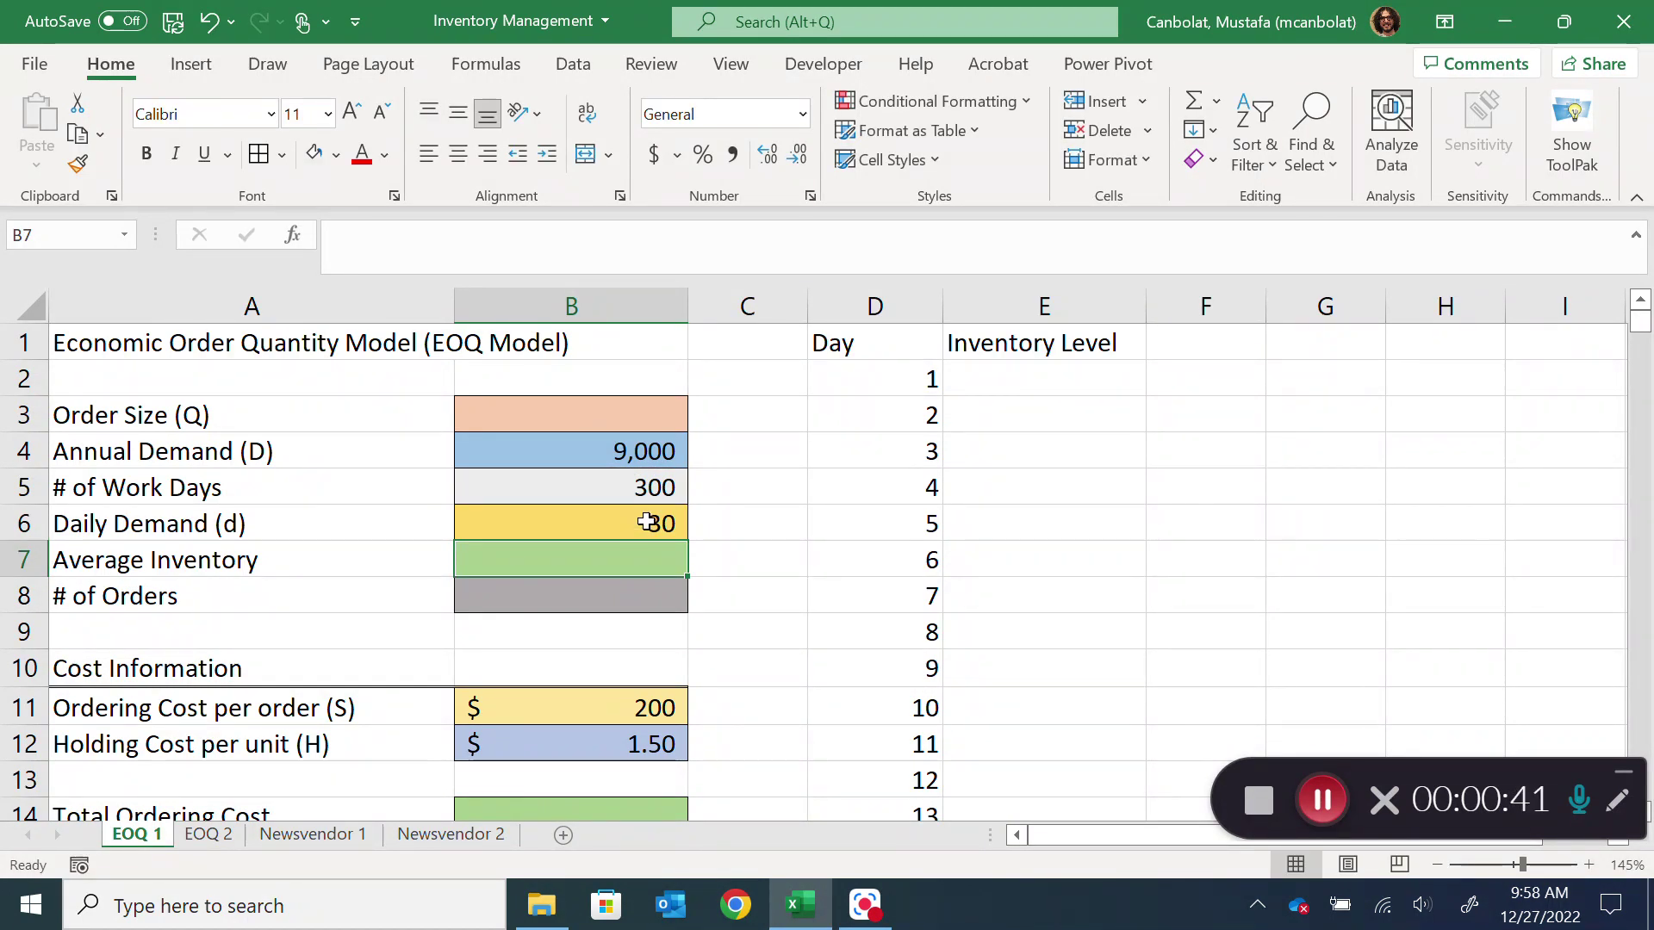
Step: Set the Order Size (Q) in B3 to 3,000
{"action": "left_click", "coordinate": [646, 401]}
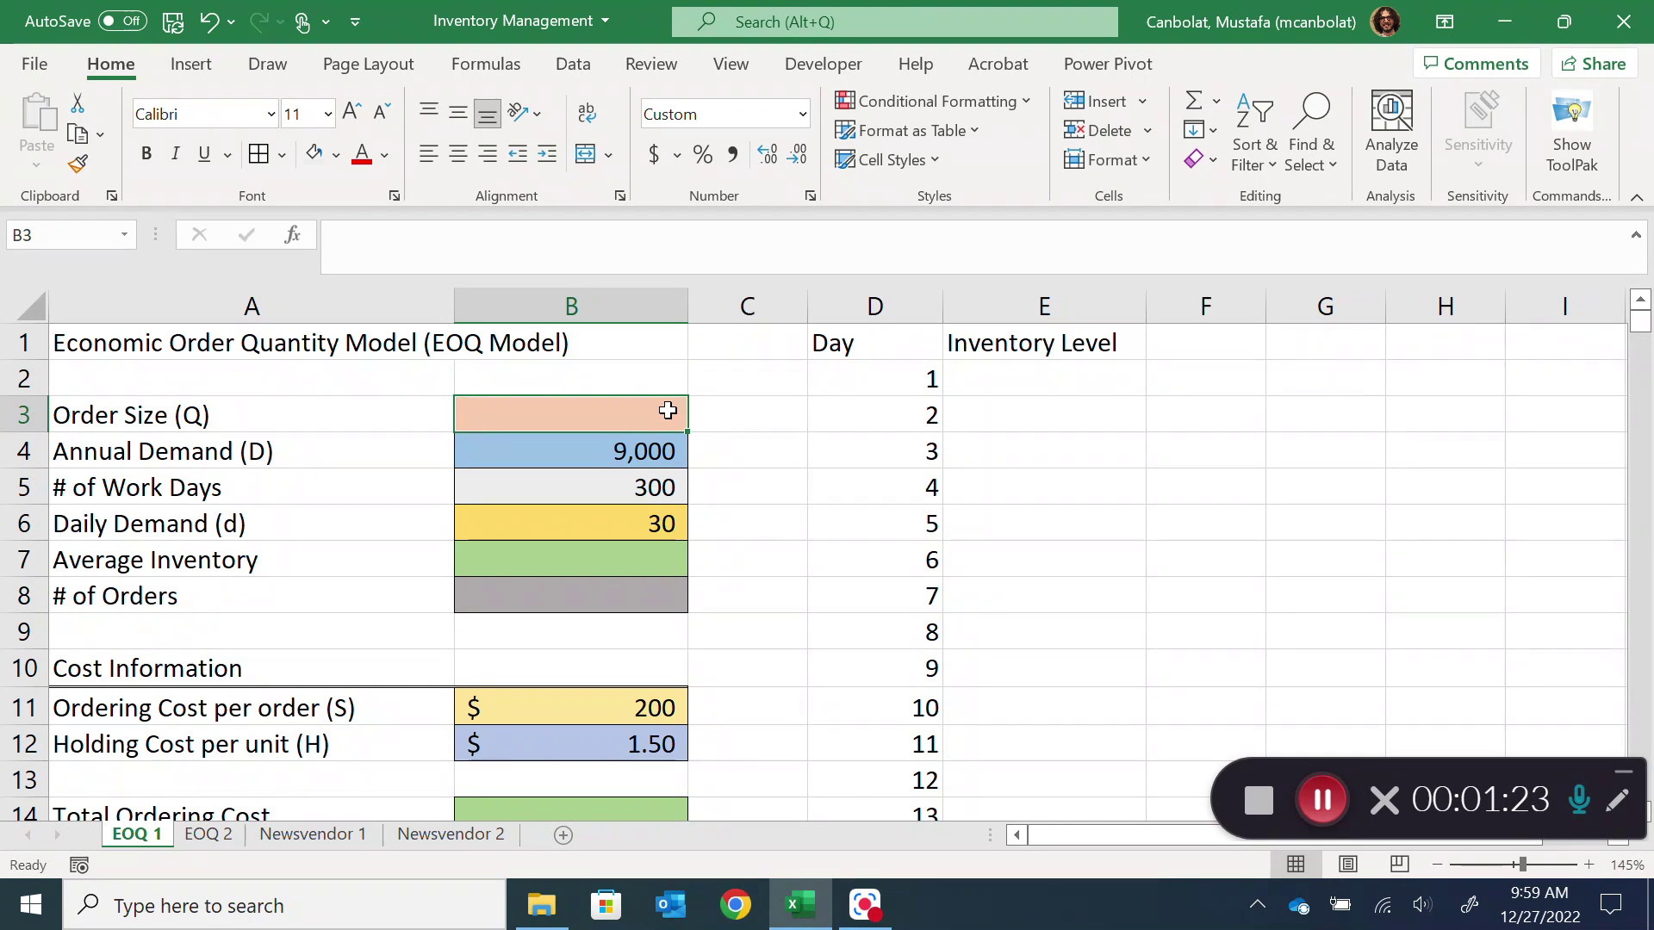
{"action": "type", "text": "3,000"}
{"action": "key", "text": "Return"}
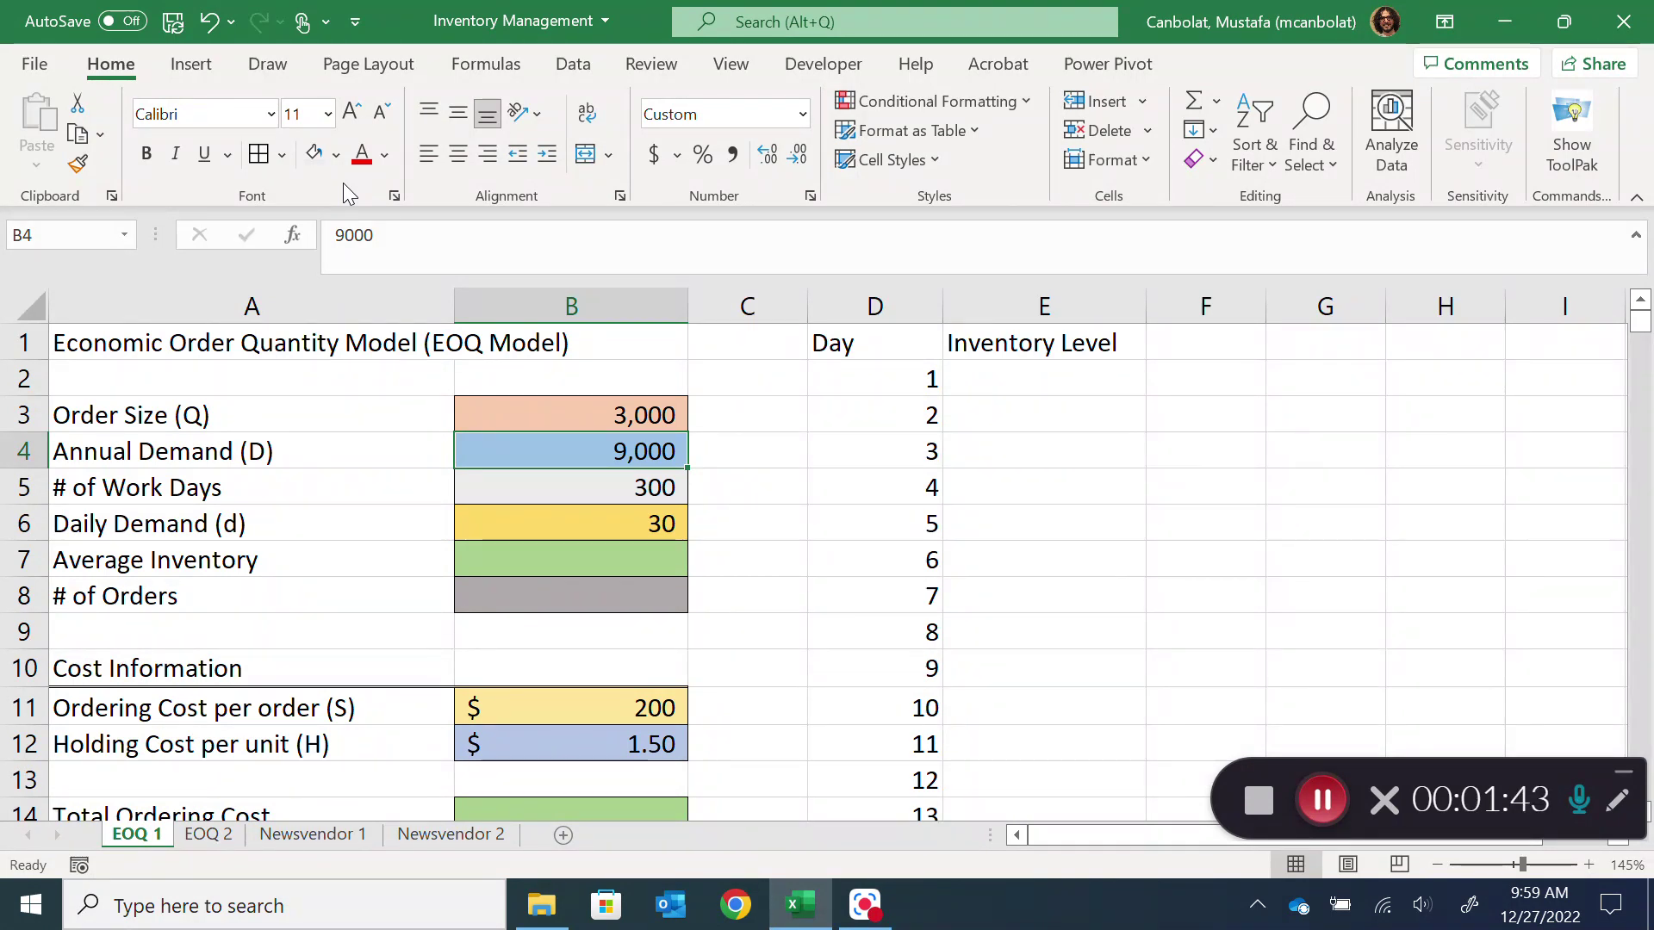
Step: Link day 1's Inventory Level in E2 to the Order Size with =B3
{"action": "left_click", "coordinate": [1047, 367]}
{"action": "type", "text": "="}
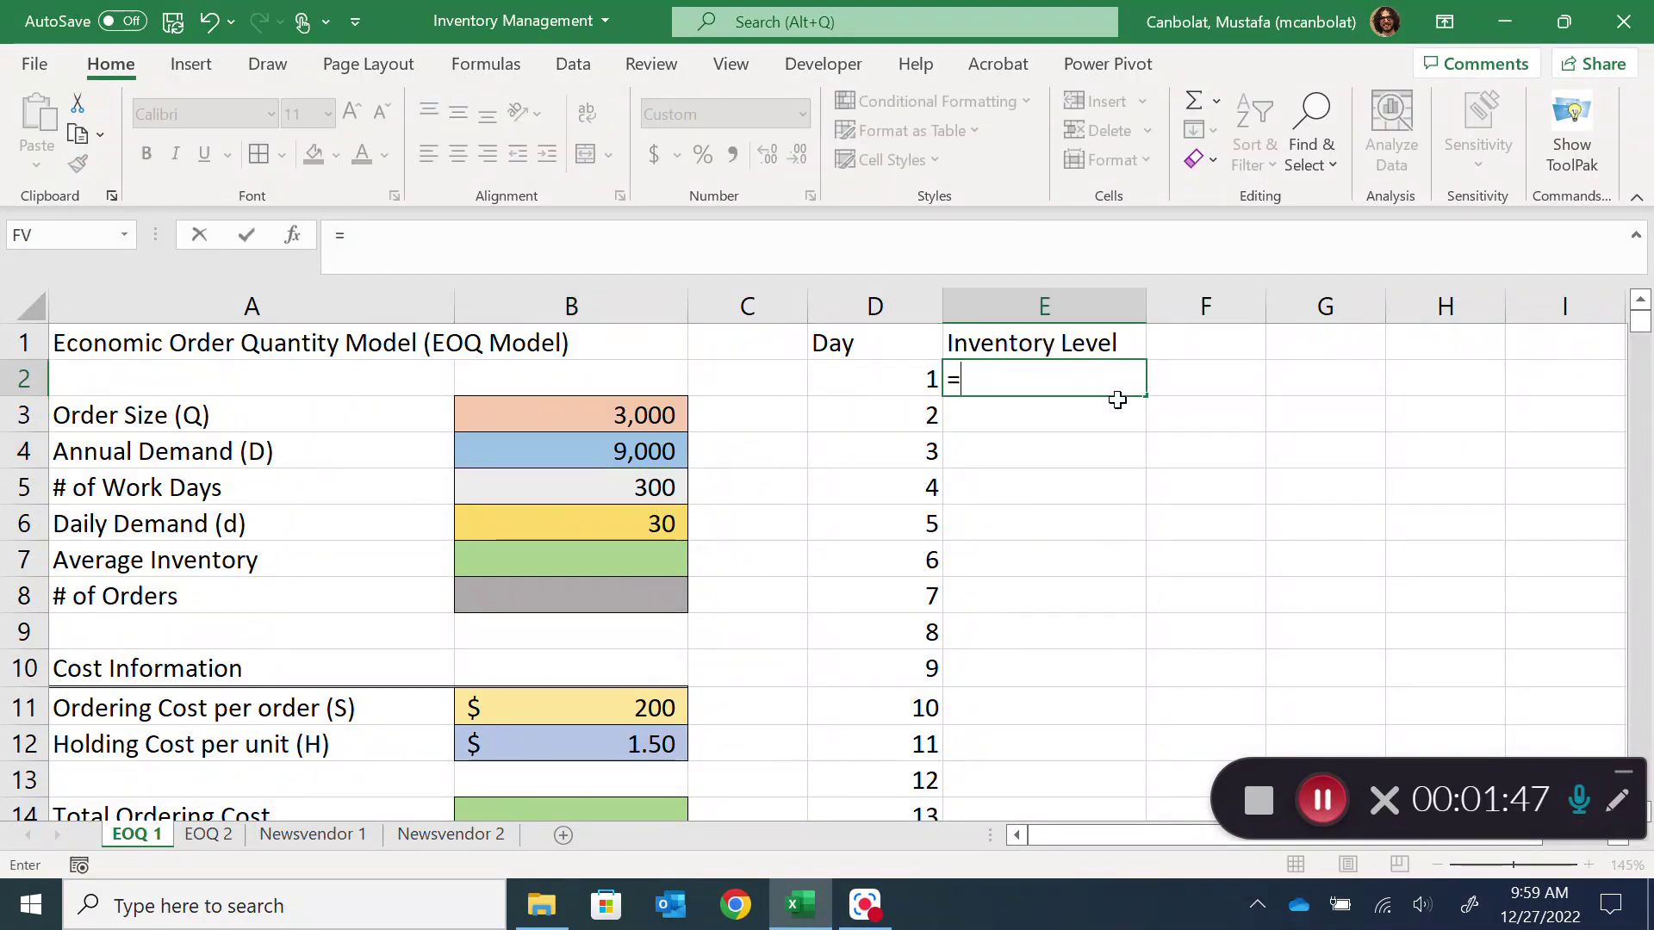
{"action": "key", "text": "Left"}
{"action": "key", "text": "Left"}
{"action": "key", "text": "Left"}
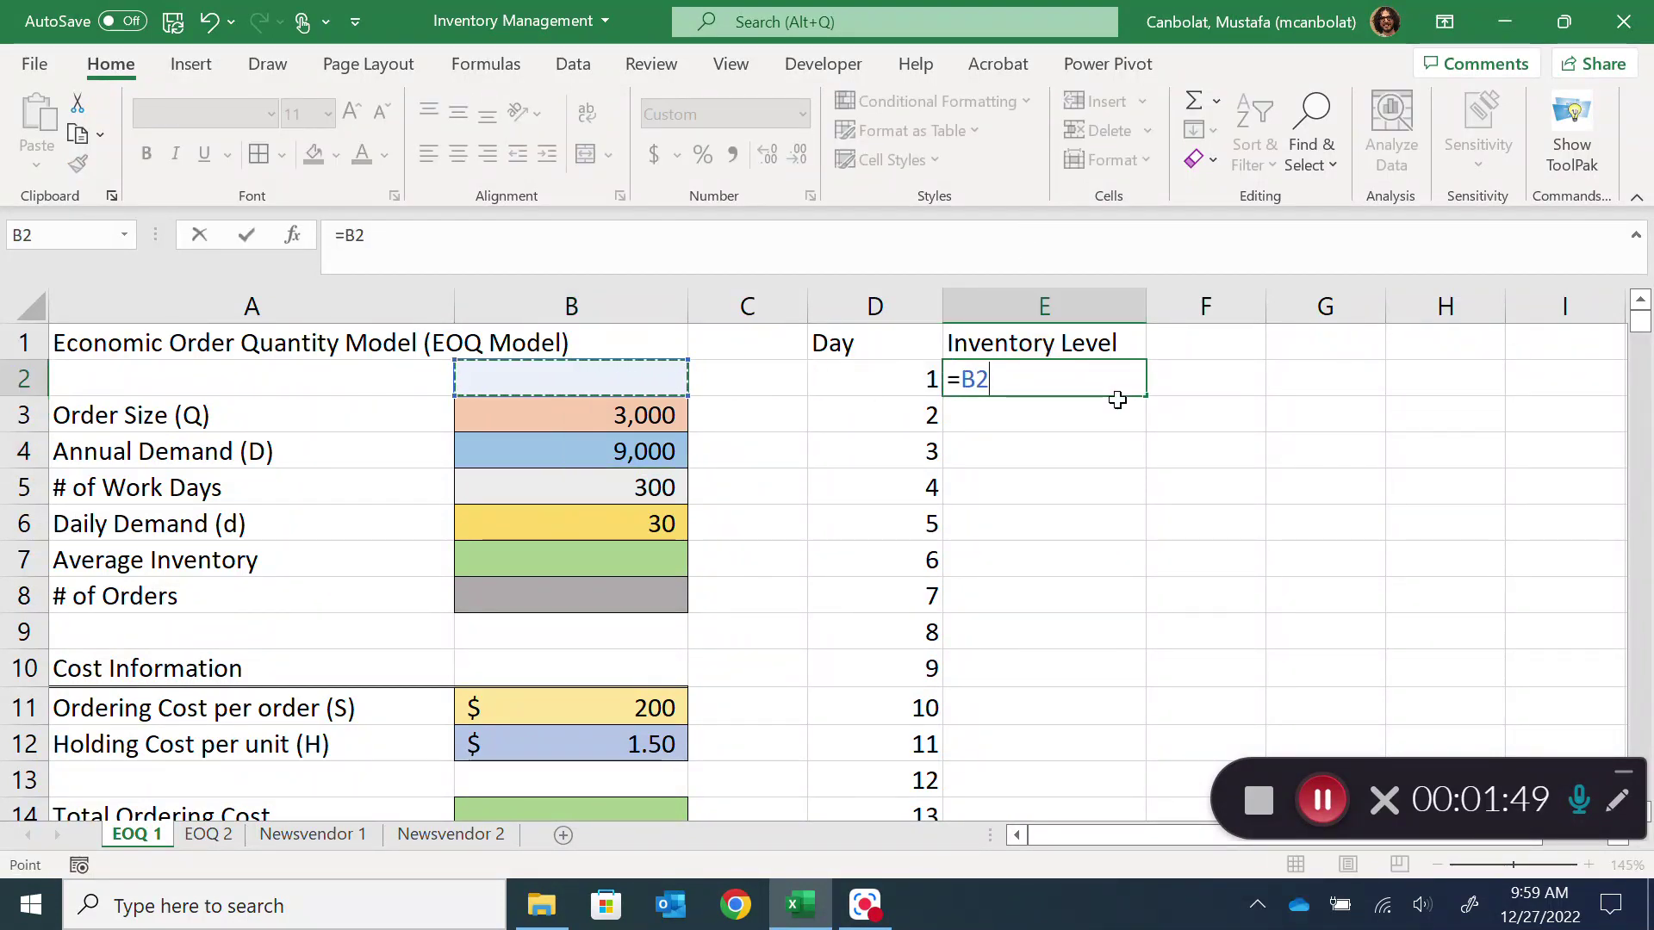
{"action": "key", "text": "Down"}
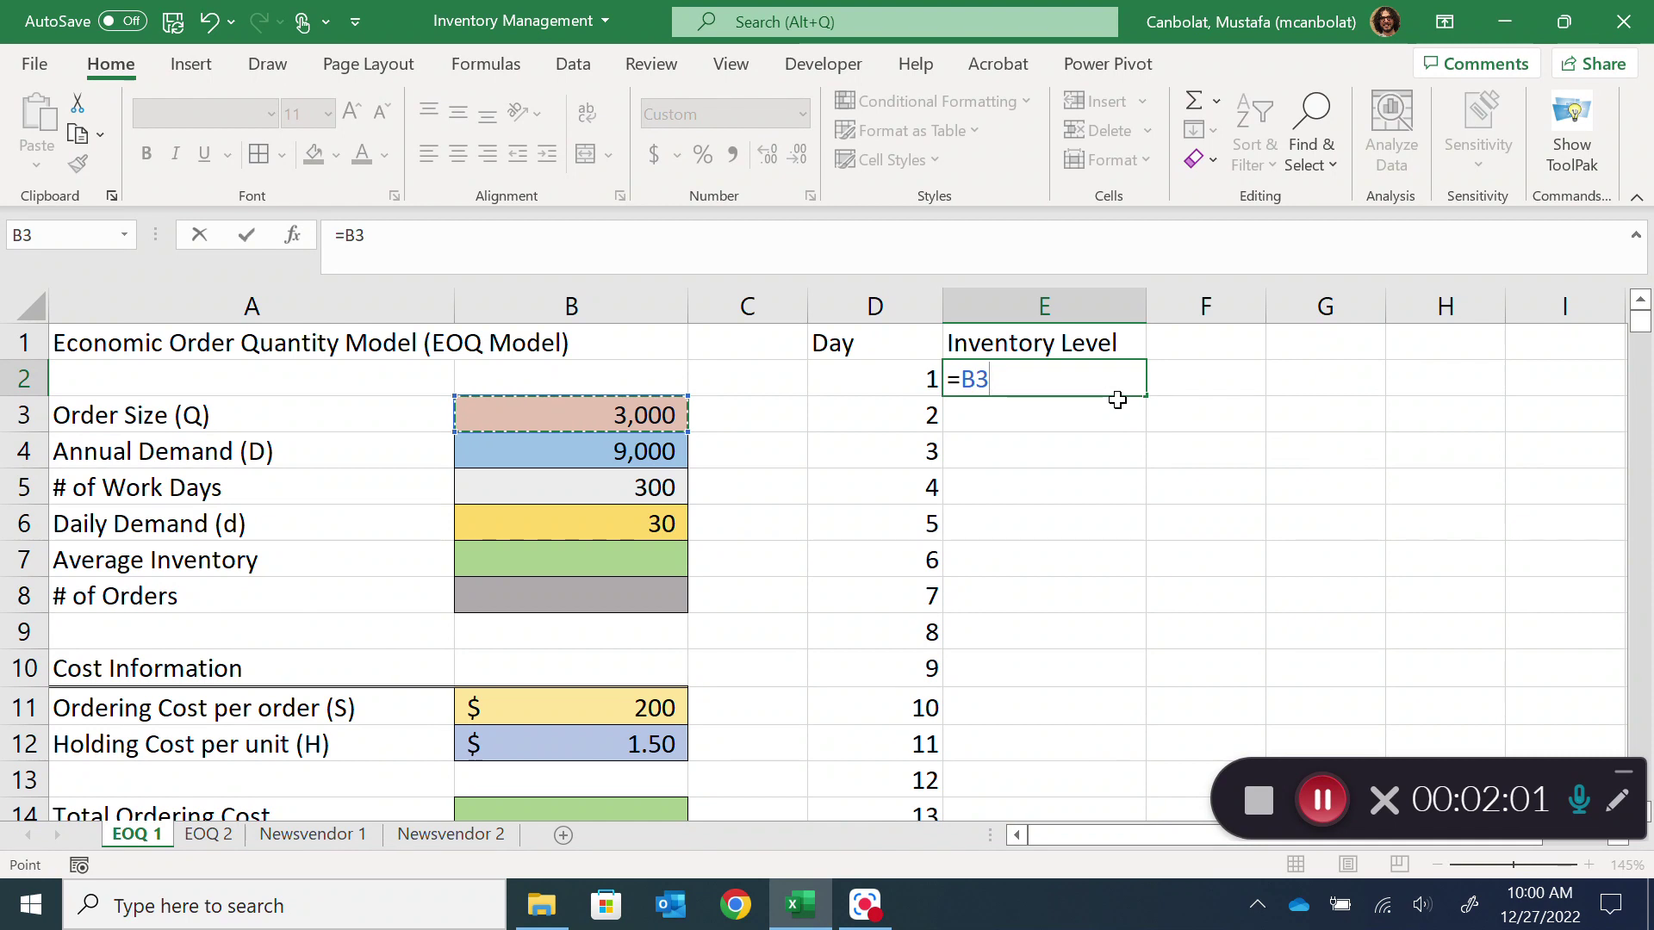
{"action": "key", "text": "Return"}
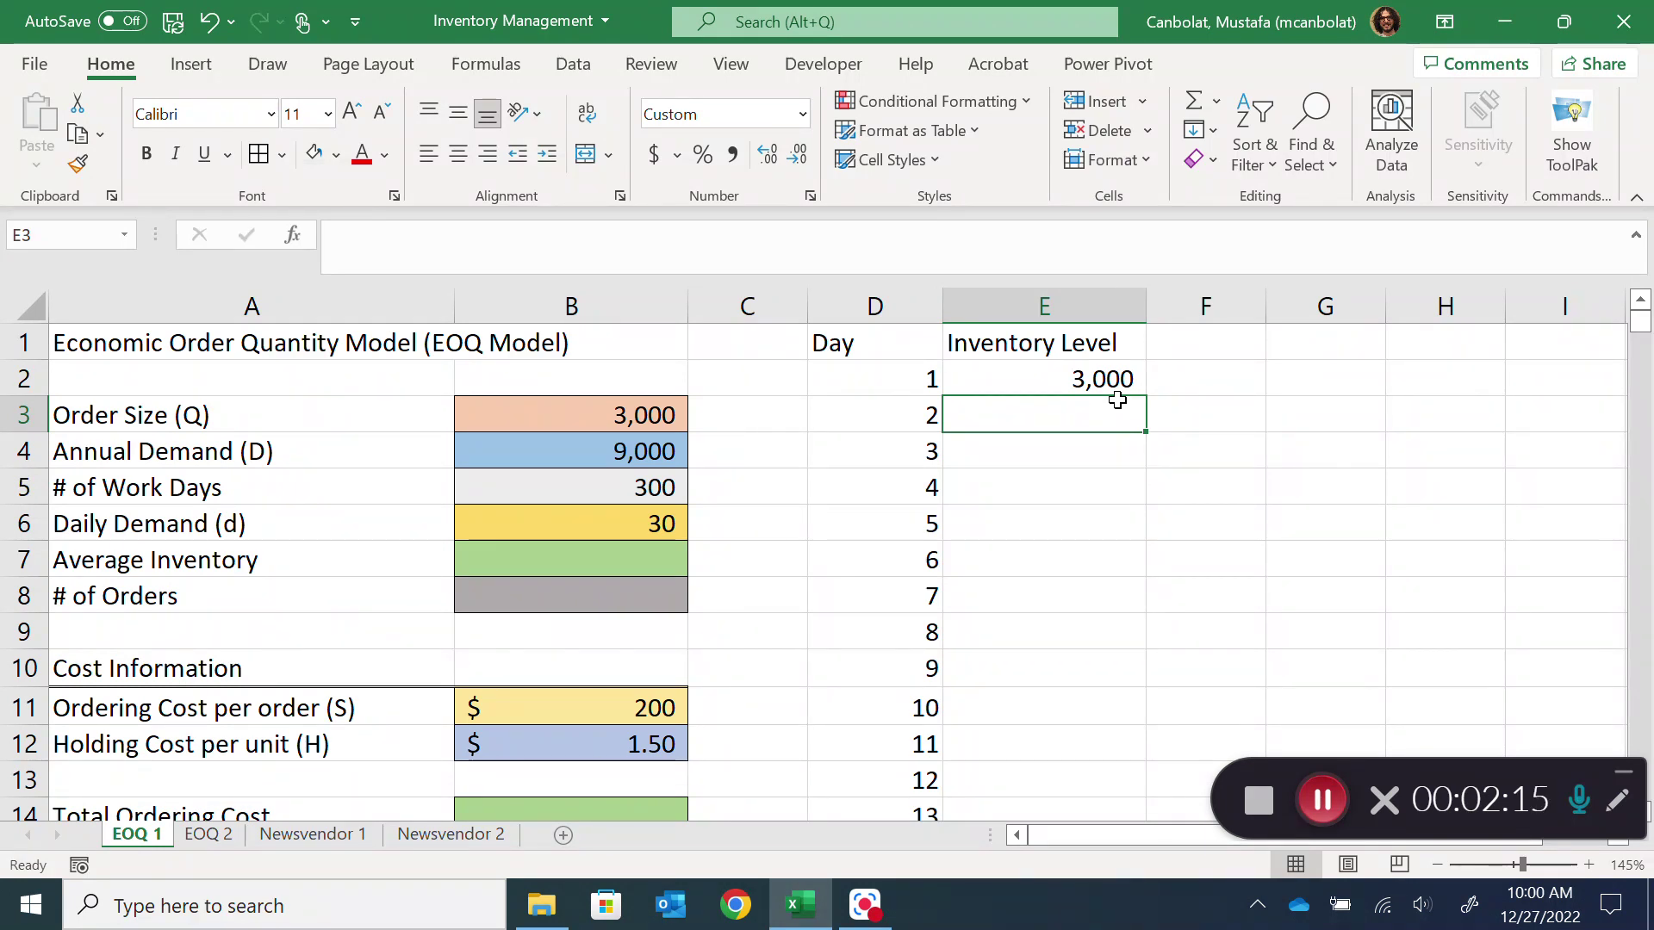
Step: Start an IF formula in E3 for day 2's Inventory Level, with the condition E2=30
{"action": "type", "text": "="}
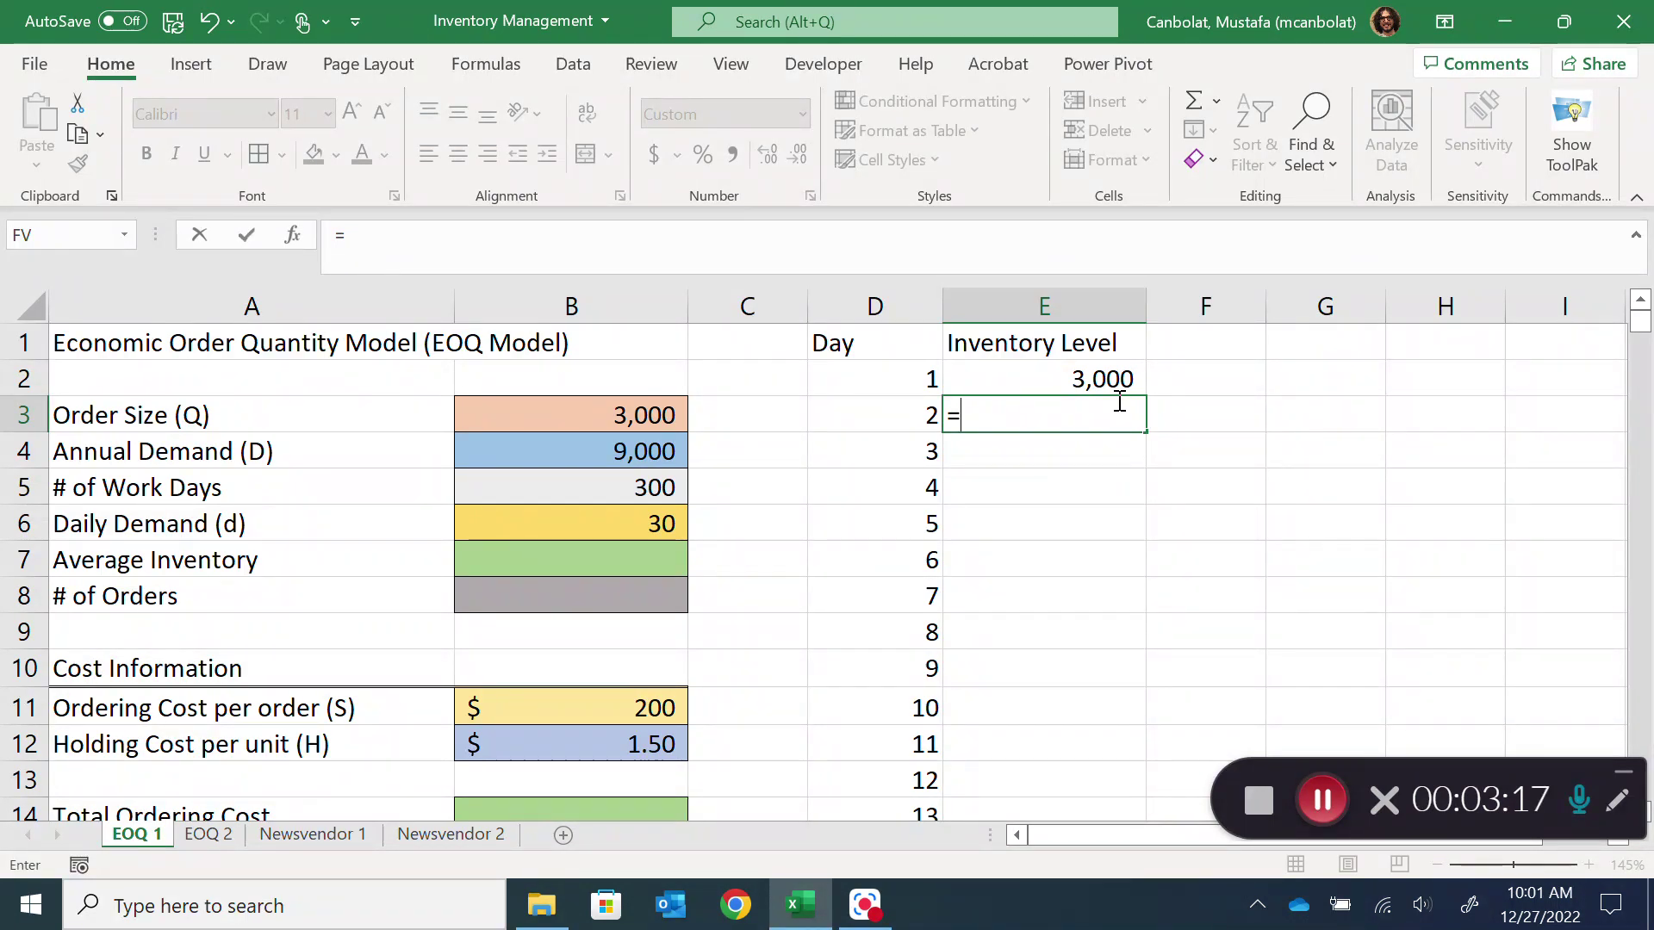
{"action": "type", "text": "IF("}
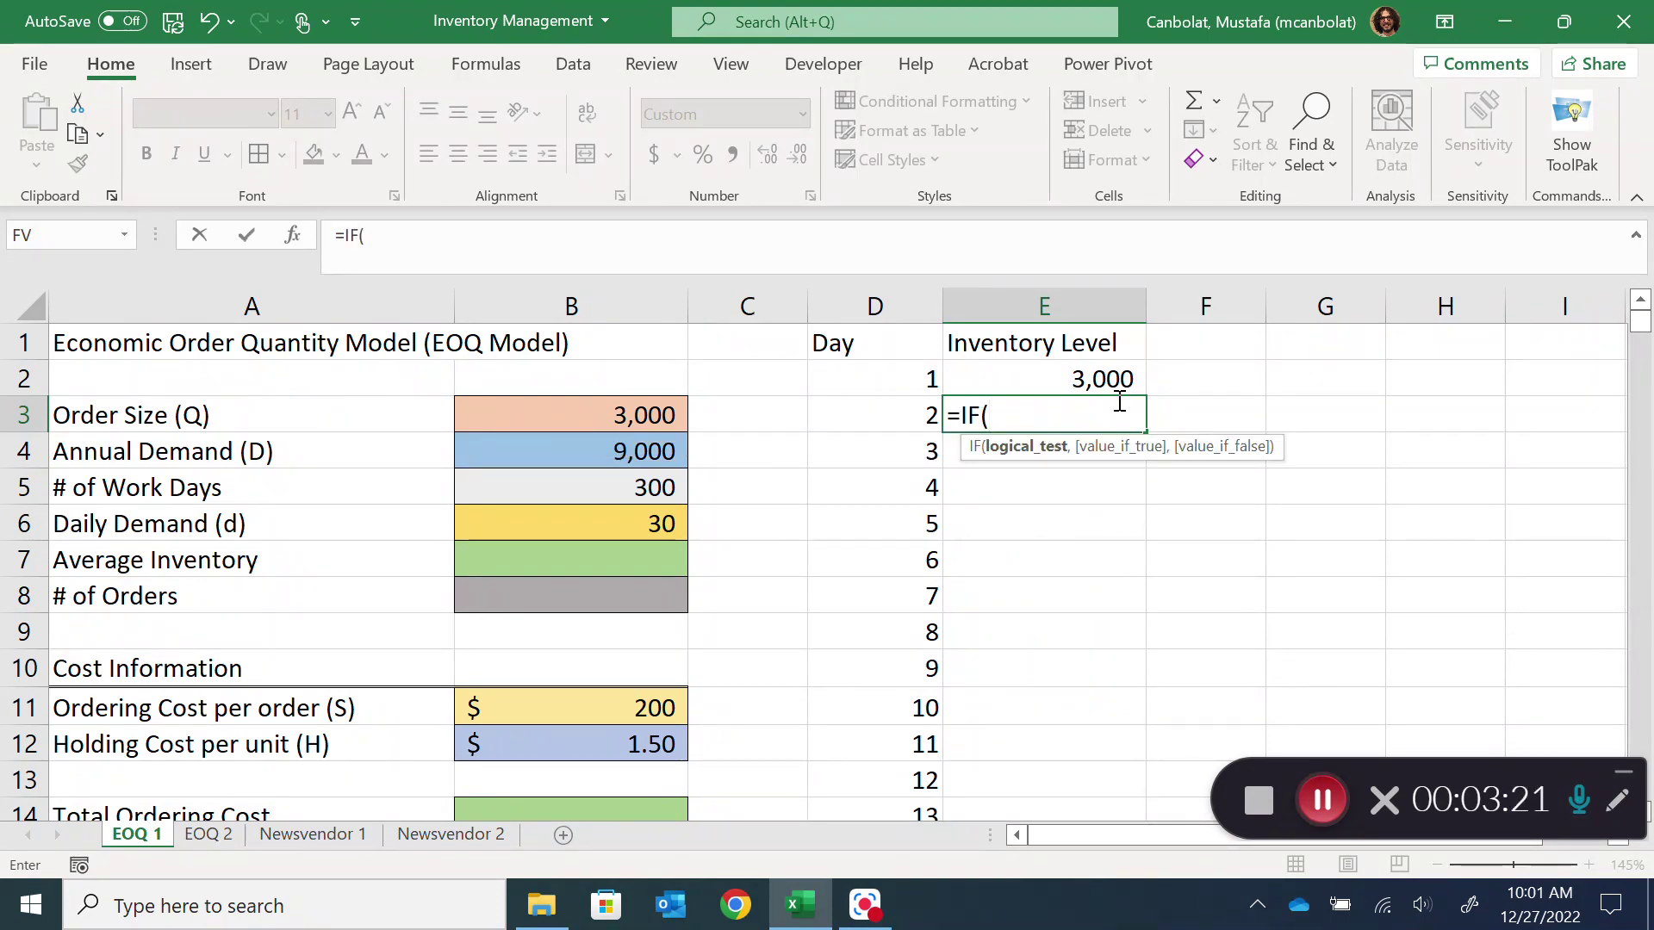
{"action": "key", "text": "Up"}
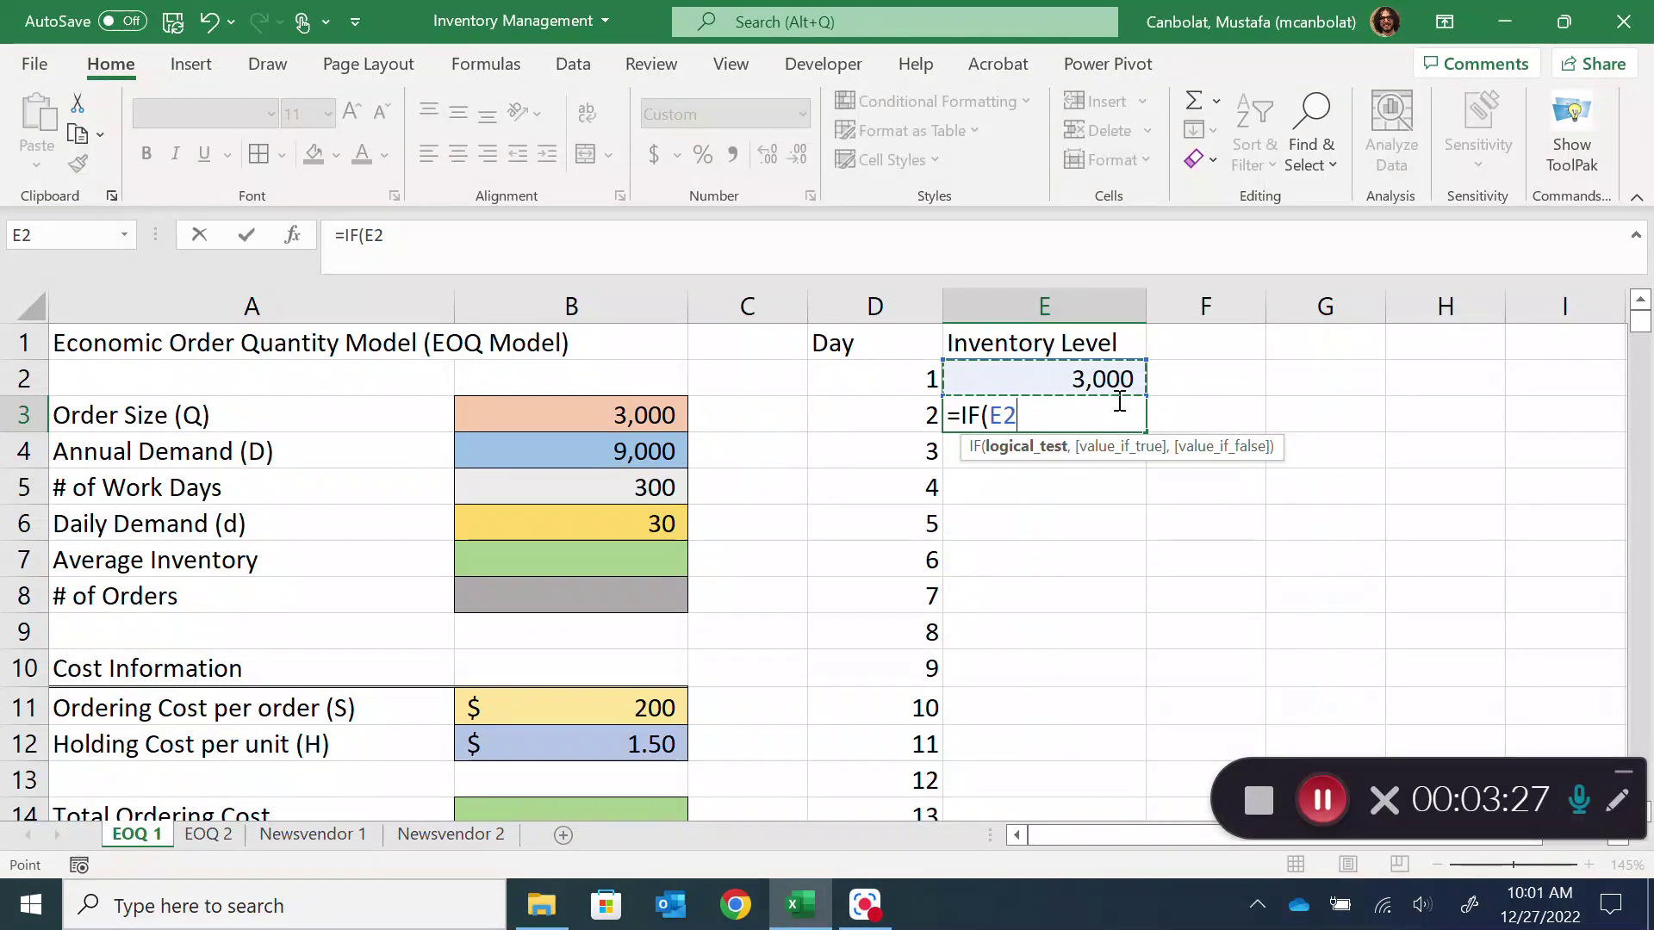
{"action": "type", "text": "="}
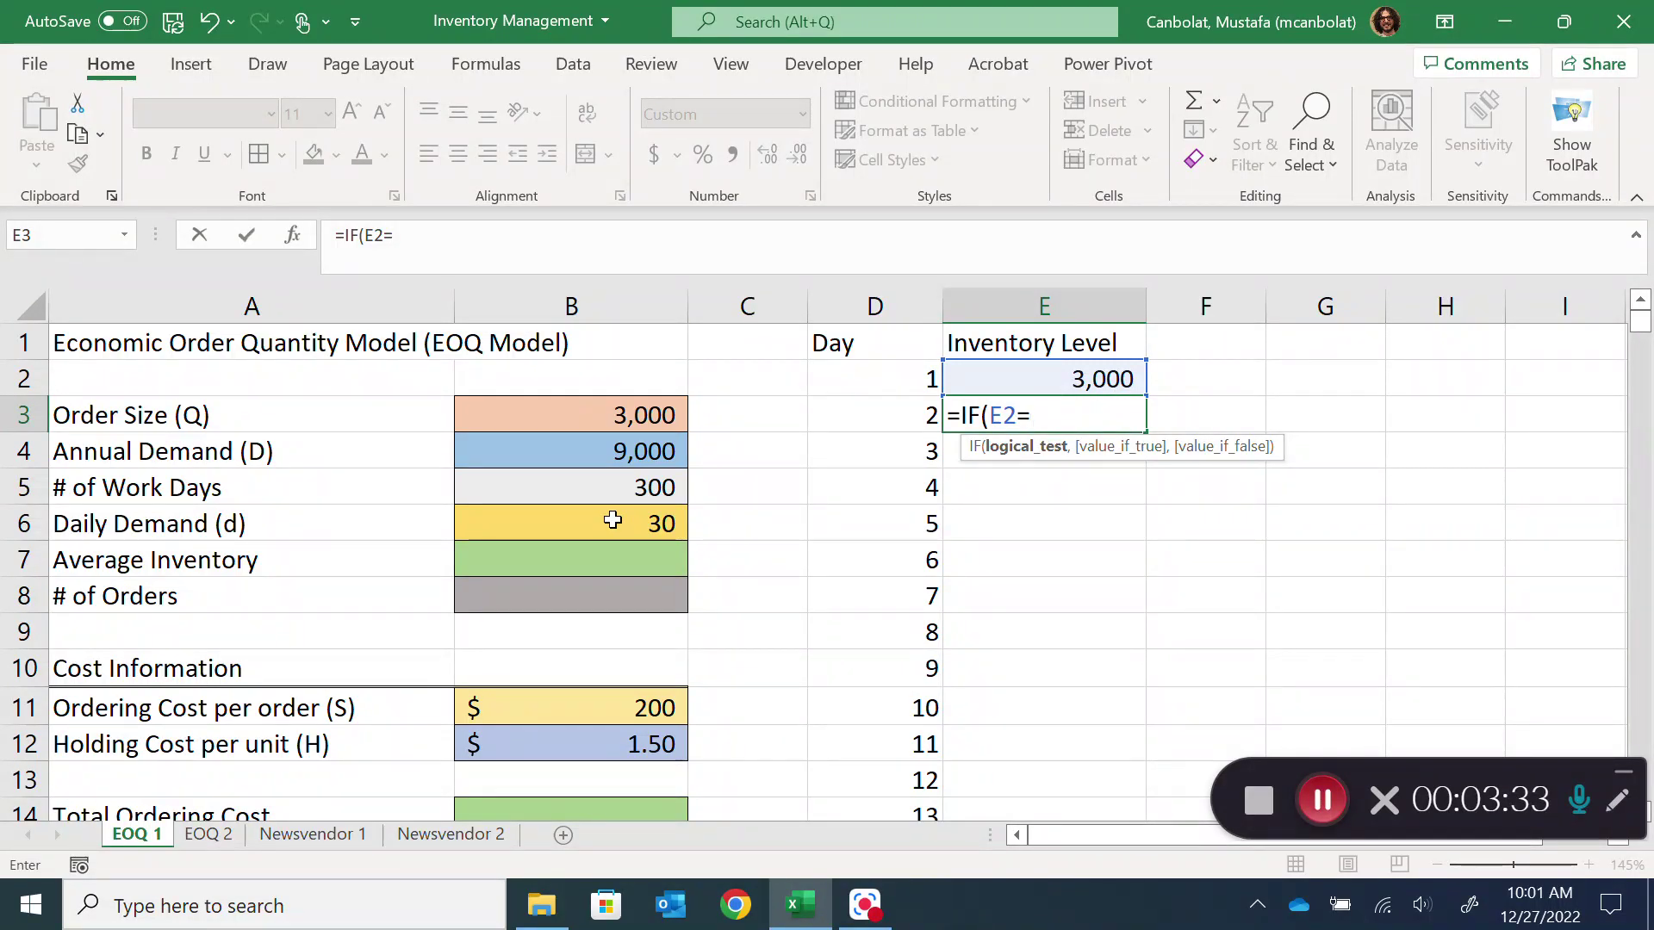
{"action": "type", "text": "30,"}
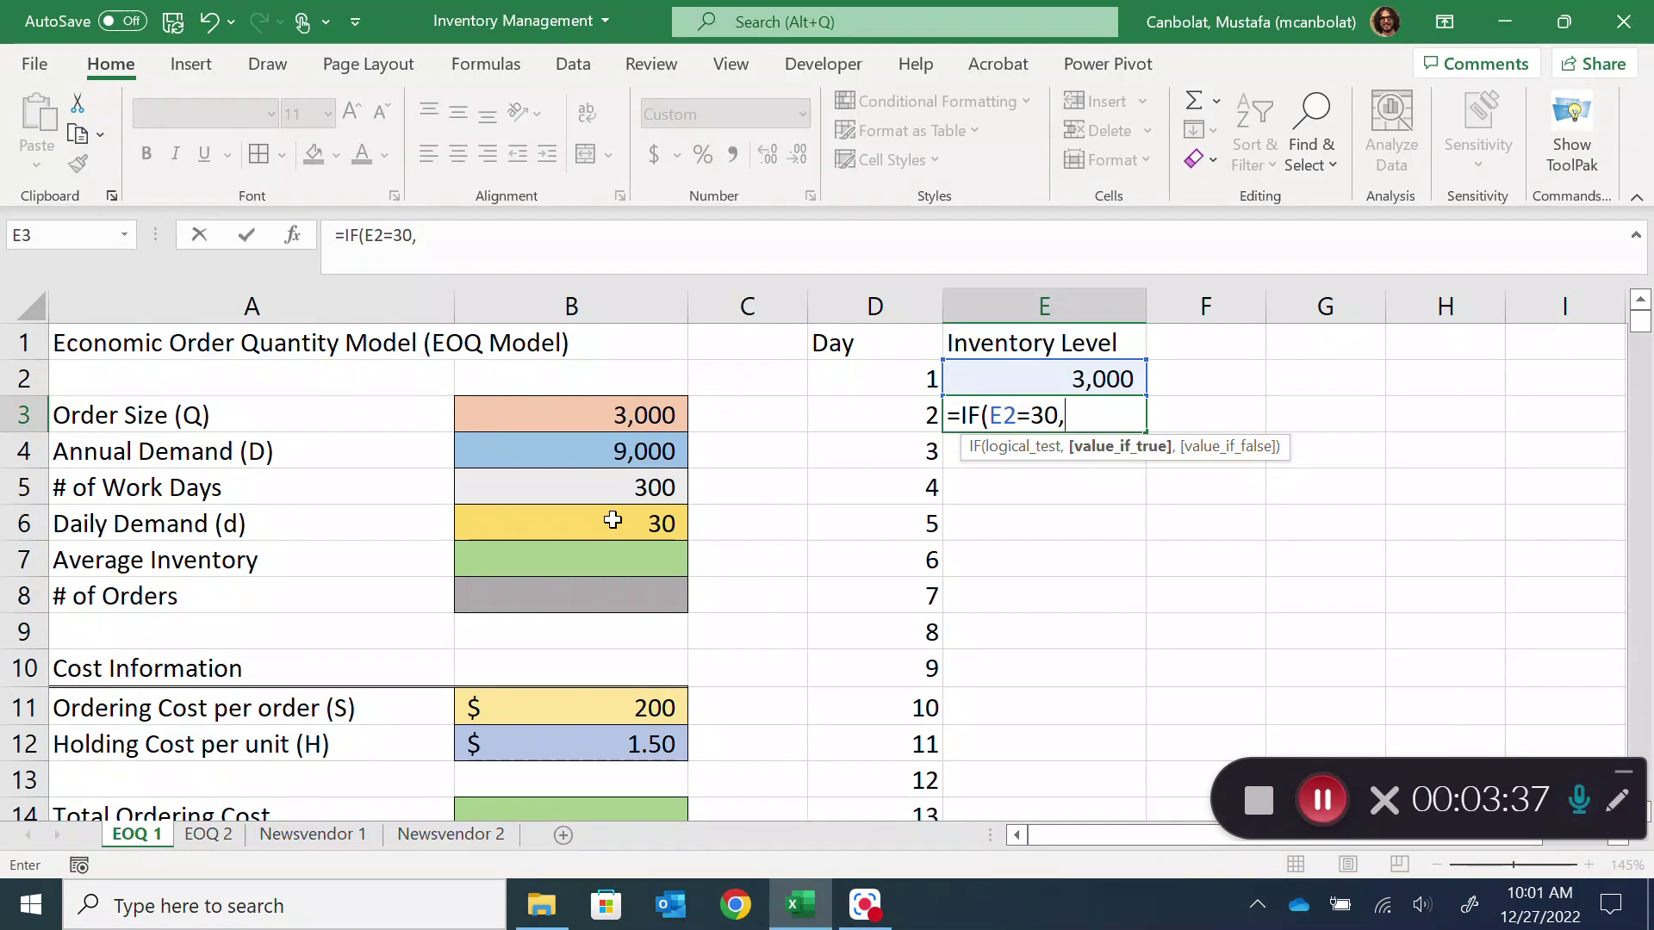
{"action": "left_click", "coordinate": [1002, 379]}
{"action": "key", "text": "BackSpace"}
{"action": "key", "text": "BackSpace"}
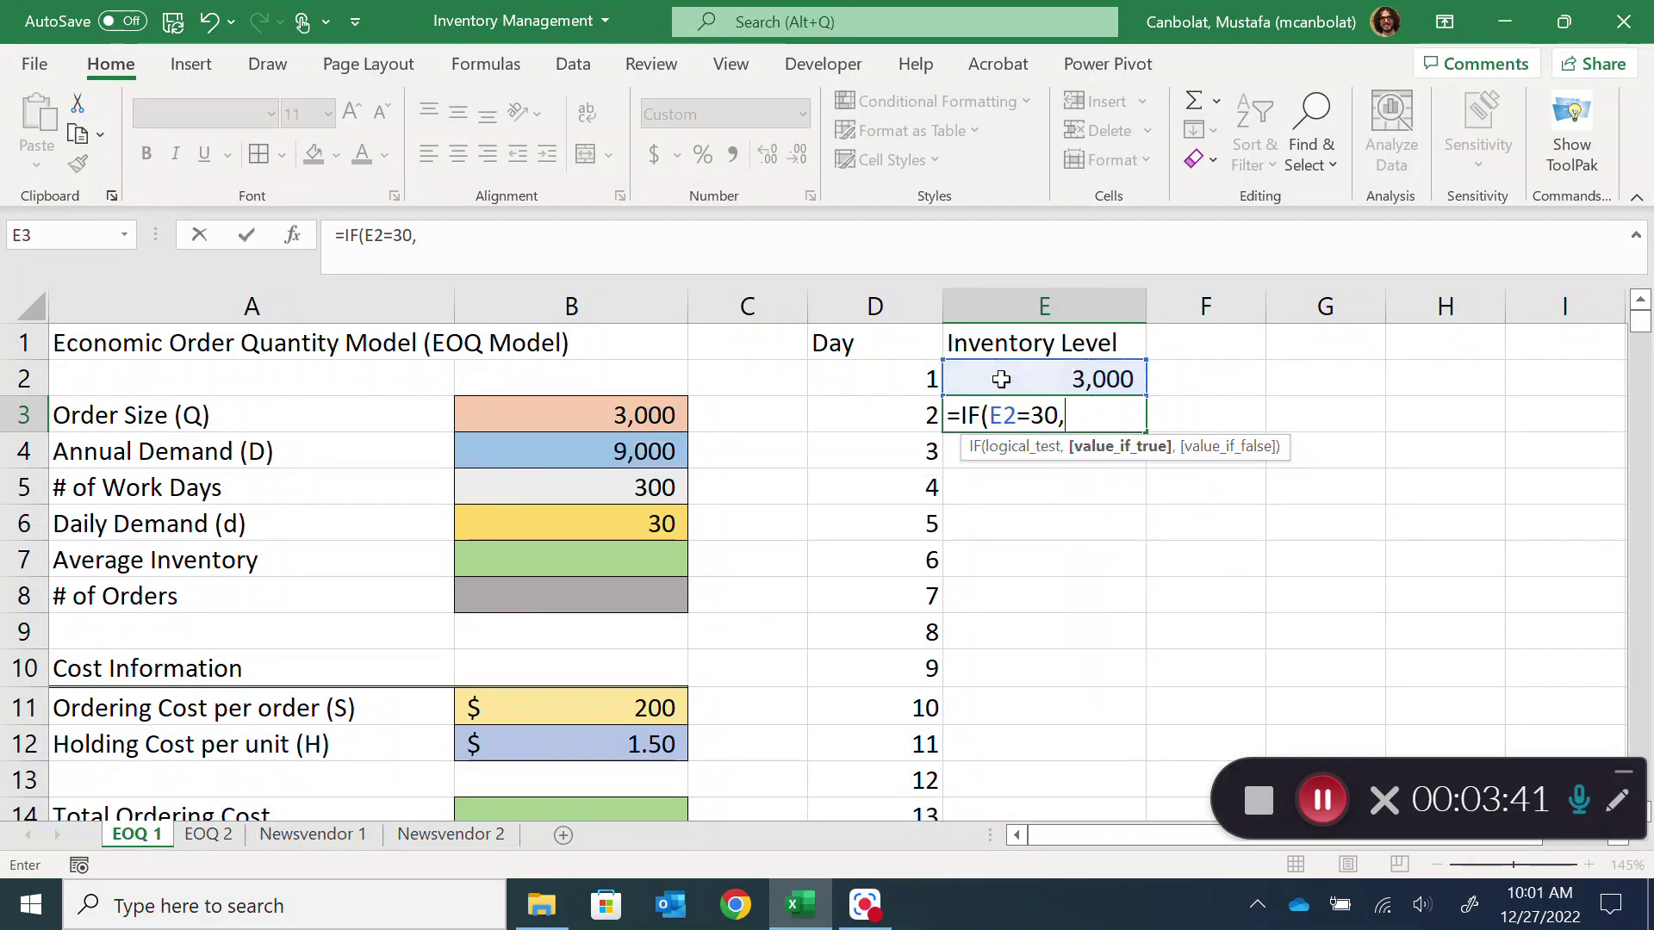
Step: Complete the IF formula in E3 so it returns B$3 when true and E2-B$6 when false
{"action": "left_click", "coordinate": [626, 414]}
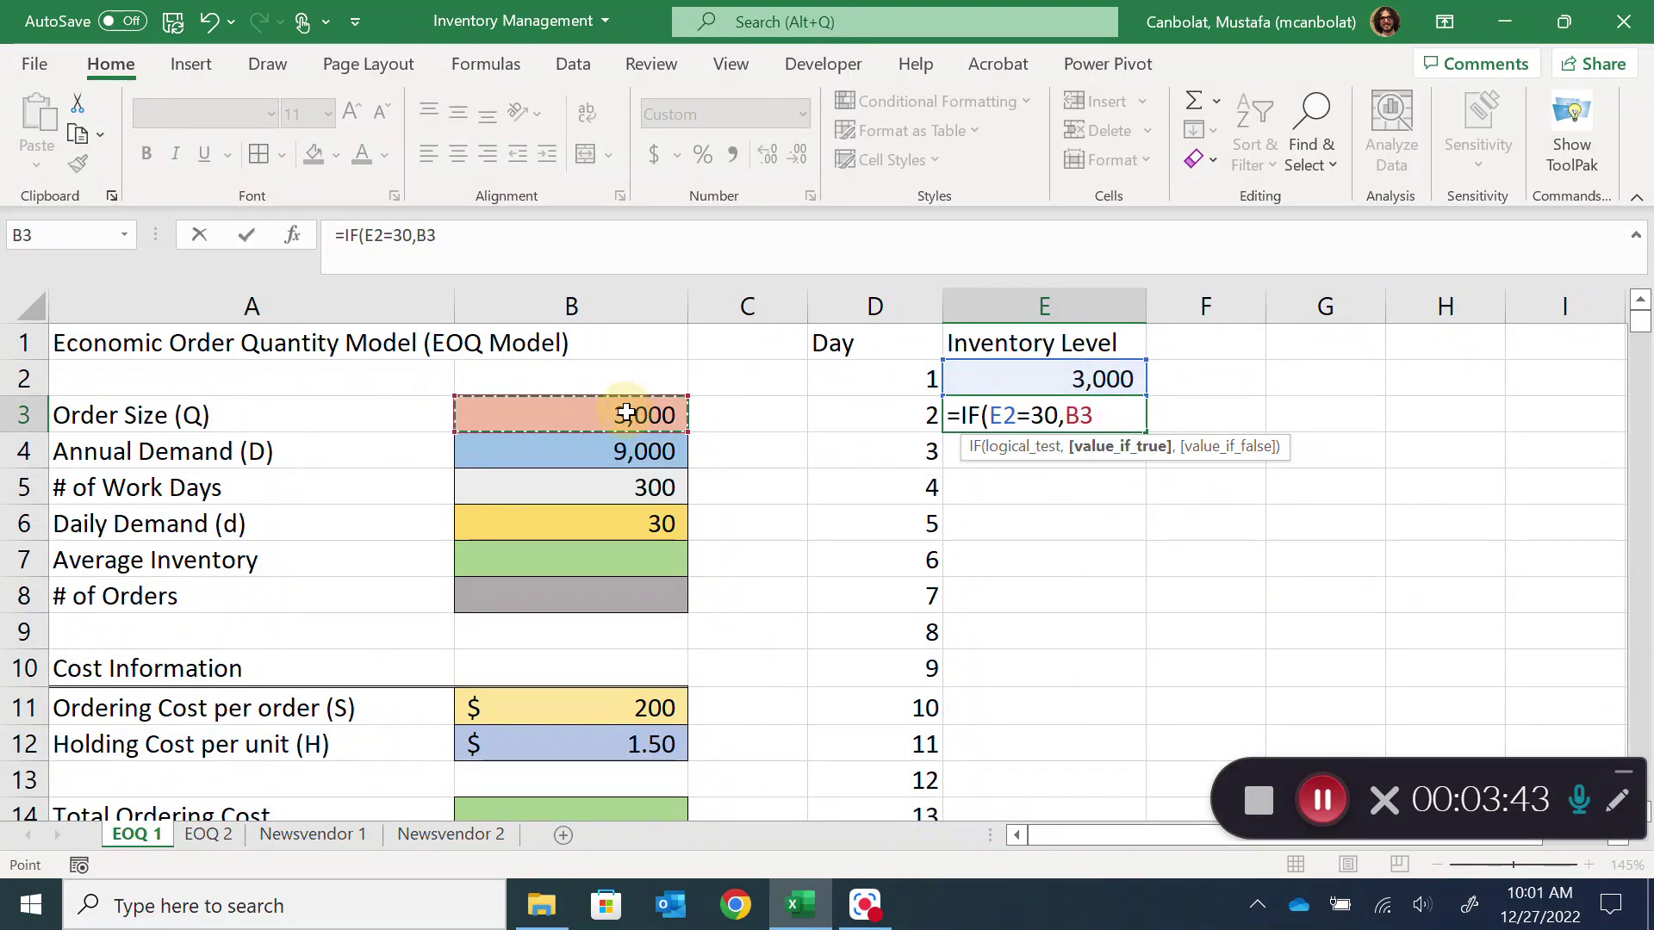
{"action": "key", "text": "F4"}
{"action": "key", "text": "F4"}
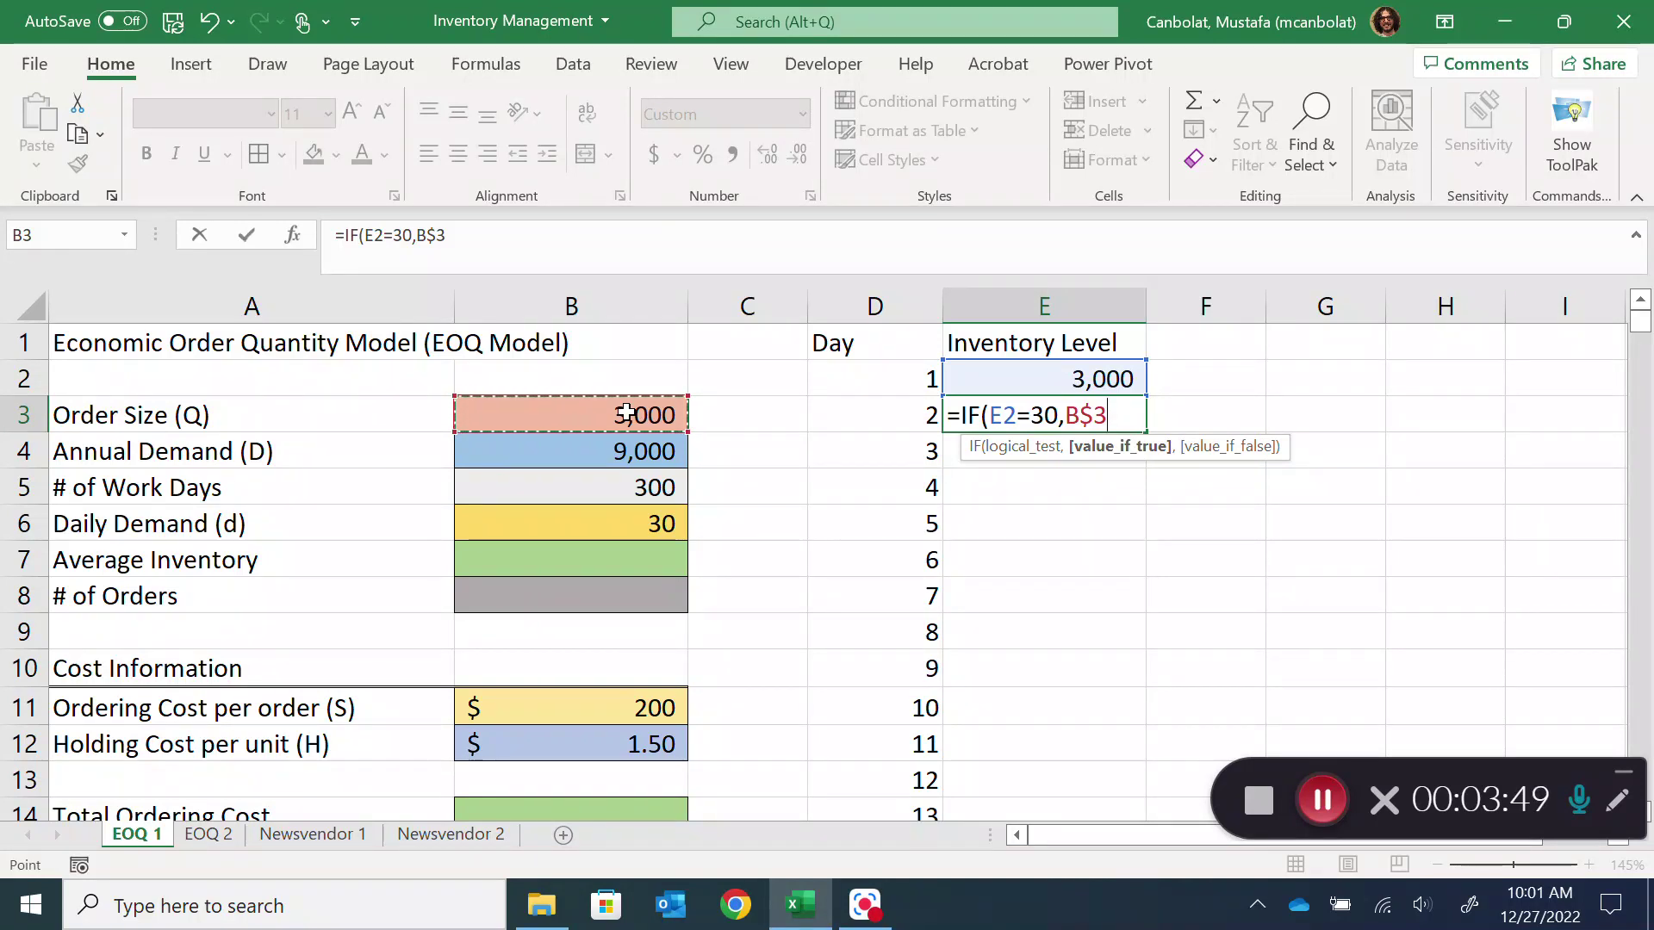
{"action": "type", "text": ","}
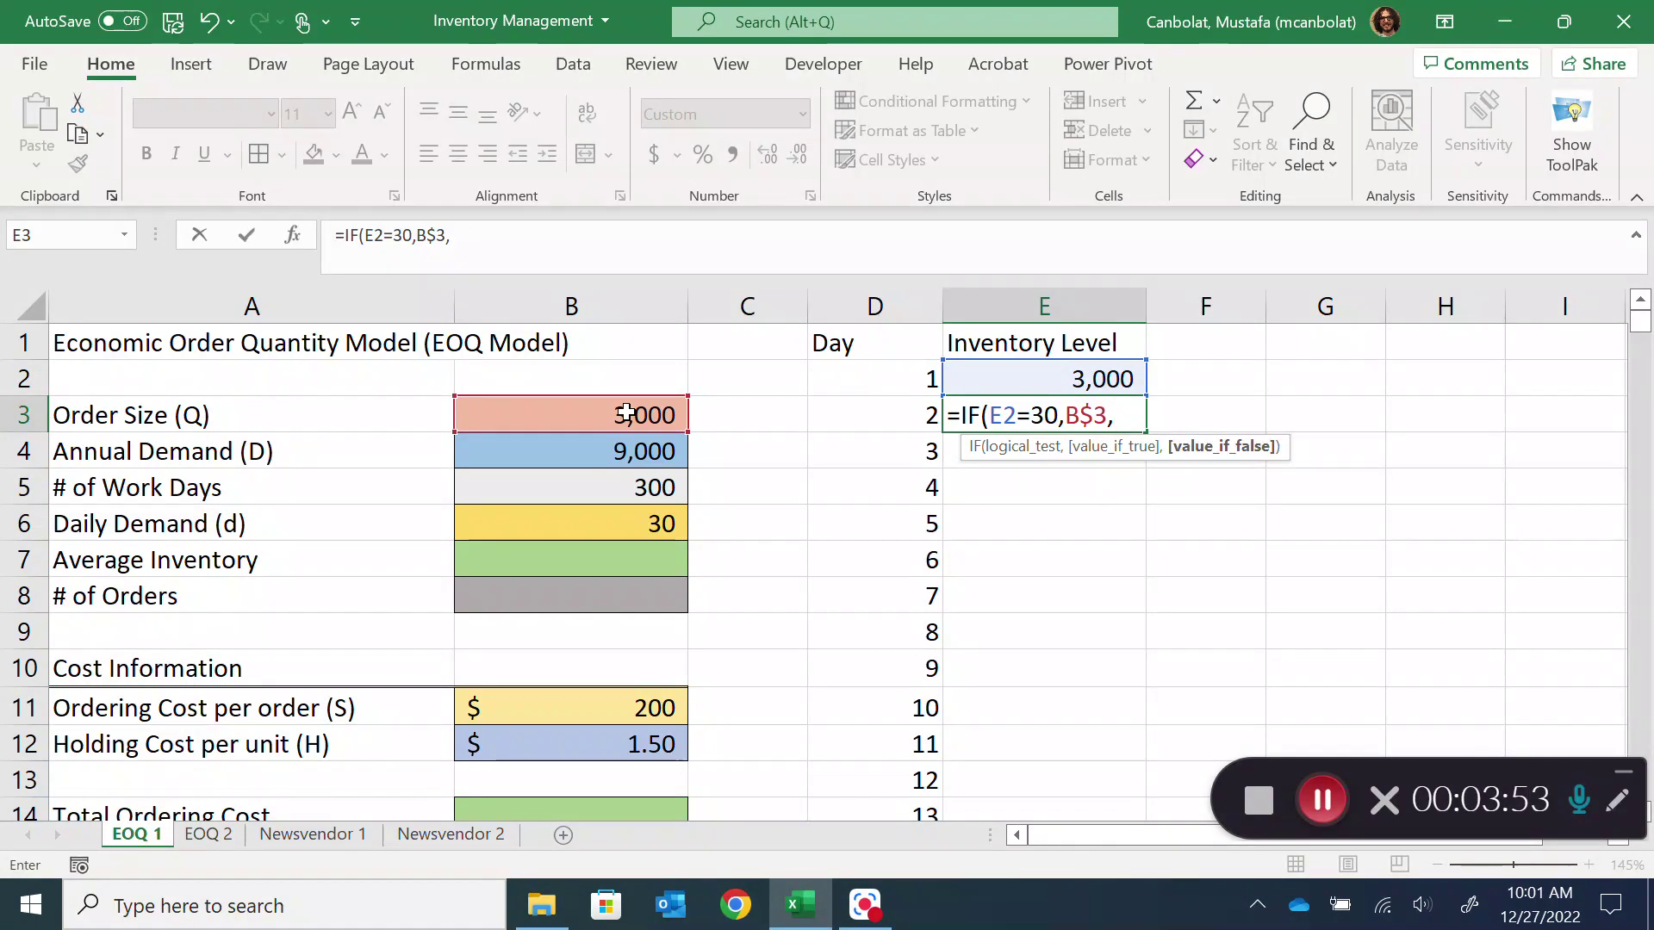
{"action": "left_click", "coordinate": [1118, 379]}
{"action": "type", "text": "-"}
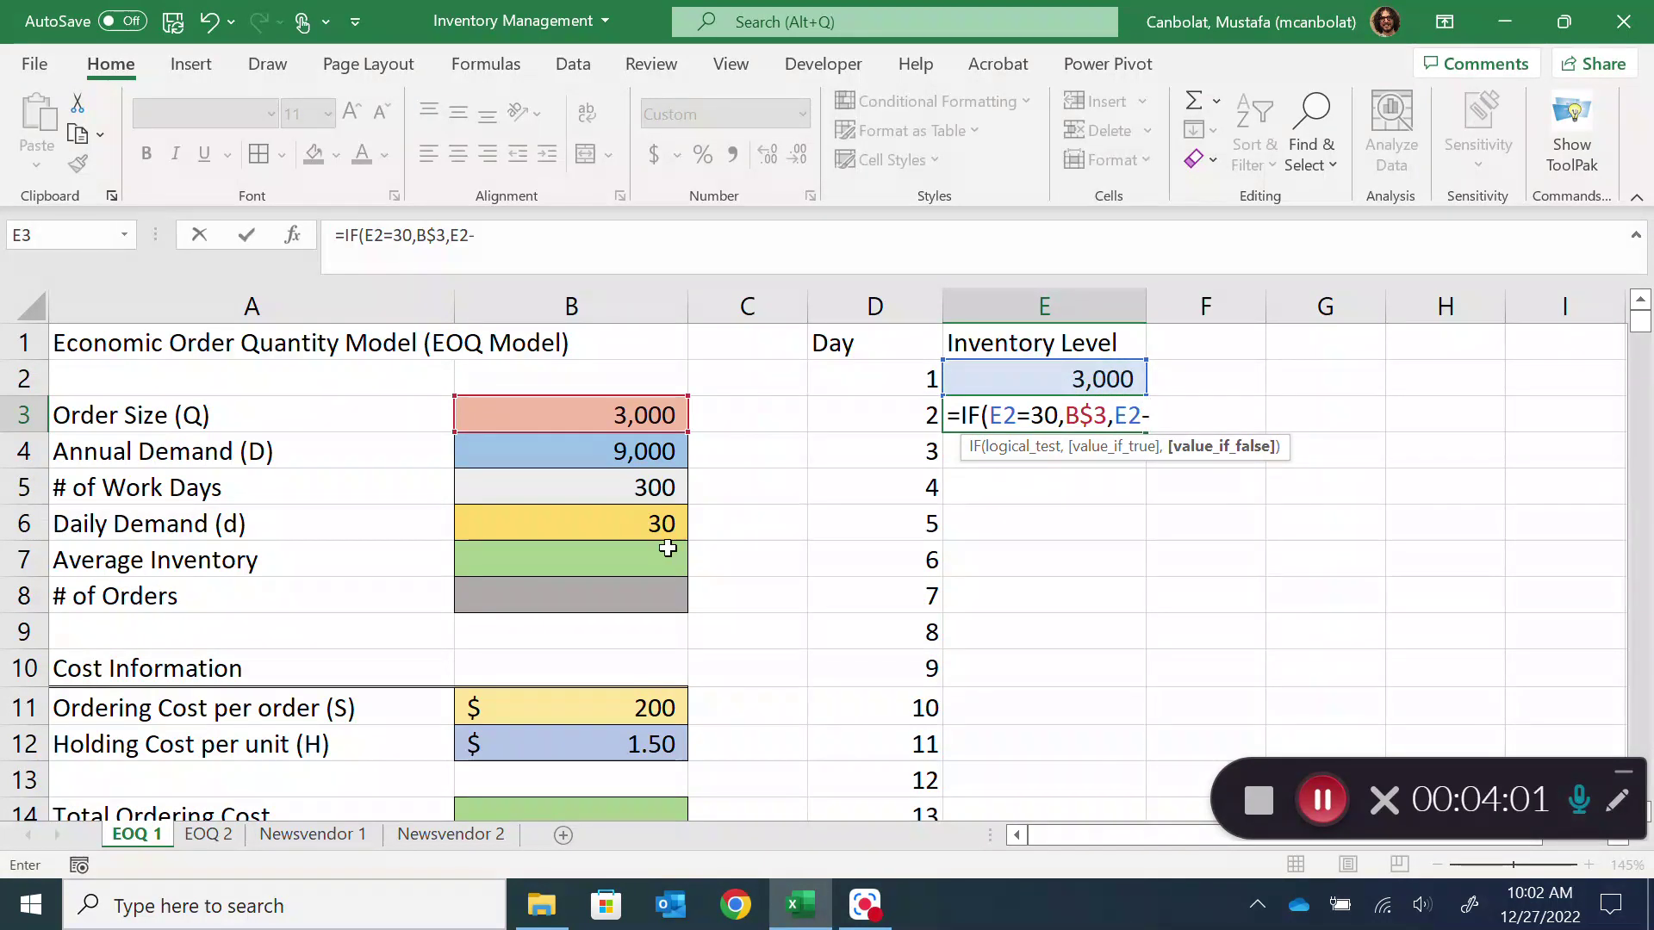
{"action": "left_click", "coordinate": [654, 522]}
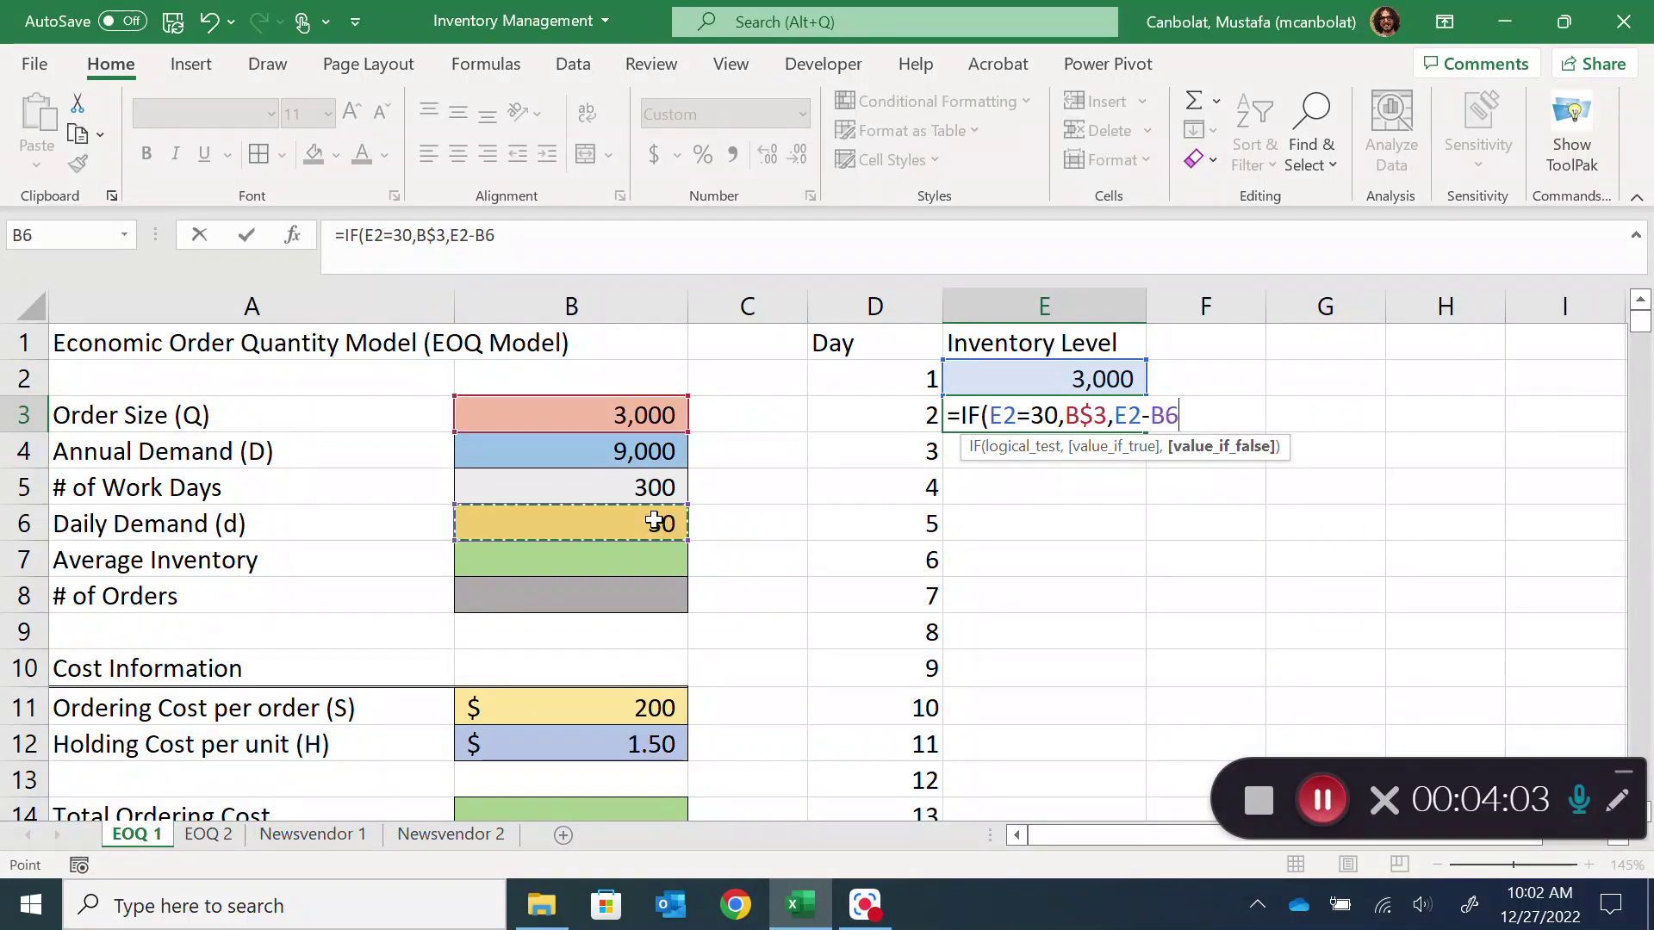
{"action": "key", "text": "F4"}
{"action": "key", "text": "F4"}
{"action": "type", "text": ")"}
{"action": "key", "text": "Return"}
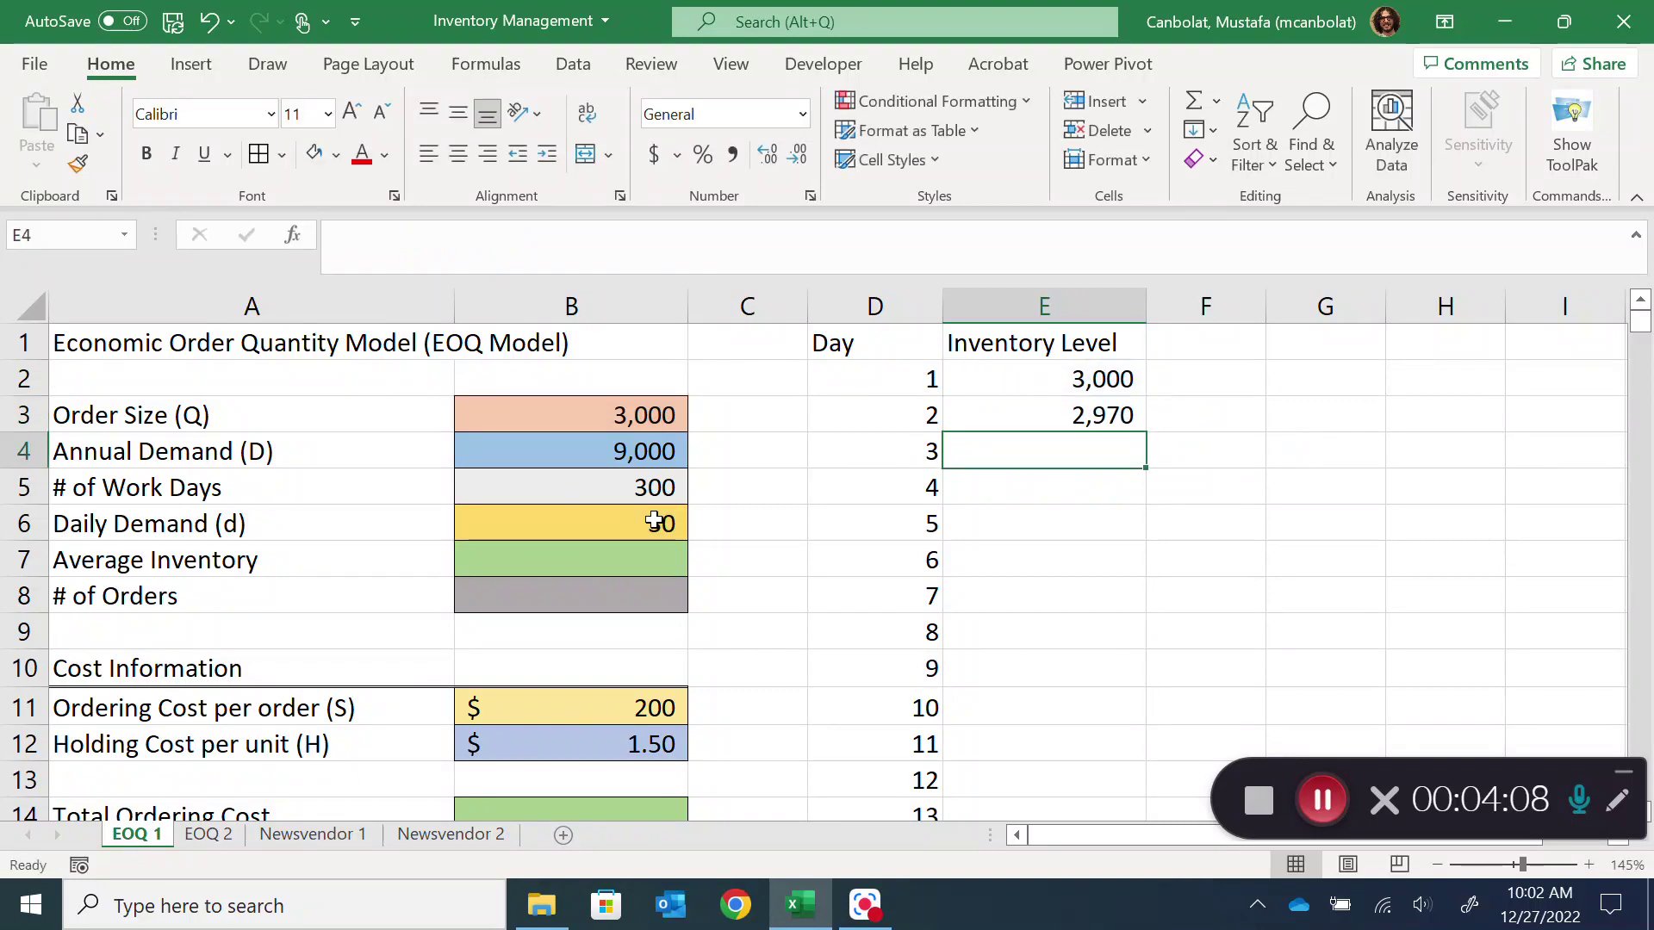
Step: Fill the Inventory Level formula from E3 down through day 300 and review how stock is replenished after day 100
{"action": "left_click", "coordinate": [1112, 407]}
{"action": "double_click", "coordinate": [1147, 432]}
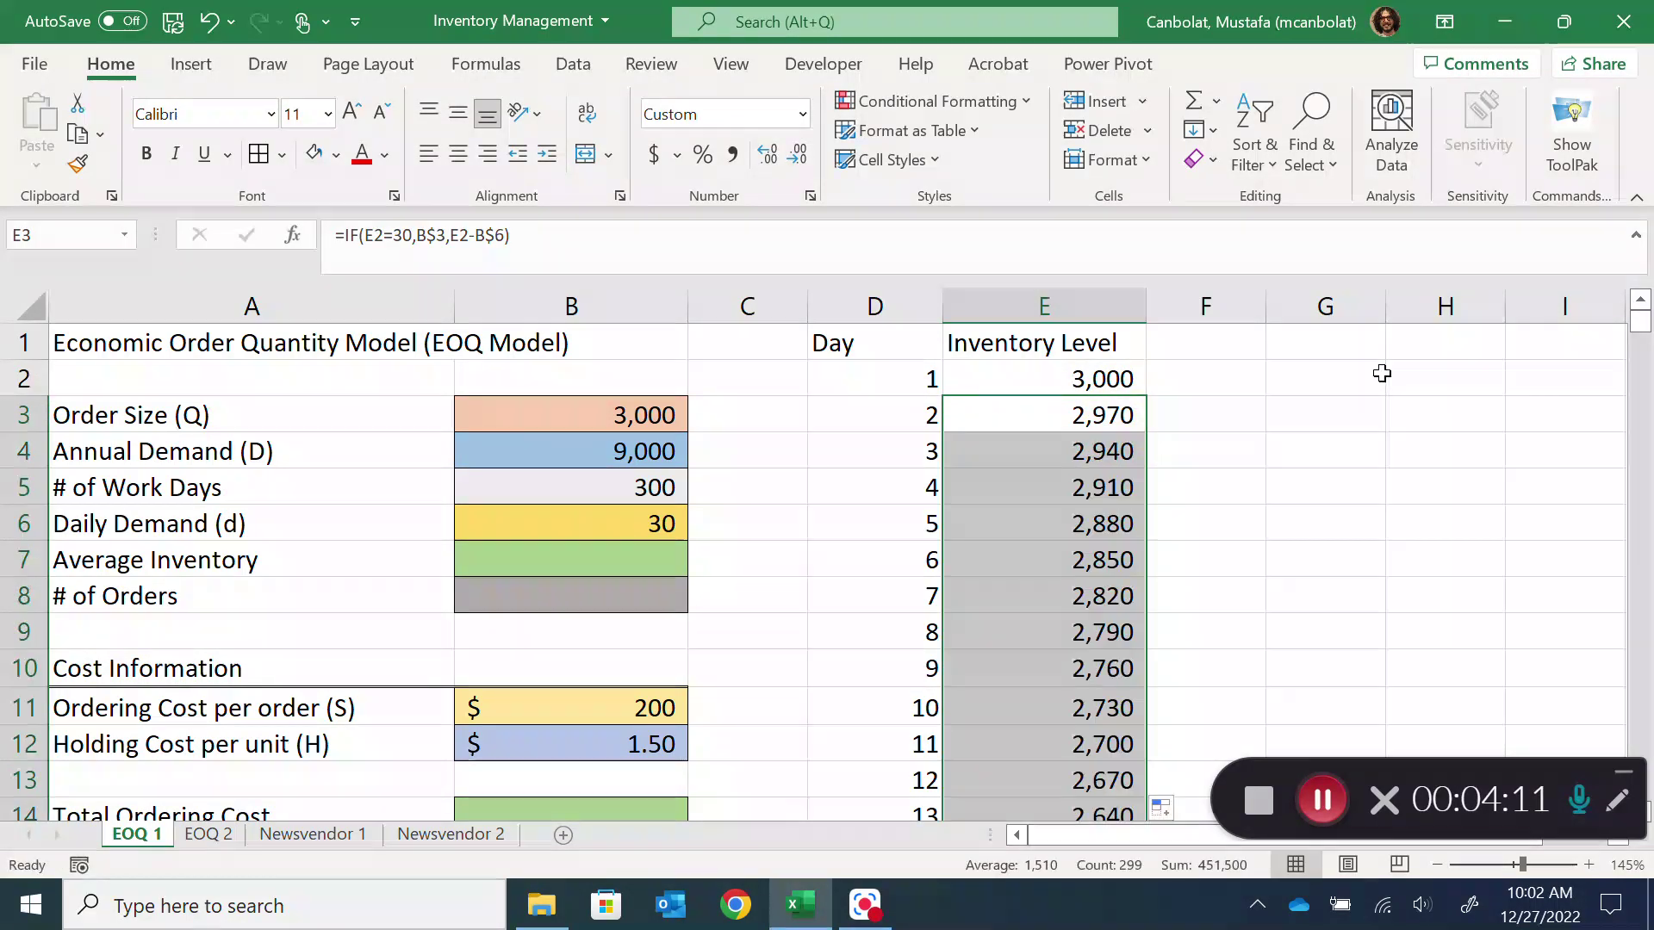
{"action": "left_click_drag", "start_coordinate": [1639, 326], "coordinate": [1643, 480]}
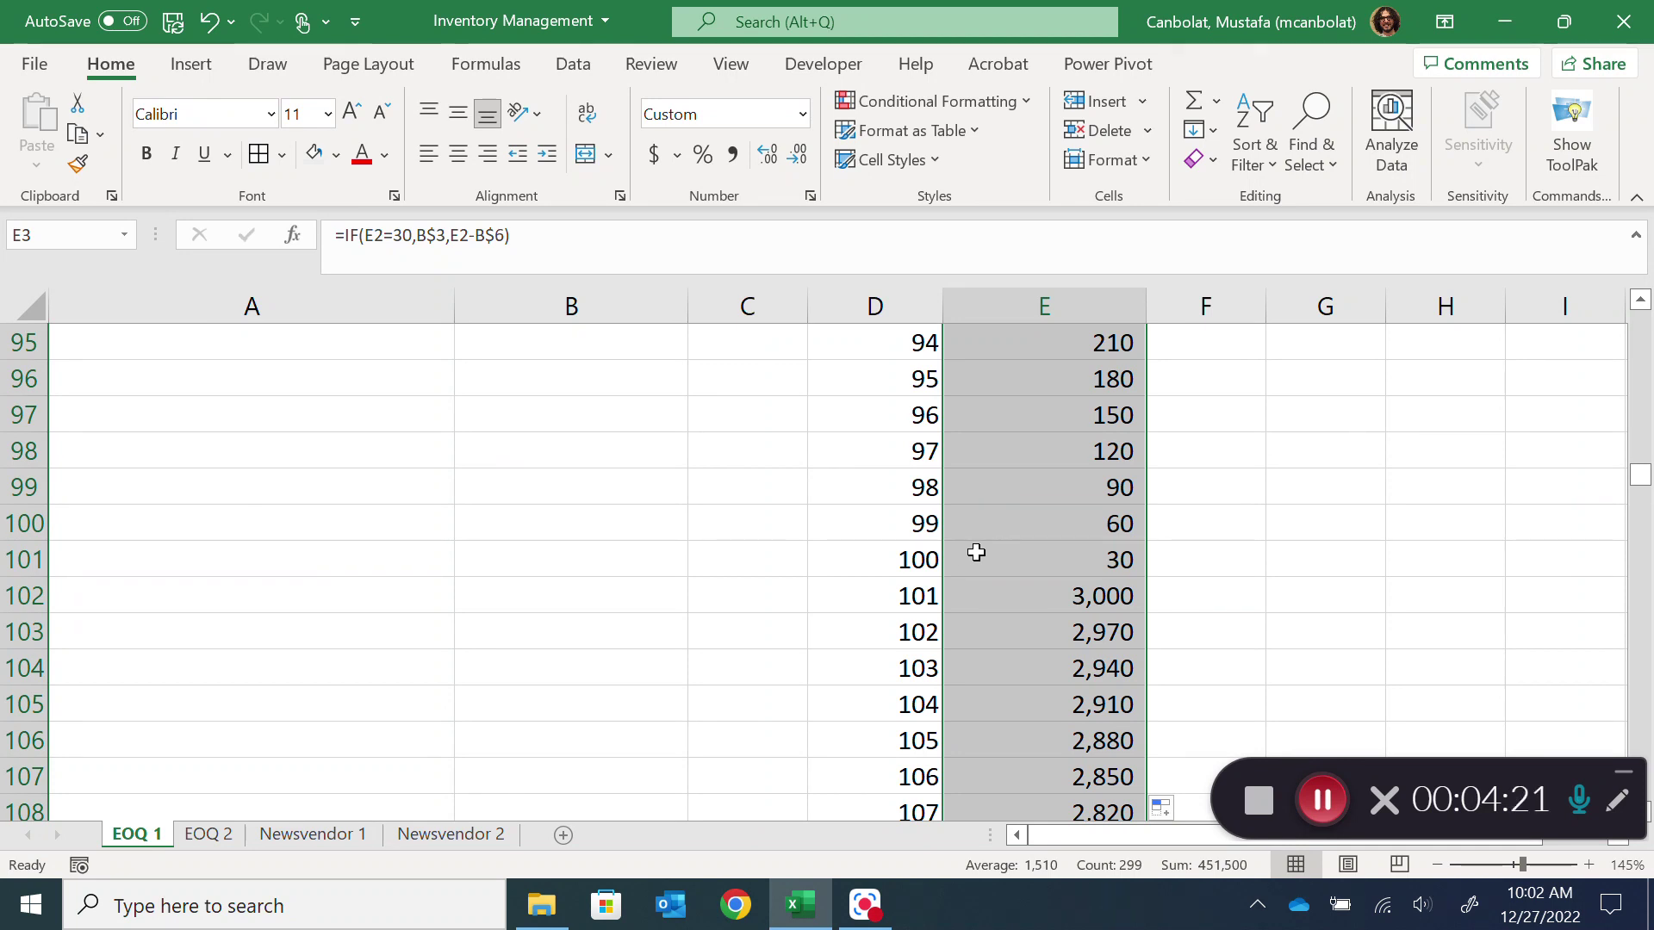
{"action": "left_click_drag", "start_coordinate": [1641, 481], "coordinate": [1640, 321]}
Step: Insert a scatter chart with smooth lines from the Day and Inventory Level data, including headers, in D1:E301
{"action": "left_click_drag", "start_coordinate": [862, 349], "coordinate": [1072, 355]}
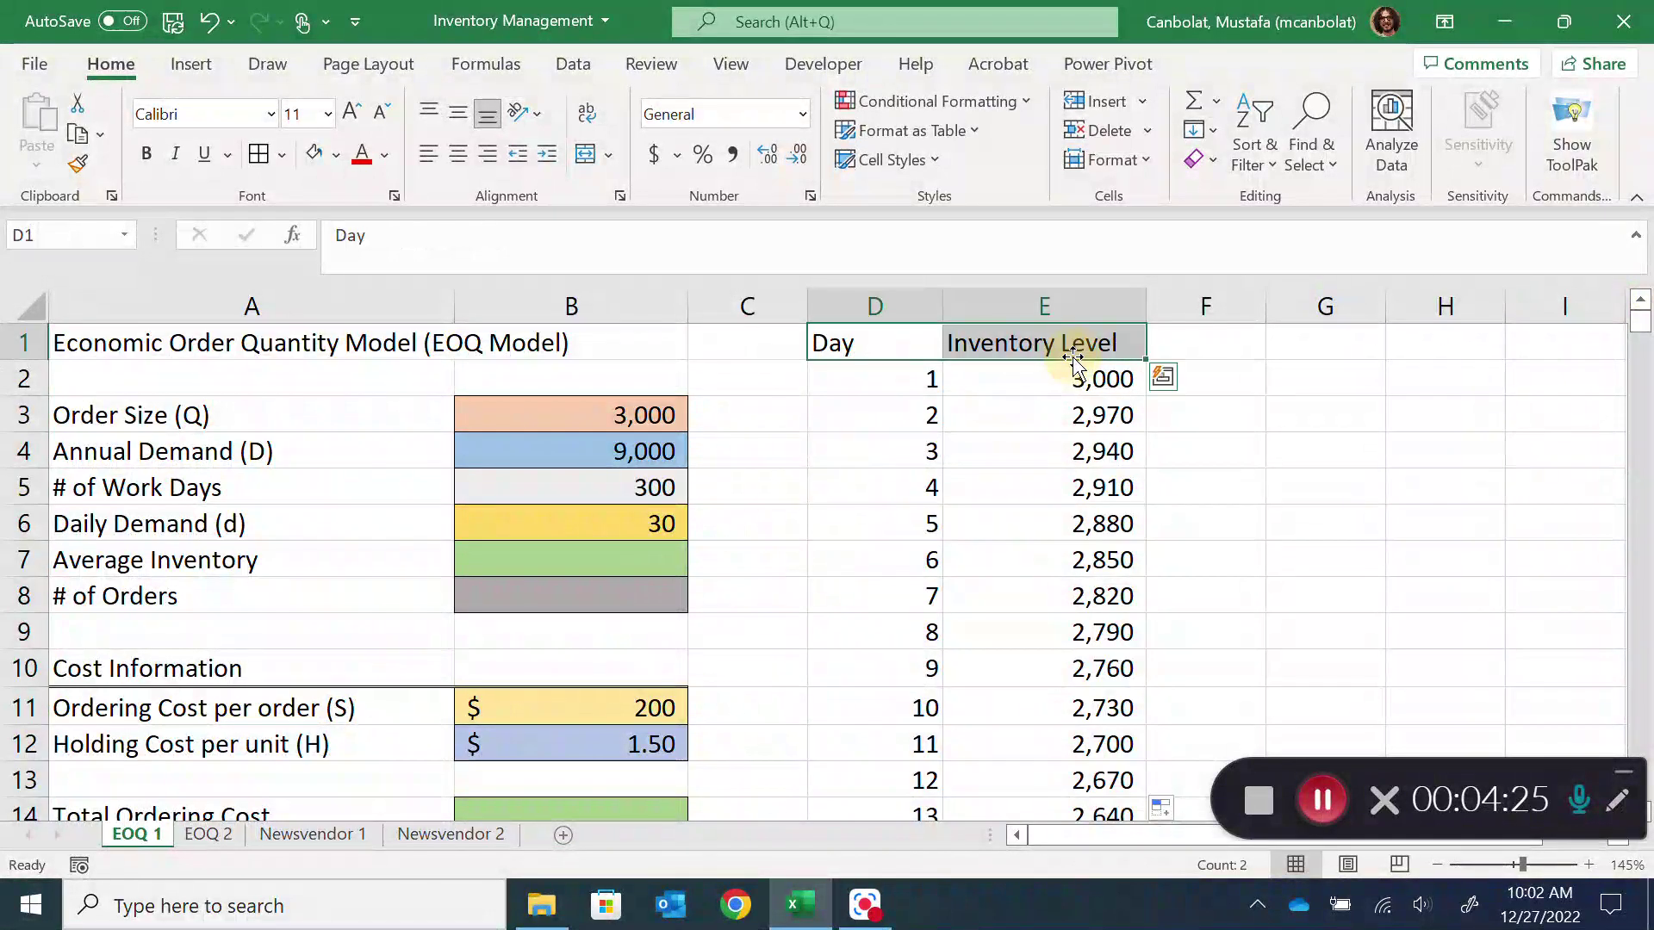
{"action": "key", "text": "ctrl+shift+Down"}
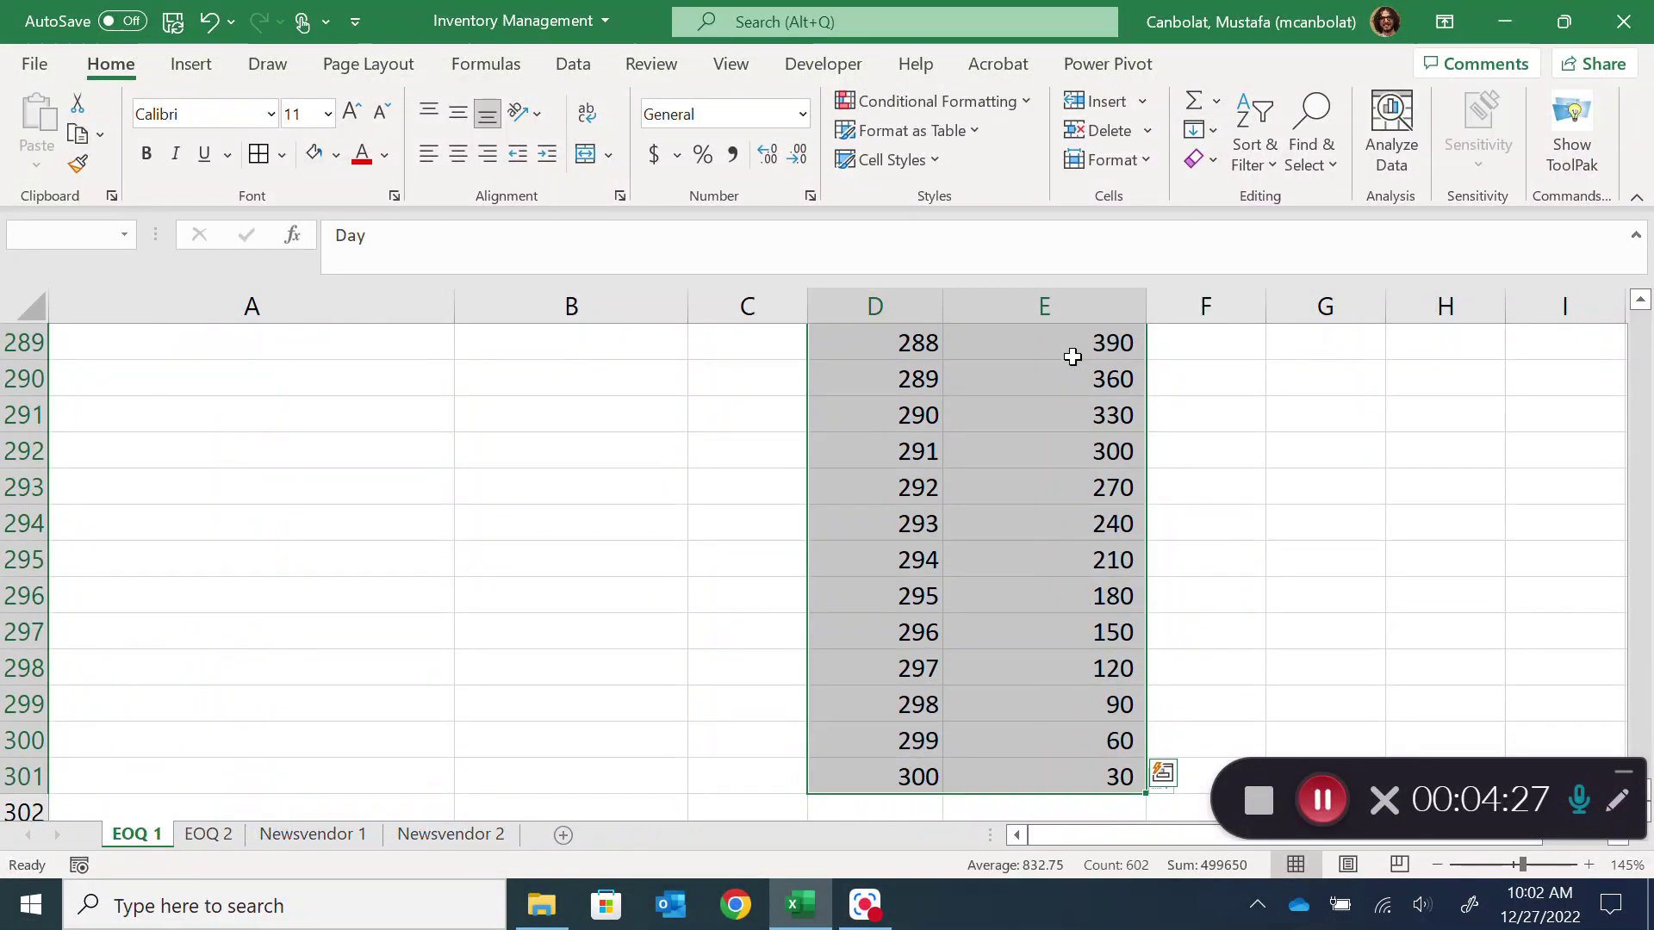
{"action": "left_click", "coordinate": [189, 69]}
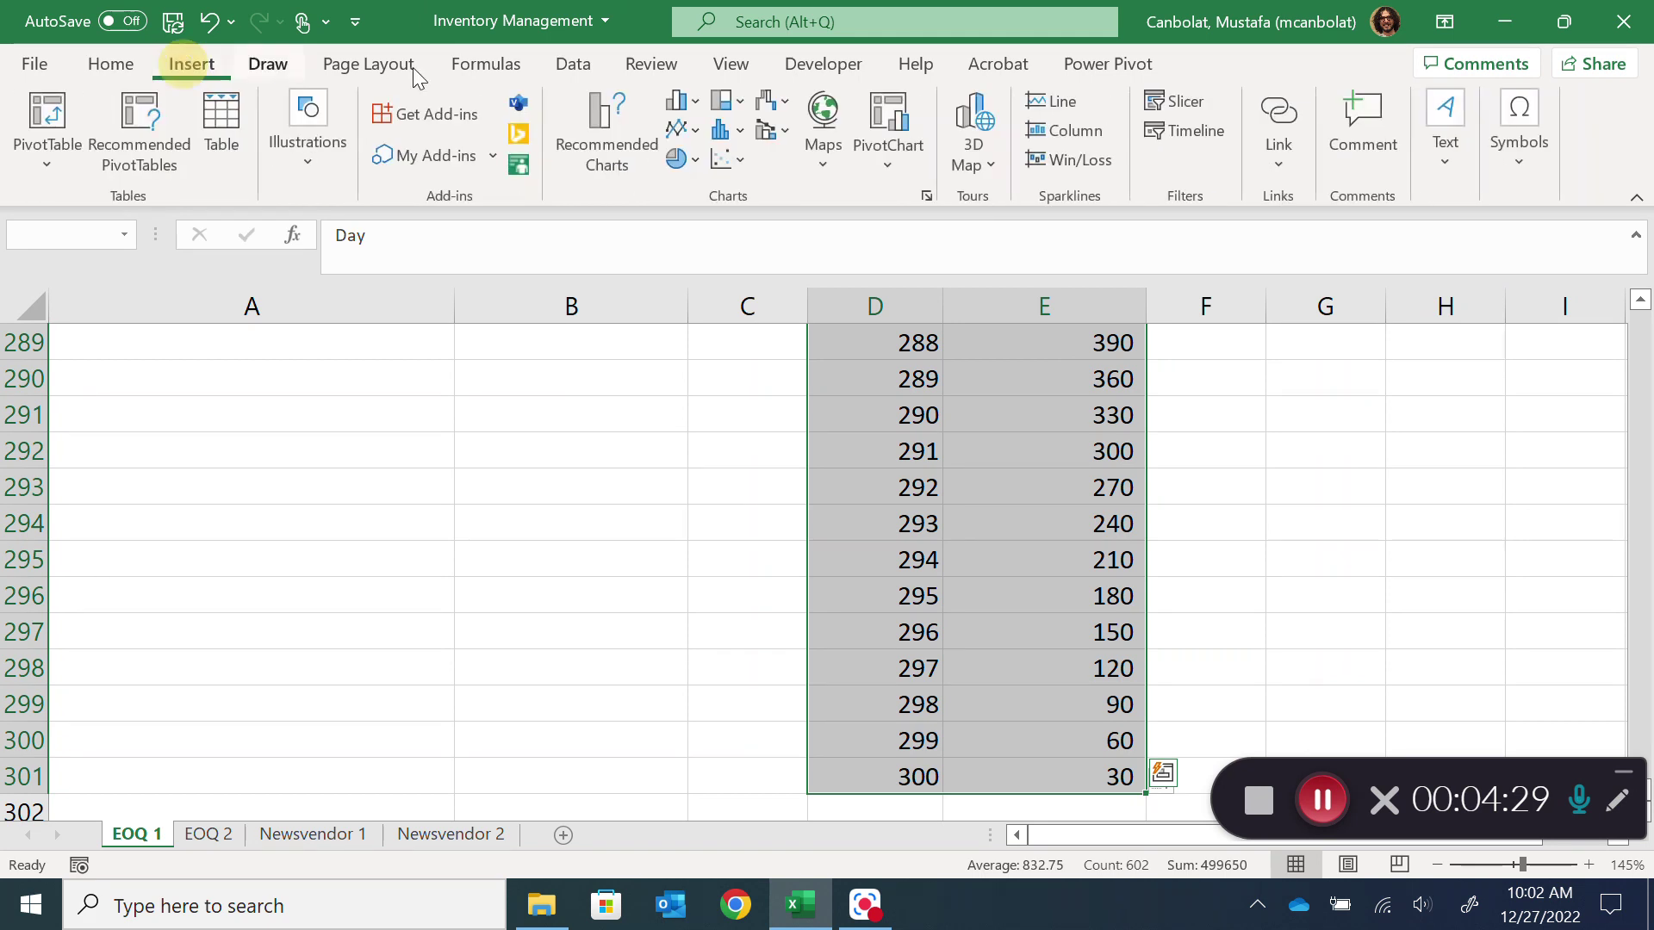
{"action": "left_click", "coordinate": [722, 162]}
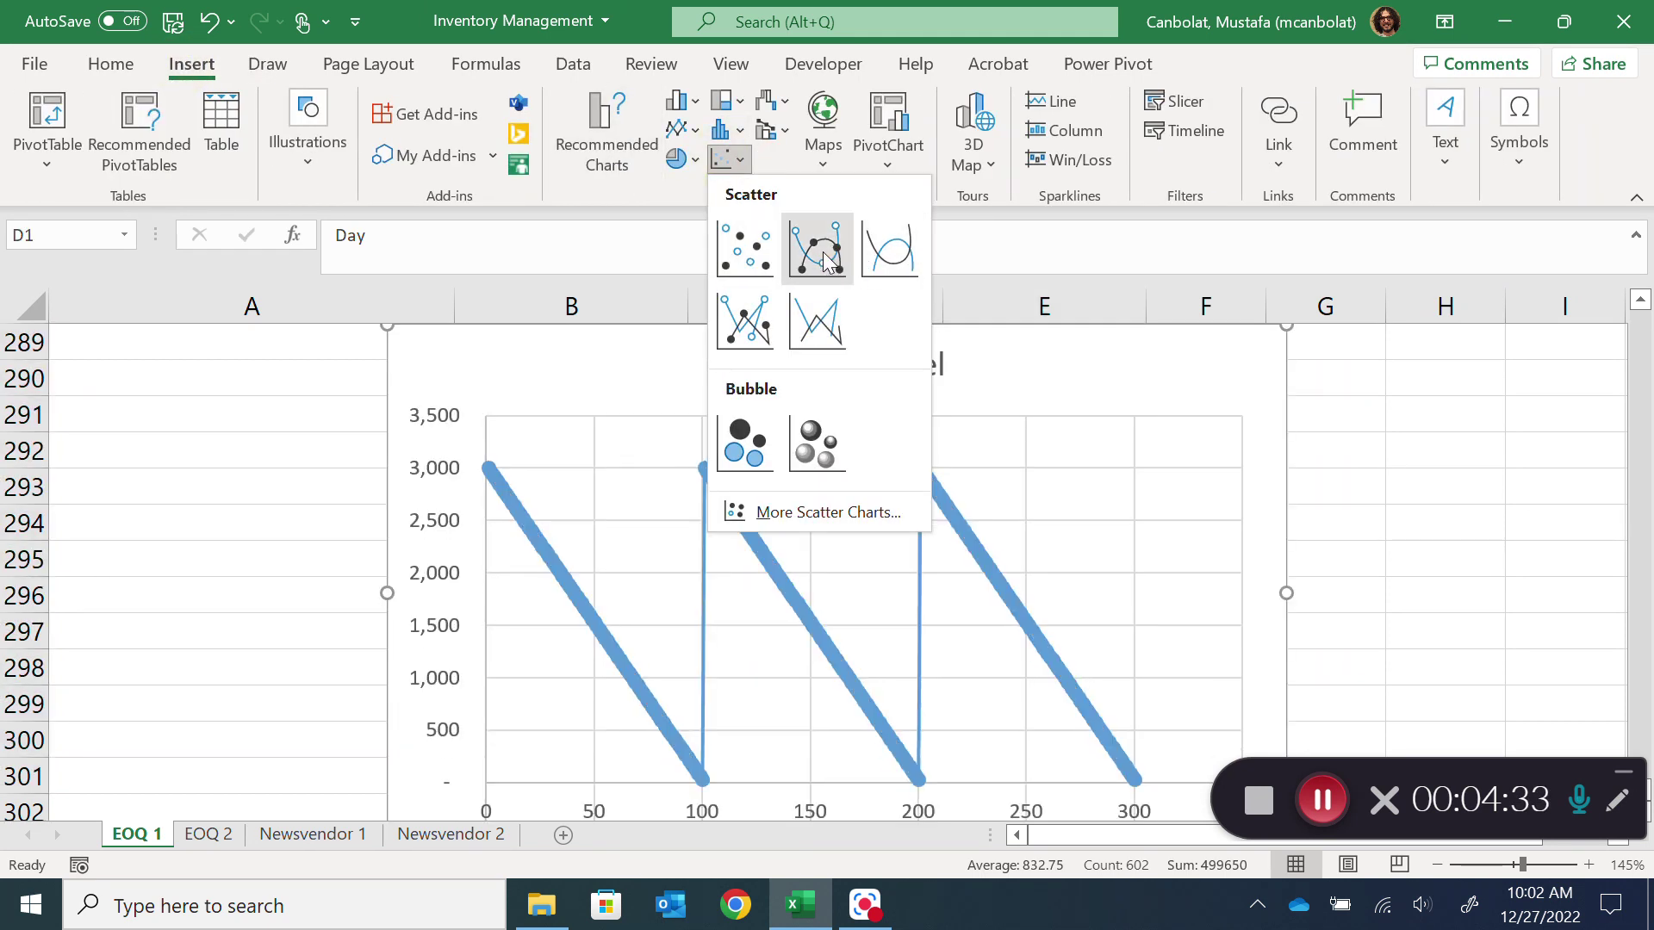
{"action": "left_click", "coordinate": [890, 248]}
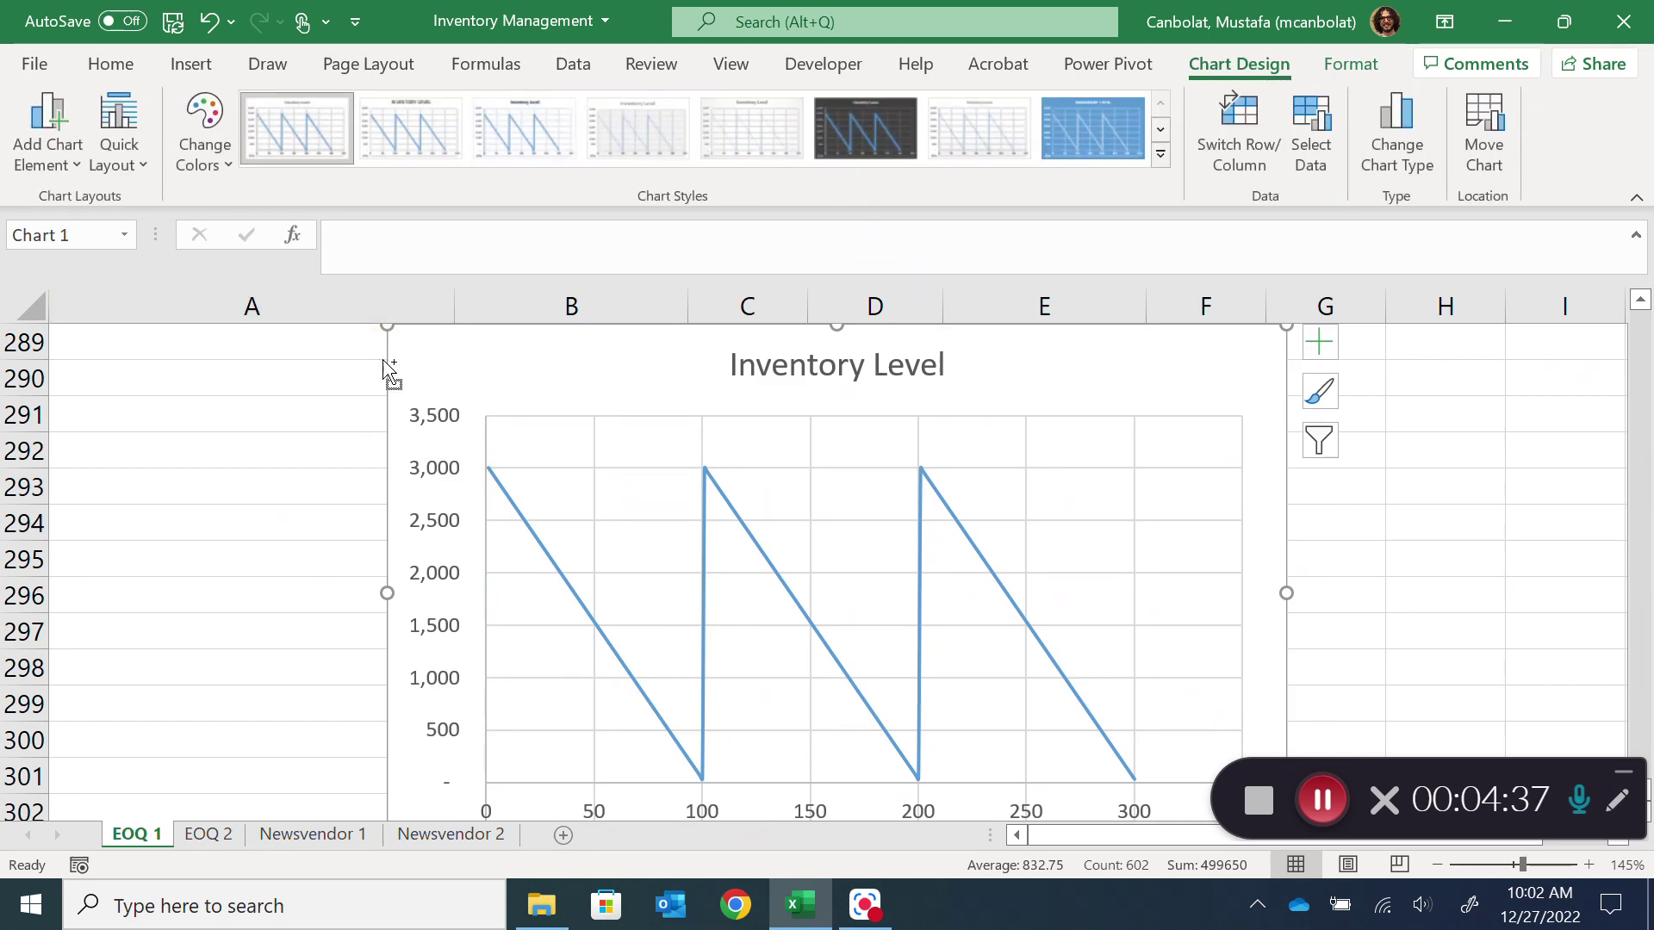
Step: Cut the Inventory Level chart from the end of the data and paste it beside the EOQ inputs, just below row 2
{"action": "key", "text": "Delete"}
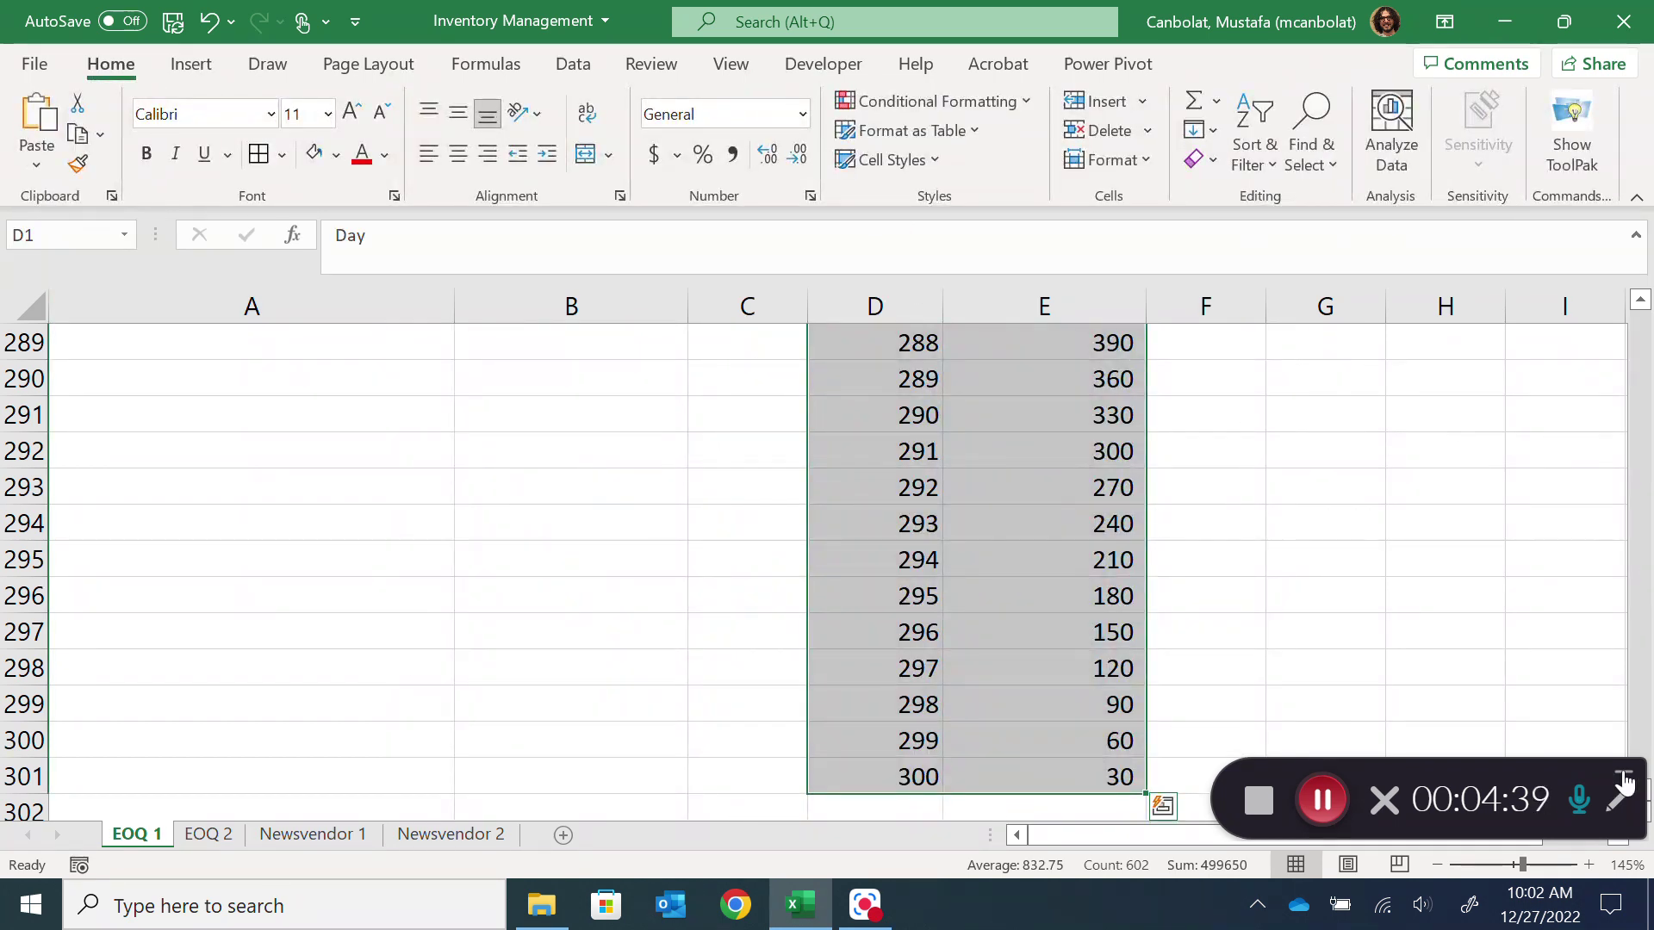
{"action": "left_click_drag", "start_coordinate": [1640, 789], "coordinate": [1640, 323]}
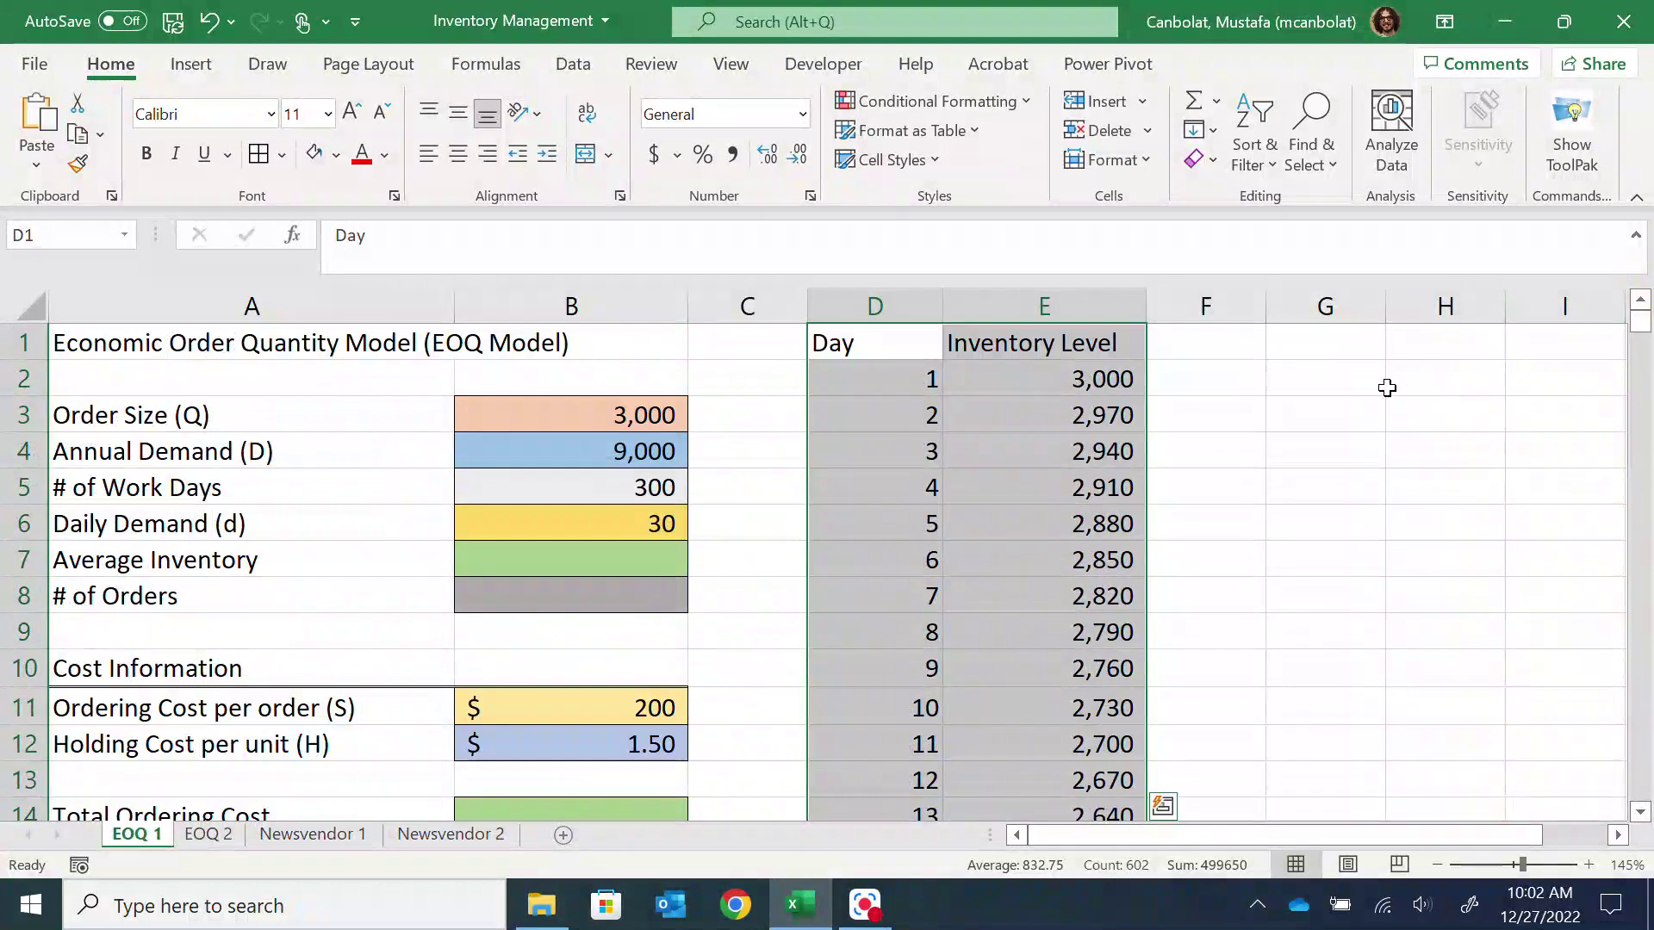
{"action": "left_click", "coordinate": [1322, 376]}
{"action": "key", "text": "ctrl+v"}
{"action": "left_click_drag", "start_coordinate": [1266, 402], "coordinate": [757, 433]}
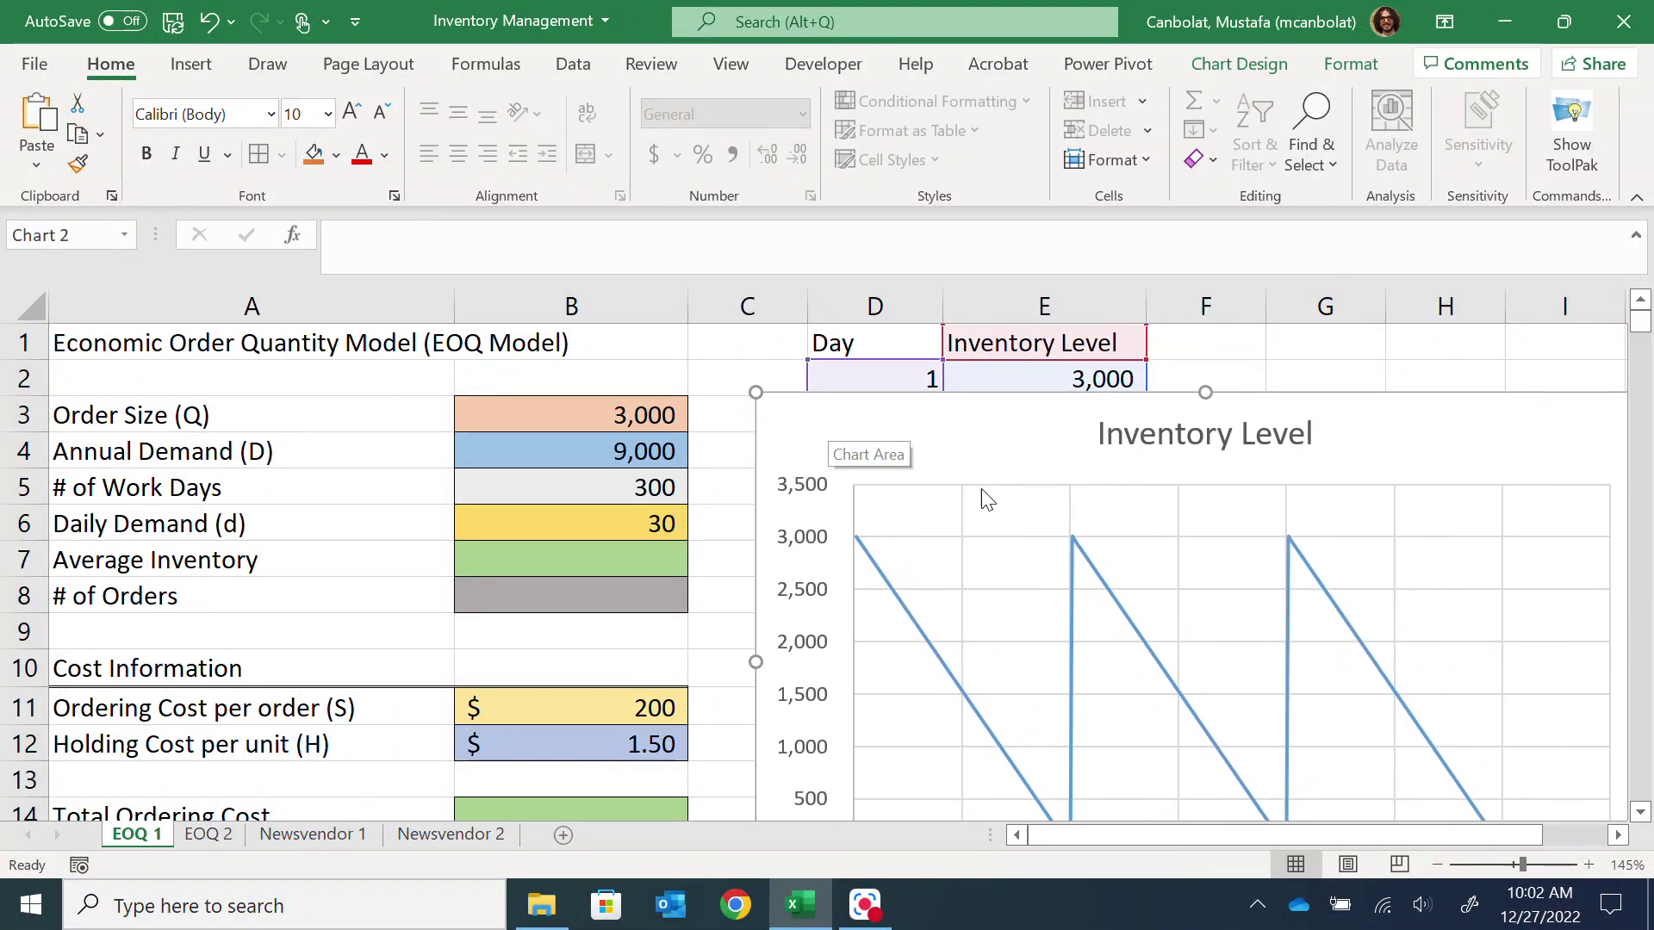
{"action": "scroll", "coordinate": [988, 500], "scroll_direction": "down", "scroll_amount": 1}
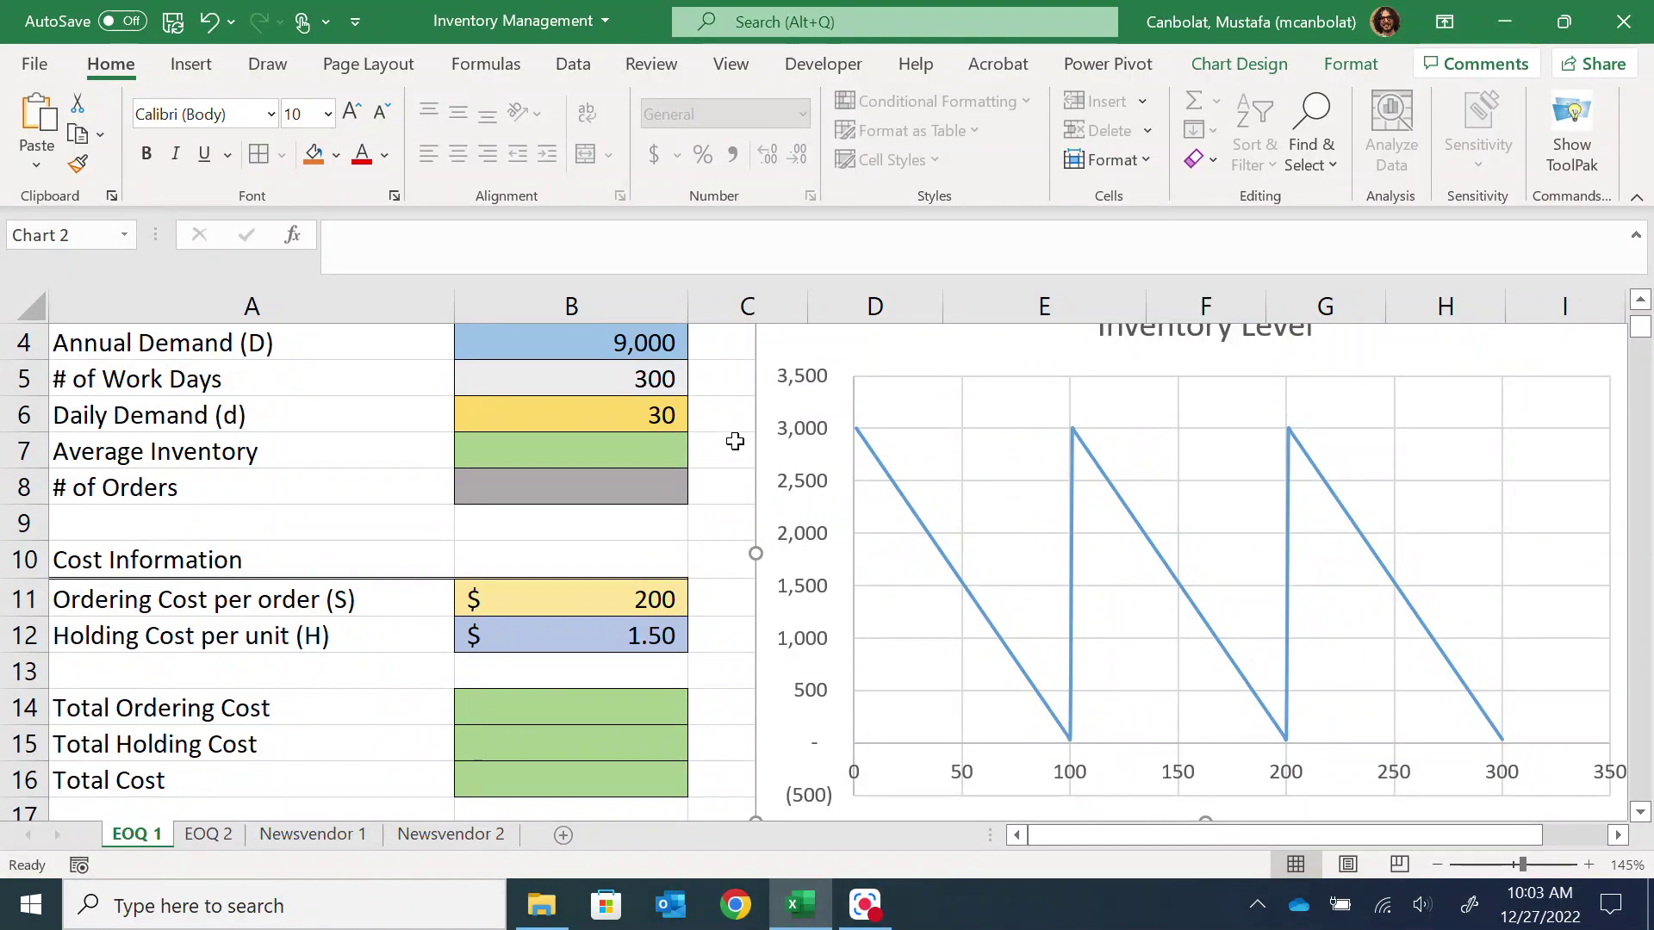
{"action": "scroll", "coordinate": [734, 442], "scroll_direction": "up", "scroll_amount": 1}
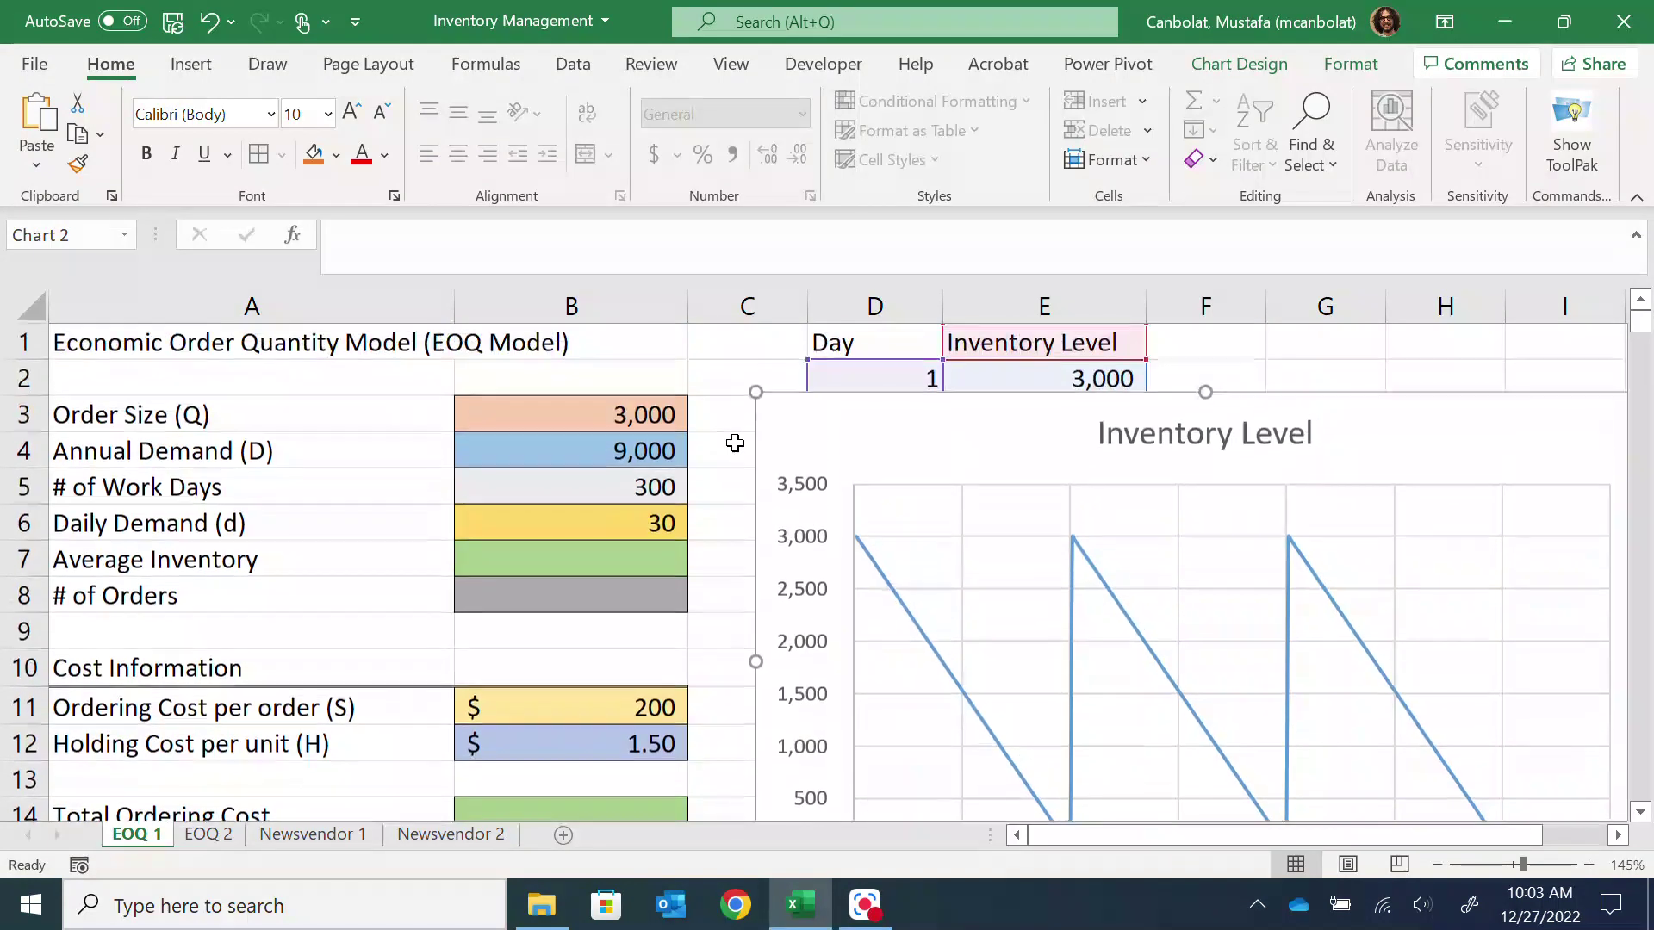
Step: Set the Order Size (Q) in B3 to 4,500 and check the effect on the Inventory Level chart
{"action": "left_click", "coordinate": [651, 409]}
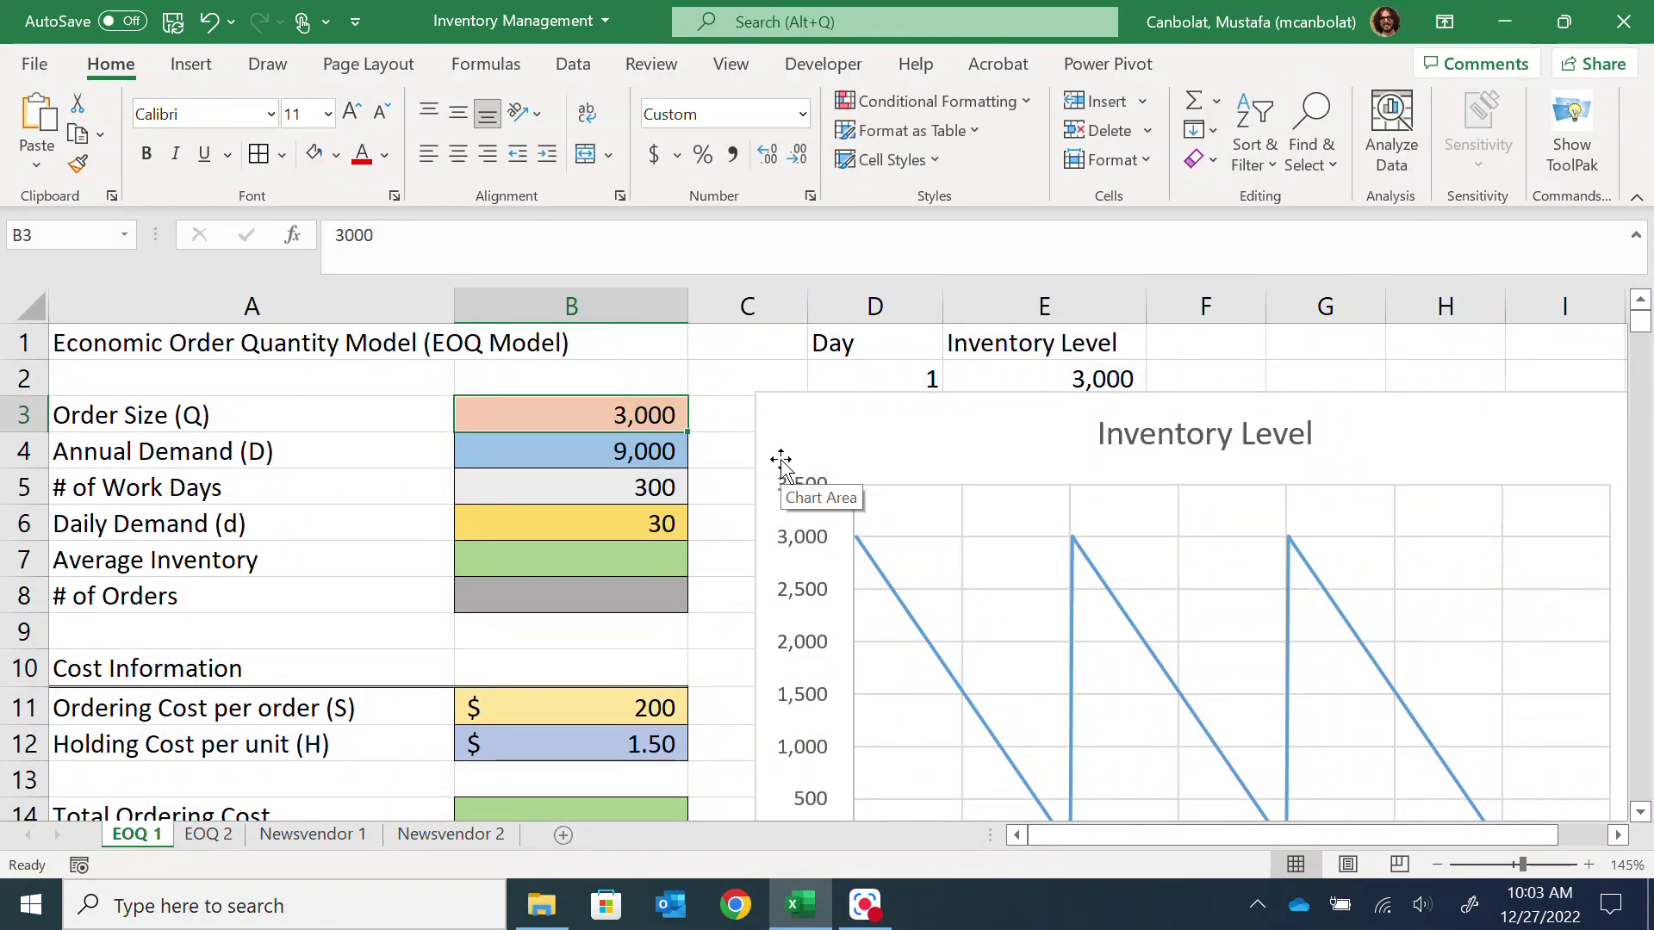
{"action": "type", "text": "45"}
{"action": "key", "text": "Return"}
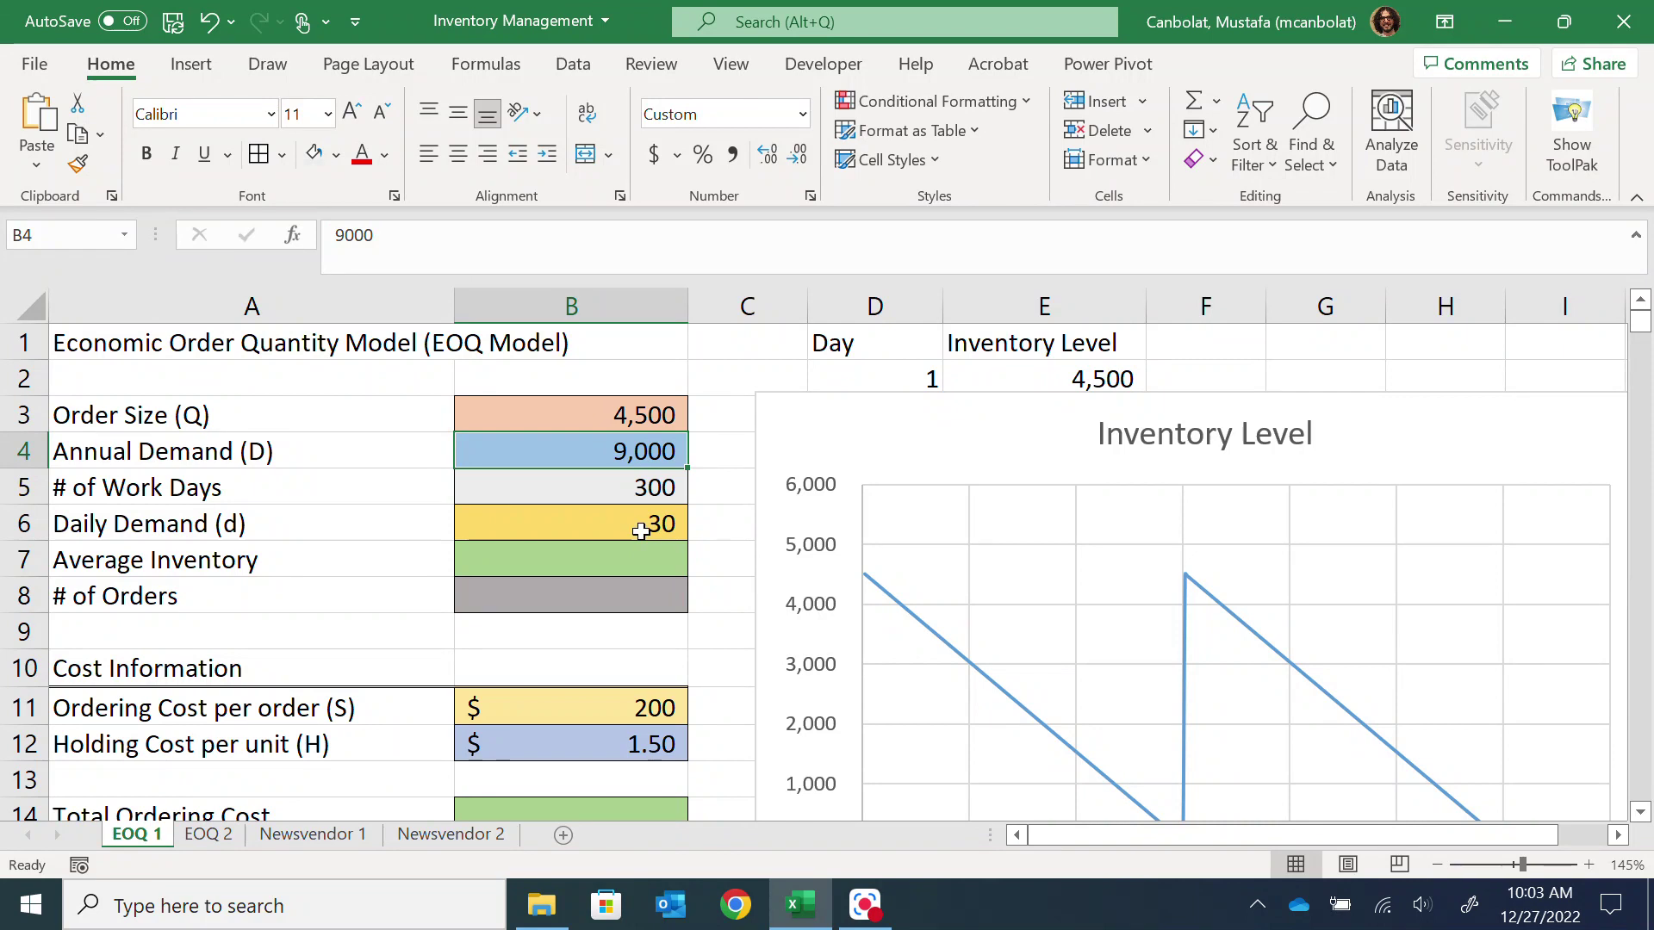
{"action": "scroll", "coordinate": [804, 546], "scroll_direction": "down", "scroll_amount": 1}
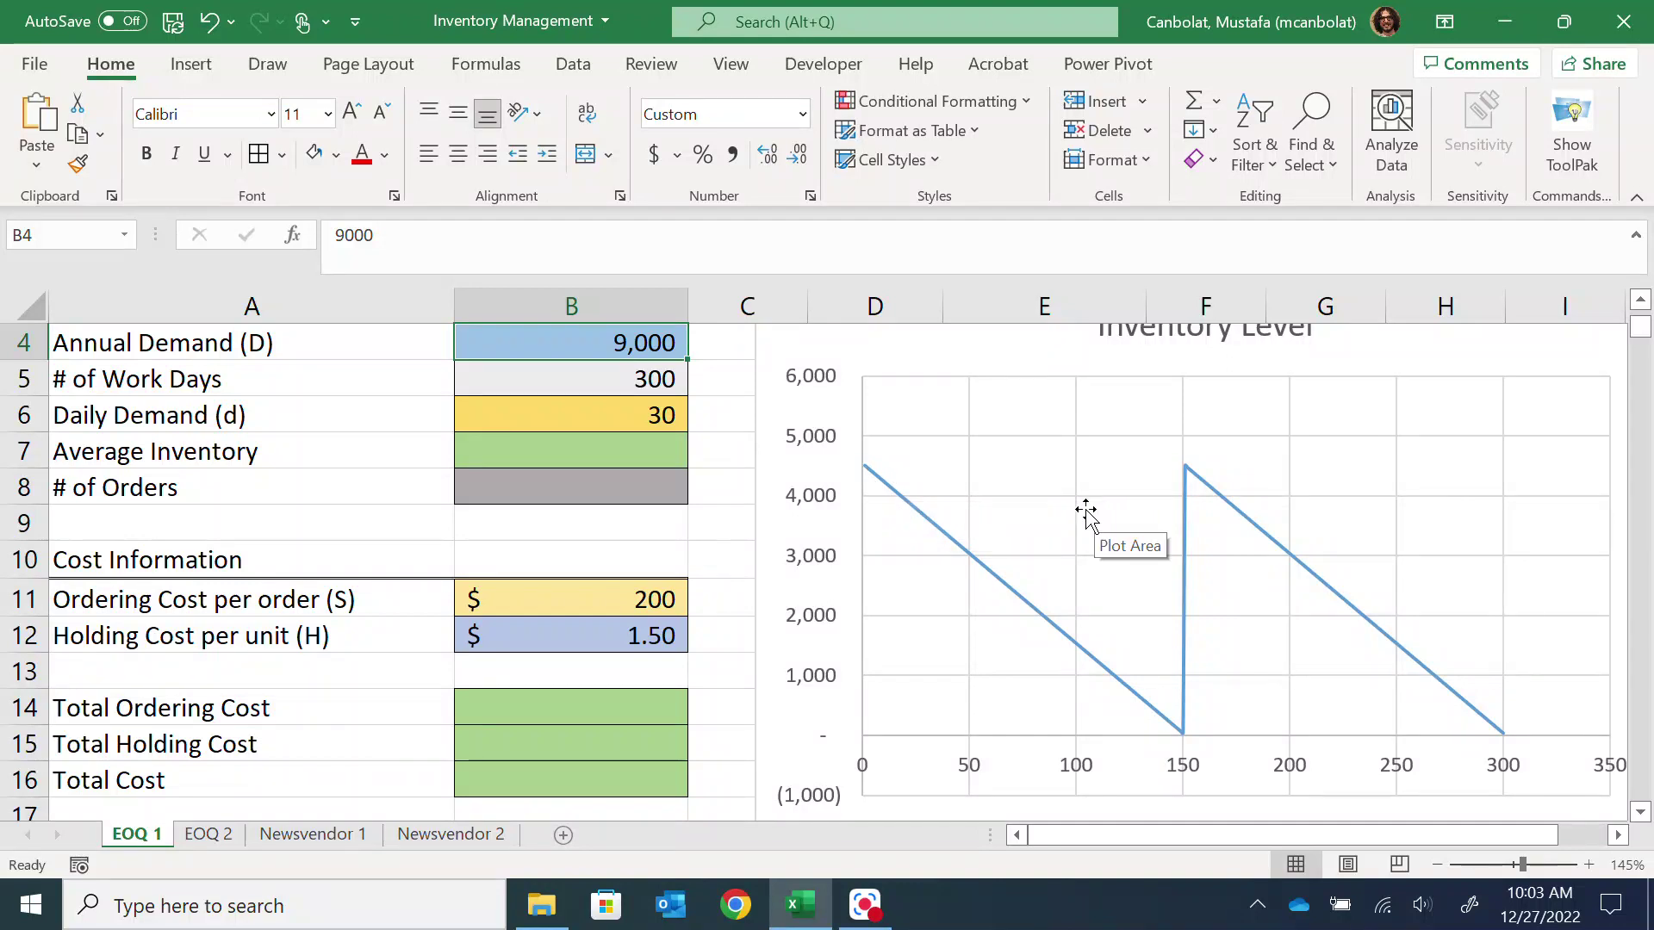
{"action": "scroll", "coordinate": [930, 506], "scroll_direction": "up", "scroll_amount": 1}
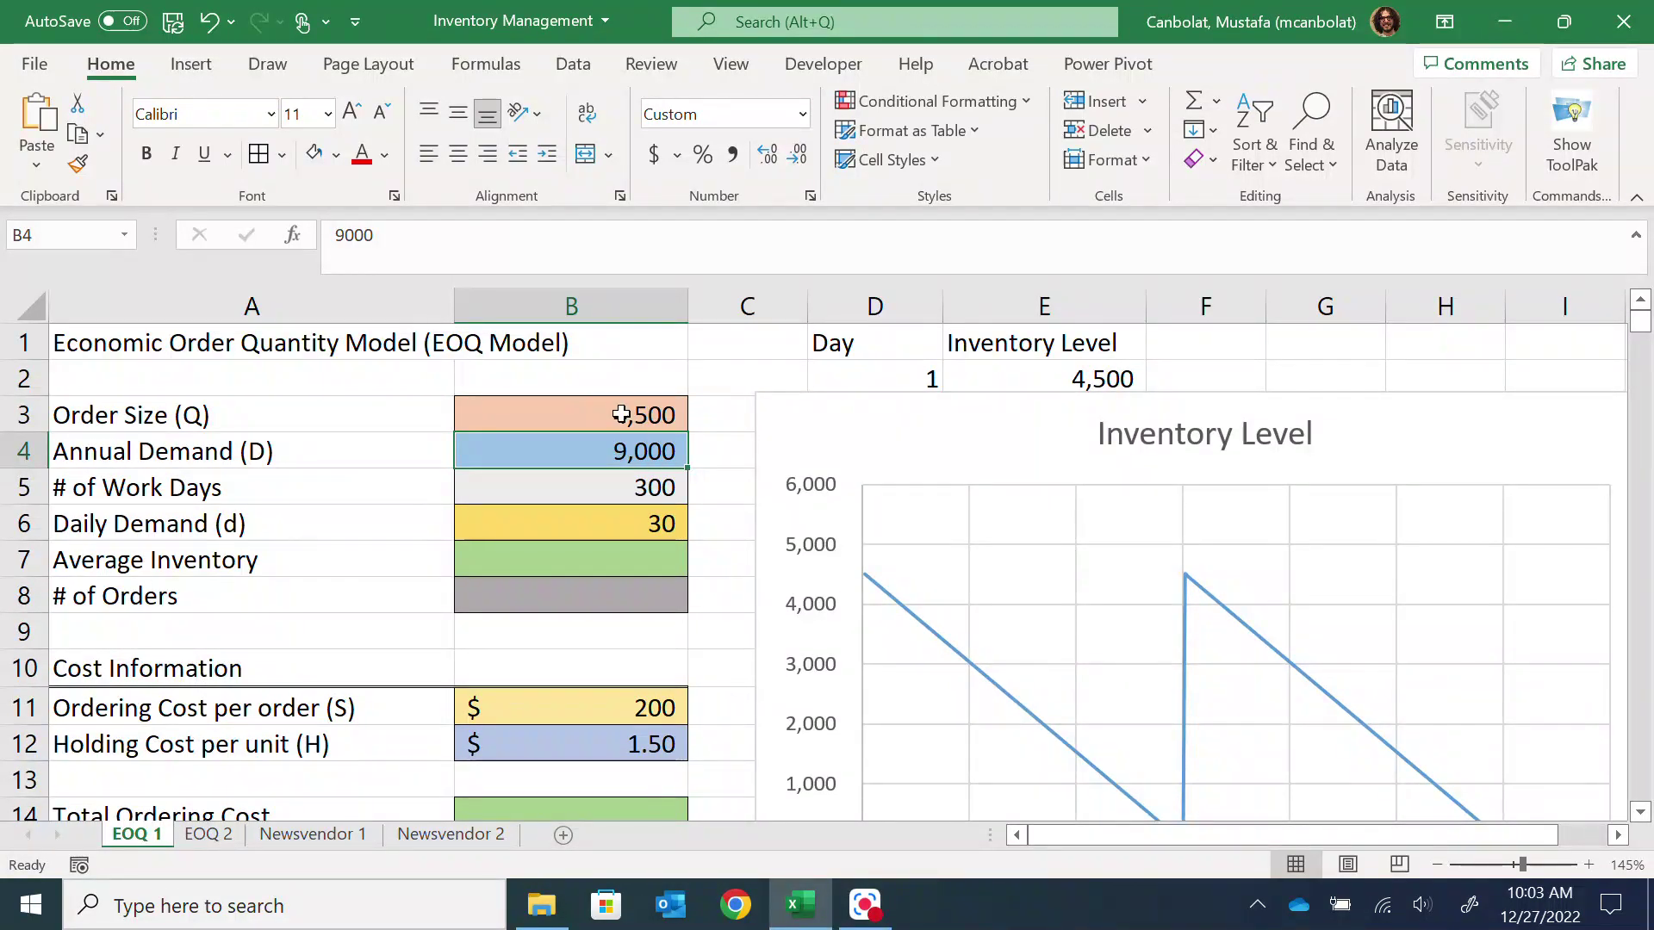
Step: Set the Order Size (Q) in B3 to 900 and examine the replenishment cycles in the Inventory Level chart
{"action": "left_click", "coordinate": [621, 416]}
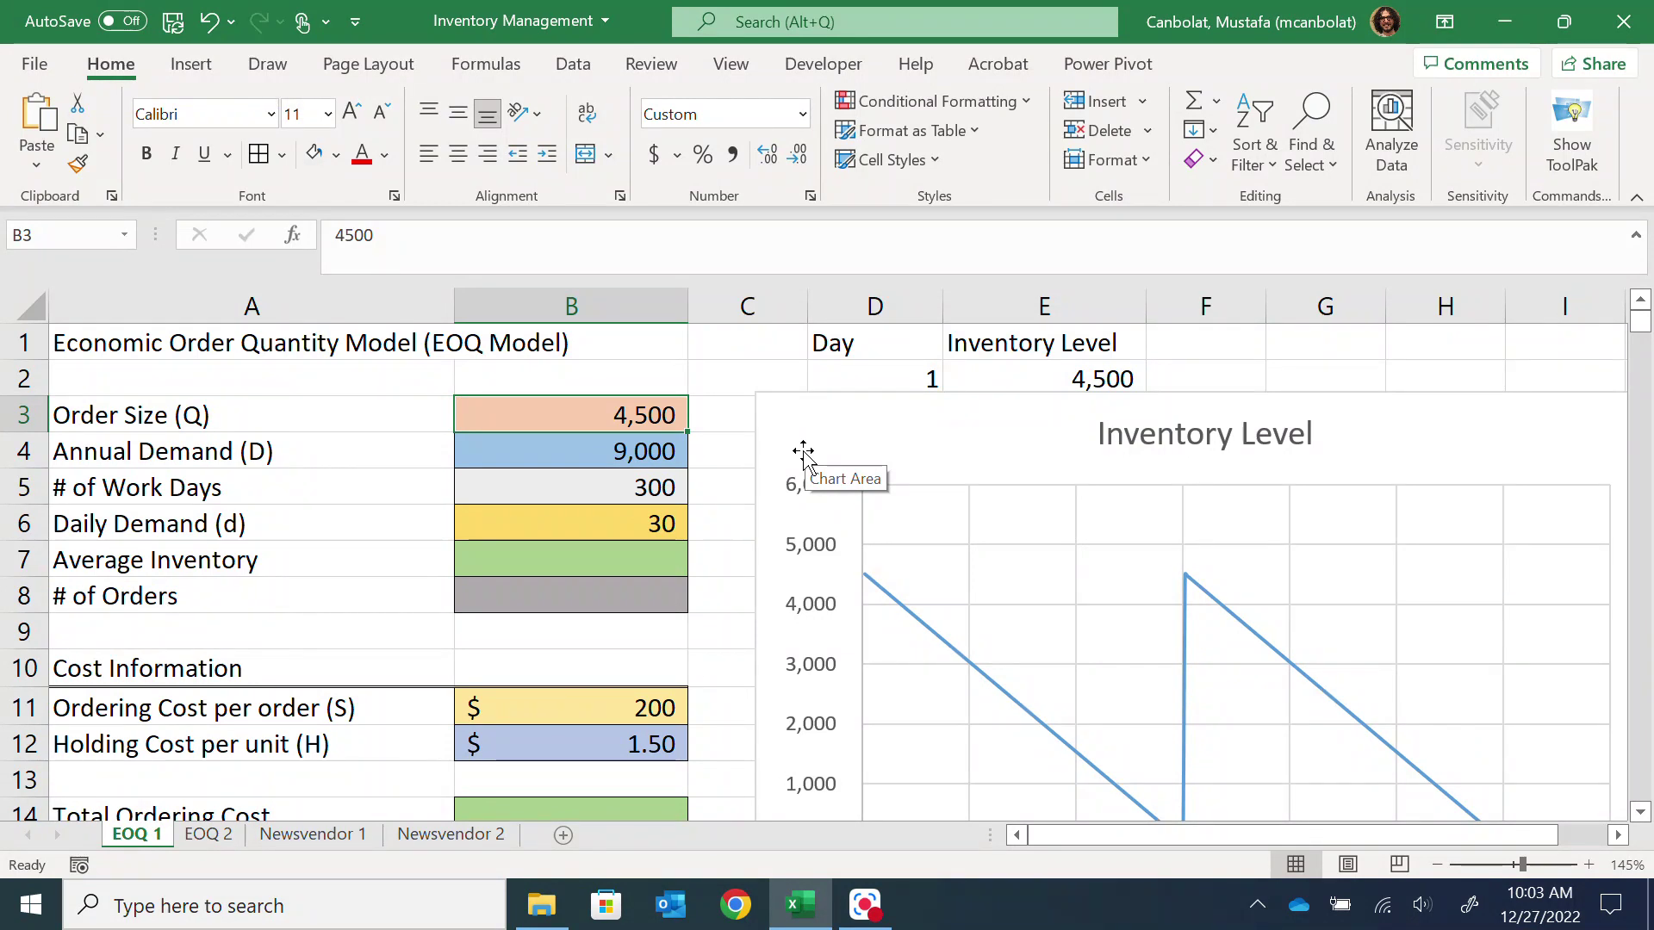
{"action": "type", "text": "9"}
{"action": "key", "text": "Return"}
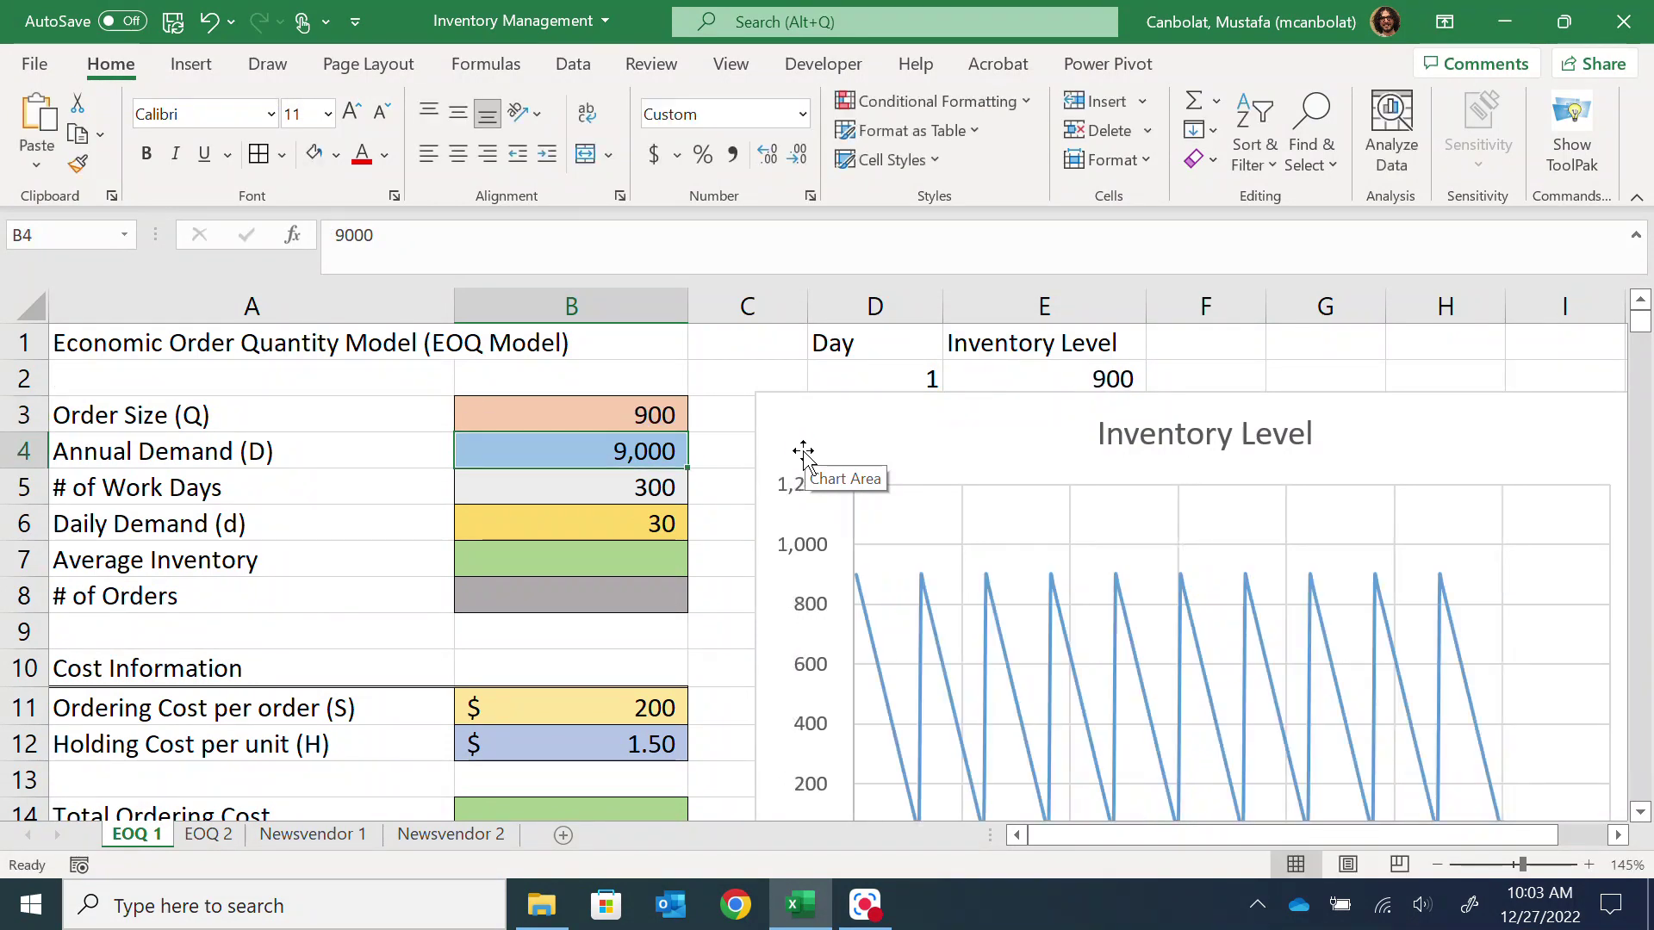
{"action": "scroll", "coordinate": [862, 456], "scroll_direction": "down", "scroll_amount": 2}
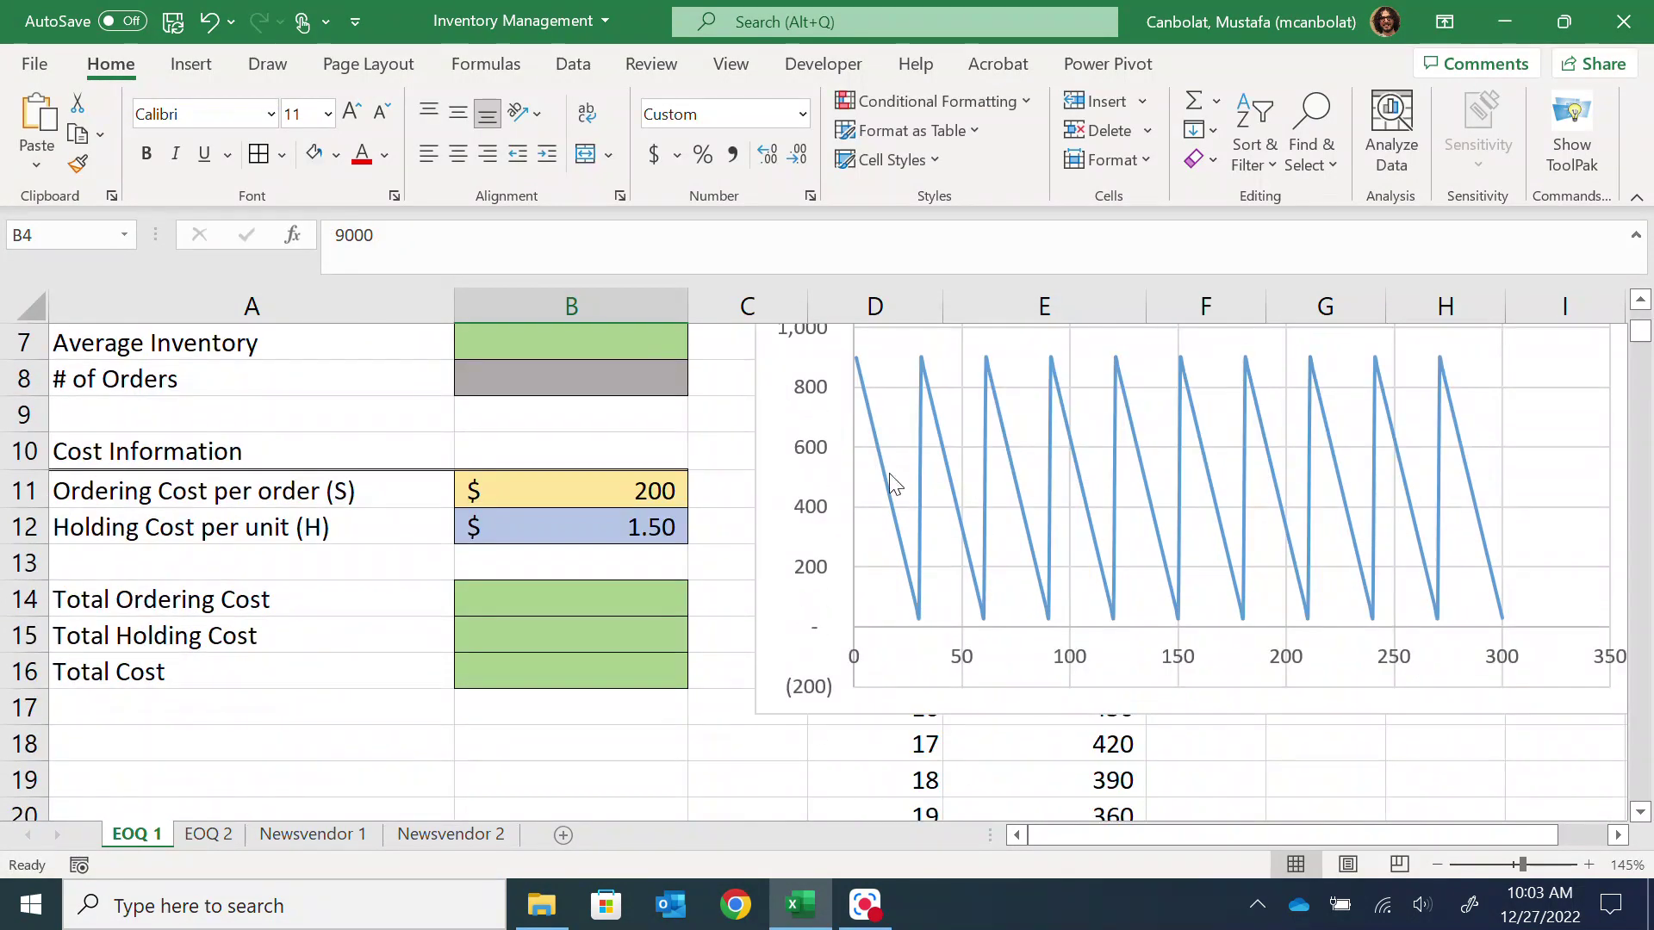
{"action": "scroll", "coordinate": [859, 591], "scroll_direction": "up", "scroll_amount": 2}
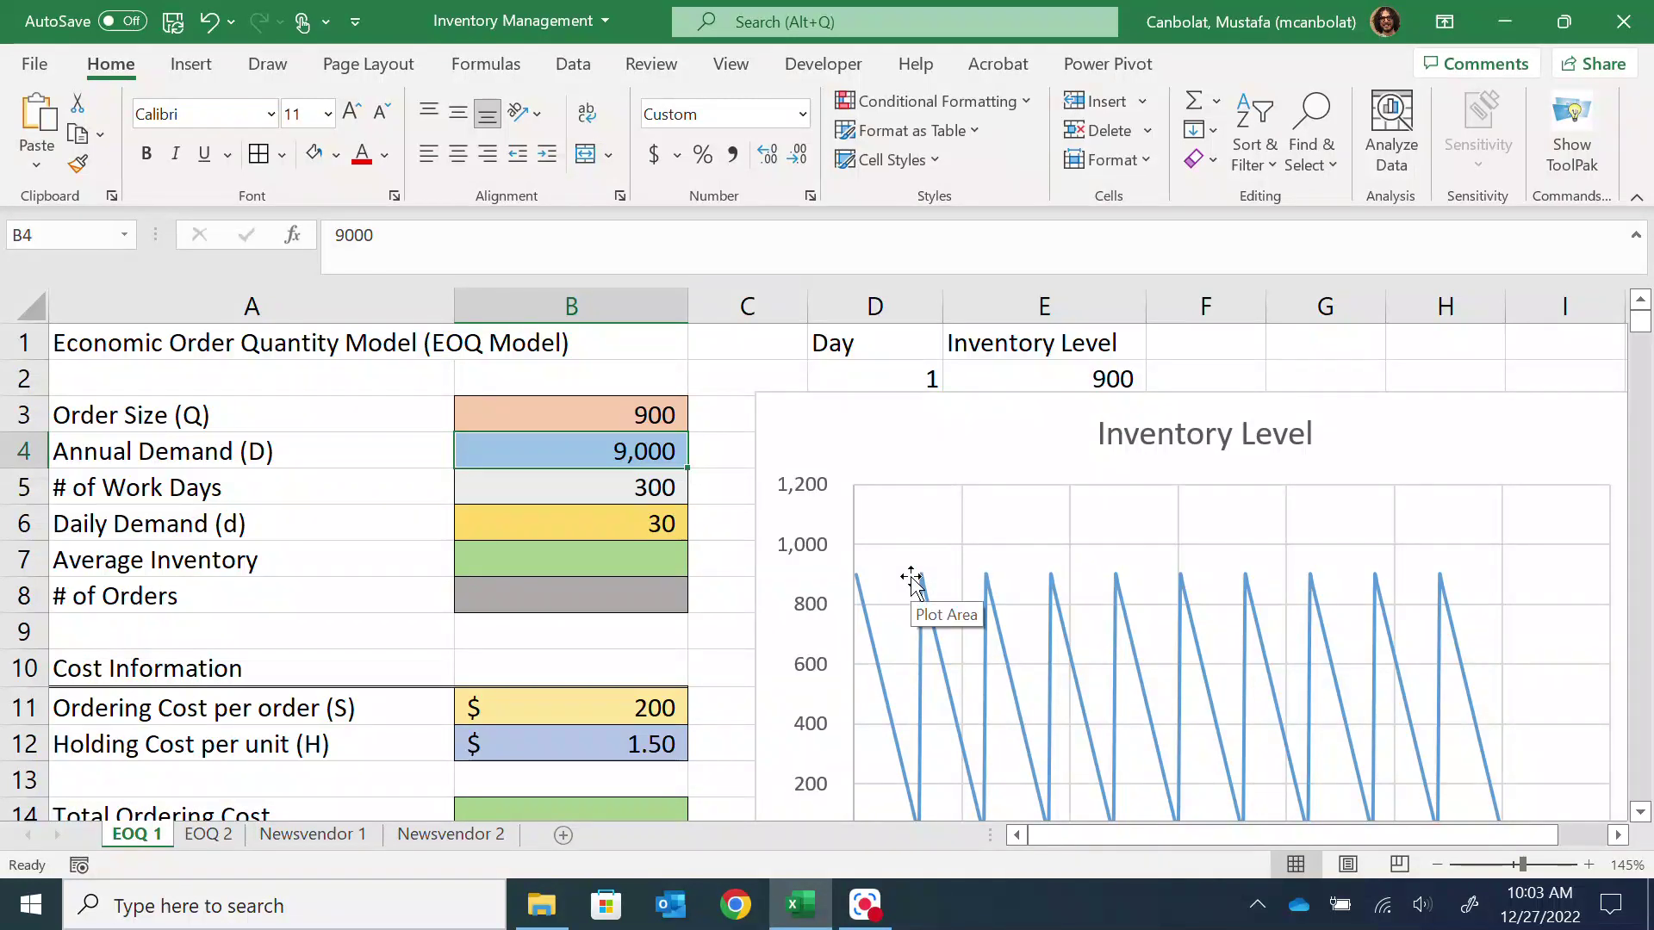
{"action": "scroll", "coordinate": [900, 580], "scroll_direction": "down", "scroll_amount": 2}
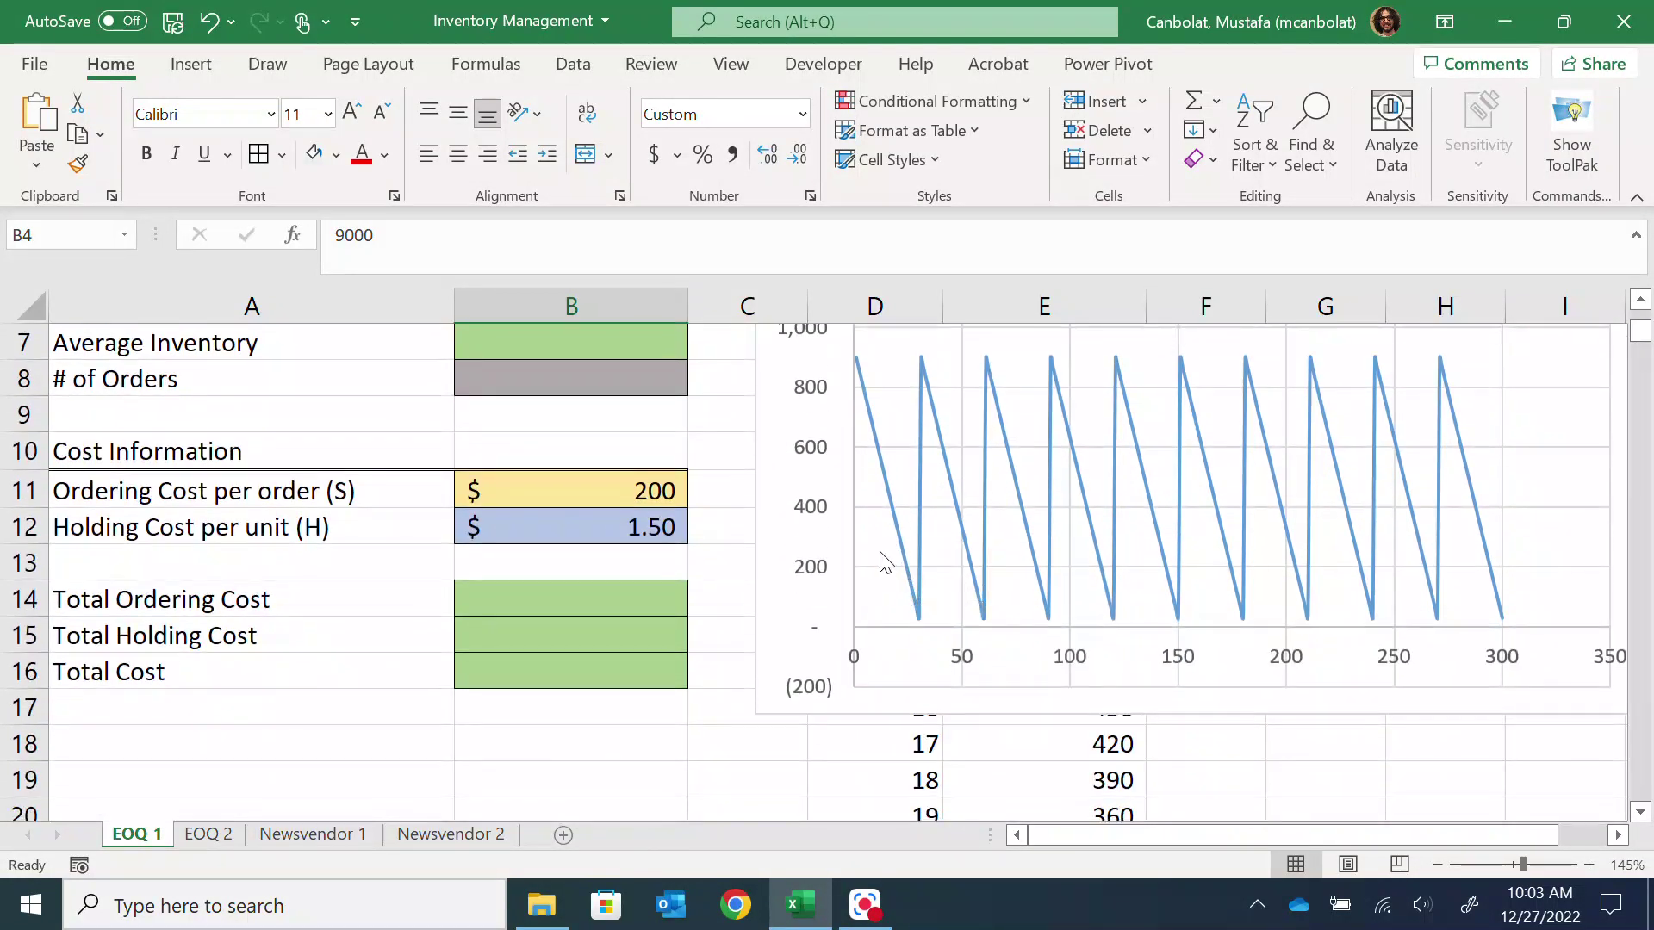
{"action": "scroll", "coordinate": [874, 553], "scroll_direction": "up", "scroll_amount": 2}
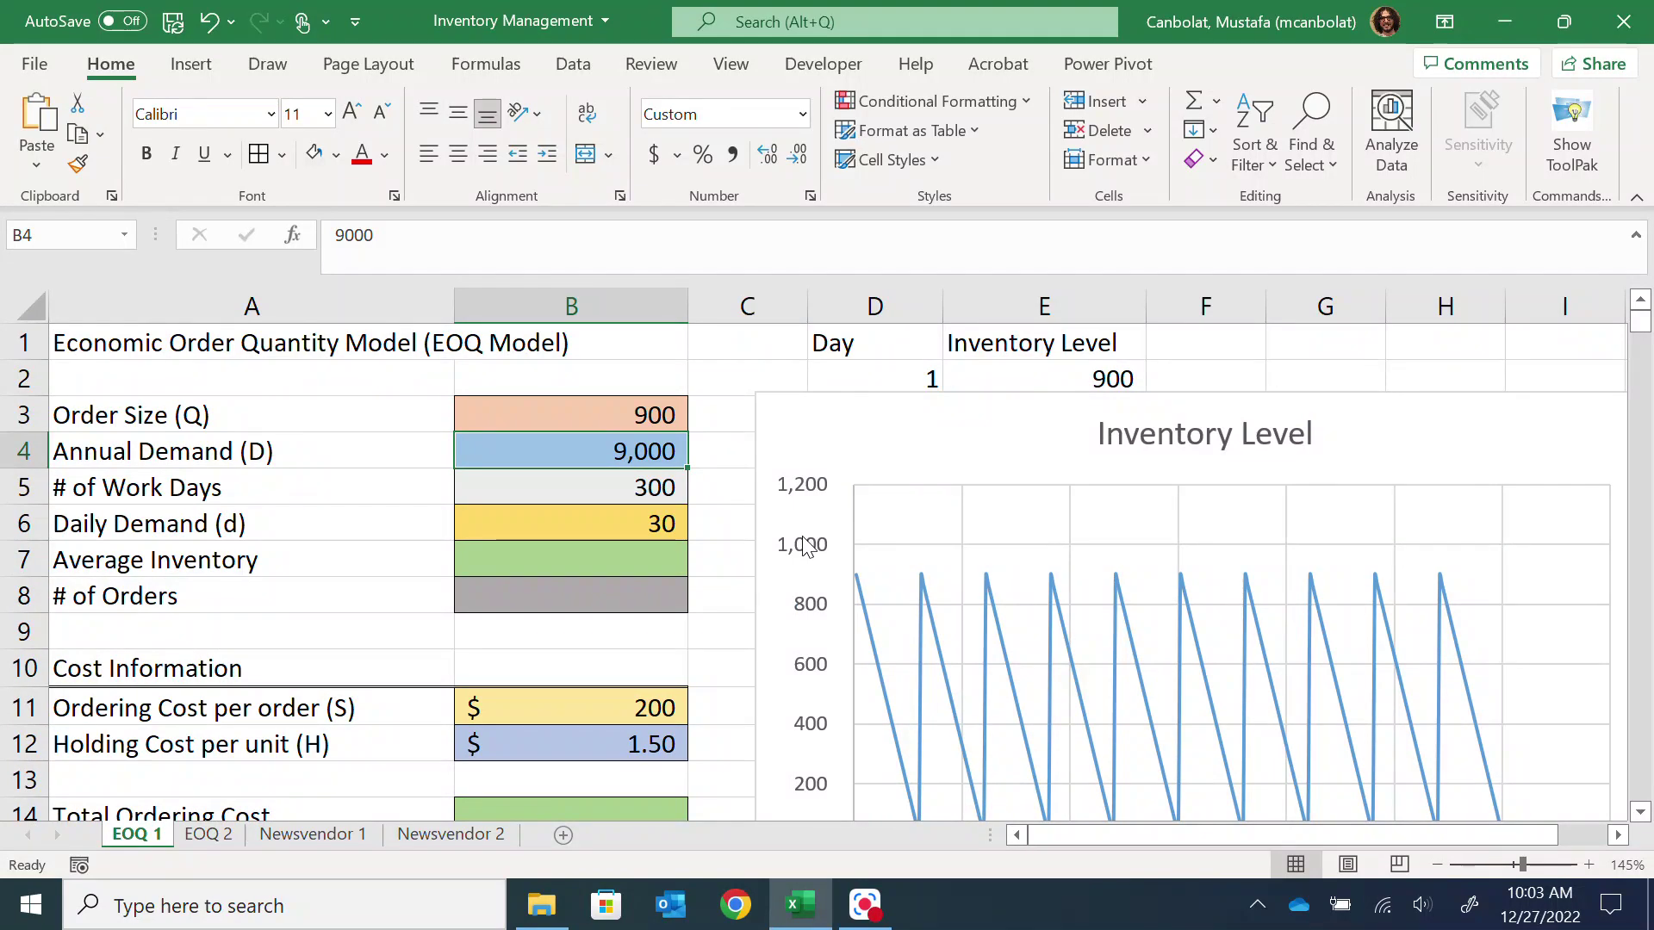
Step: Calculate Average Inventory in B7 as half the order size with the formula =B3/2
{"action": "left_click", "coordinate": [603, 558]}
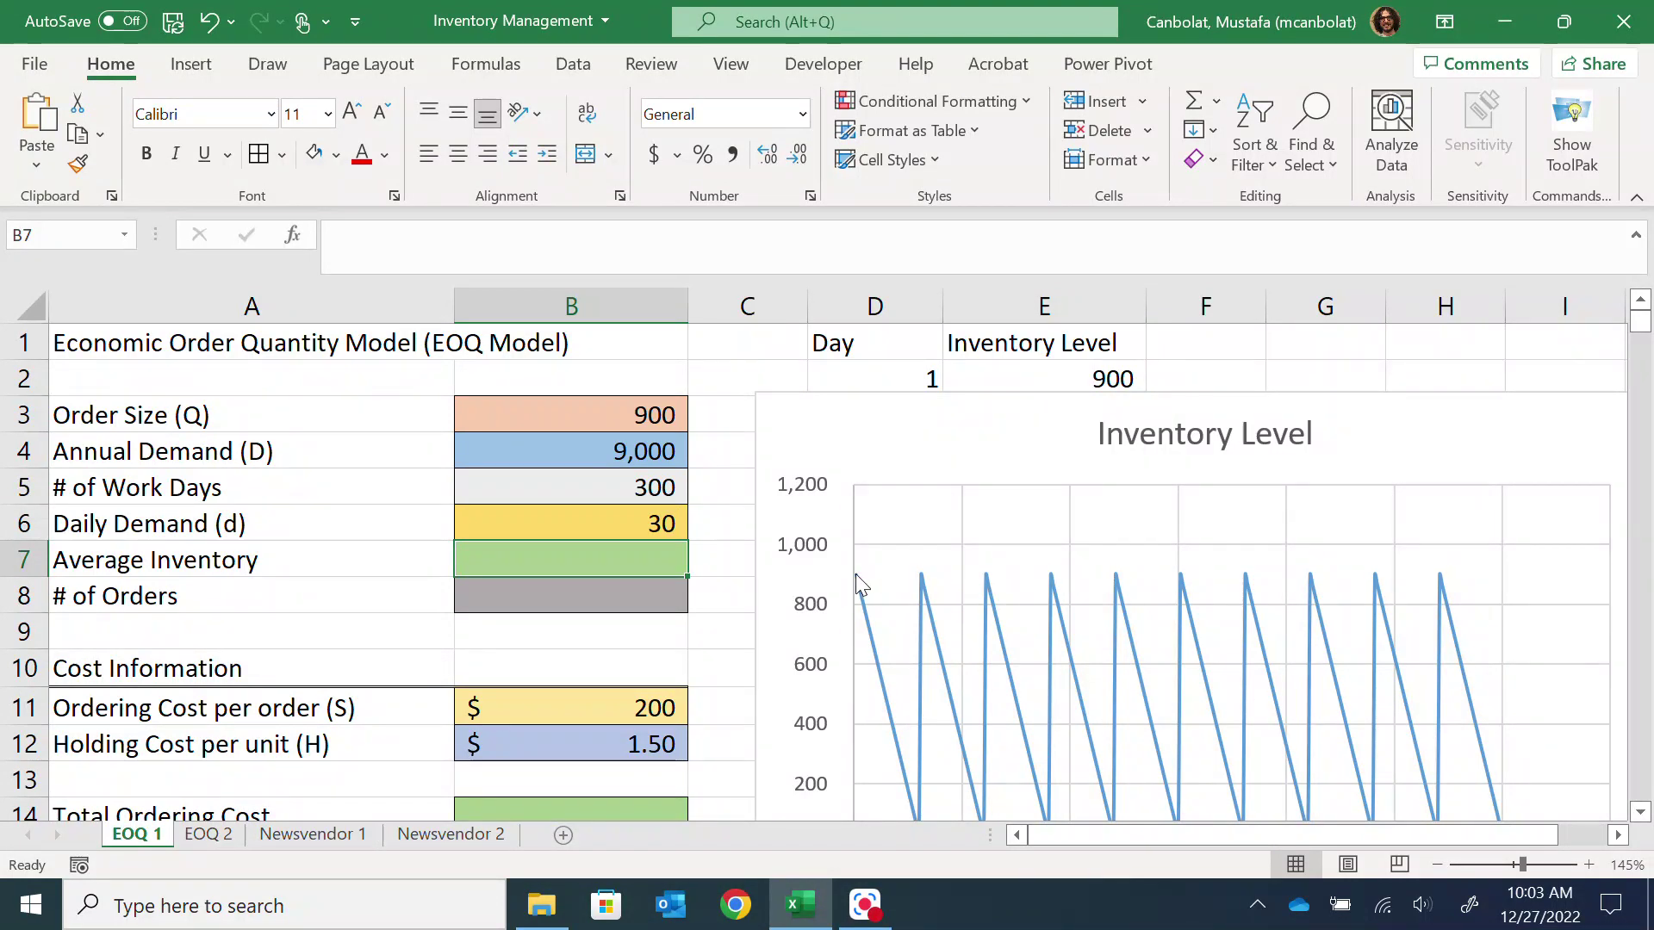
{"action": "mouse_move", "coordinate": [859, 583]}
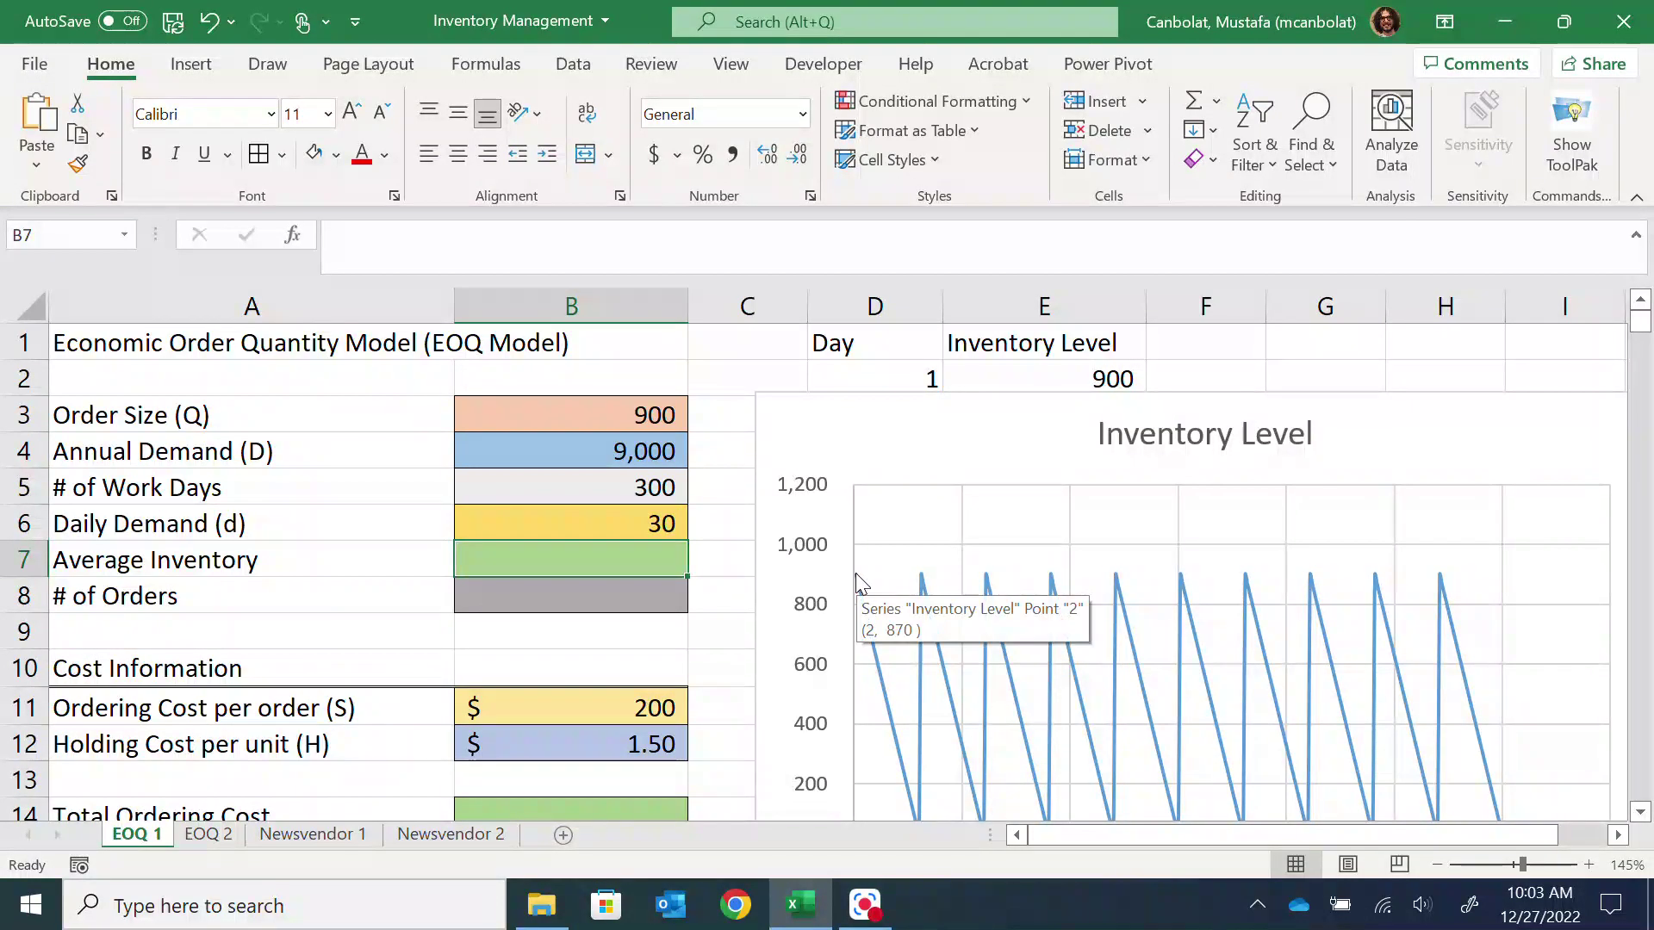
{"action": "scroll", "coordinate": [904, 638], "scroll_direction": "down", "scroll_amount": 2}
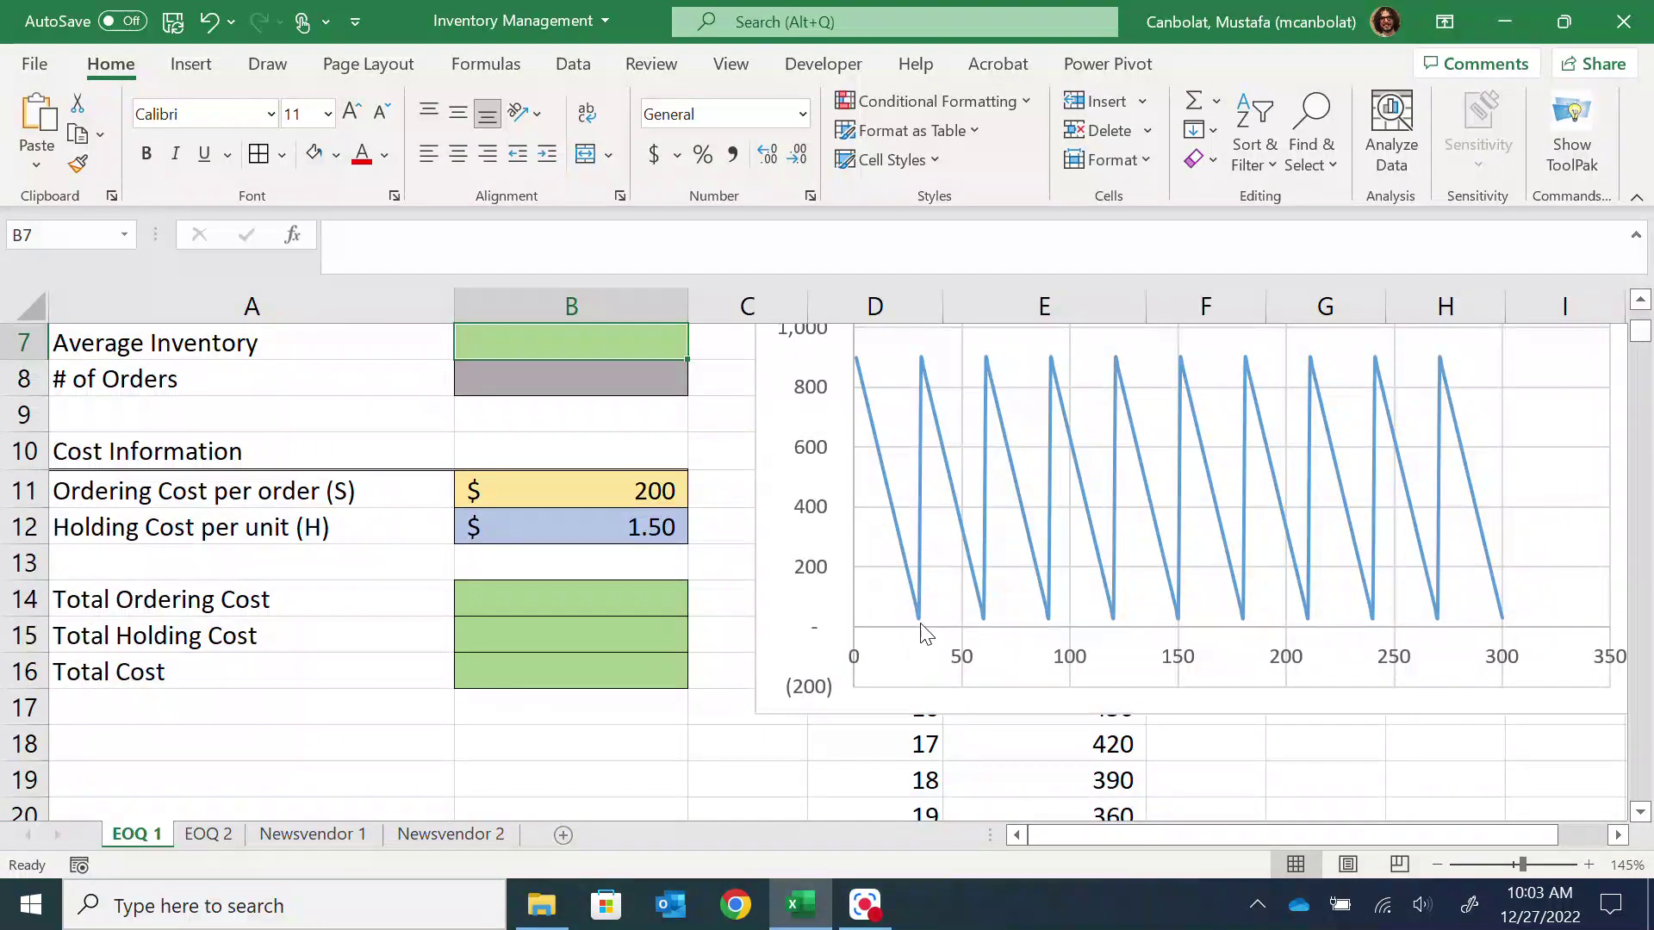
{"action": "mouse_move", "coordinate": [919, 627]}
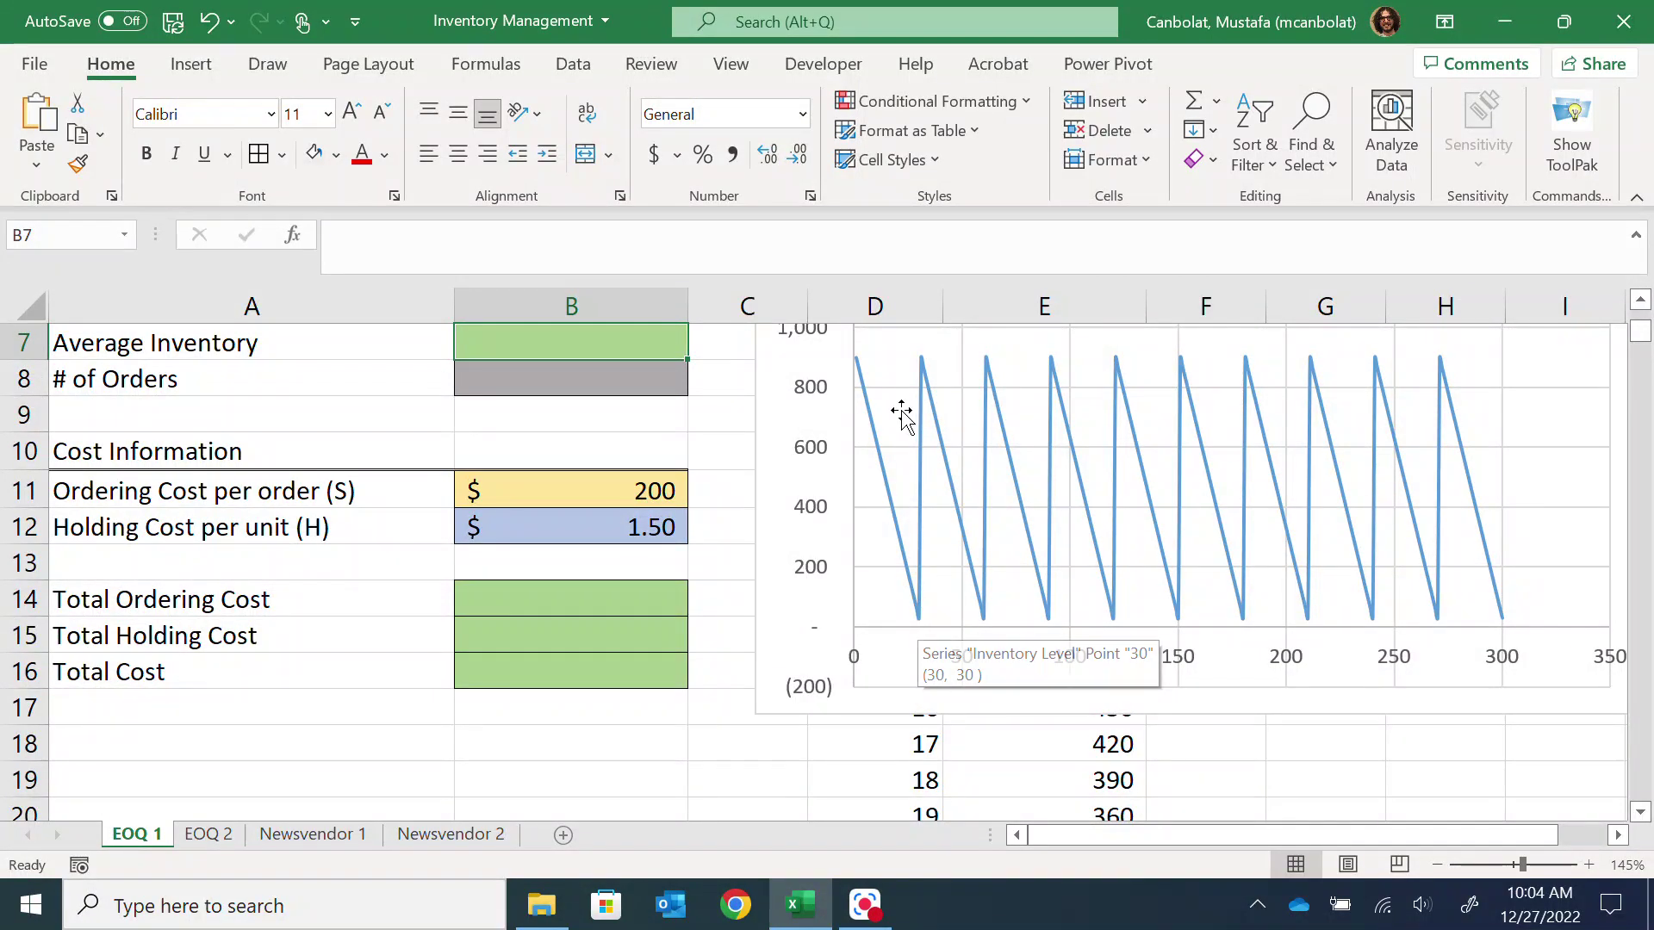
{"action": "scroll", "coordinate": [1165, 617], "scroll_direction": "up", "scroll_amount": 2}
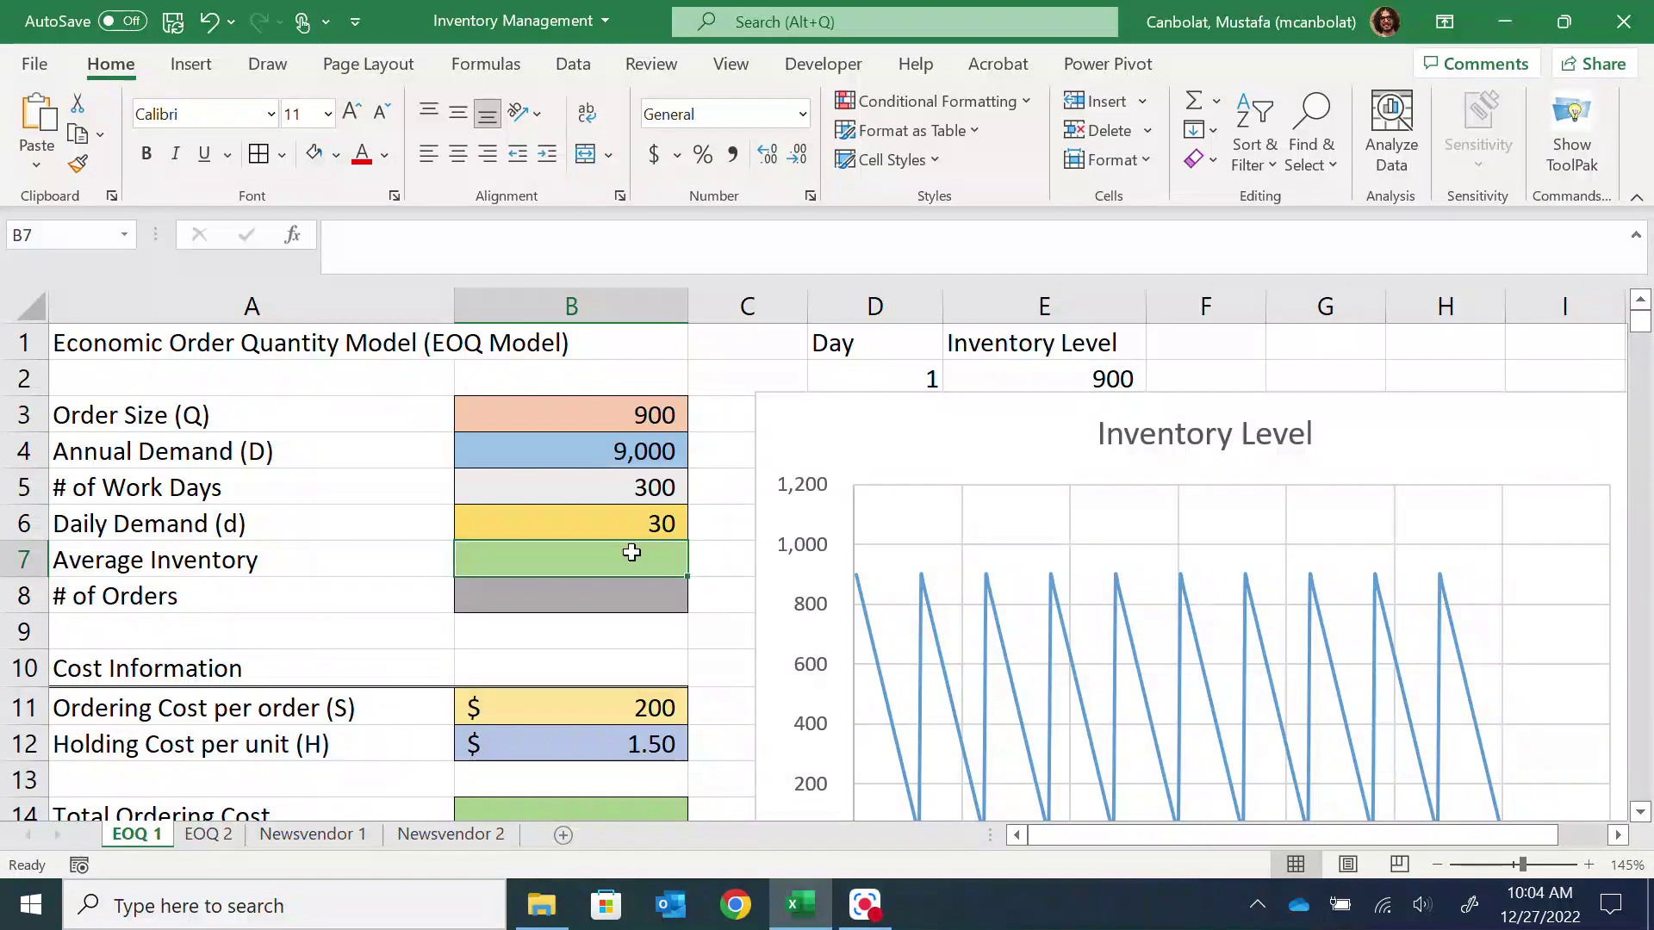
{"action": "type", "text": "="}
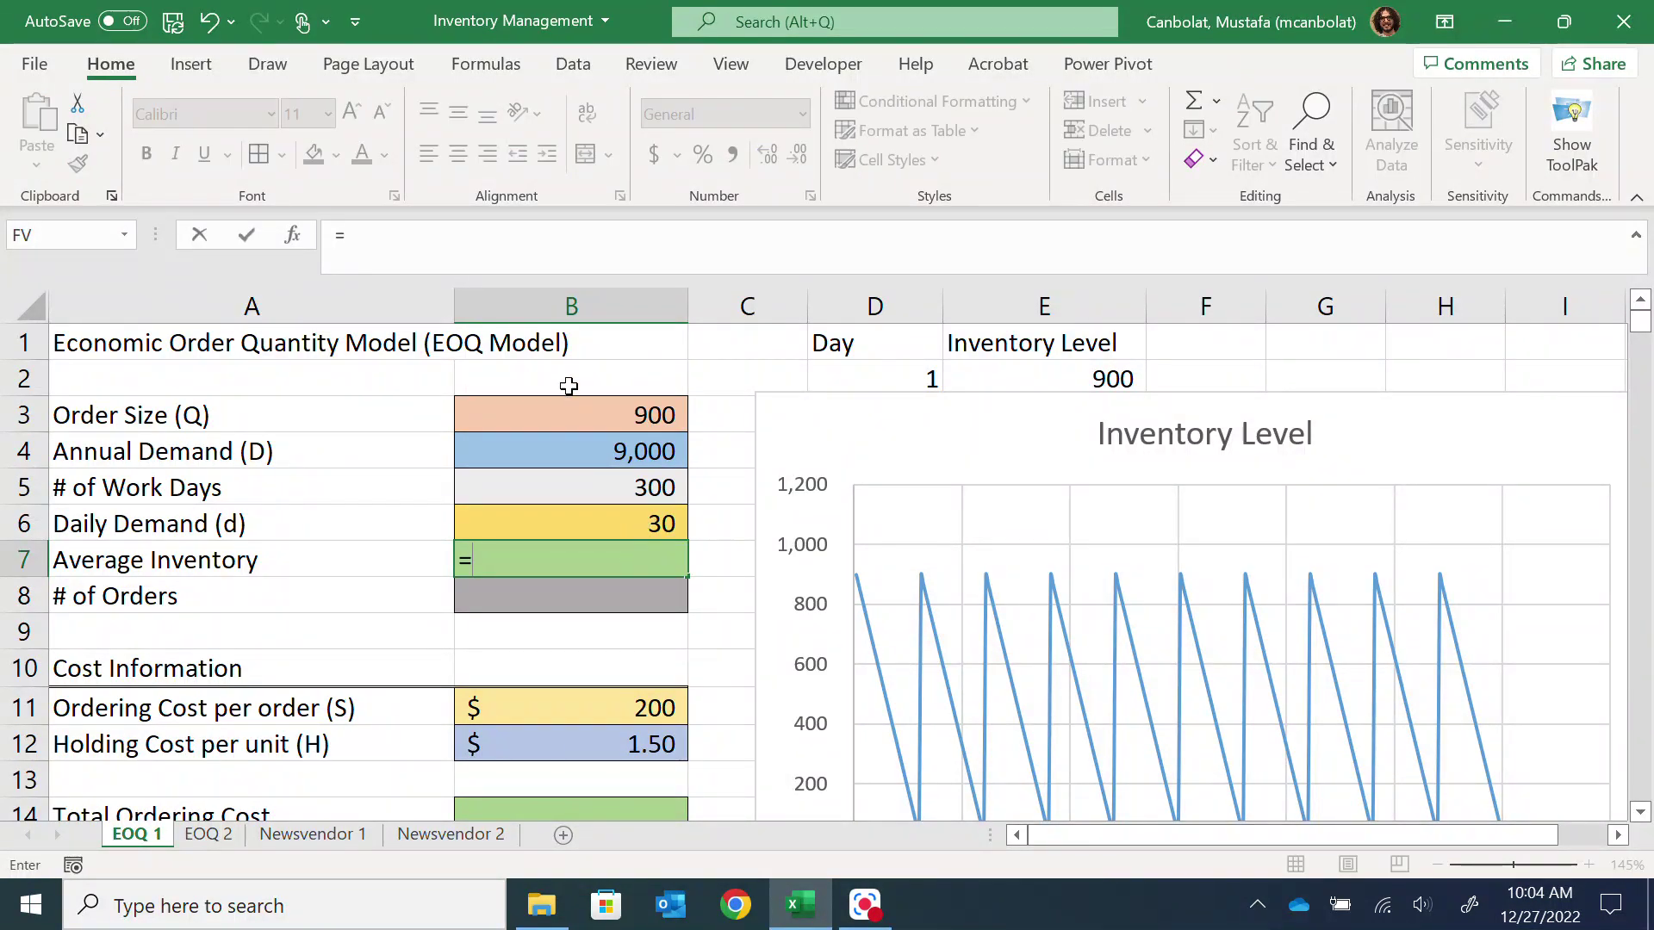
{"action": "left_click", "coordinate": [580, 417]}
{"action": "type", "text": "/"}
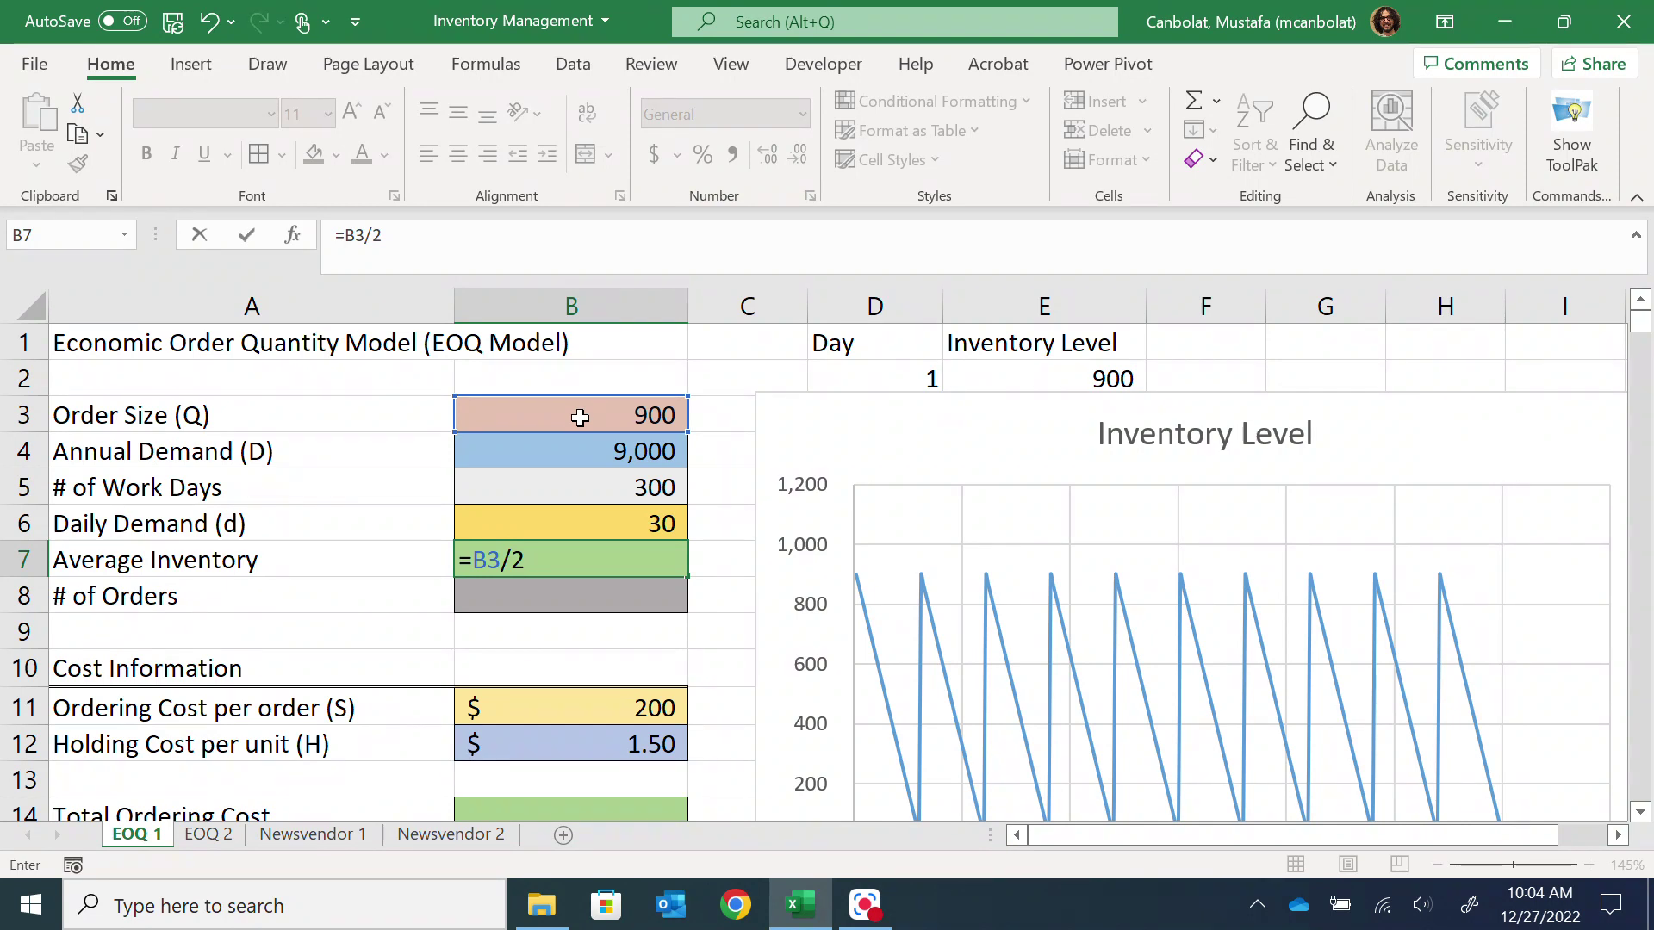
{"action": "type", "text": "2"}
{"action": "key", "text": "Return"}
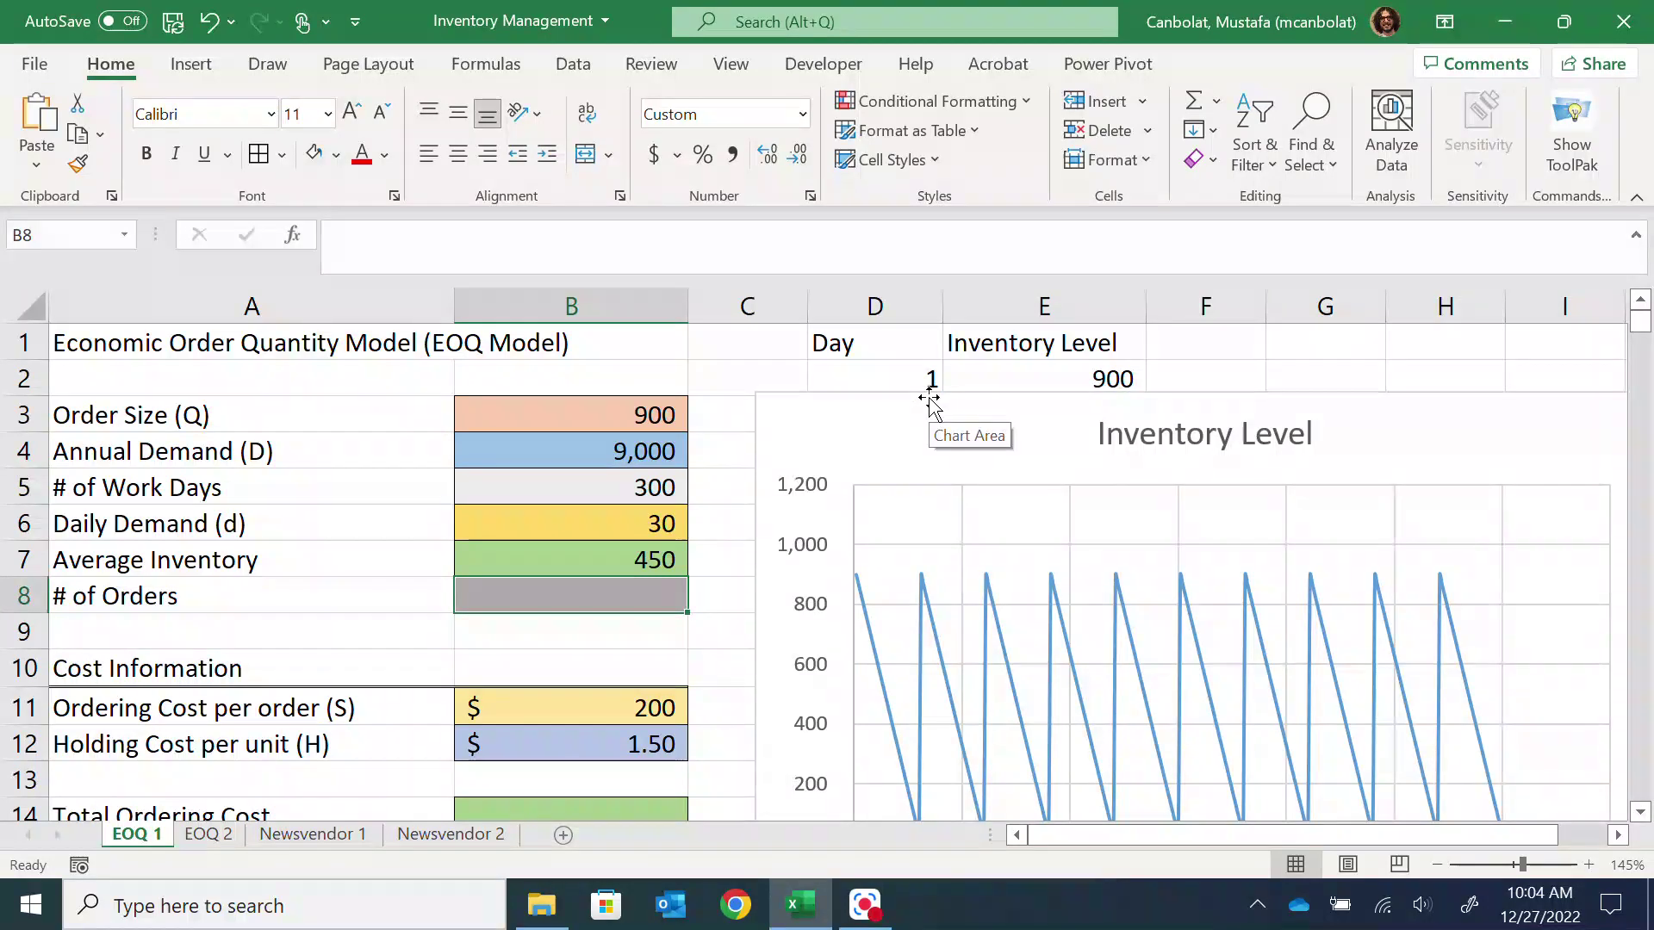
Step: Test the Average Inventory formula by setting the Order Size (Q) to 4500 and comparing it with the chart
{"action": "left_click", "coordinate": [655, 414]}
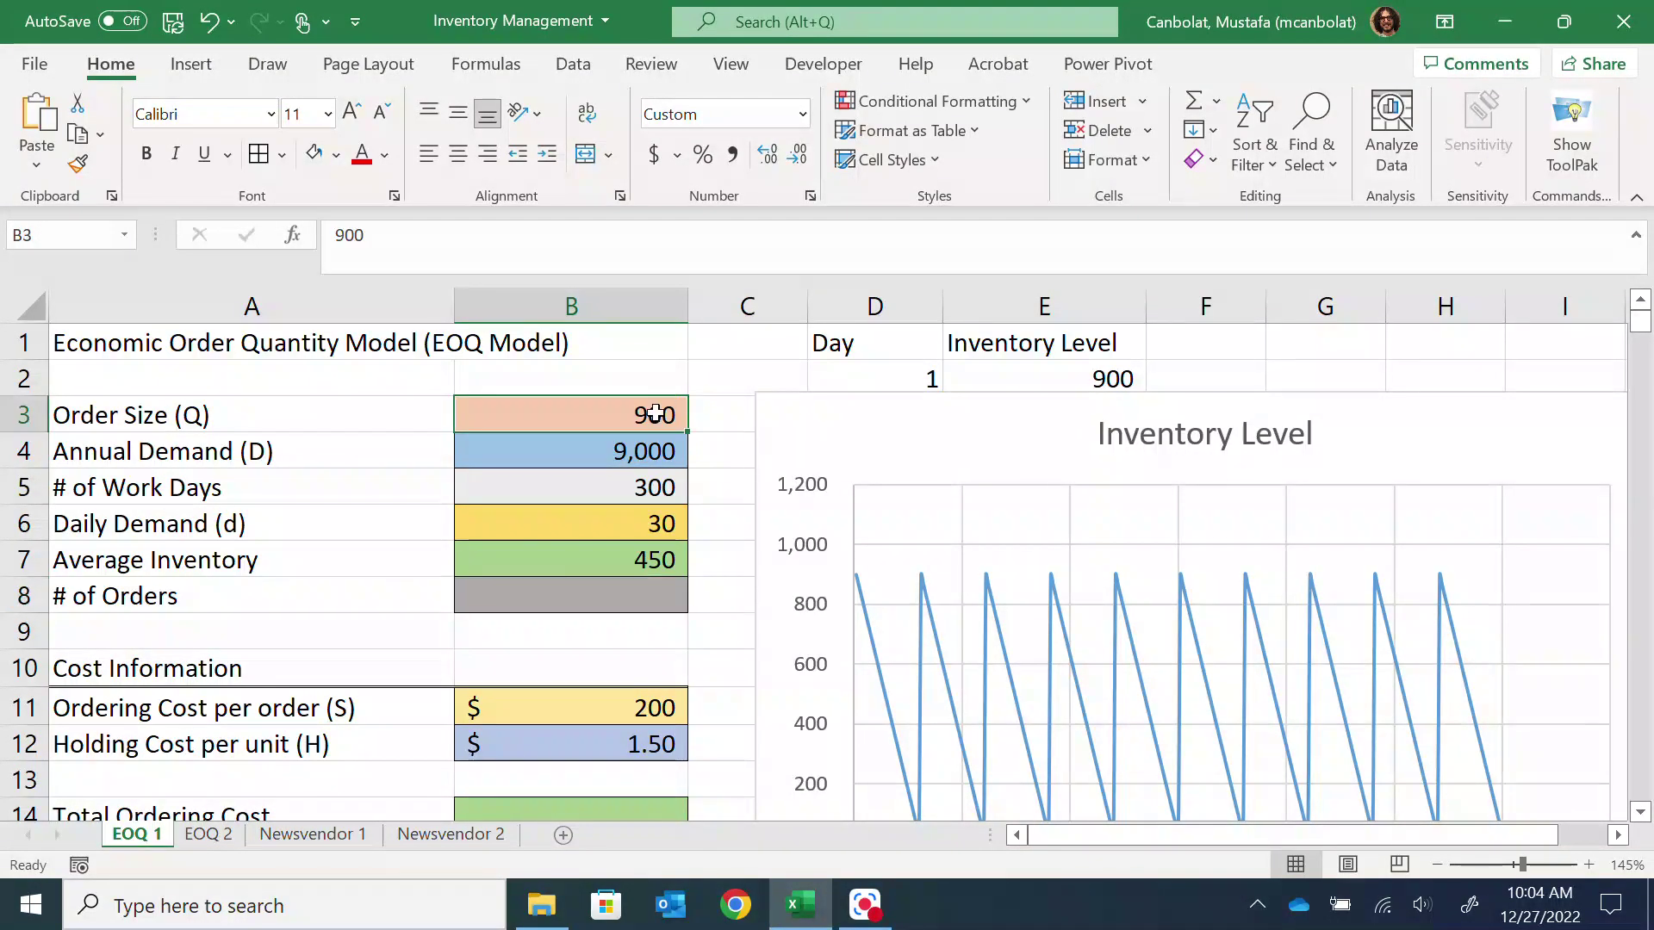
{"action": "type", "text": "4500"}
{"action": "key", "text": "Return"}
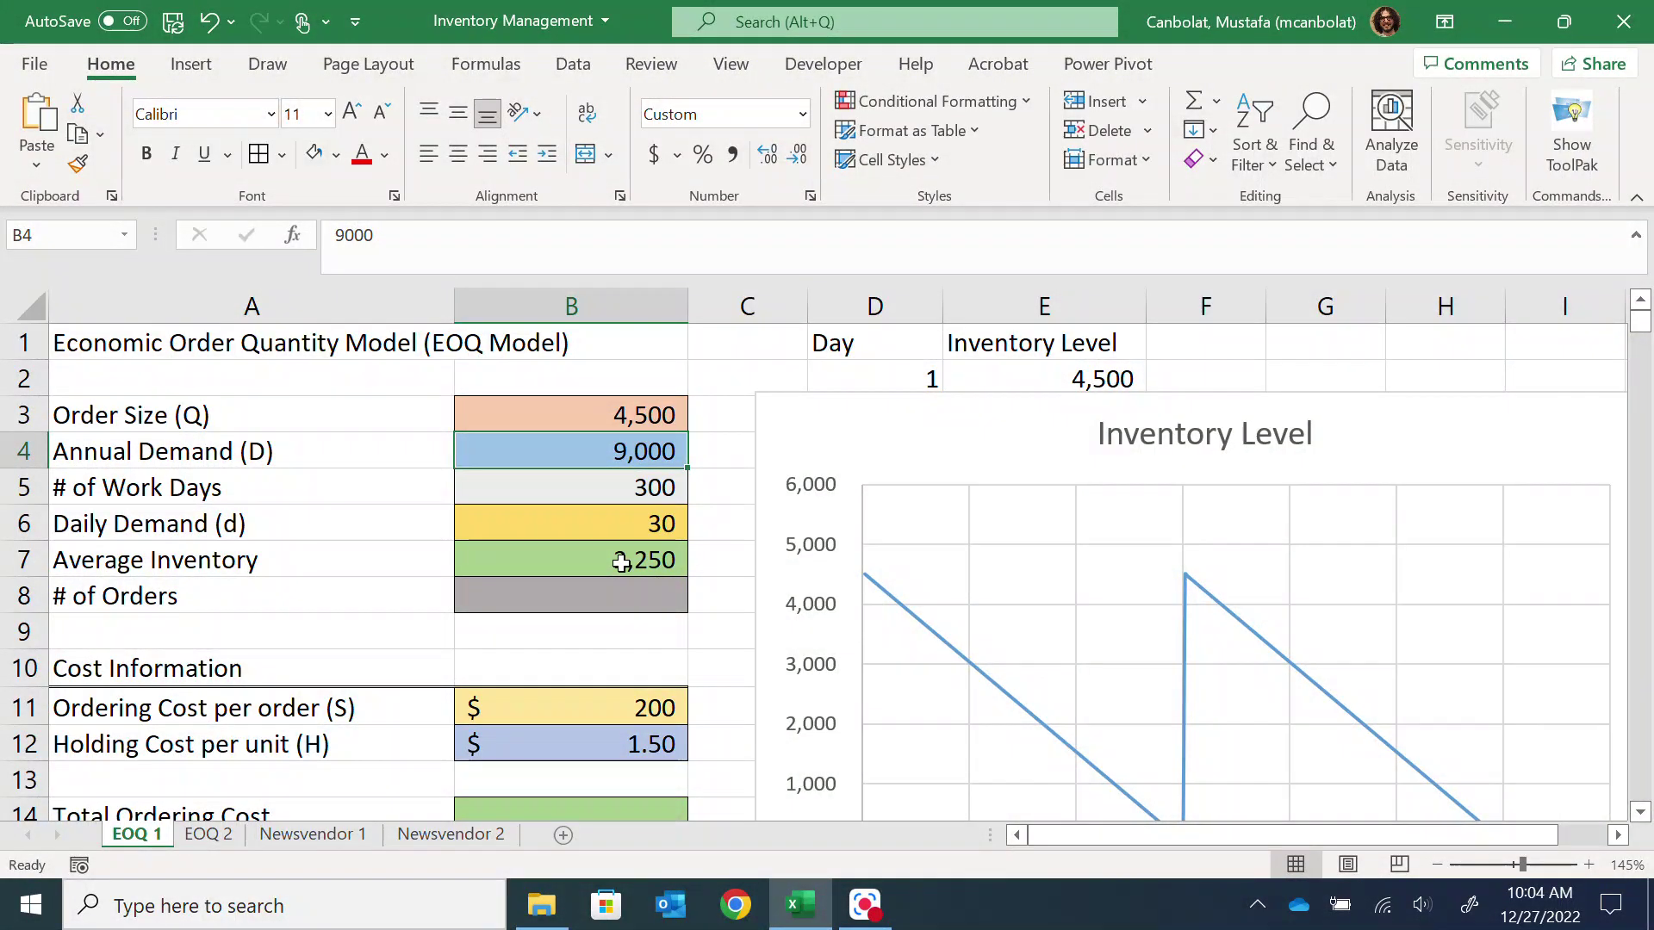
{"action": "scroll", "coordinate": [709, 557], "scroll_direction": "down", "scroll_amount": 1}
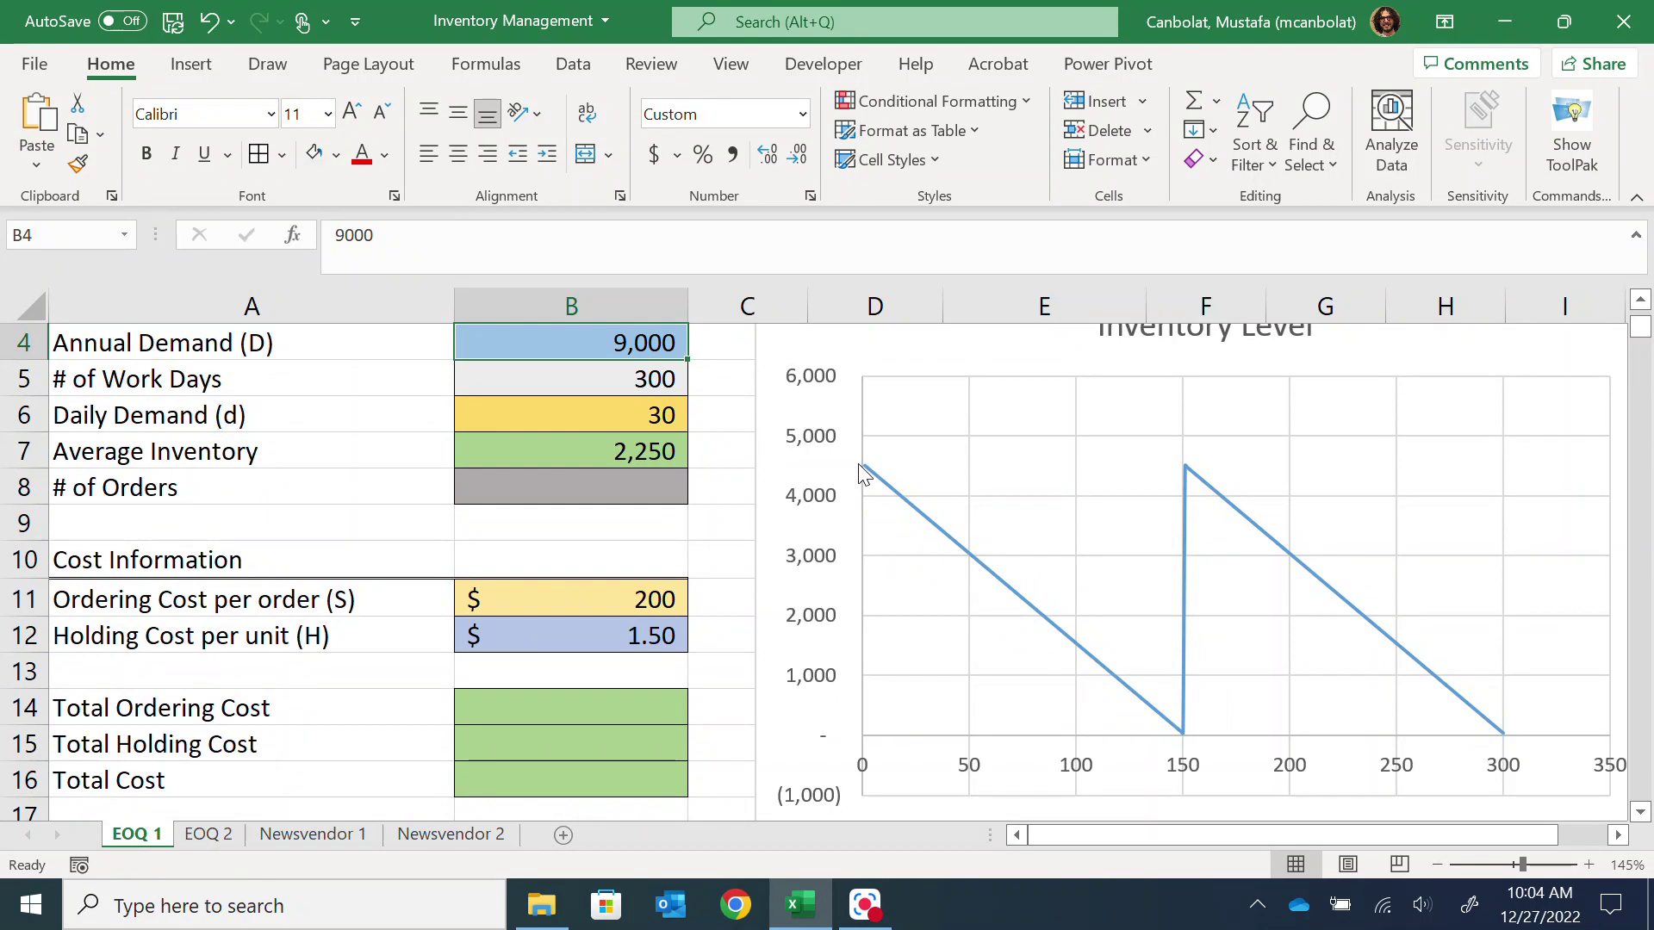
{"action": "scroll", "coordinate": [908, 657], "scroll_direction": "up", "scroll_amount": 1}
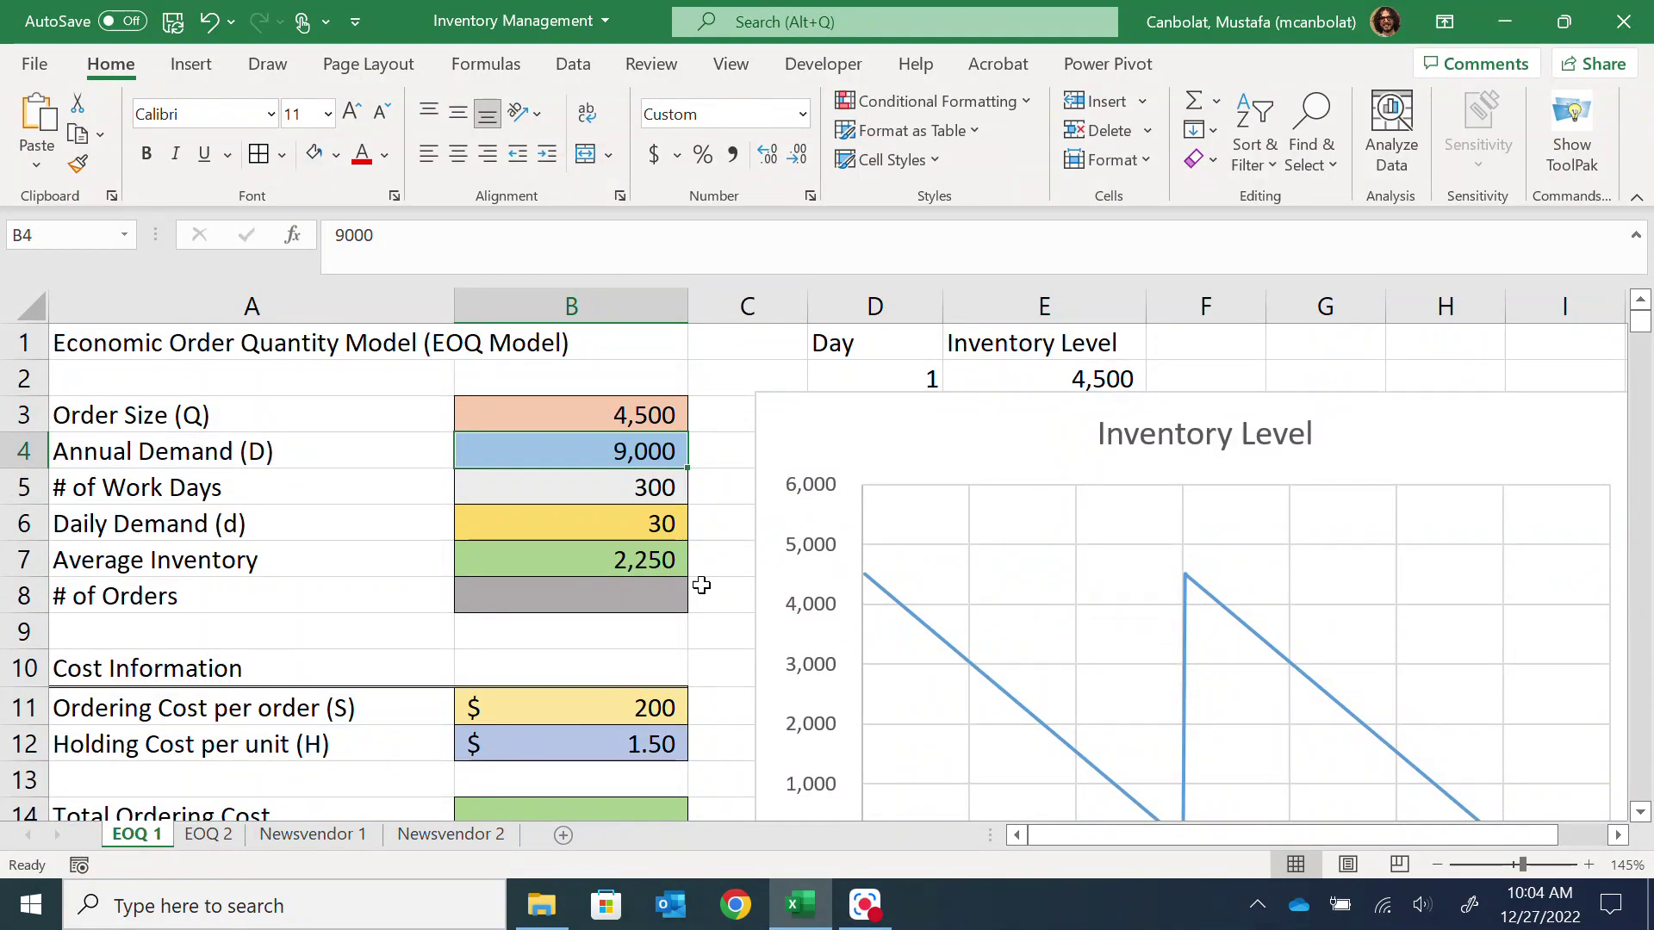
Step: Calculate the # of Orders in B8 by dividing annual demand by order size with =B4/B3
{"action": "left_click", "coordinate": [647, 595]}
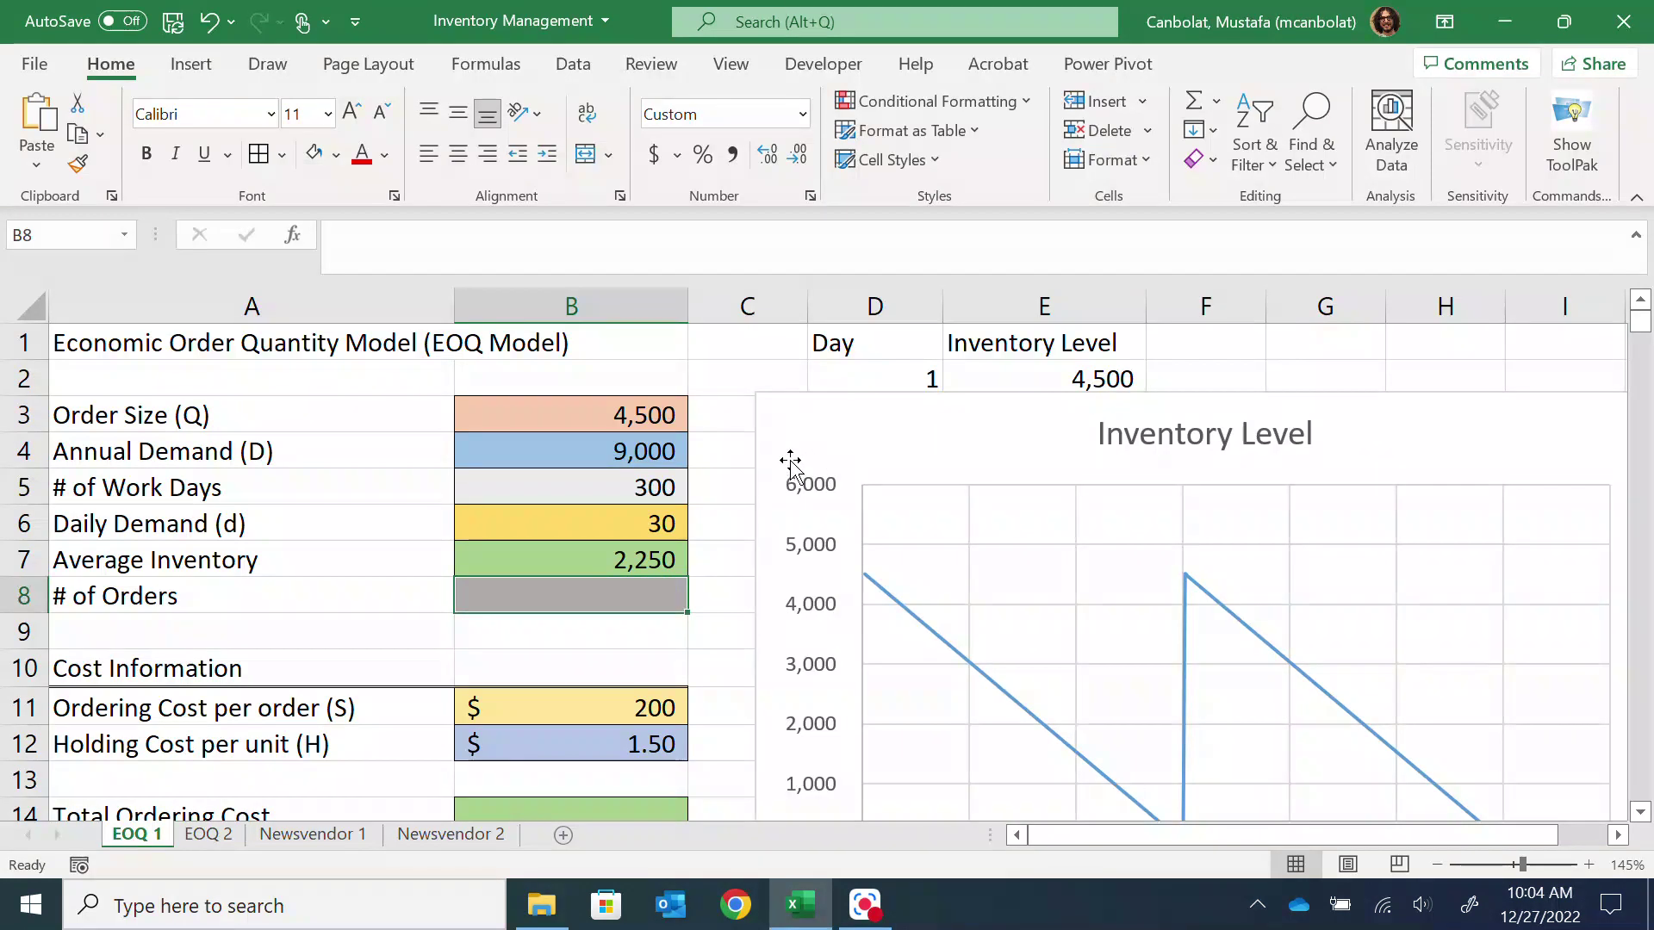
{"action": "scroll", "coordinate": [1120, 619], "scroll_direction": "down", "scroll_amount": 1}
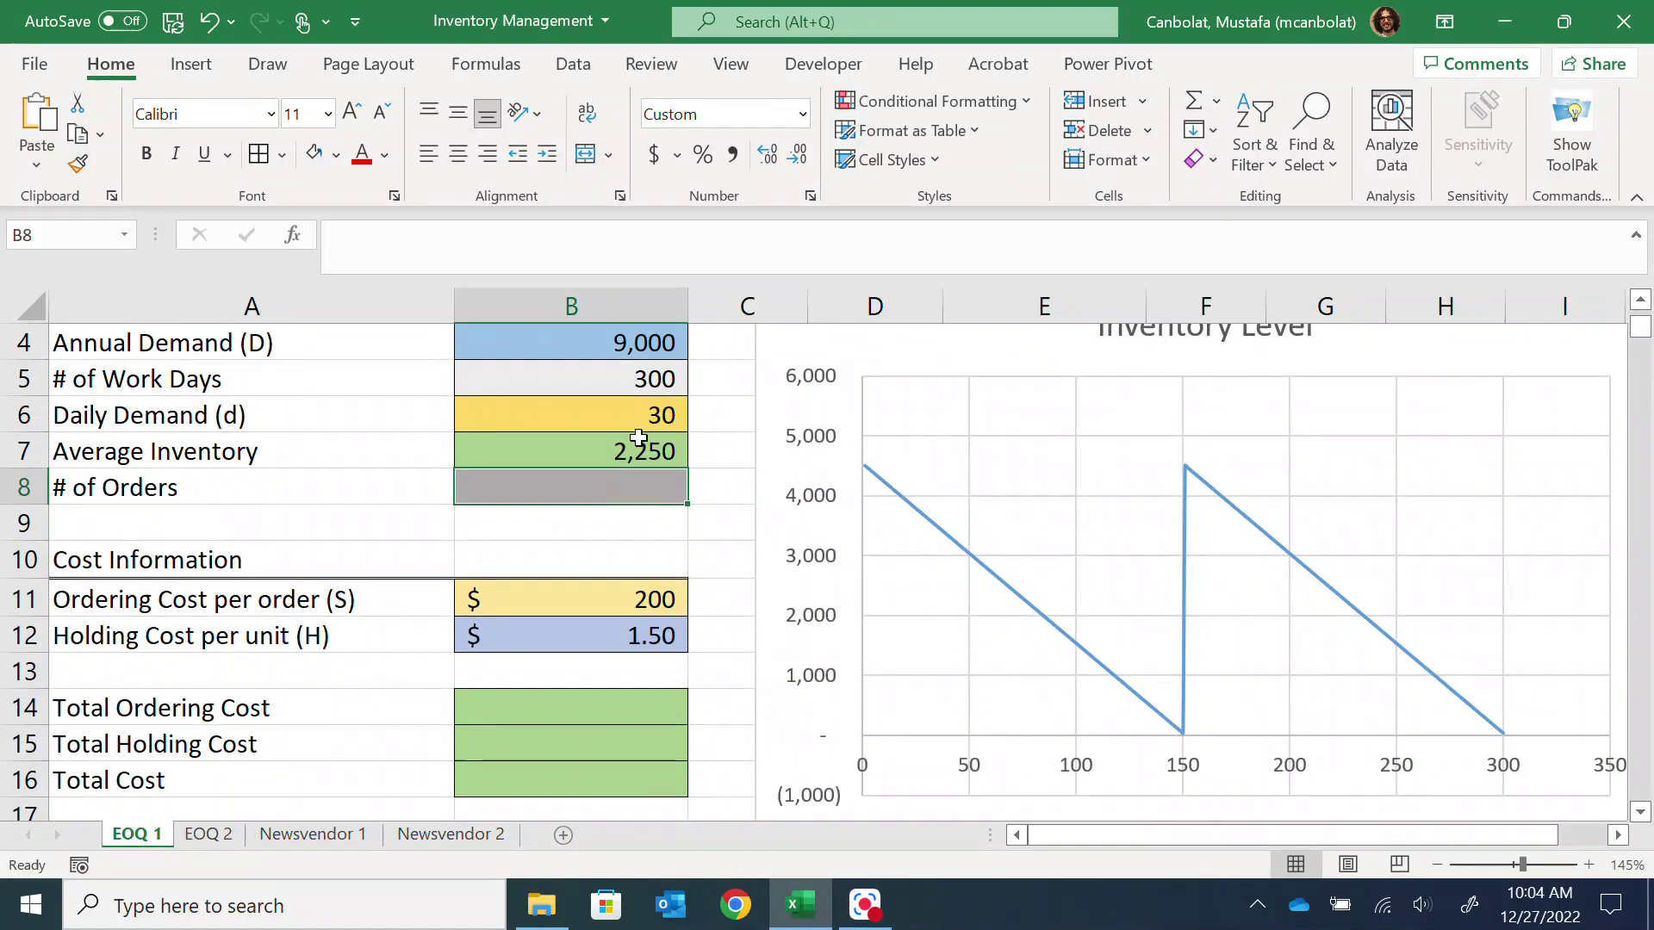
{"action": "scroll", "coordinate": [713, 457], "scroll_direction": "up", "scroll_amount": 1}
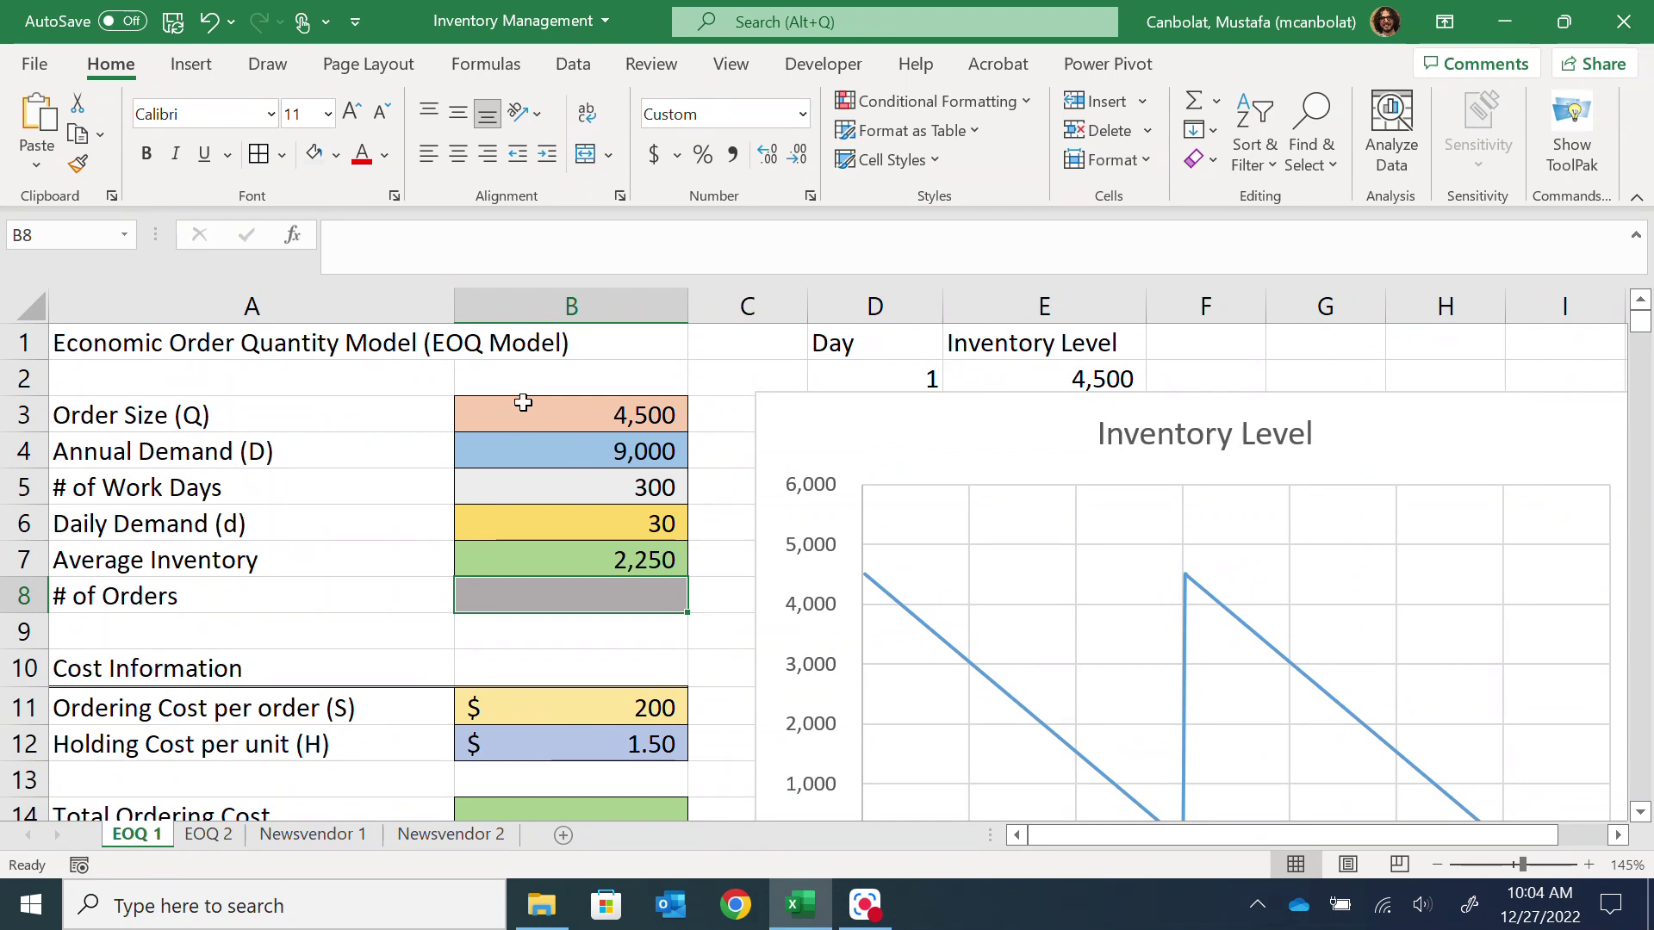
{"action": "type", "text": "="}
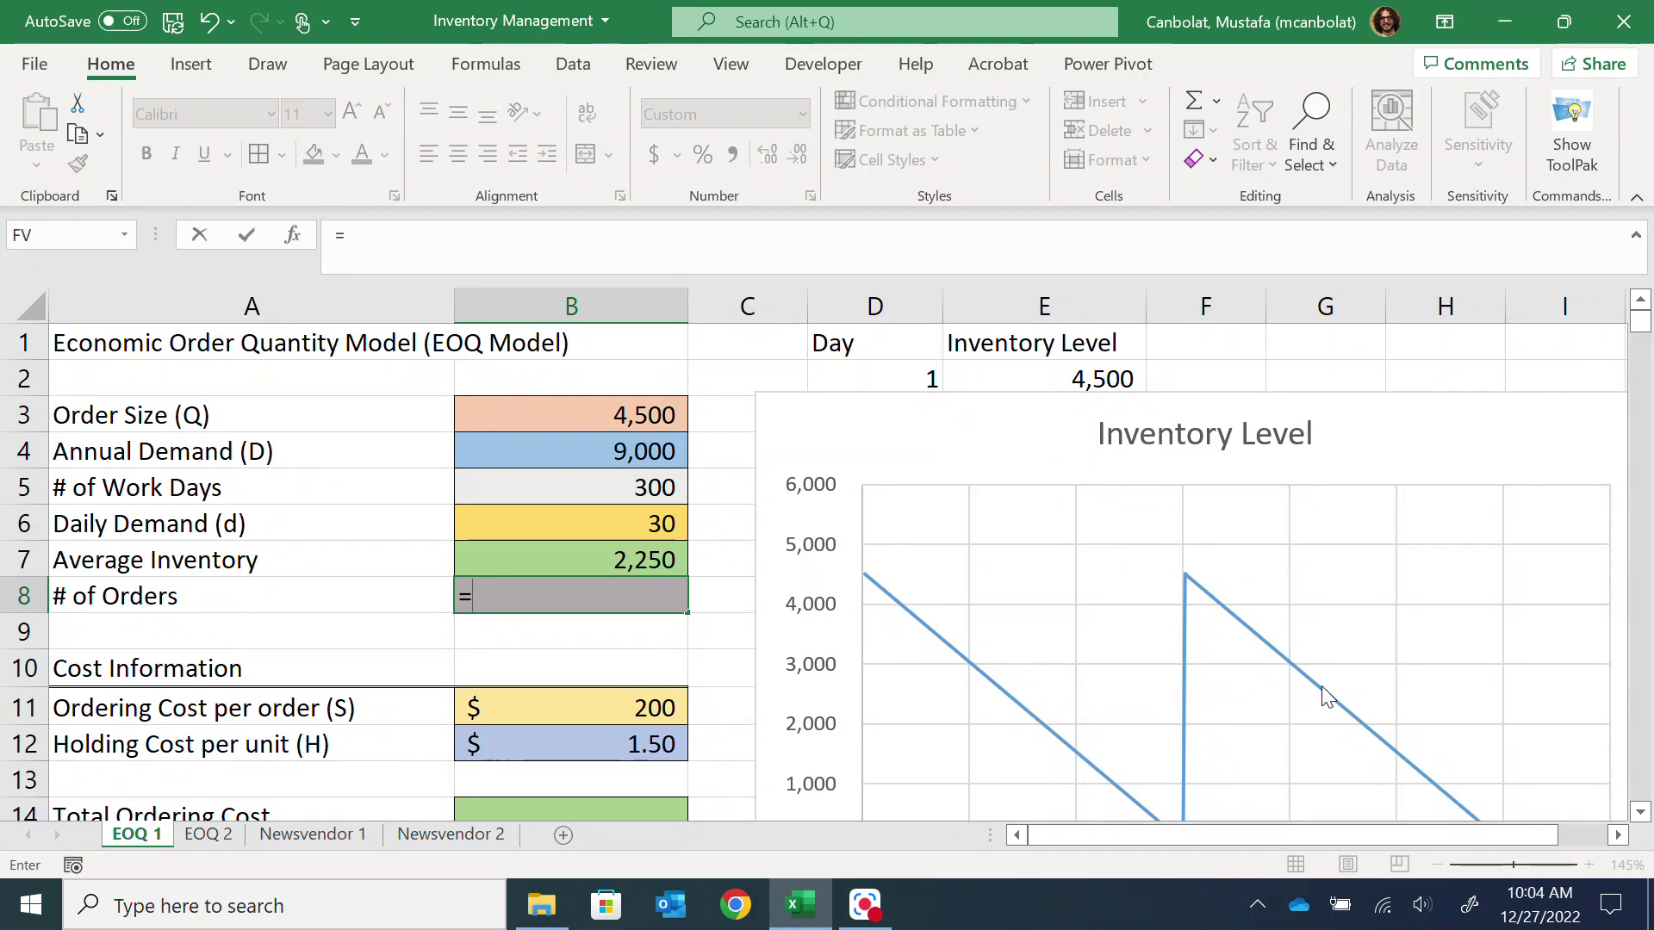
{"action": "mouse_move", "coordinate": [1322, 689]}
{"action": "left_click", "coordinate": [593, 445]}
{"action": "type", "text": "/"}
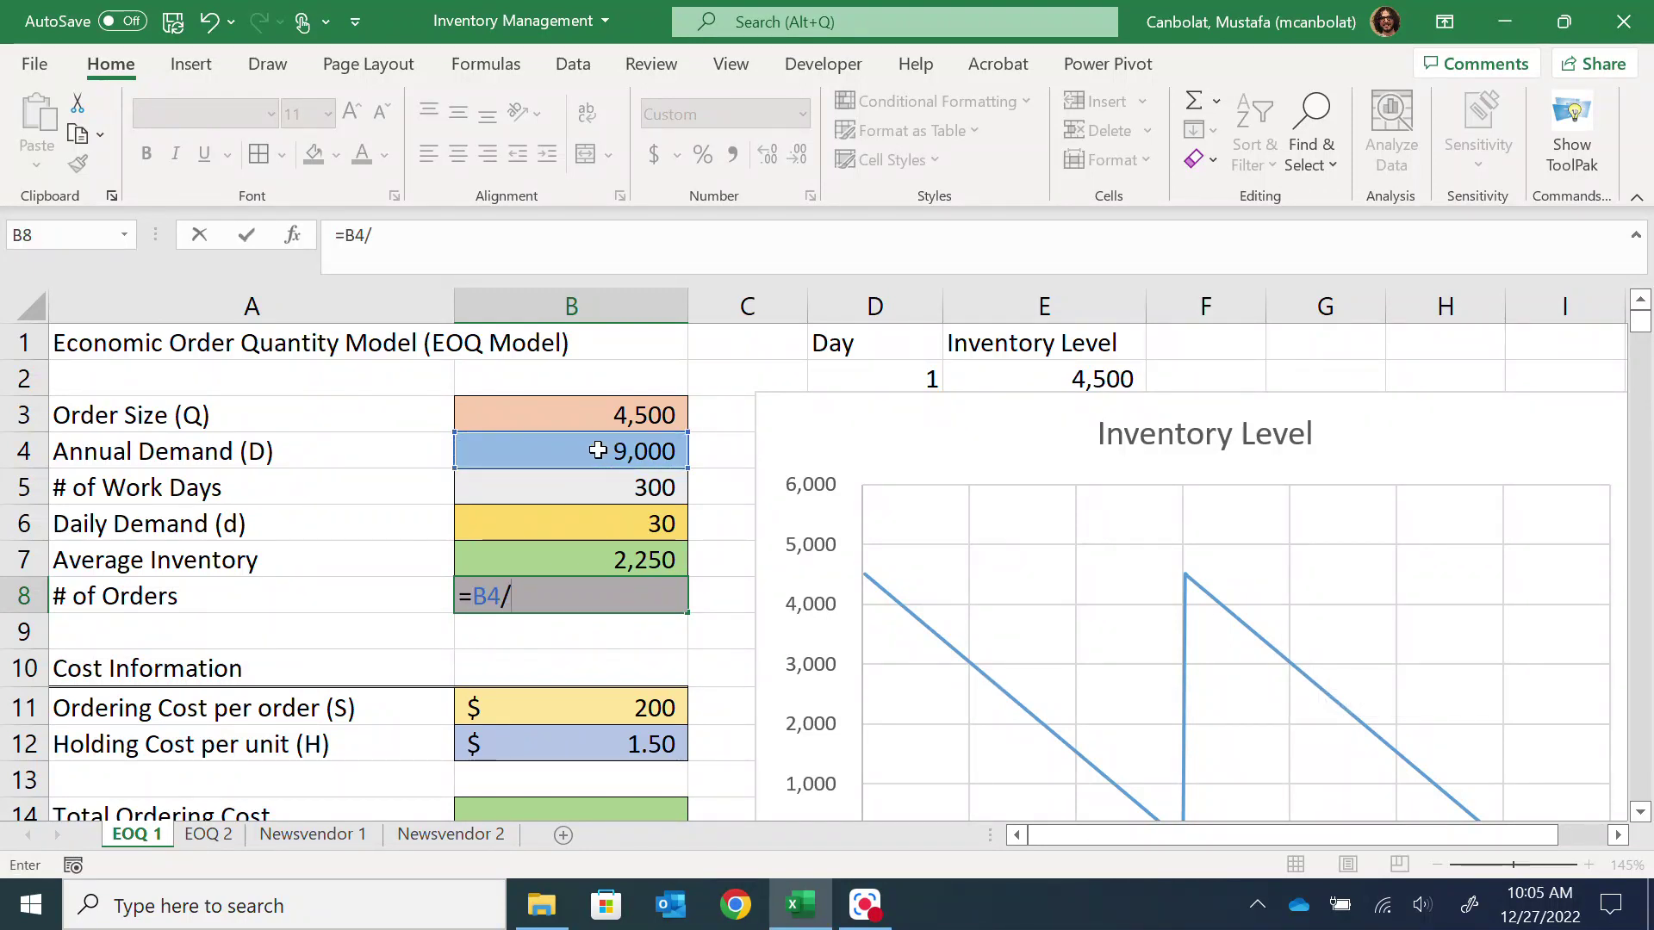
{"action": "left_click", "coordinate": [608, 415]}
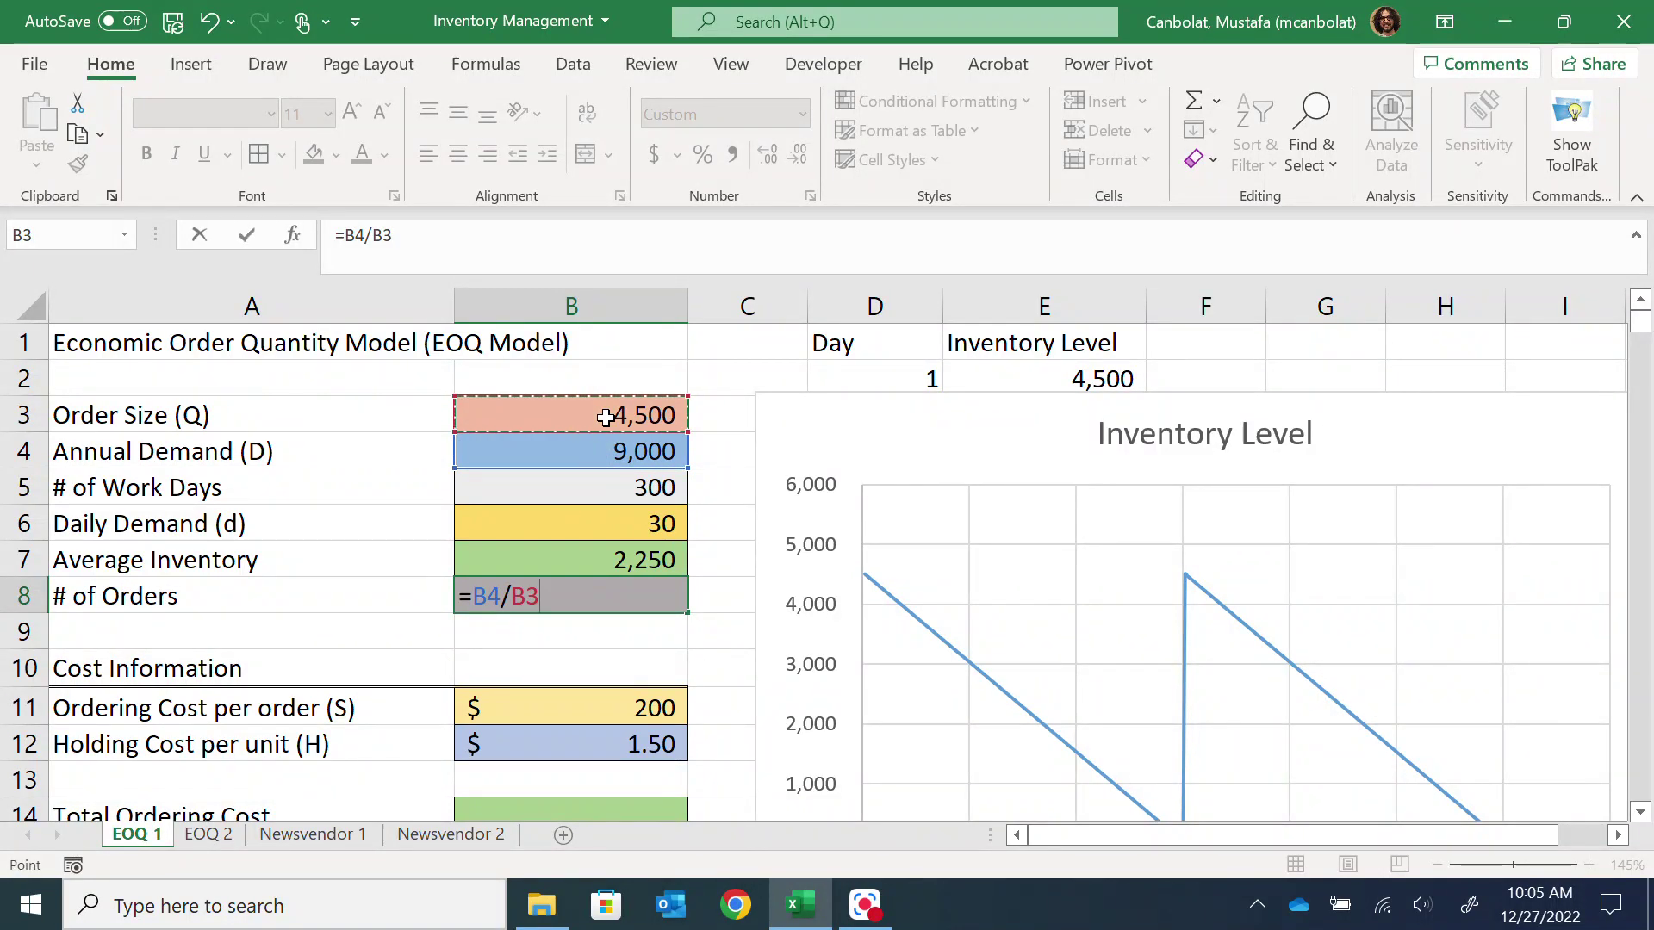
{"action": "key", "text": "Return"}
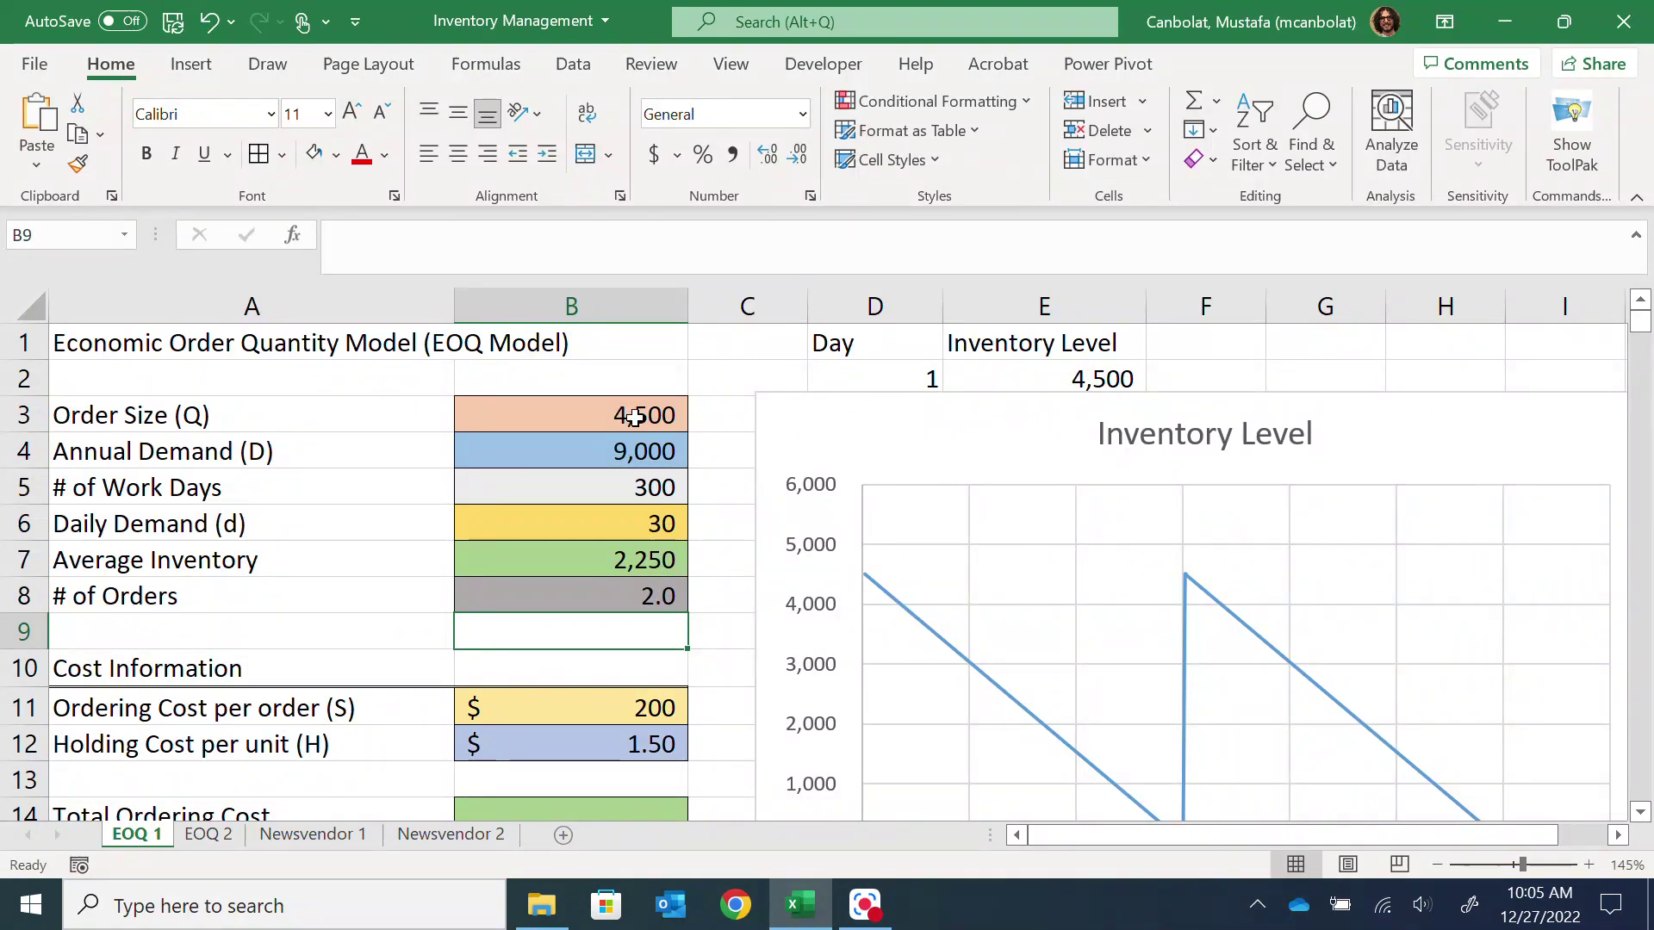
Step: Test the # of Orders formula by setting the Order Size (Q) to 900 and comparing it with the chart's cycles
{"action": "left_click", "coordinate": [631, 414]}
{"action": "type", "text": "900"}
{"action": "key", "text": "Return"}
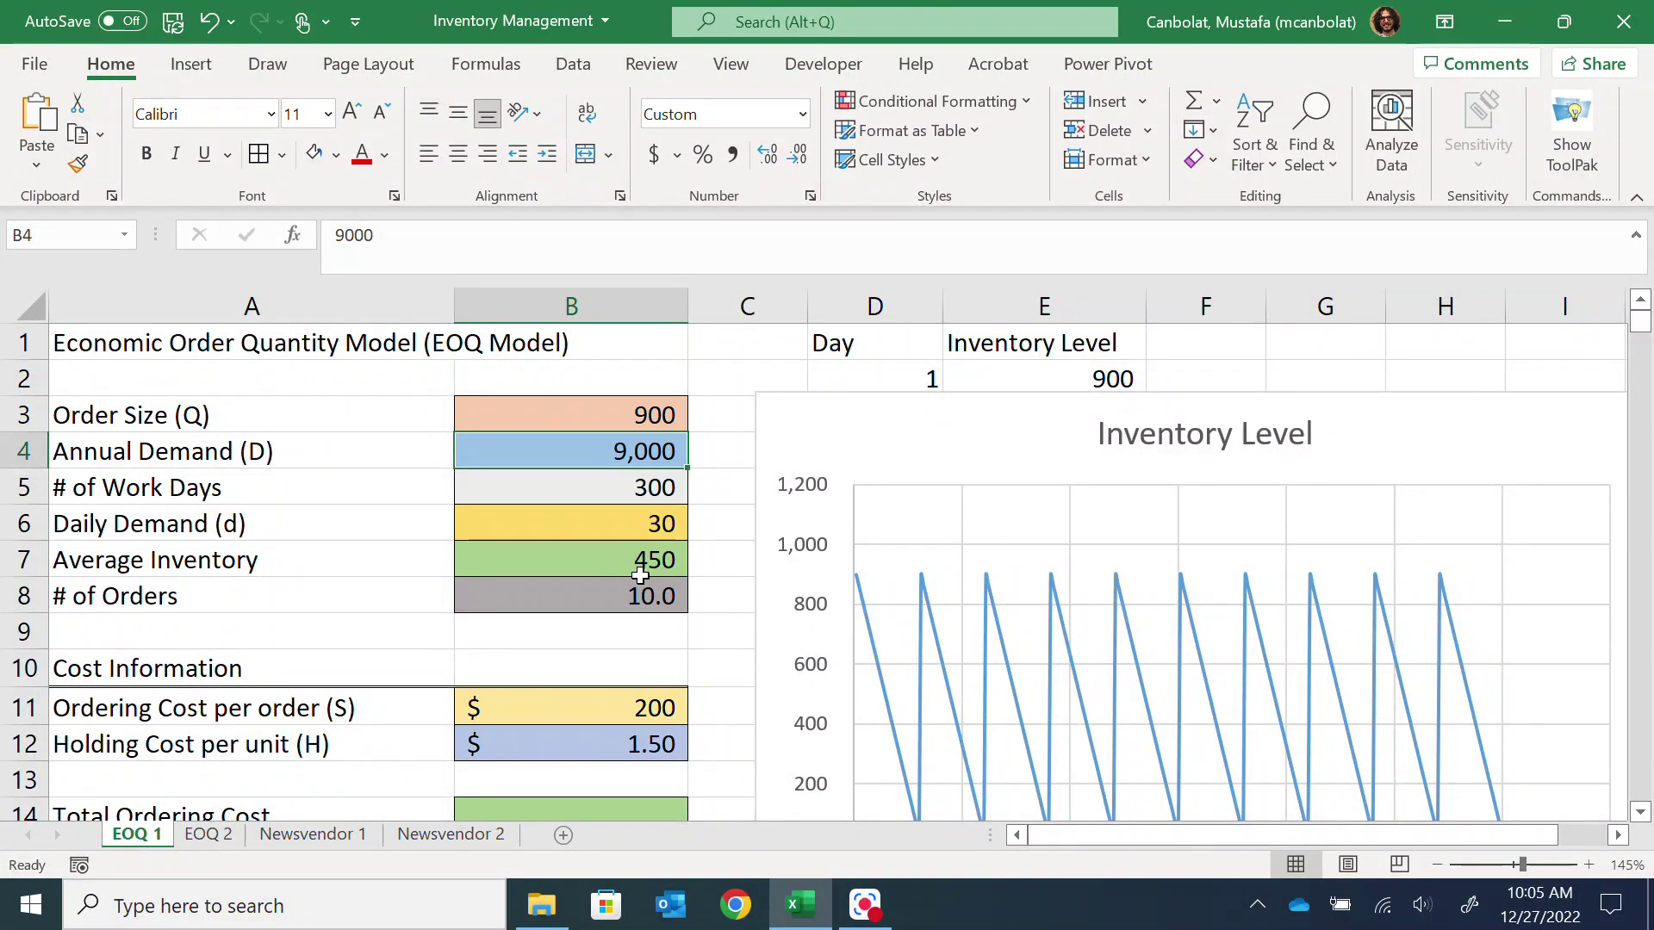
{"action": "scroll", "coordinate": [640, 580], "scroll_direction": "down", "scroll_amount": 1}
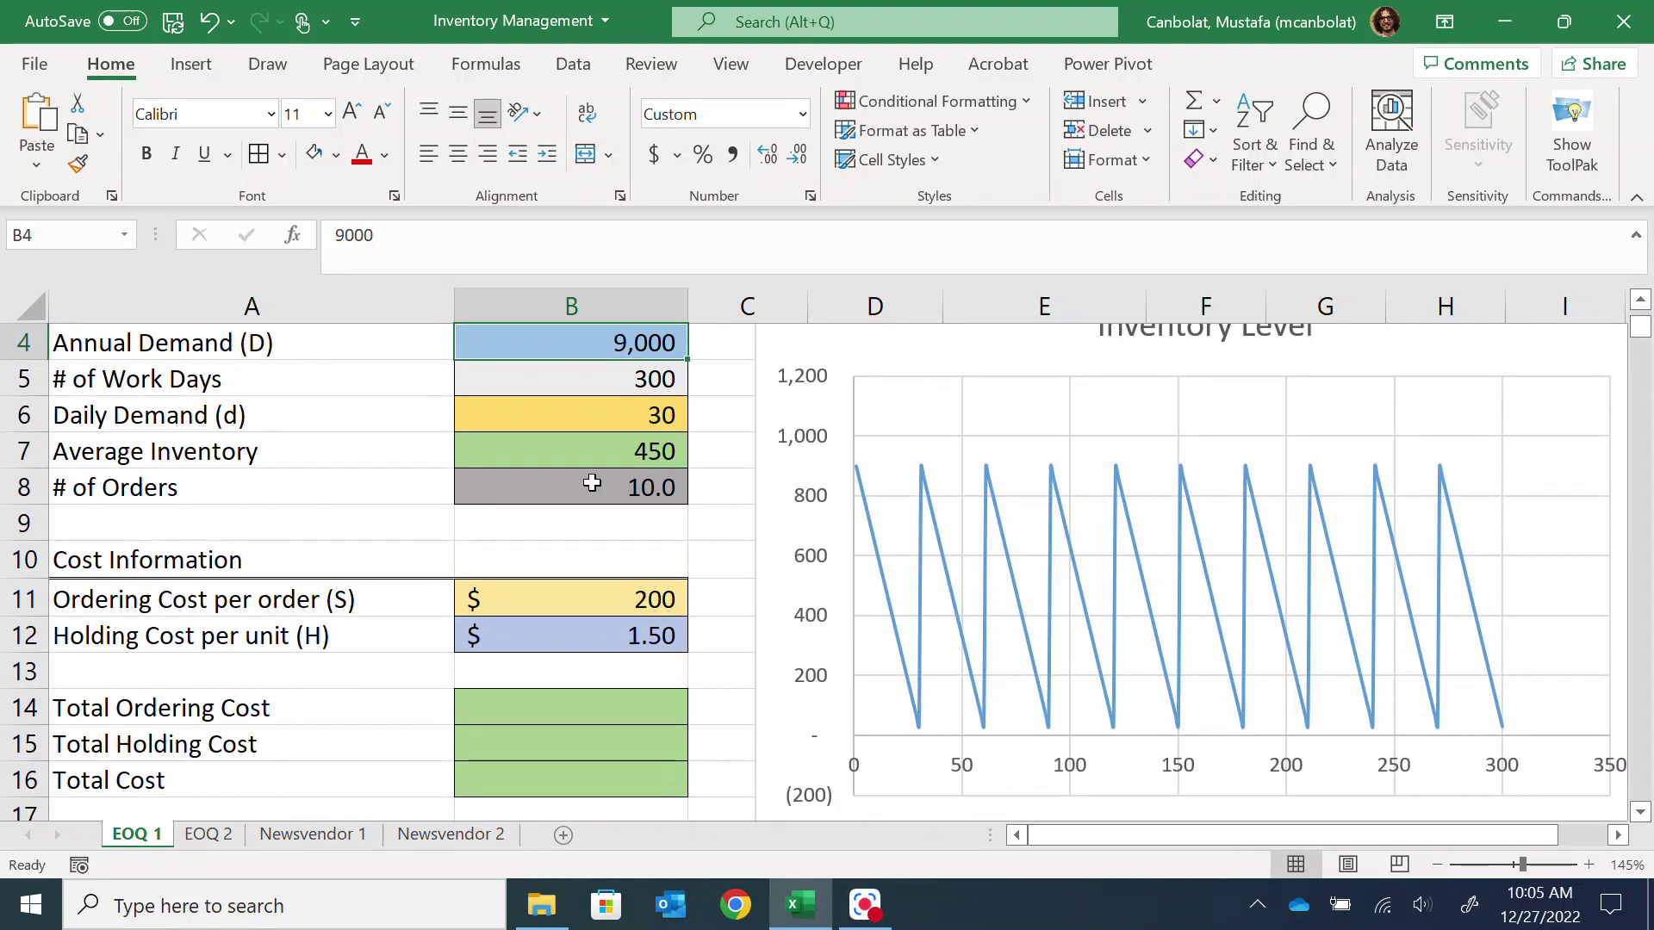
{"action": "scroll", "coordinate": [619, 488], "scroll_direction": "up", "scroll_amount": 1}
Step: Set the Order Size (Q) in B3 to 60 and check the average inventory, number of orders and chart
{"action": "left_click", "coordinate": [619, 412]}
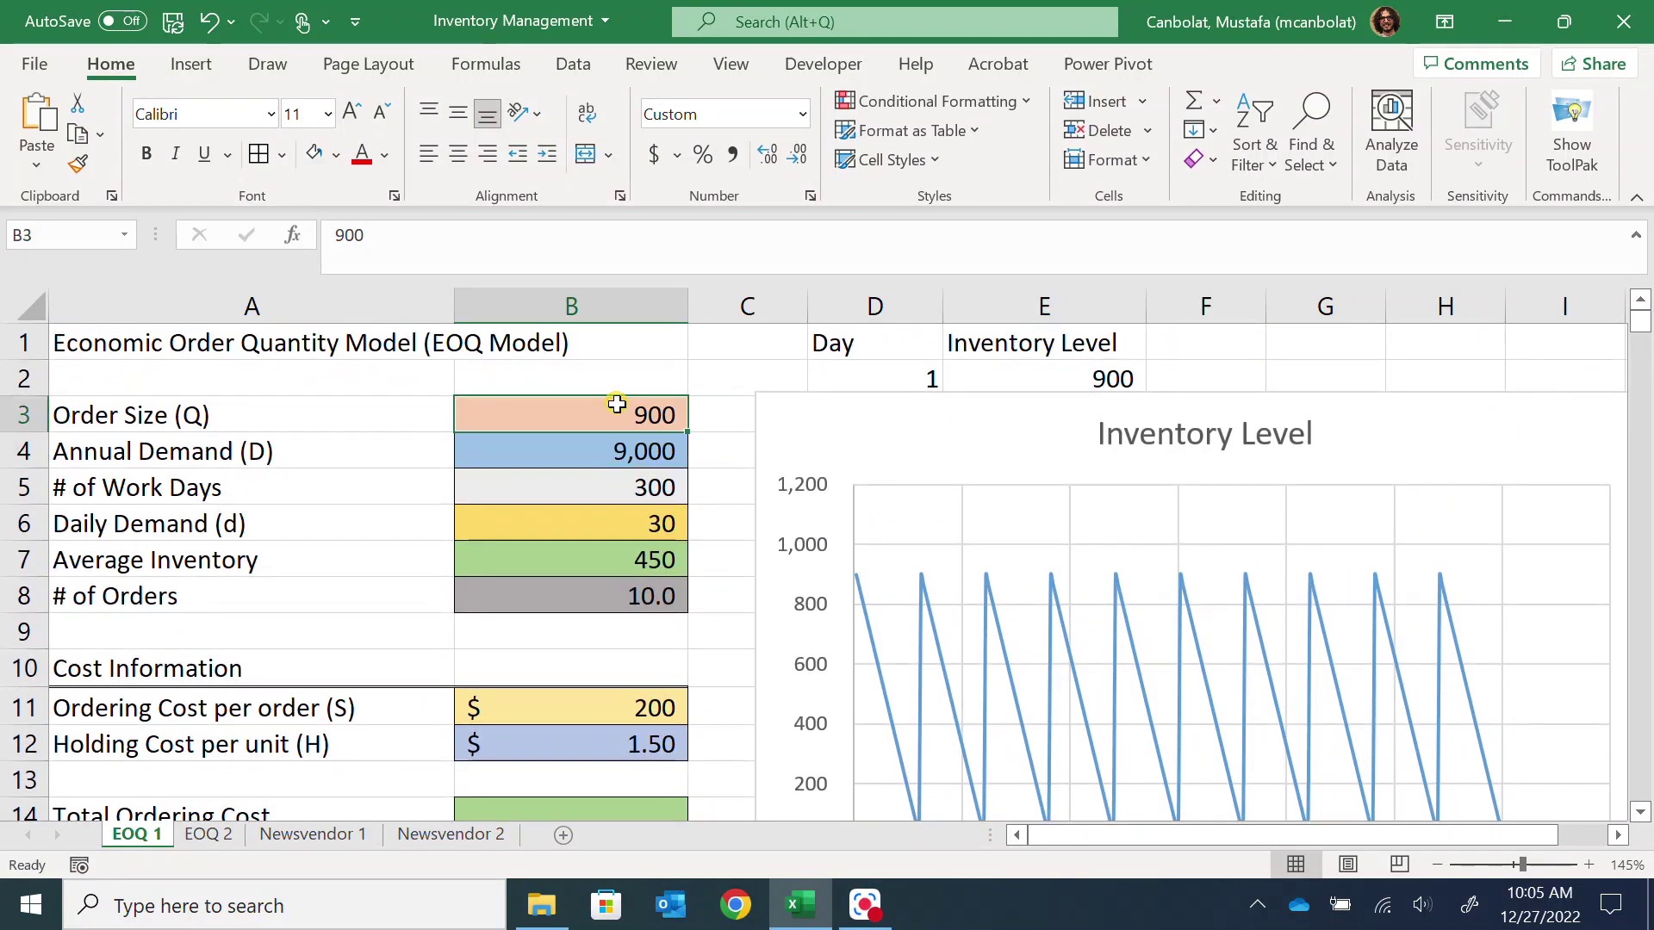
{"action": "type", "text": "60"}
{"action": "key", "text": "Return"}
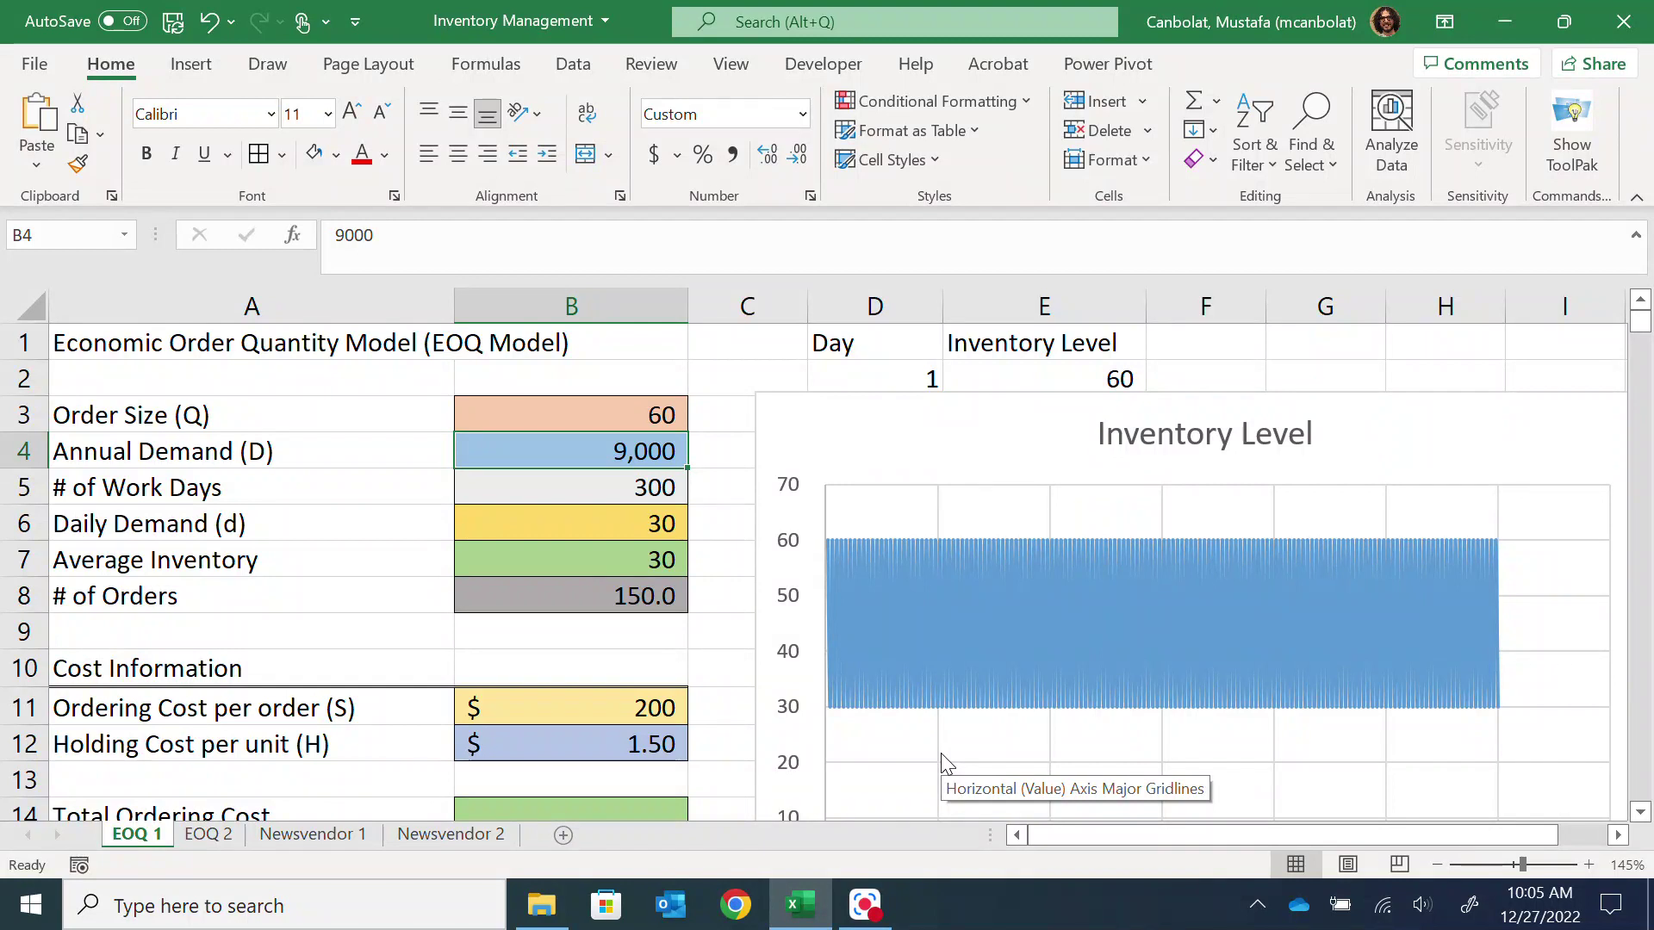
{"action": "scroll", "coordinate": [641, 495], "scroll_direction": "down", "scroll_amount": 1}
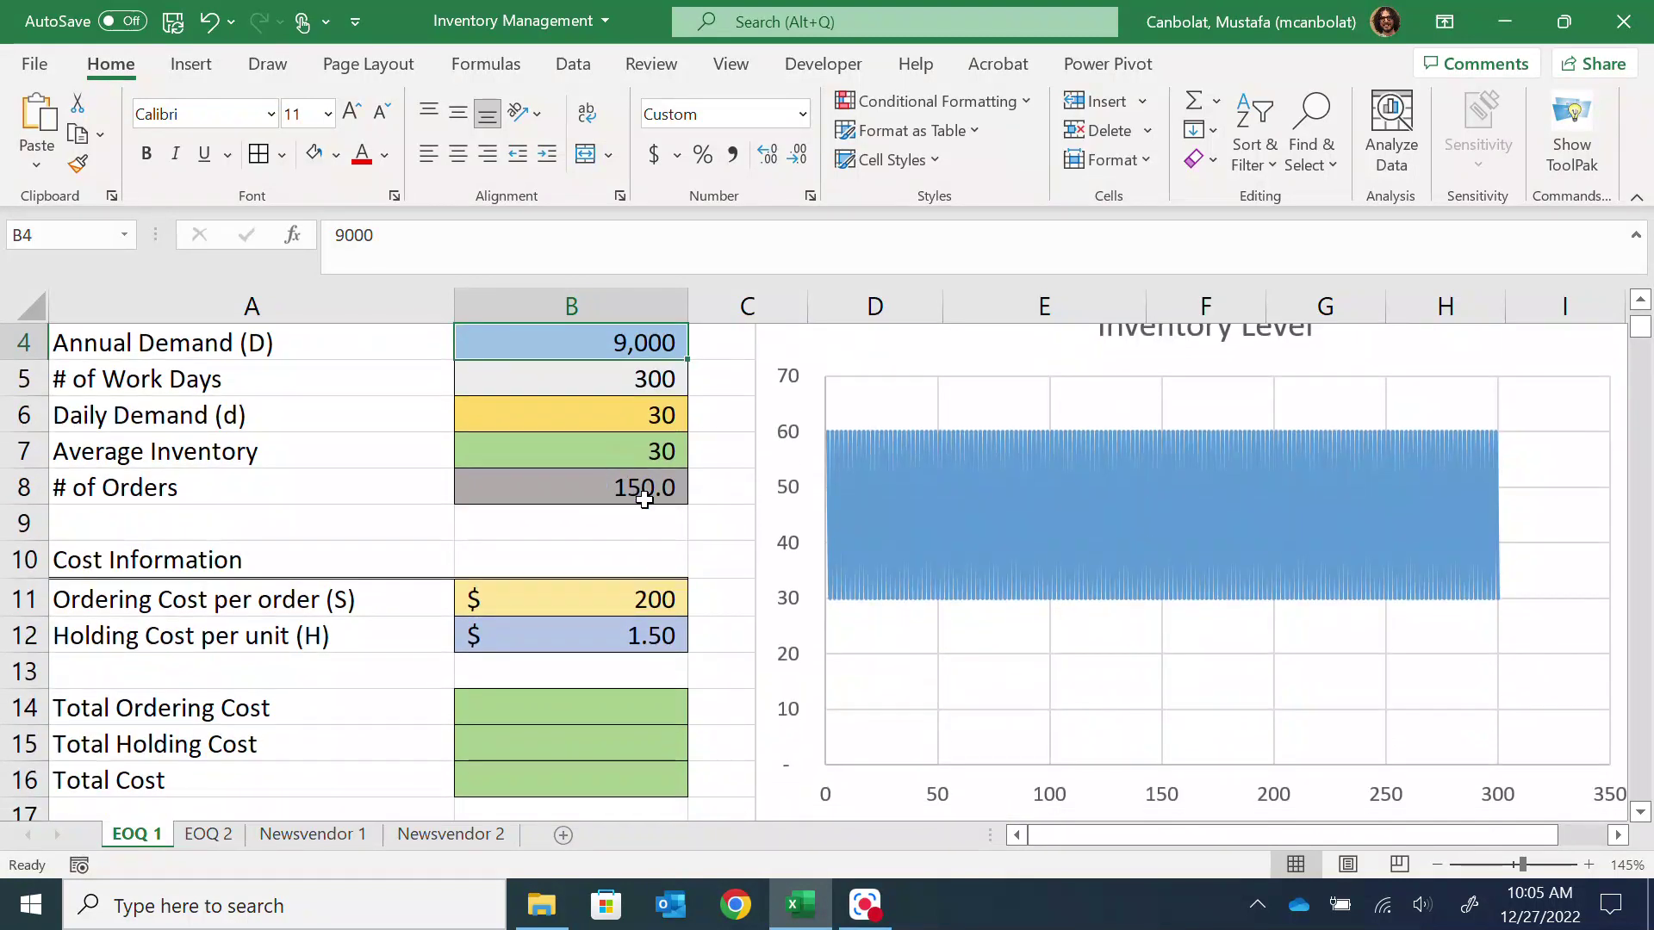
{"action": "scroll", "coordinate": [648, 508], "scroll_direction": "up", "scroll_amount": 1}
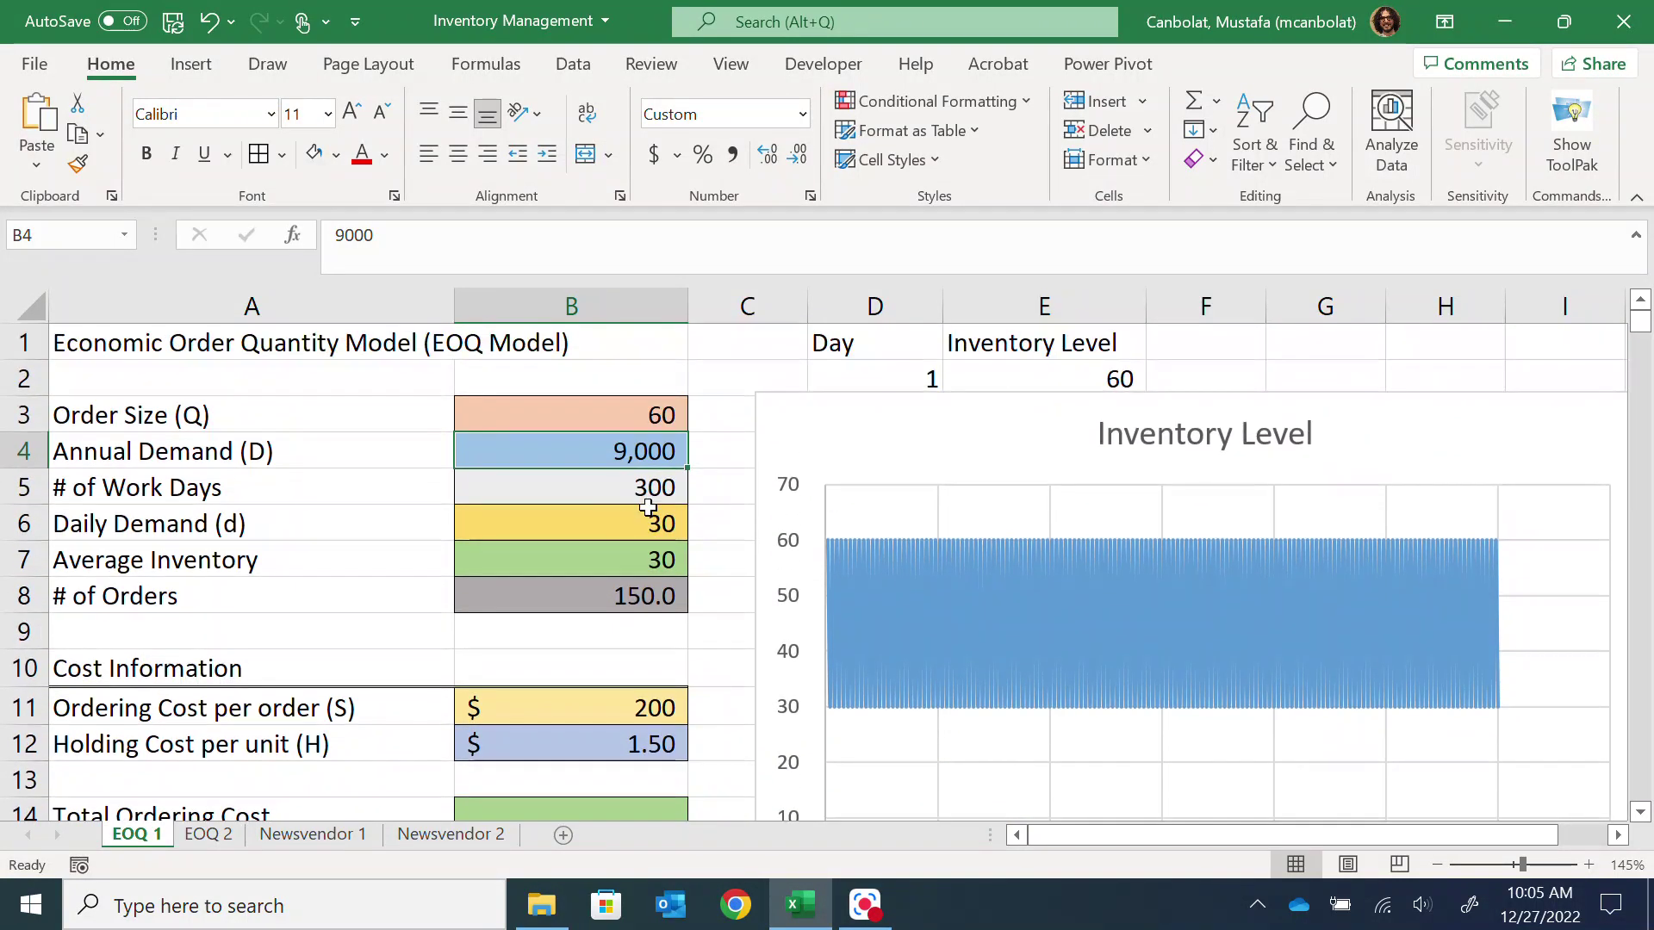
Step: Set the Order Size (Q) in B3 to 600 and calculate Total Ordering Cost in B14 with =B11*B8
{"action": "left_click", "coordinate": [667, 412]}
{"action": "type", "text": "6"}
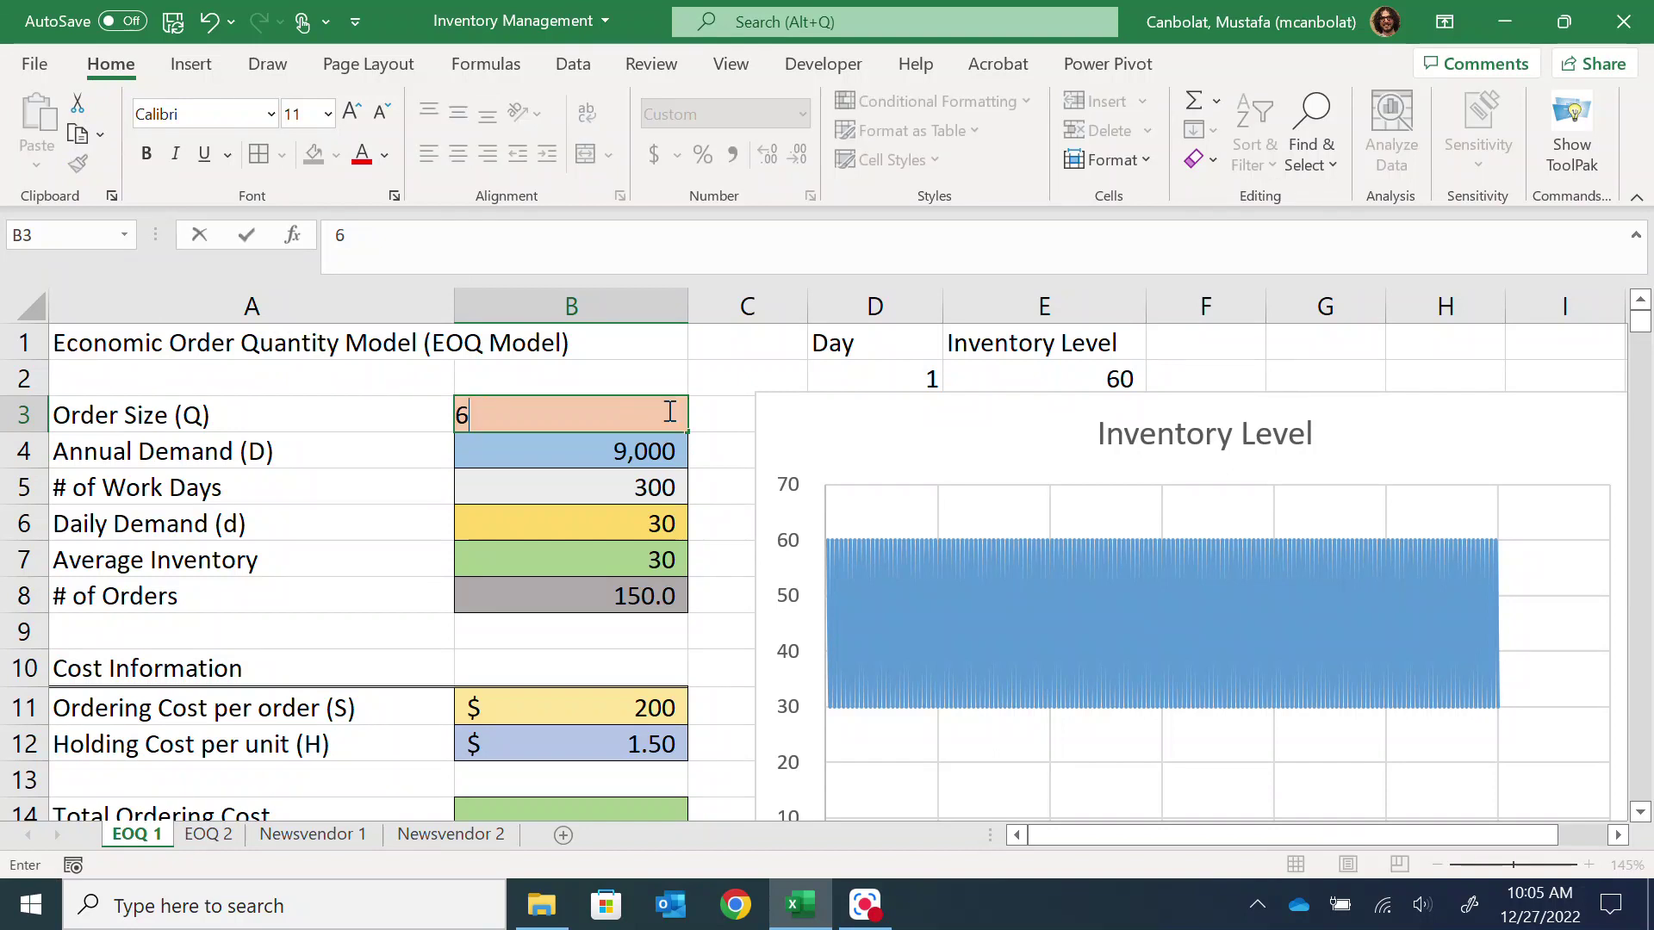
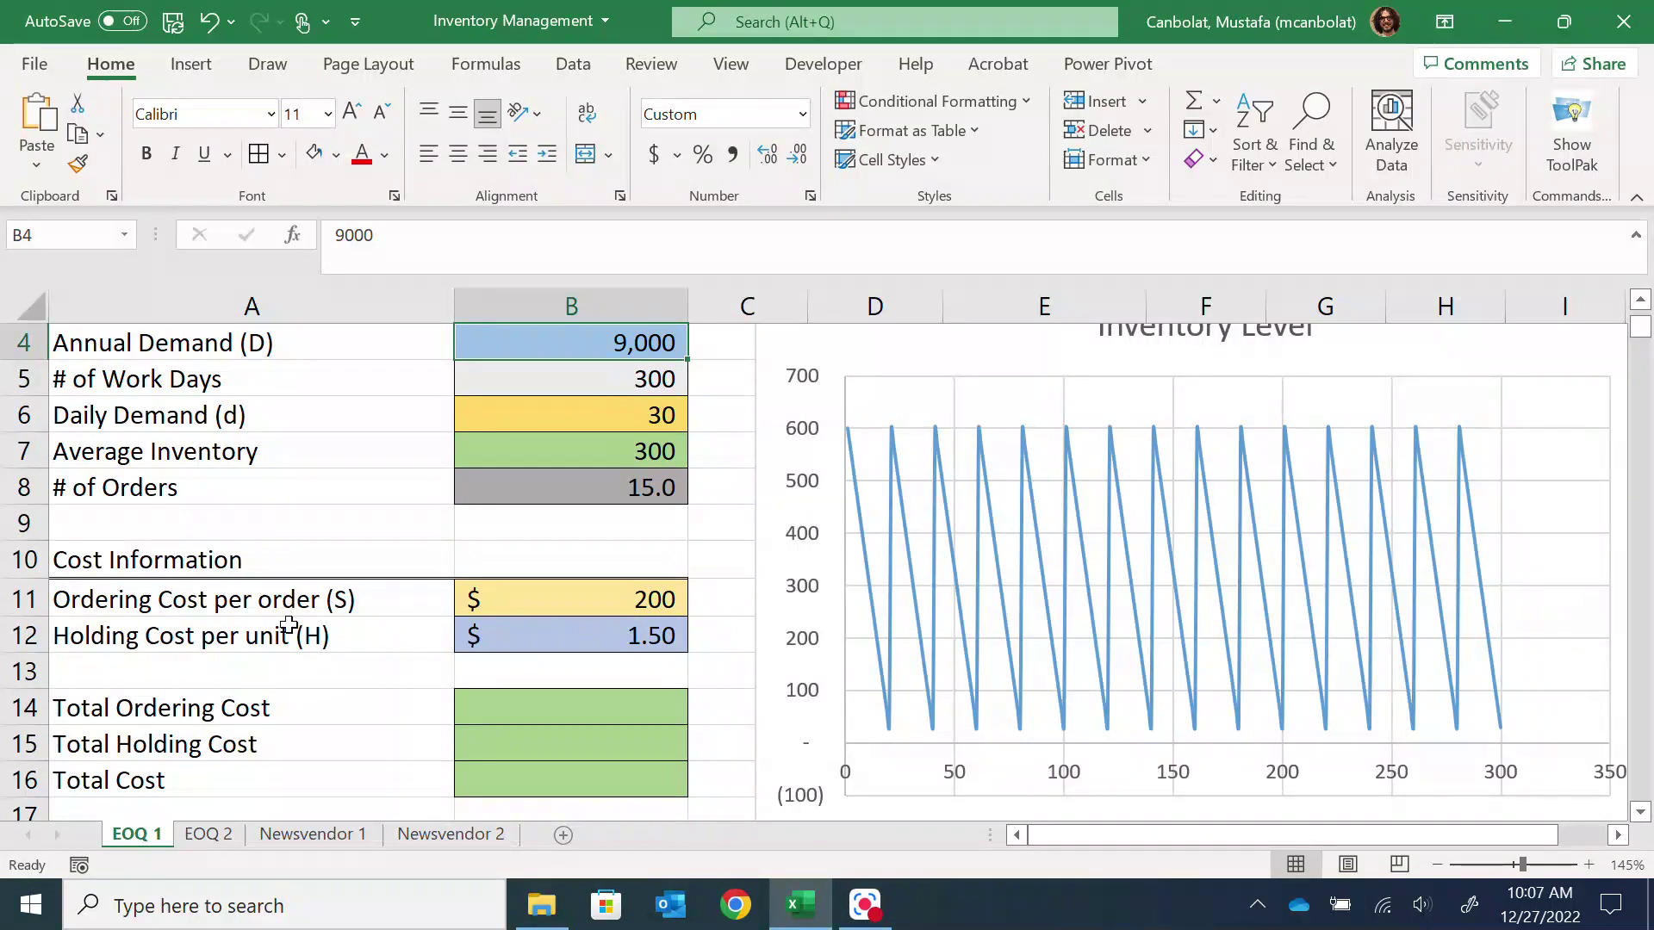
{"action": "left_click", "coordinate": [629, 702]}
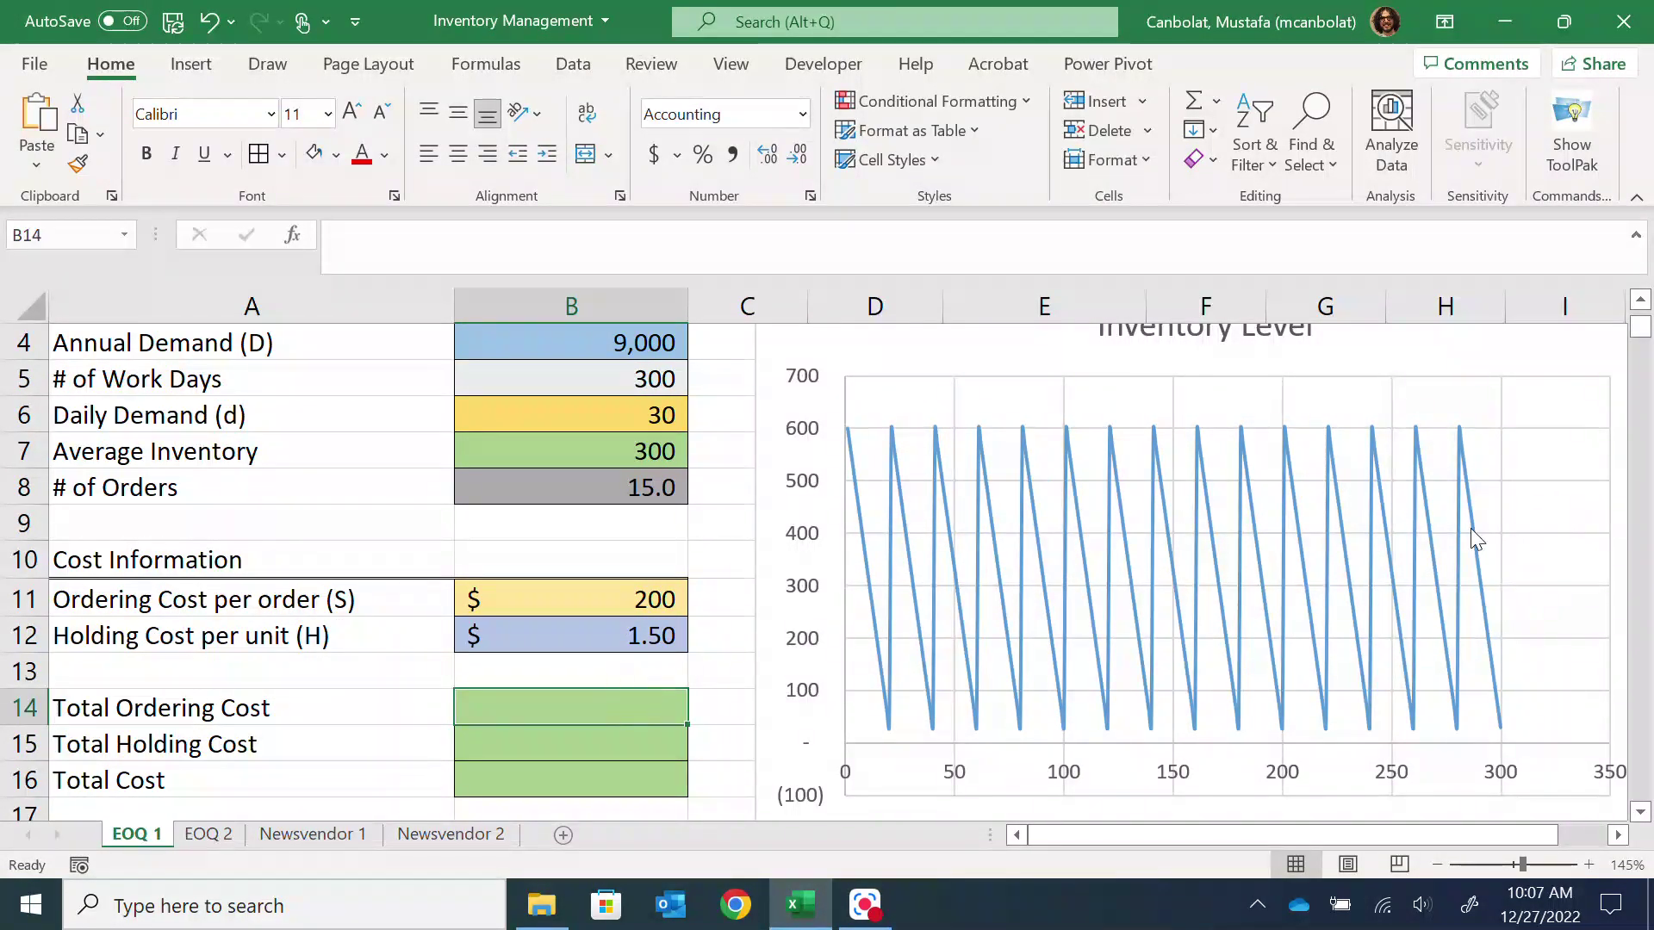
{"action": "scroll", "coordinate": [1020, 564], "scroll_direction": "up", "scroll_amount": 1}
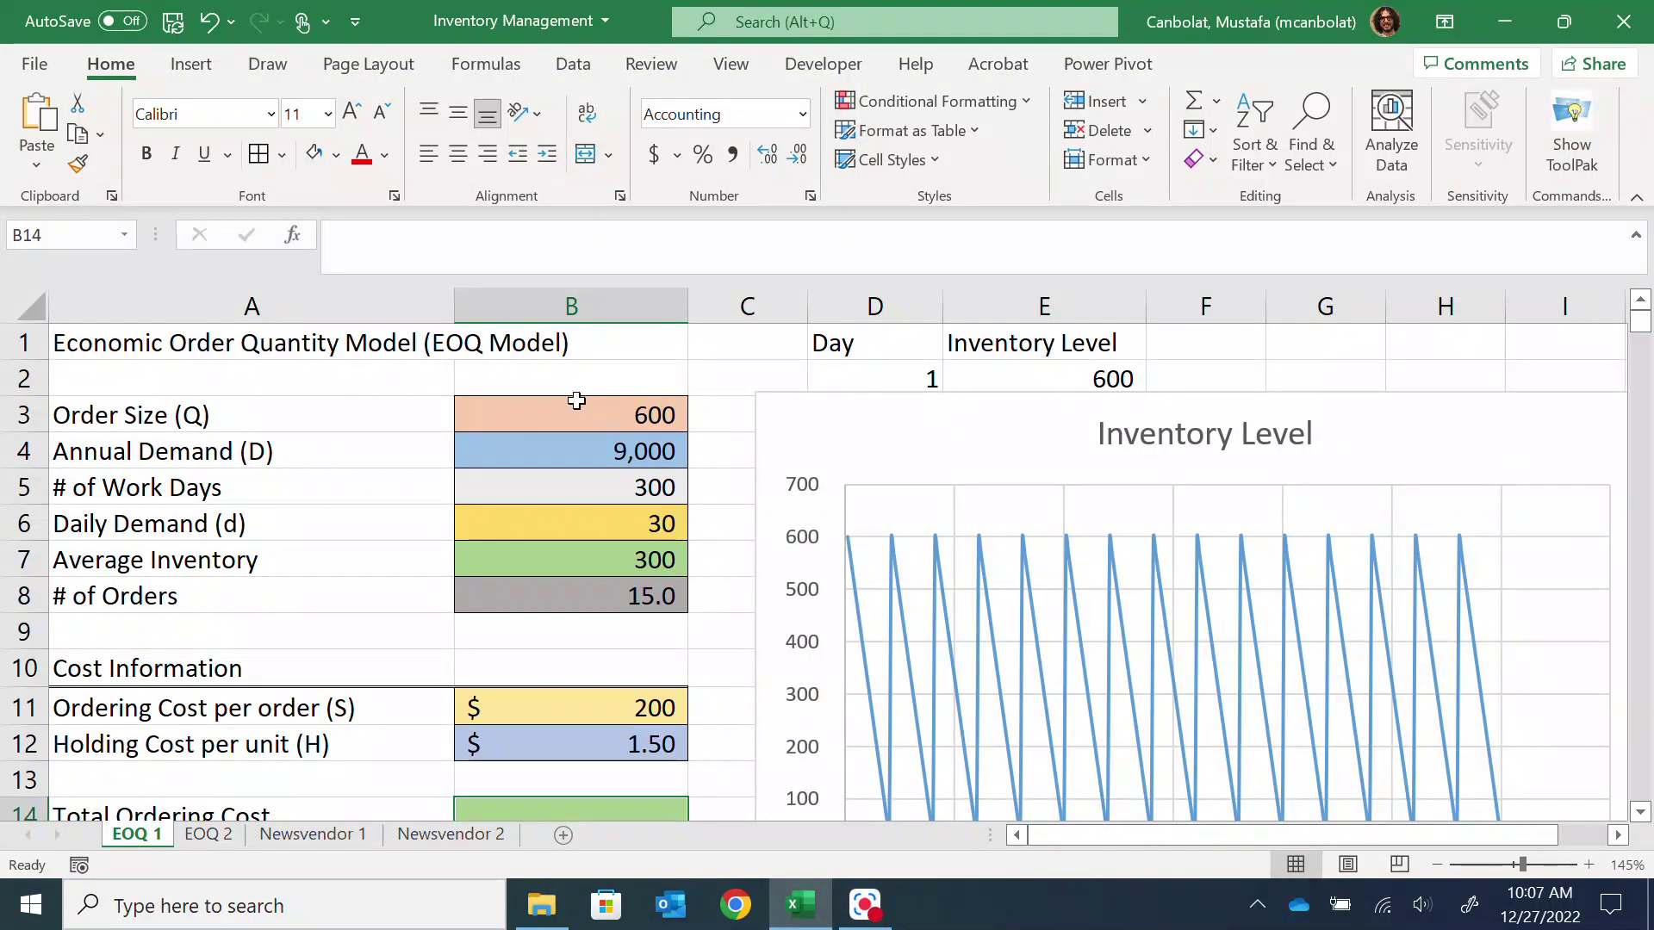
{"action": "scroll", "coordinate": [573, 403], "scroll_direction": "down", "scroll_amount": 1}
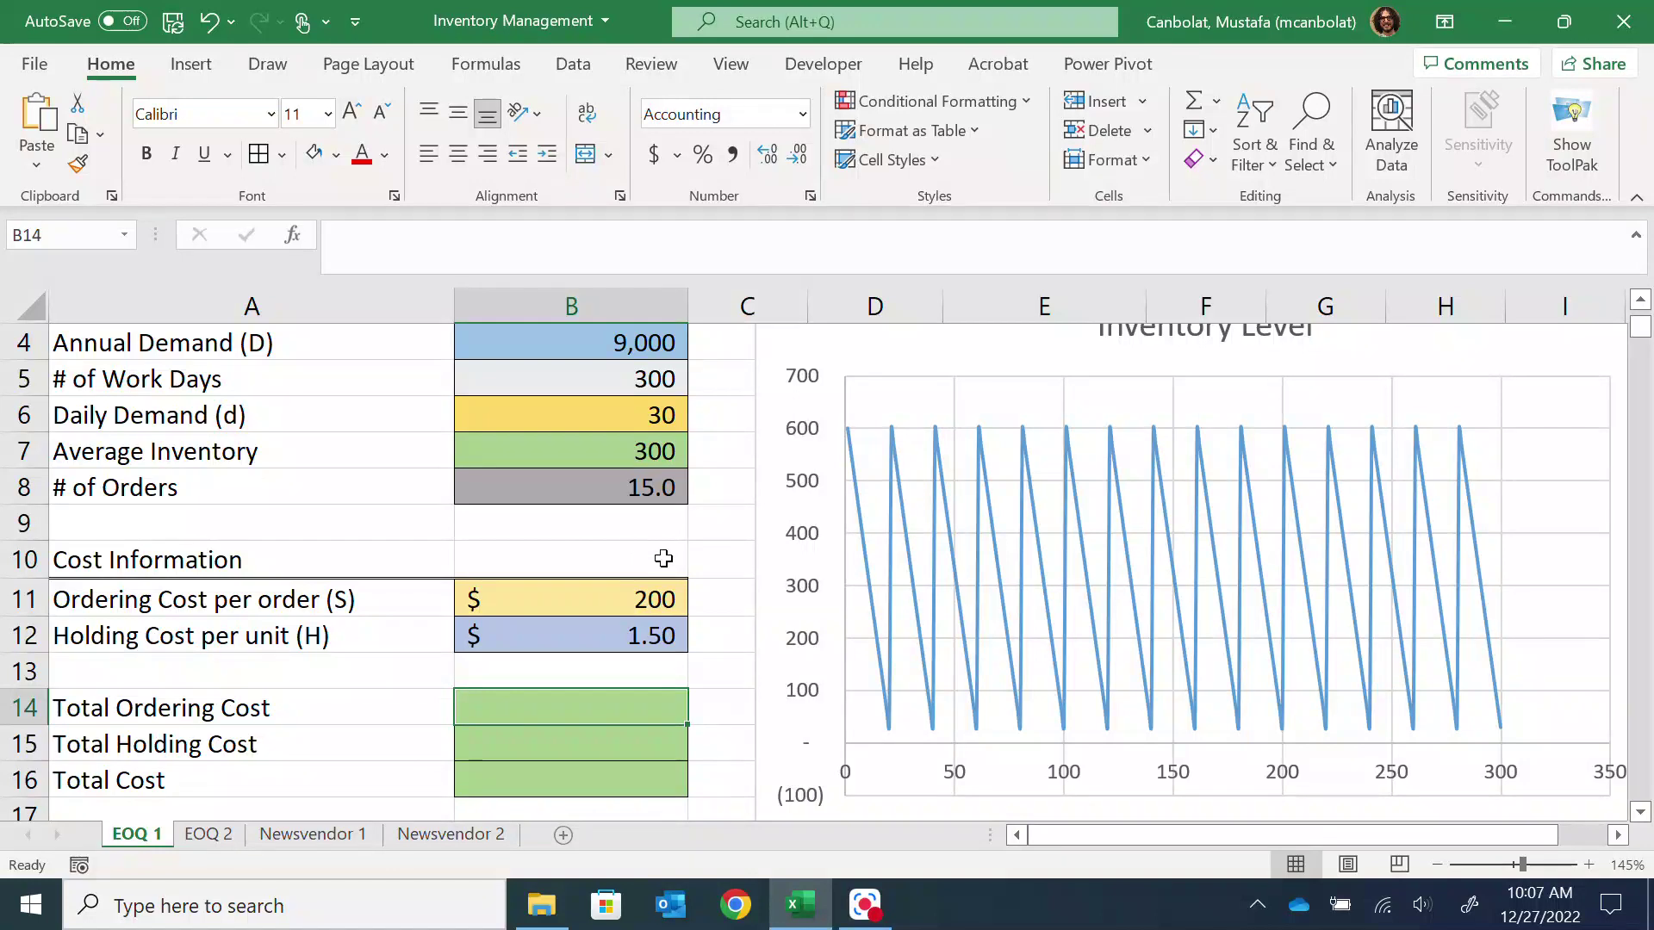
{"action": "type", "text": "="}
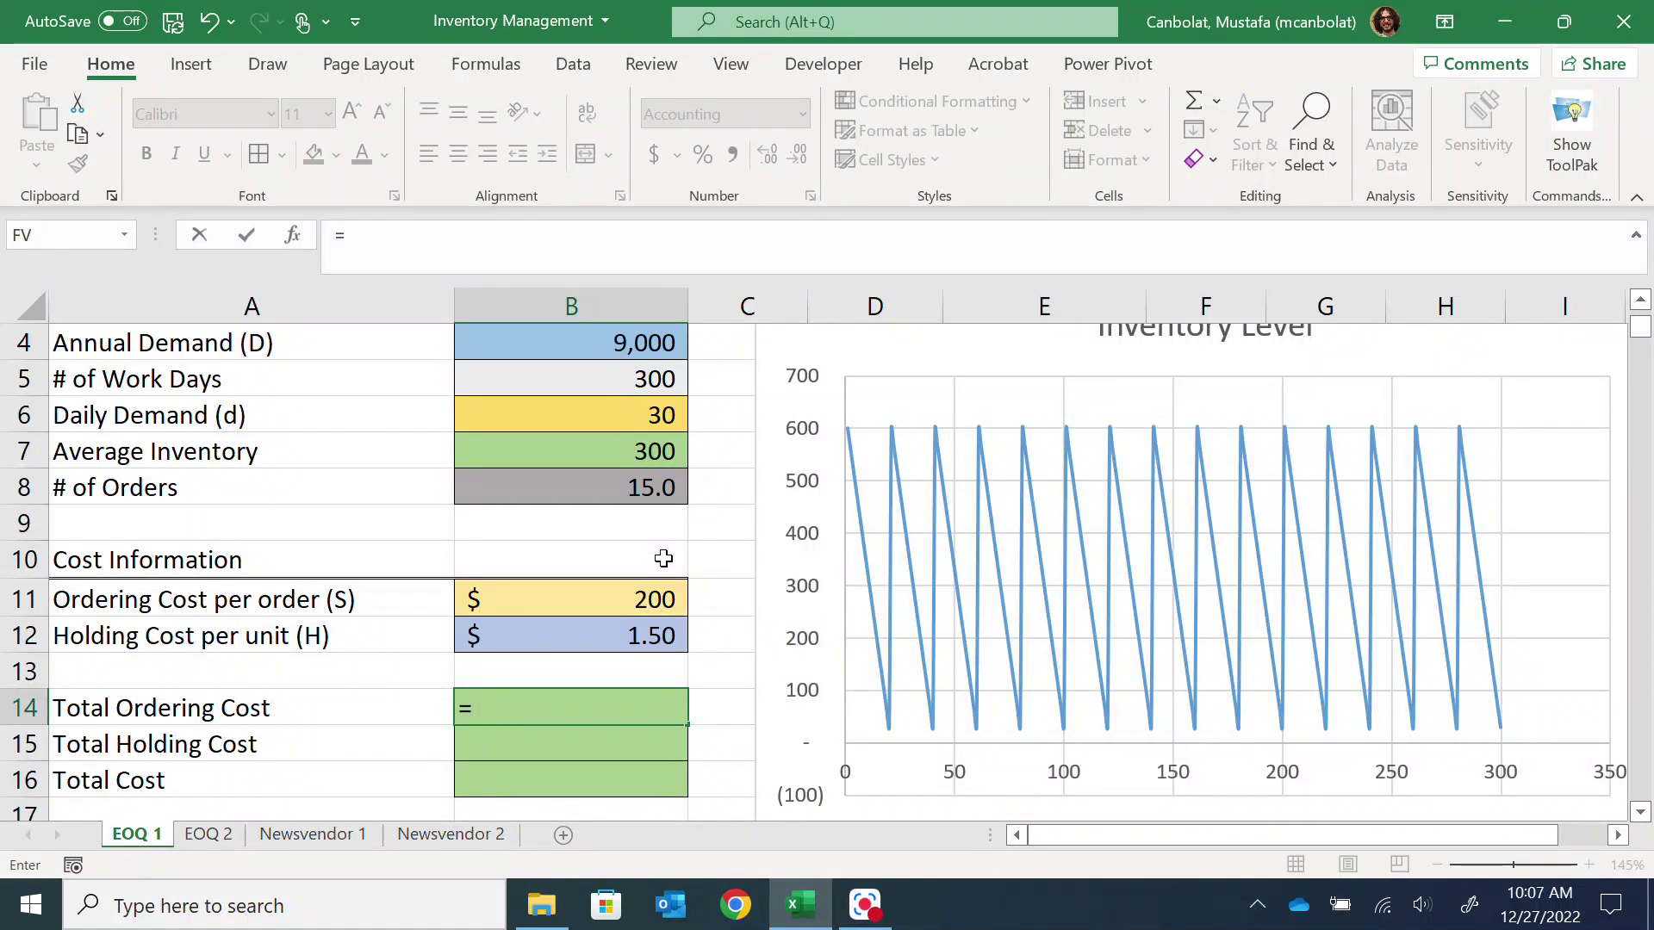
{"action": "left_click", "coordinate": [644, 602]}
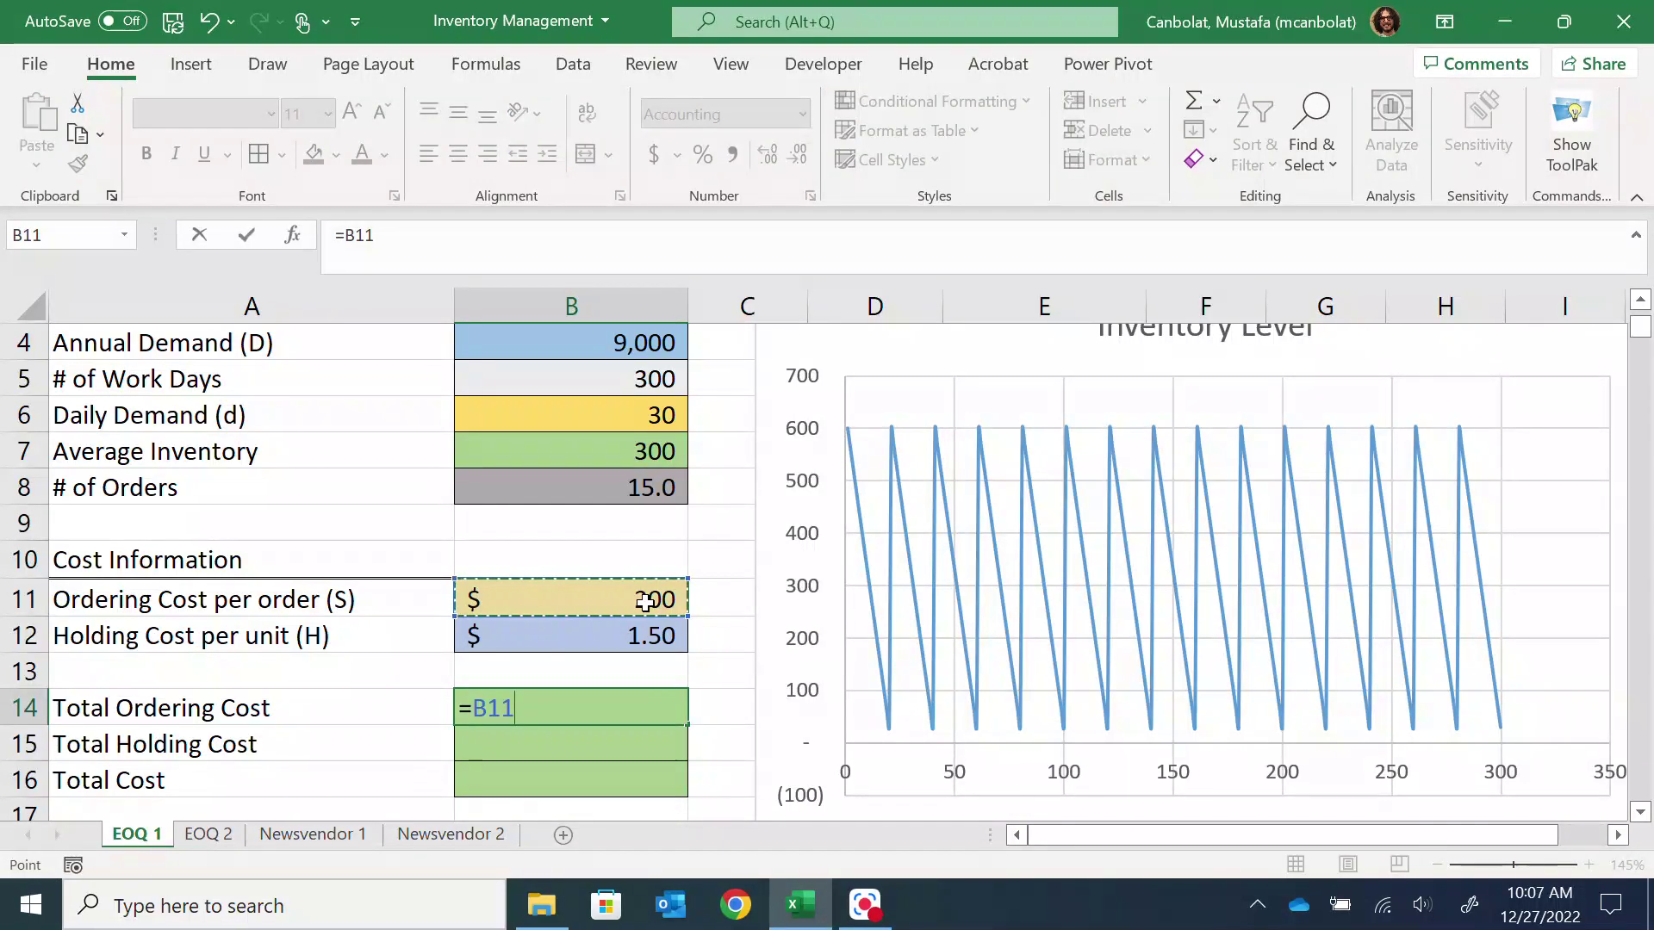
{"action": "type", "text": "*"}
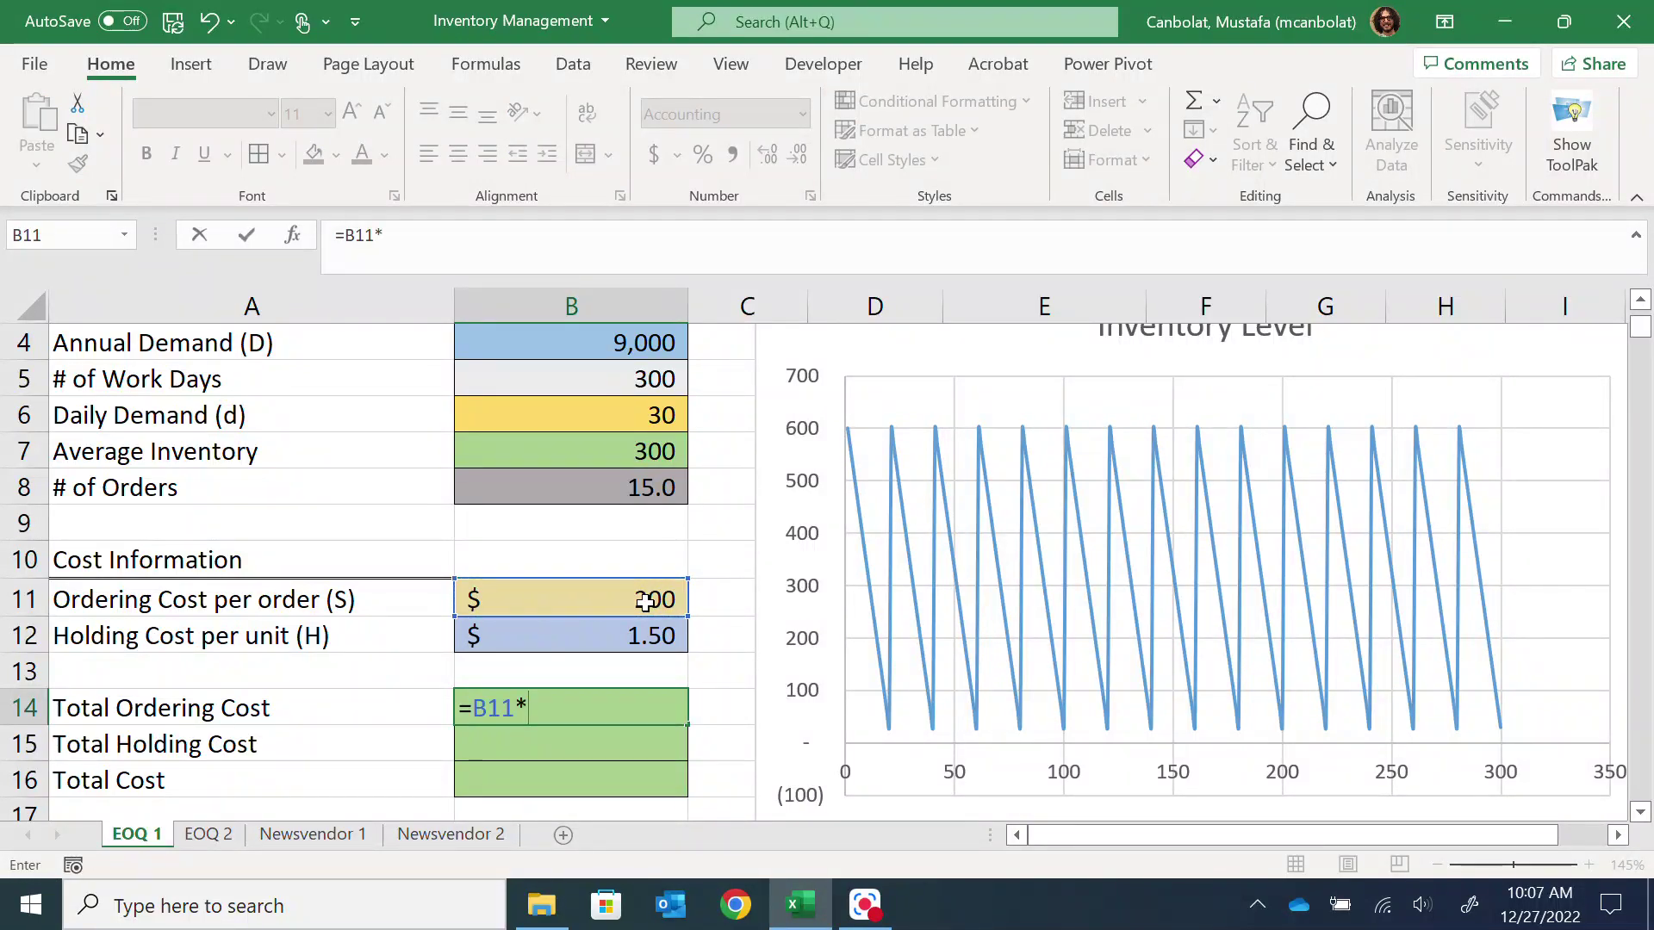
{"action": "left_click", "coordinate": [626, 491]}
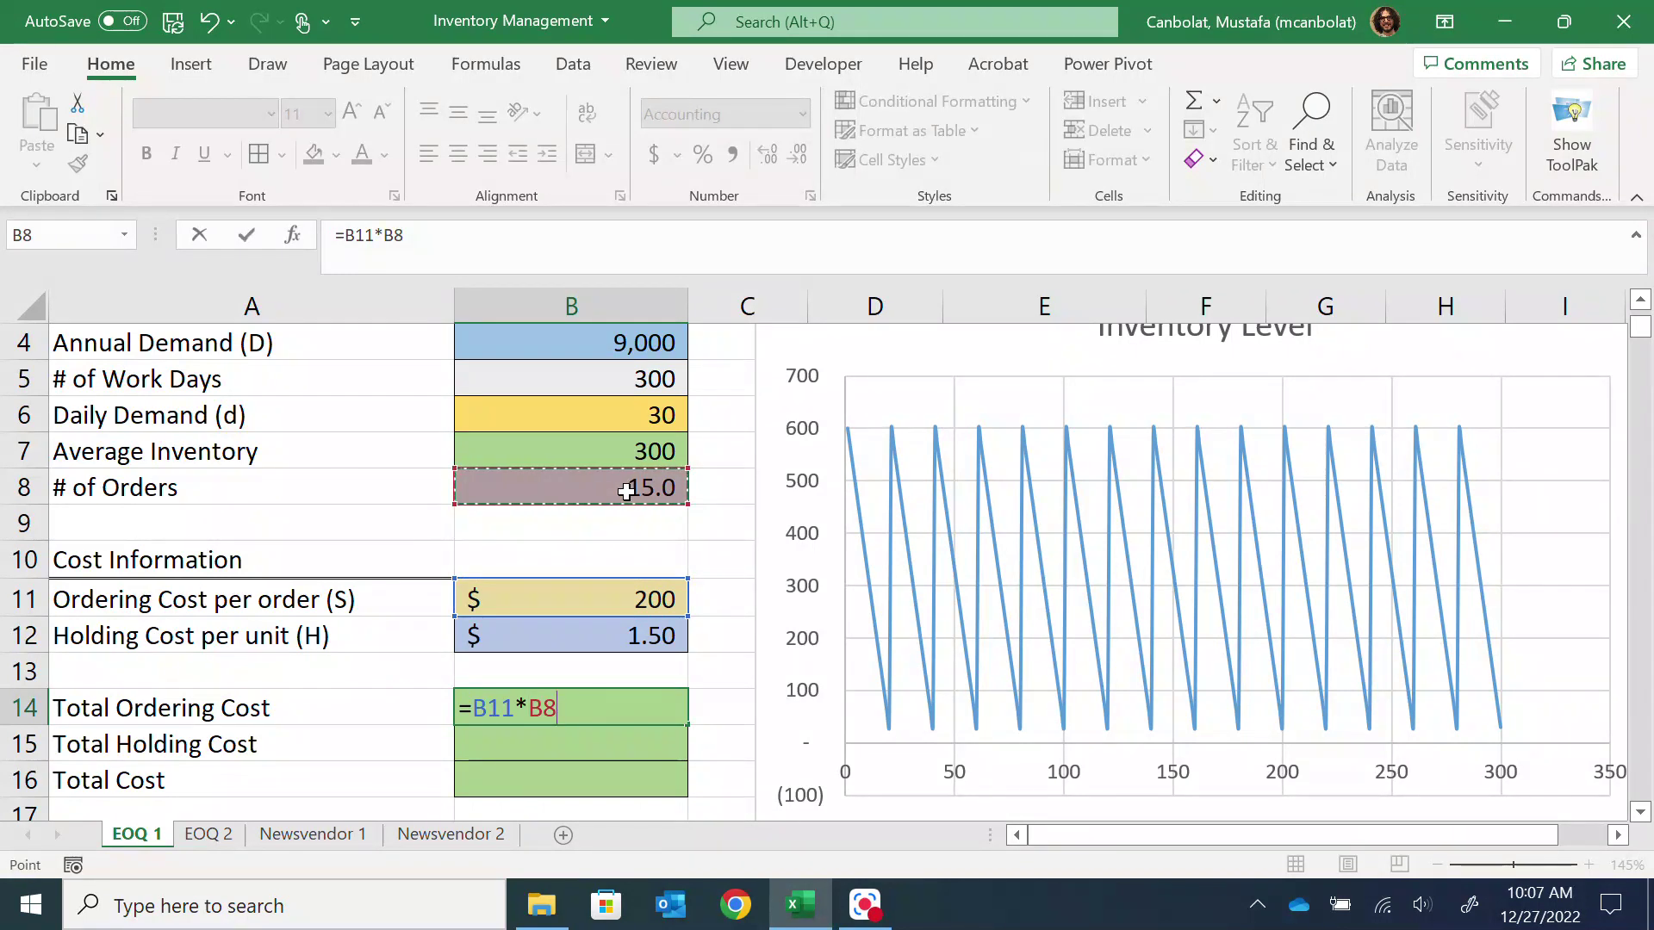
{"action": "key", "text": "Return"}
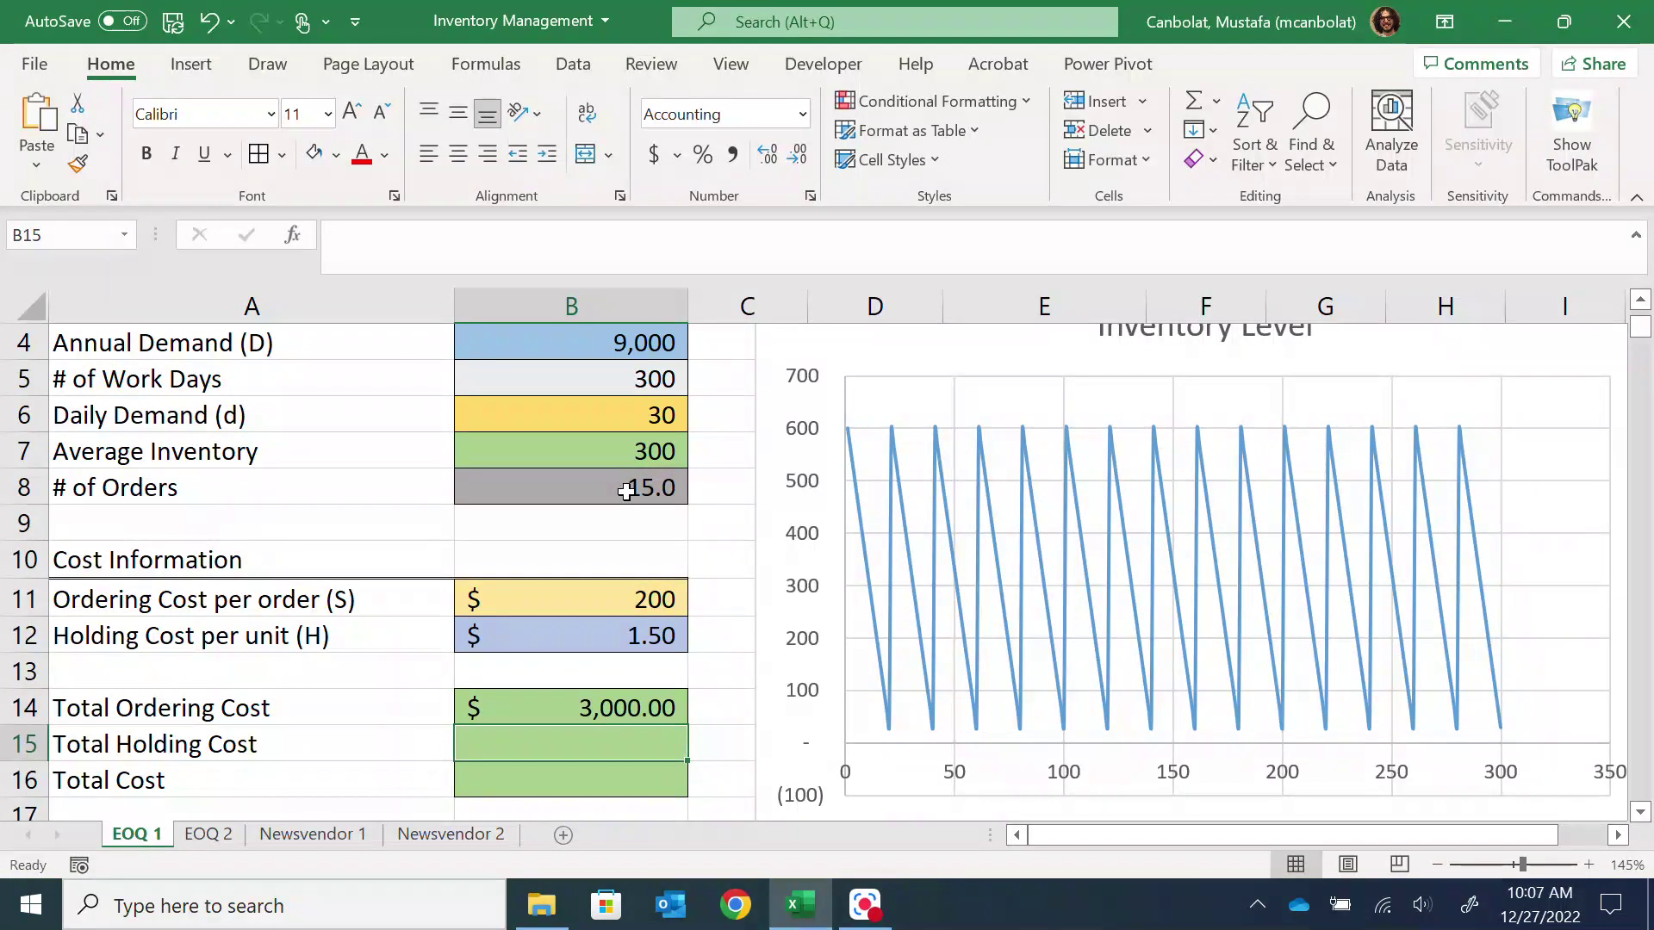
Step: Calculate Total Holding Cost in B15 by multiplying average inventory by the holding cost per unit with =B7*B12
{"action": "type", "text": "="}
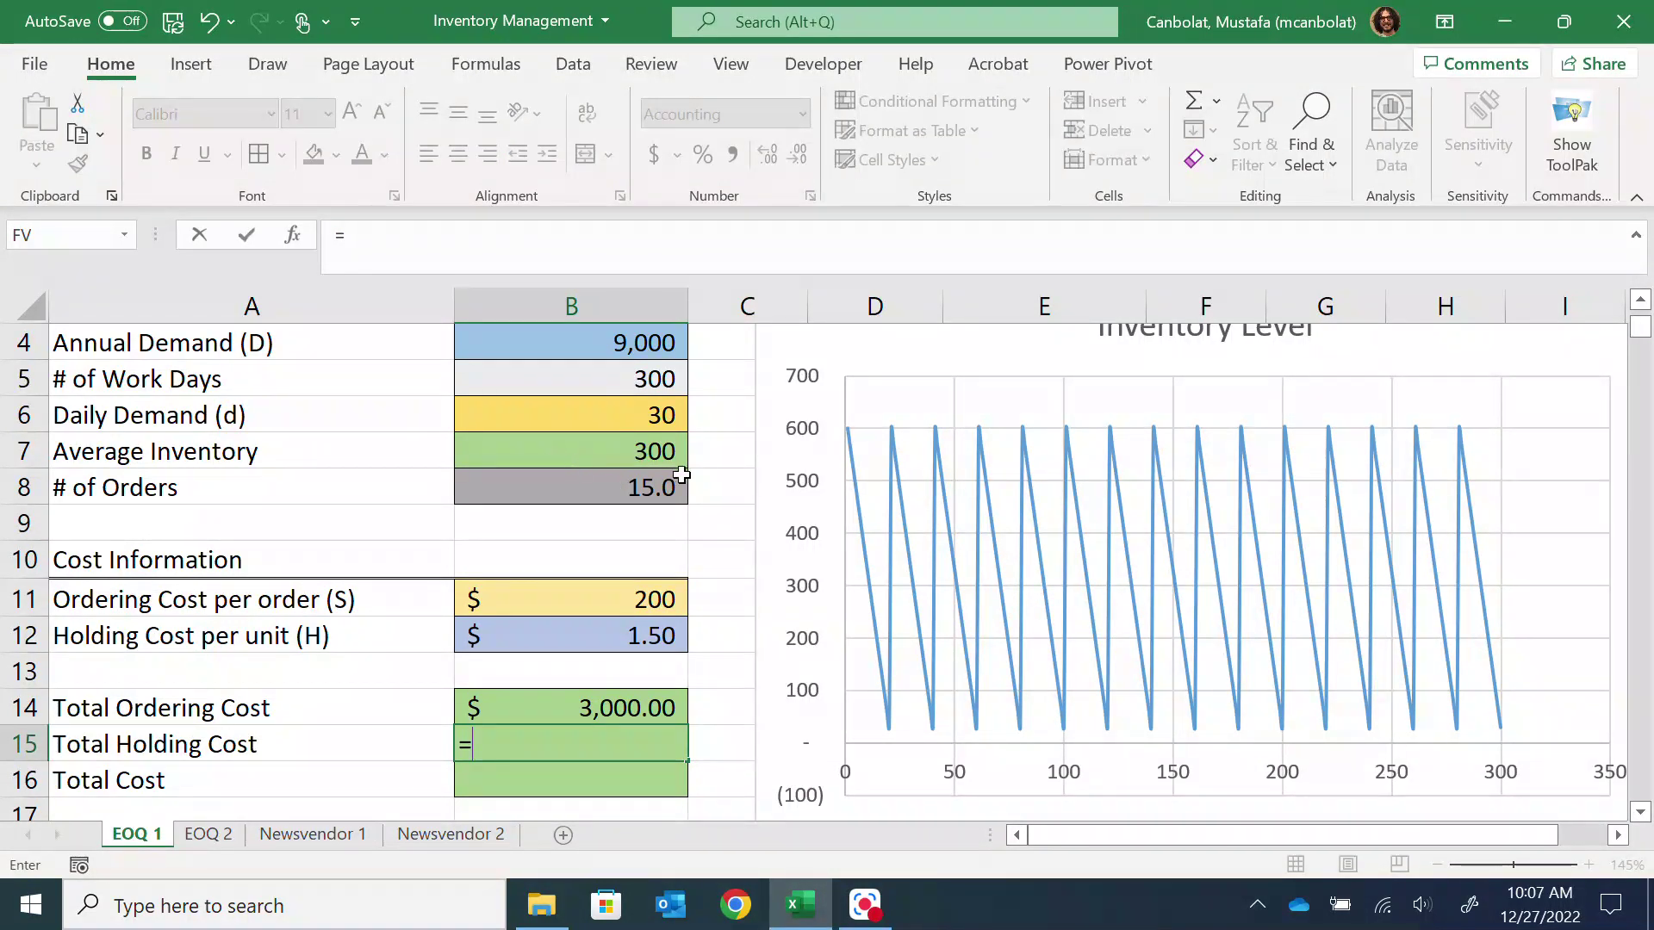
{"action": "left_click", "coordinate": [572, 454]}
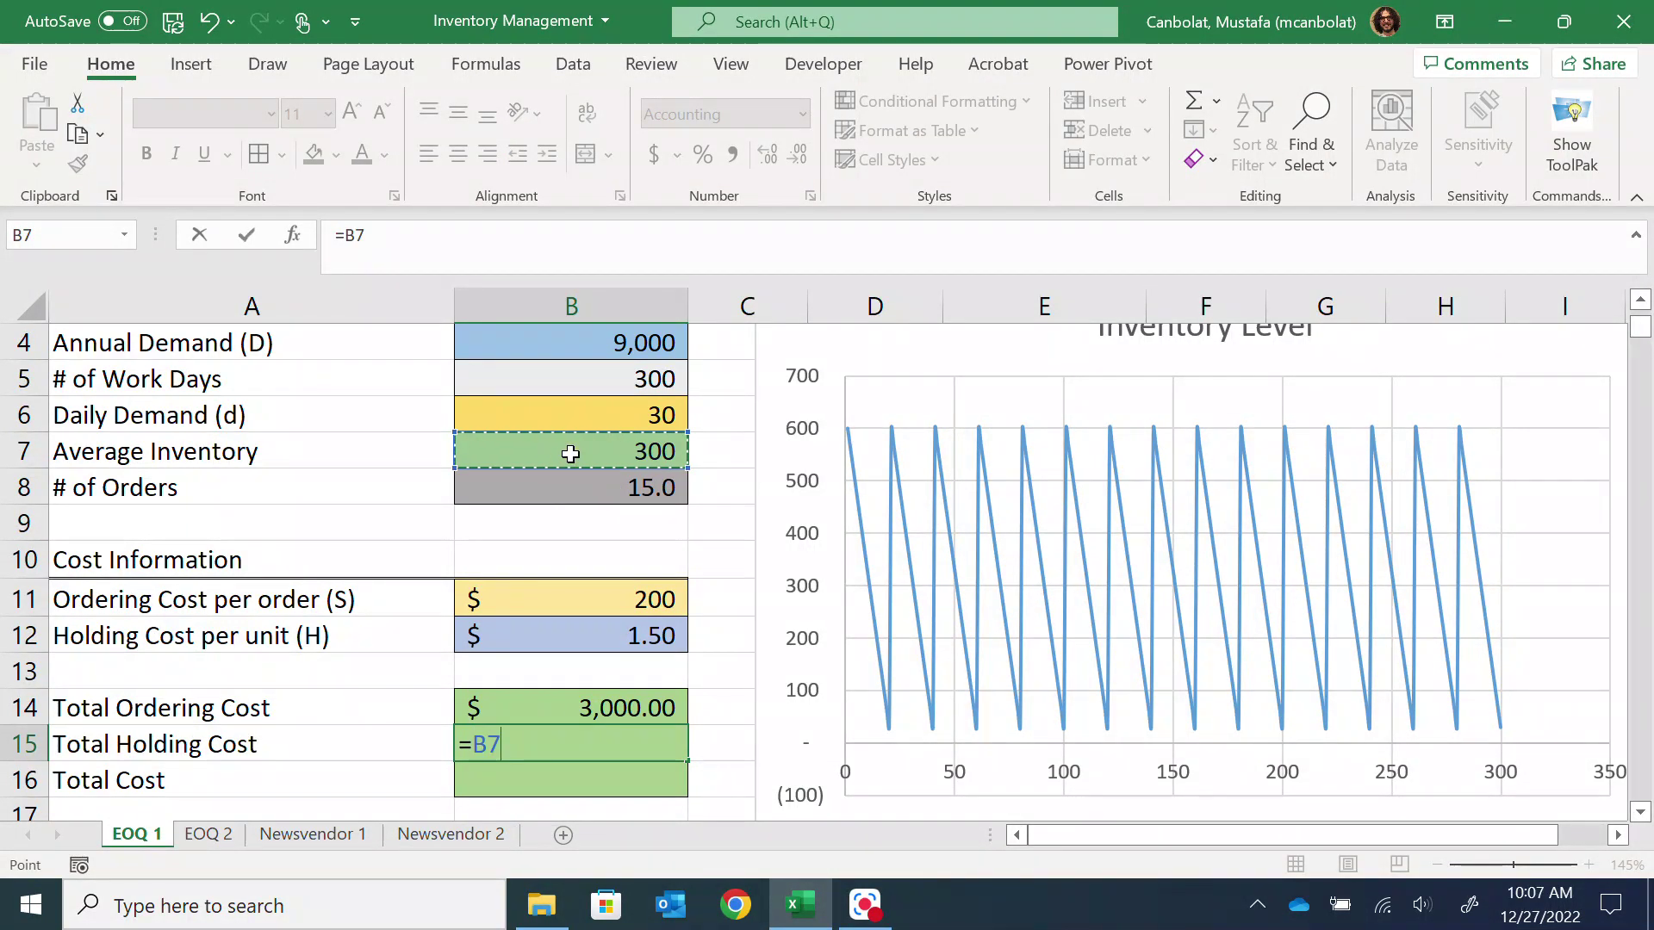
{"action": "type", "text": "*"}
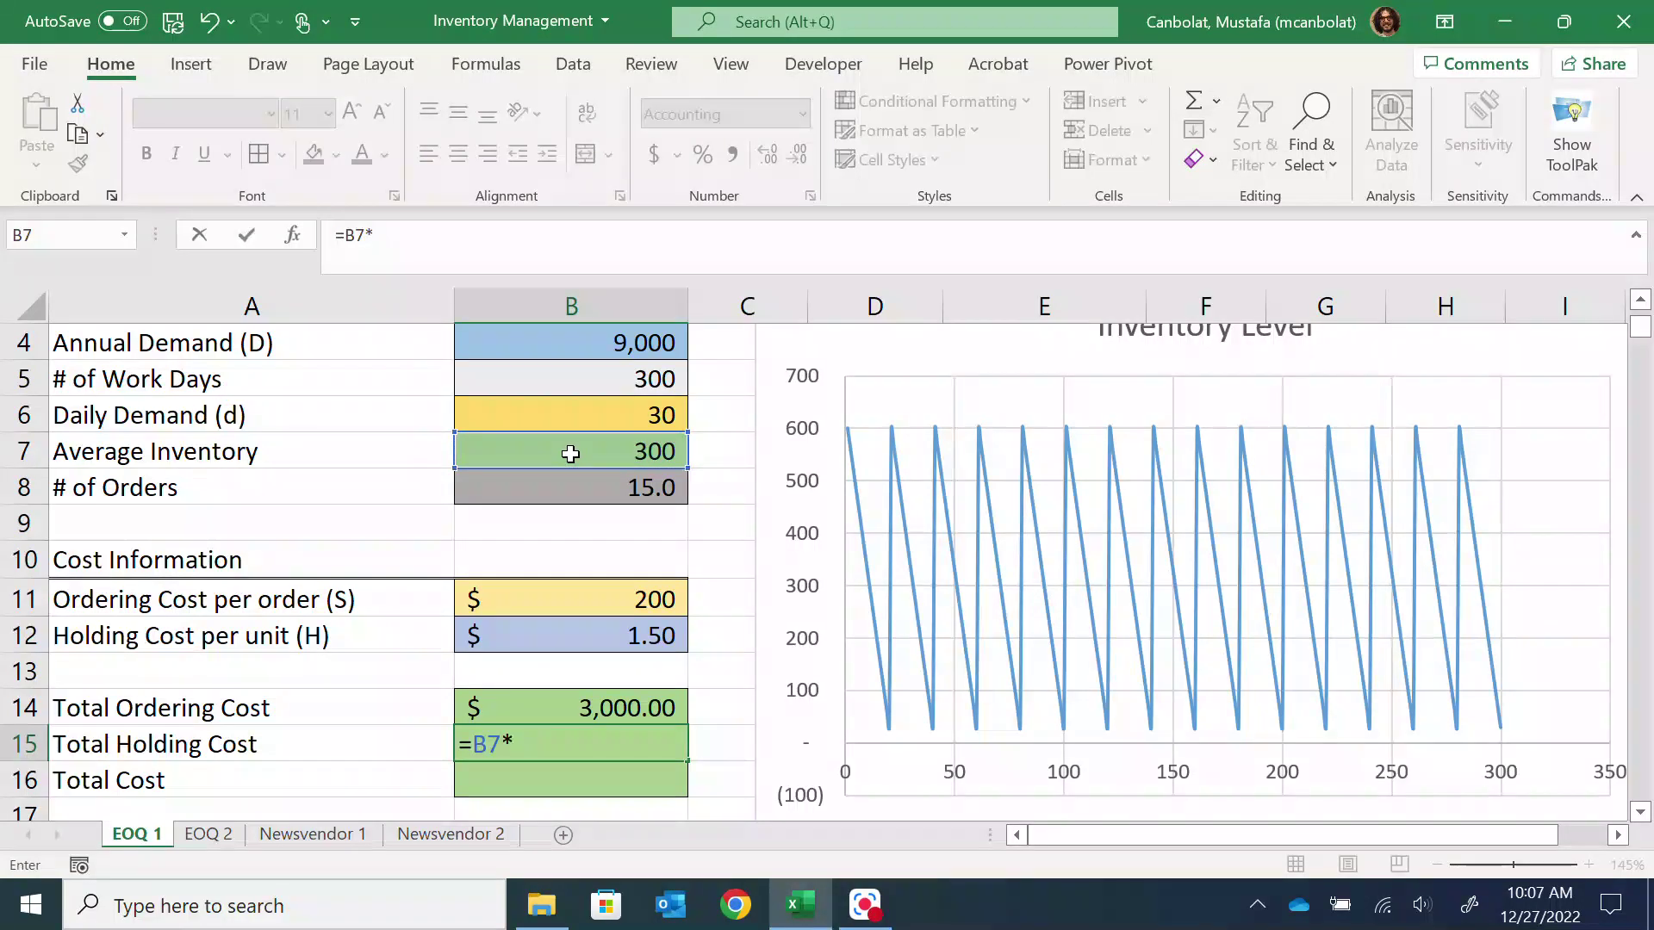
{"action": "left_click", "coordinate": [632, 628]}
{"action": "key", "text": "Return"}
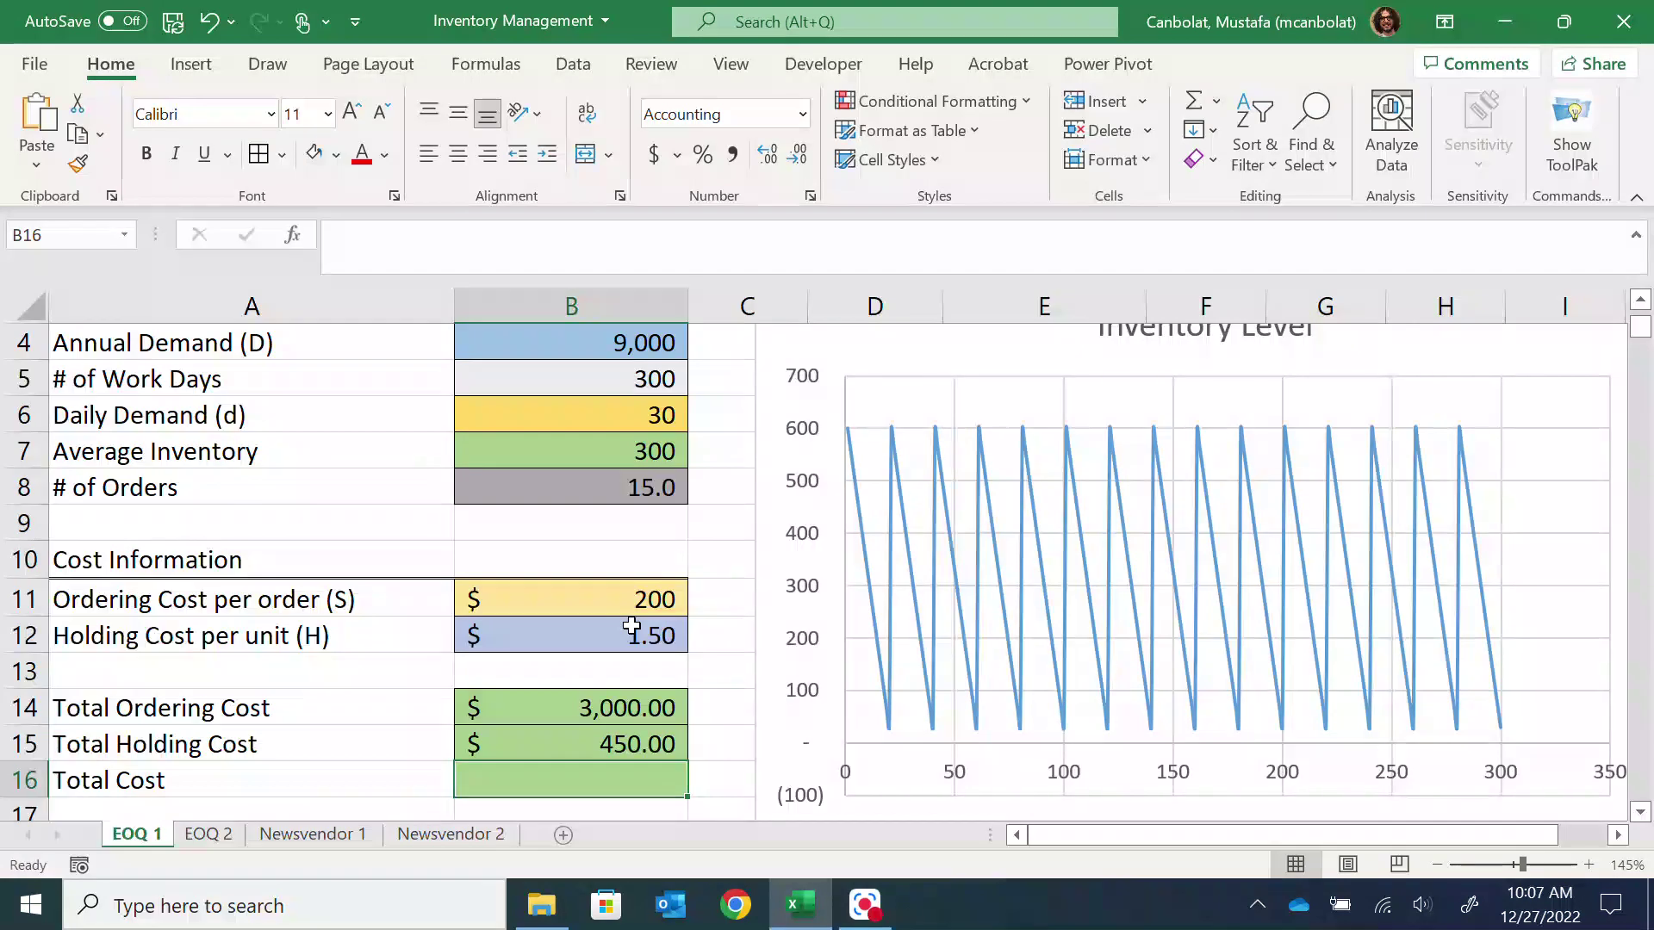
{"action": "key", "text": "Up"}
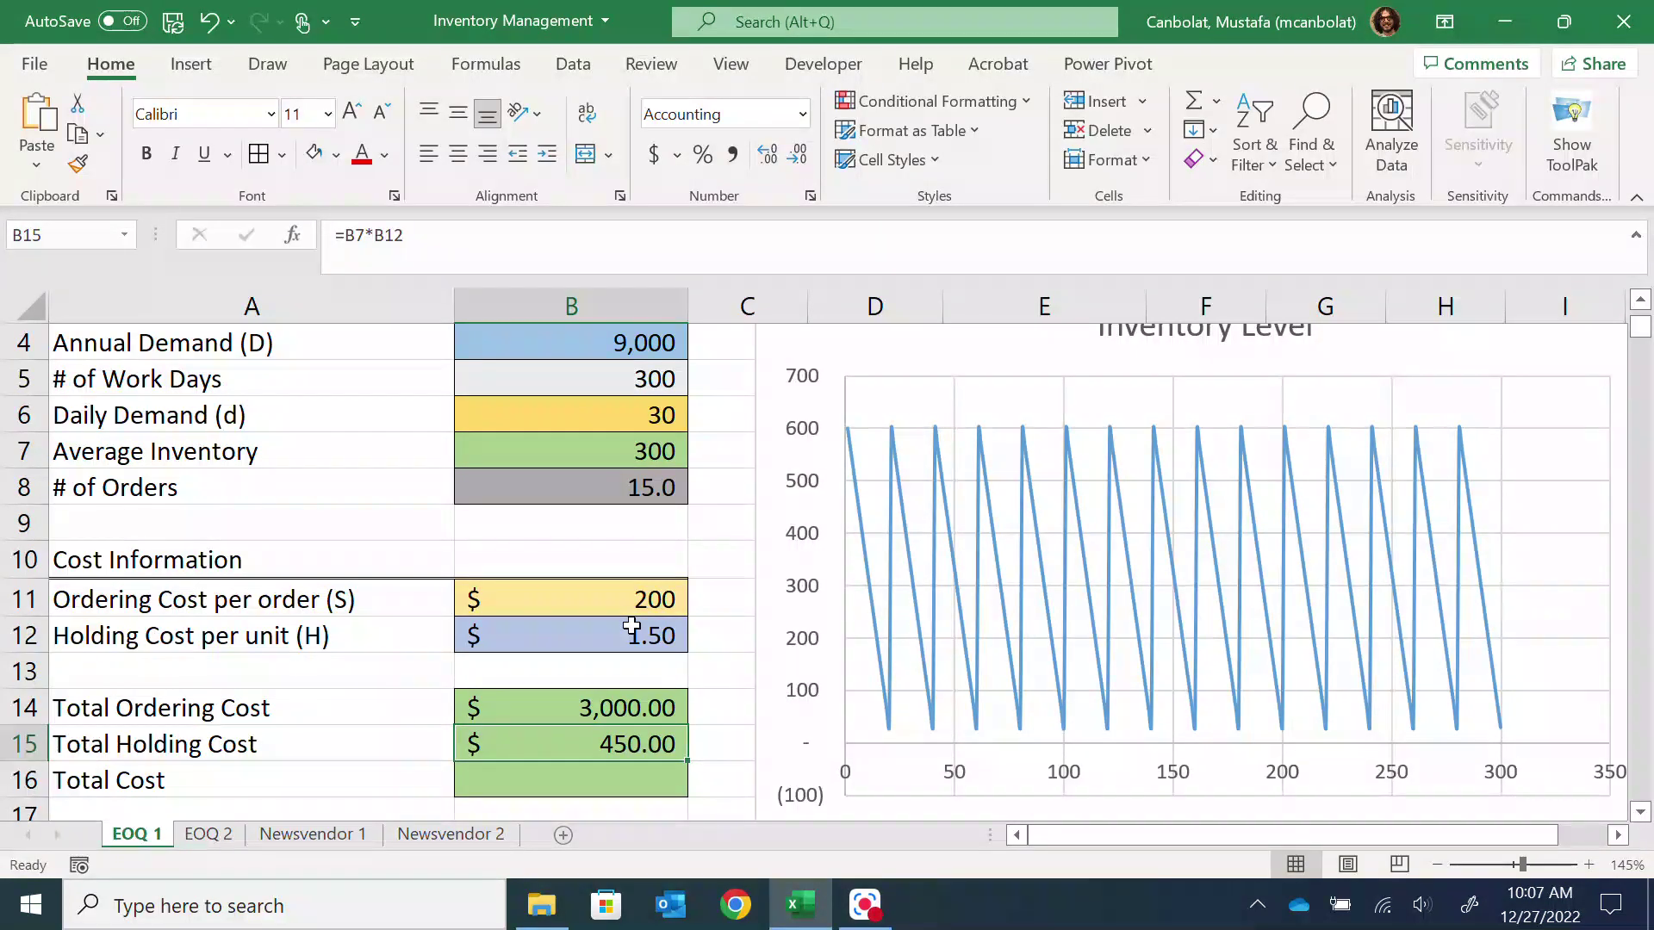
Step: Calculate Total Cost in B16 by adding the ordering and holding costs with =B14+B15
{"action": "scroll", "coordinate": [632, 628], "scroll_direction": "down", "scroll_amount": 1}
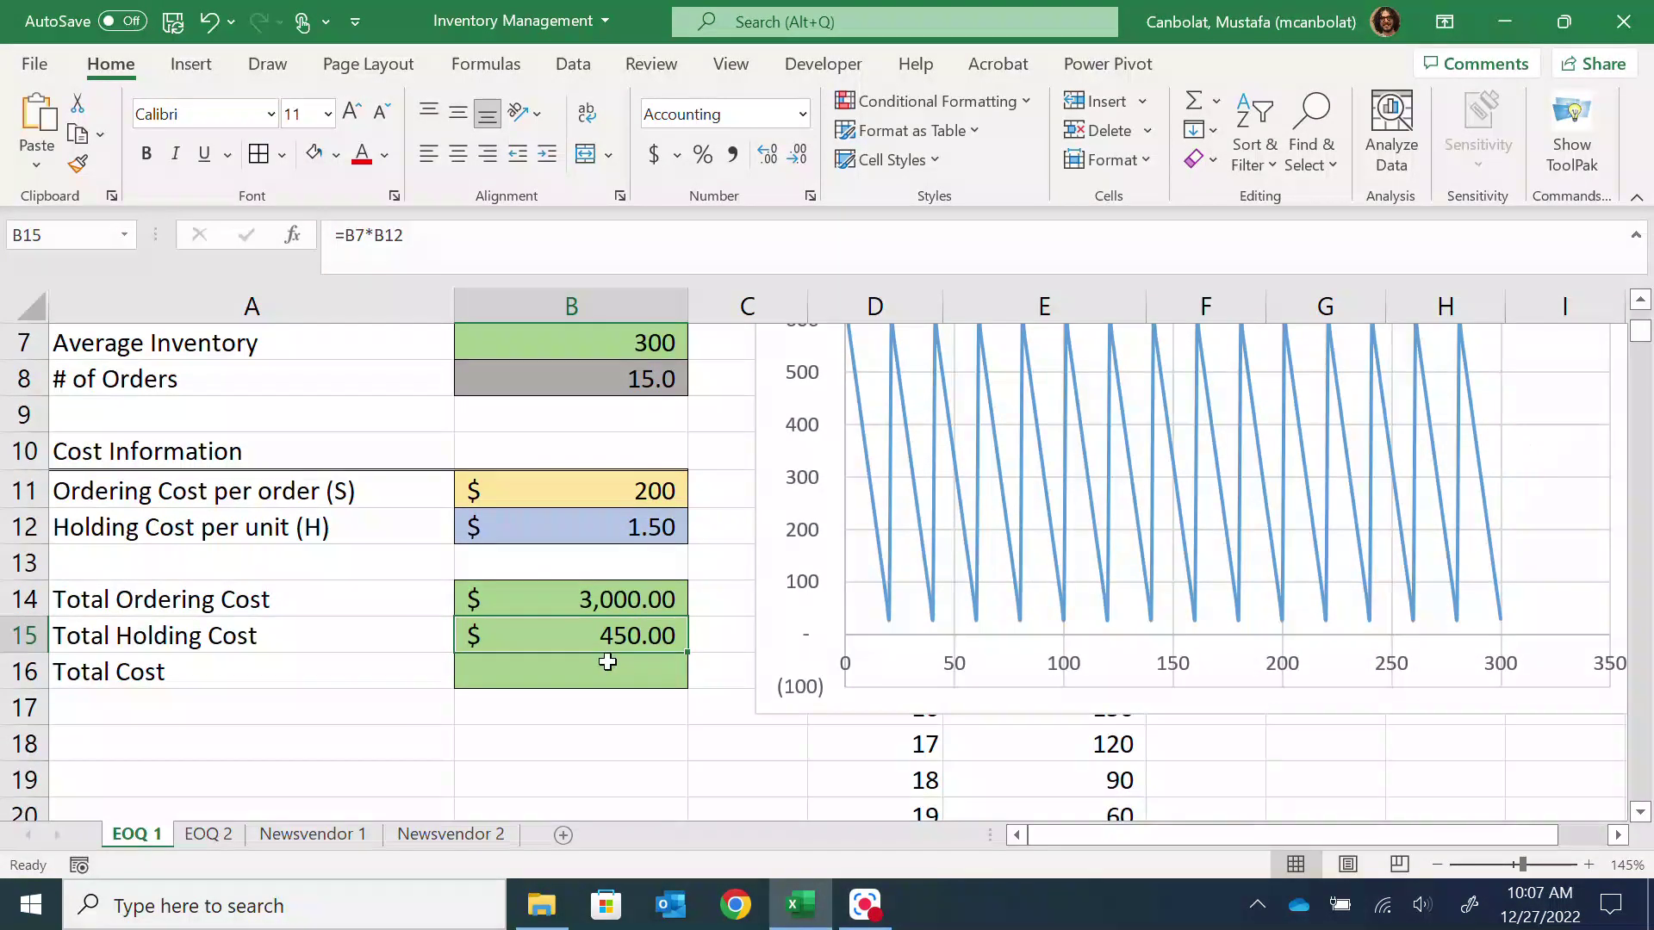
{"action": "left_click", "coordinate": [605, 670]}
{"action": "type", "text": "="}
{"action": "left_click", "coordinate": [622, 598]}
{"action": "type", "text": "+"}
{"action": "left_click", "coordinate": [659, 638]}
{"action": "key", "text": "Return"}
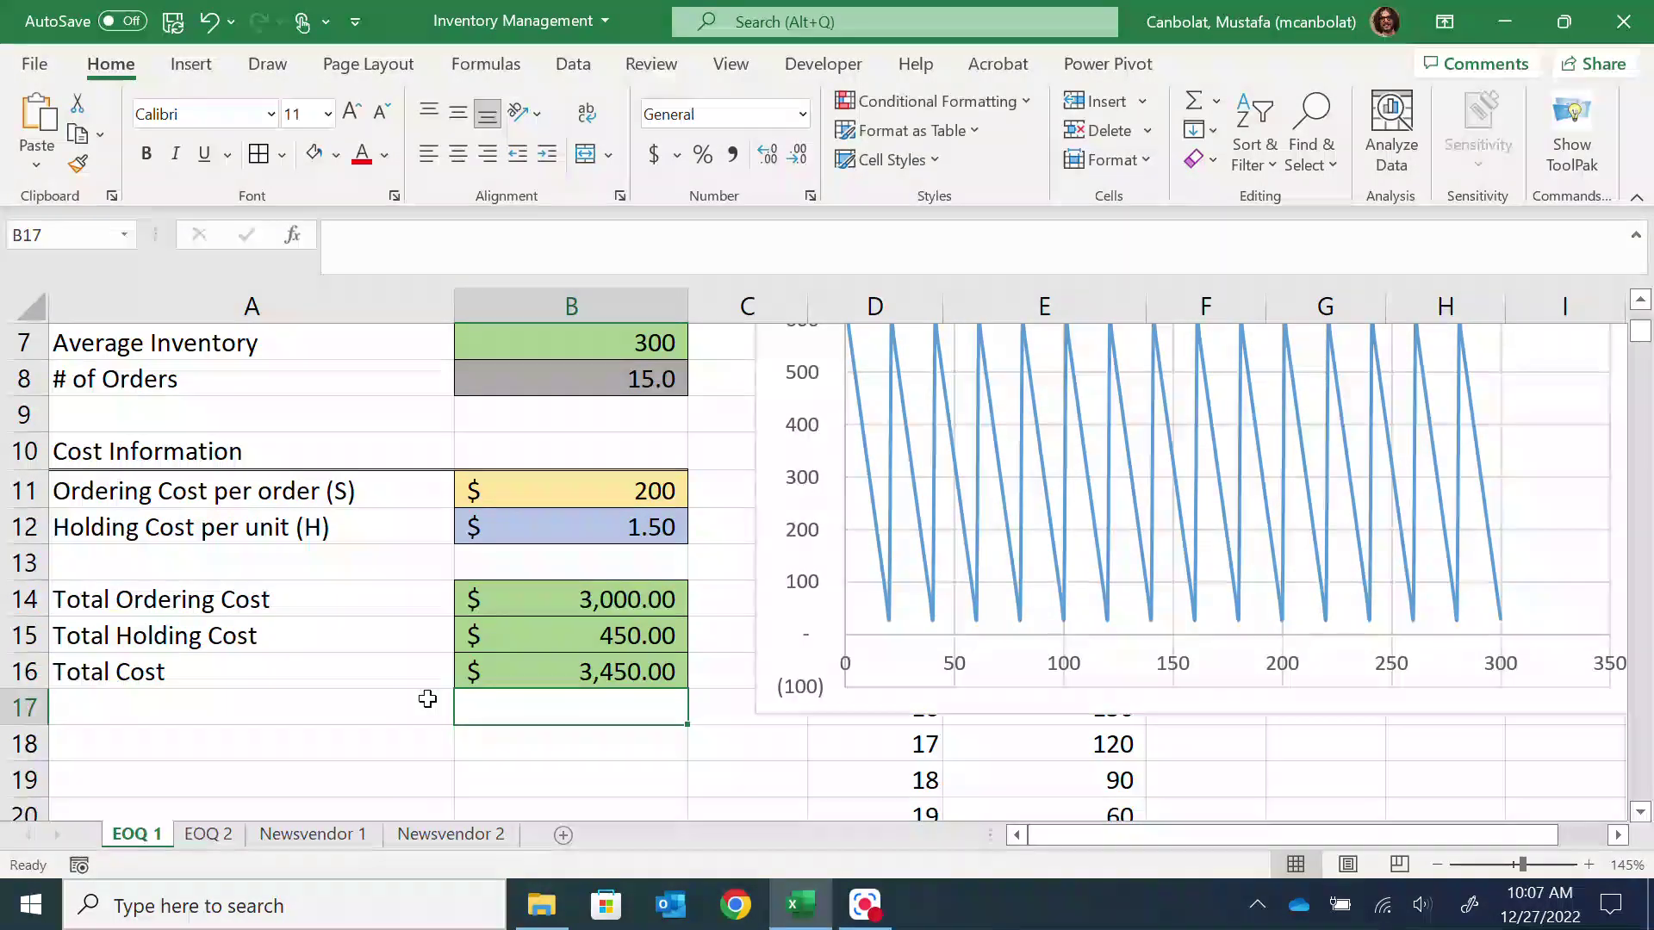
Step: Set the Order Size (Q) in B3 to 4500 and compare the ordering, holding and total costs with the inventory chart
{"action": "scroll", "coordinate": [478, 617], "scroll_direction": "up", "scroll_amount": 2}
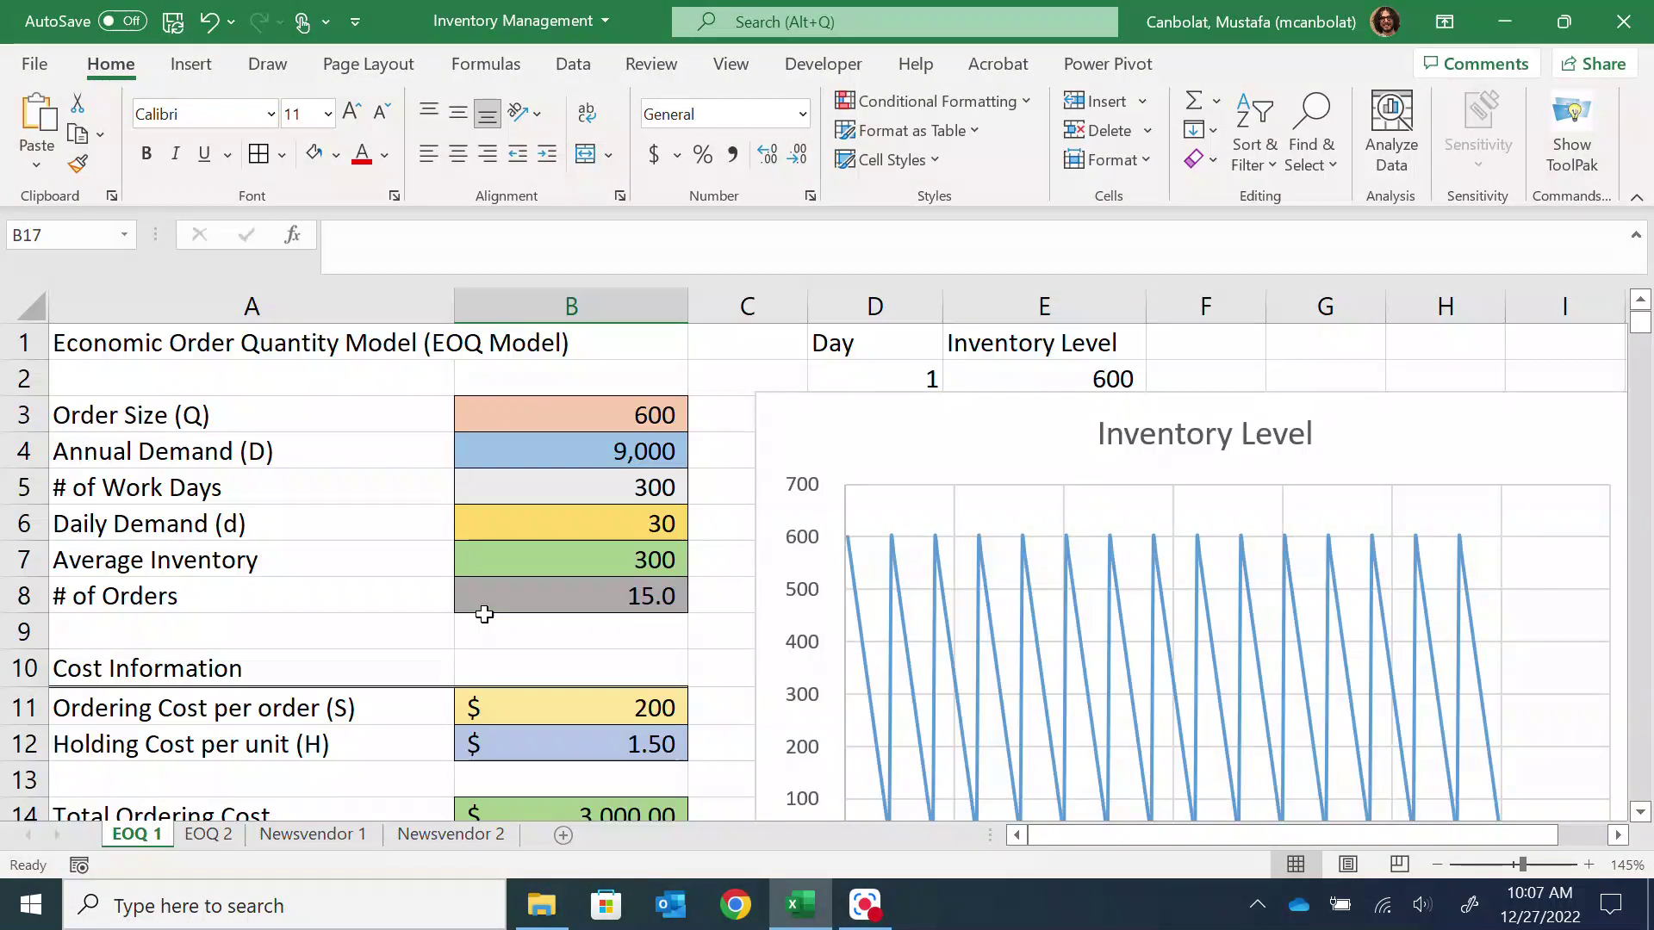
{"action": "scroll", "coordinate": [488, 612], "scroll_direction": "down", "scroll_amount": 2}
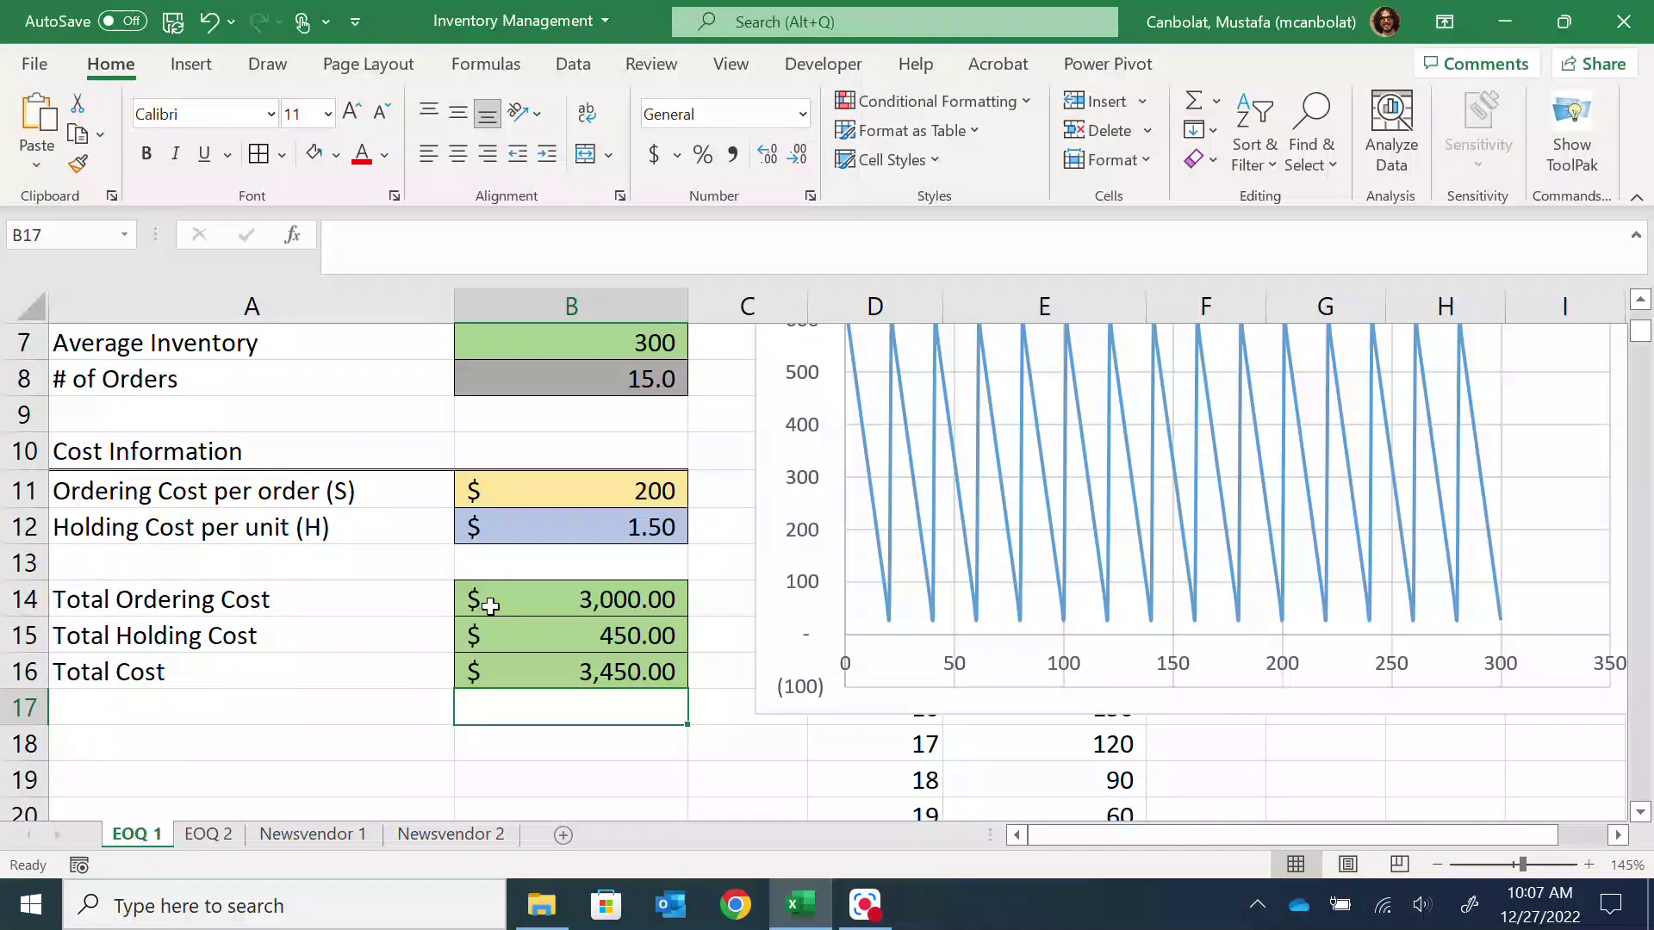
{"action": "scroll", "coordinate": [513, 611], "scroll_direction": "up", "scroll_amount": 2}
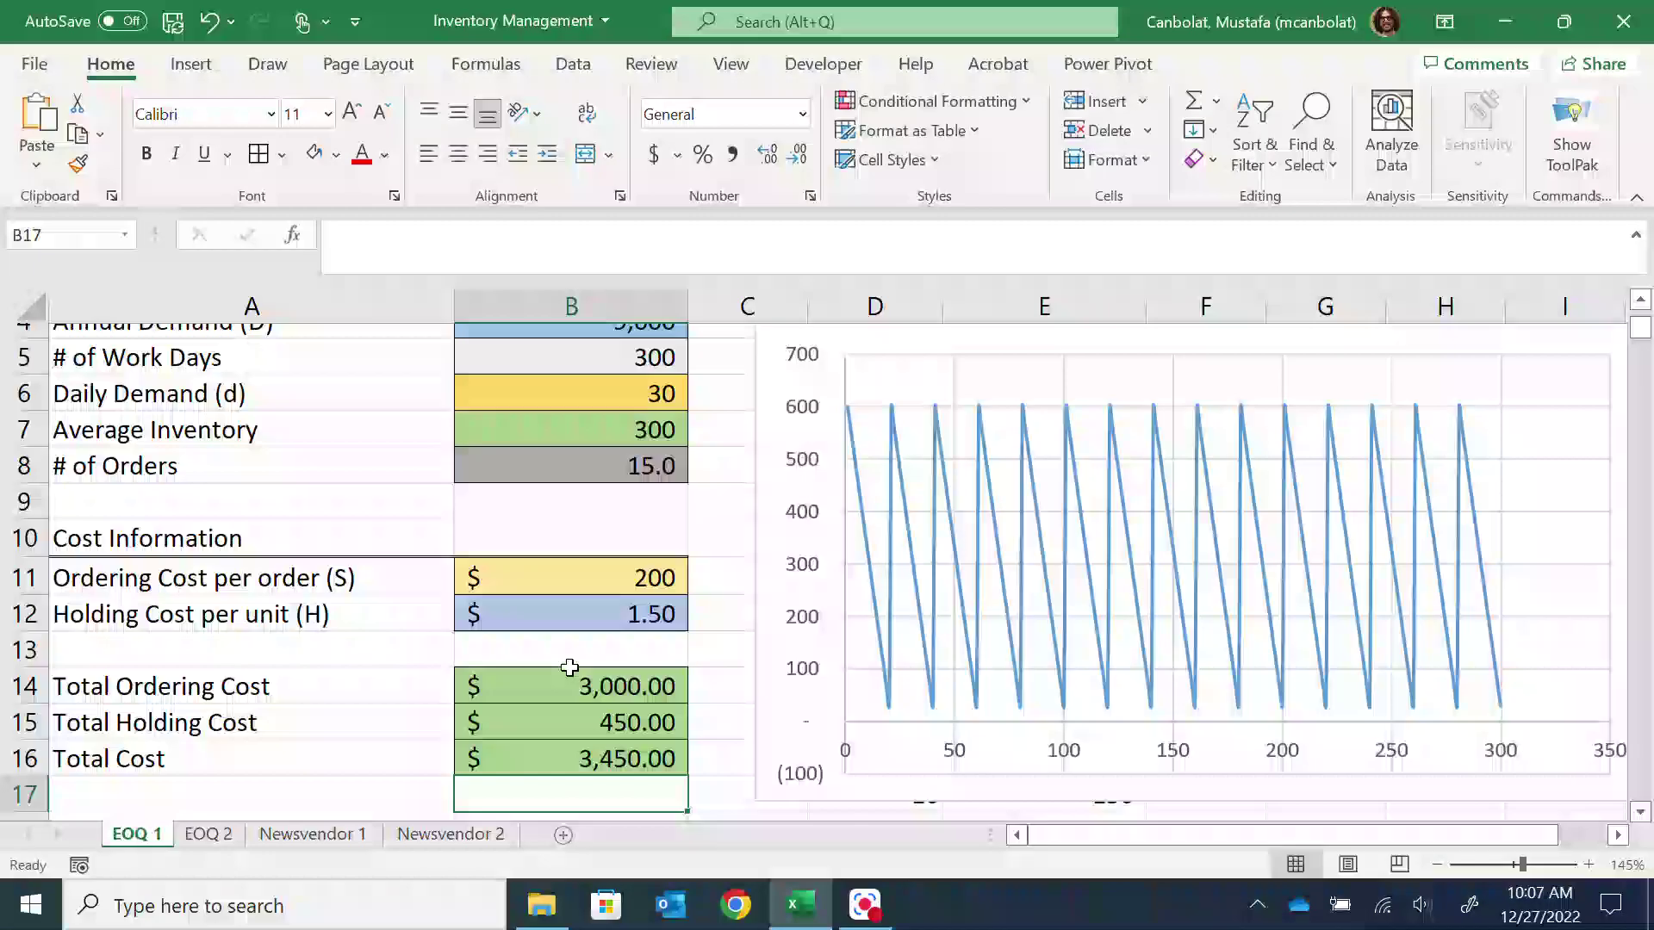
{"action": "left_click", "coordinate": [609, 400]}
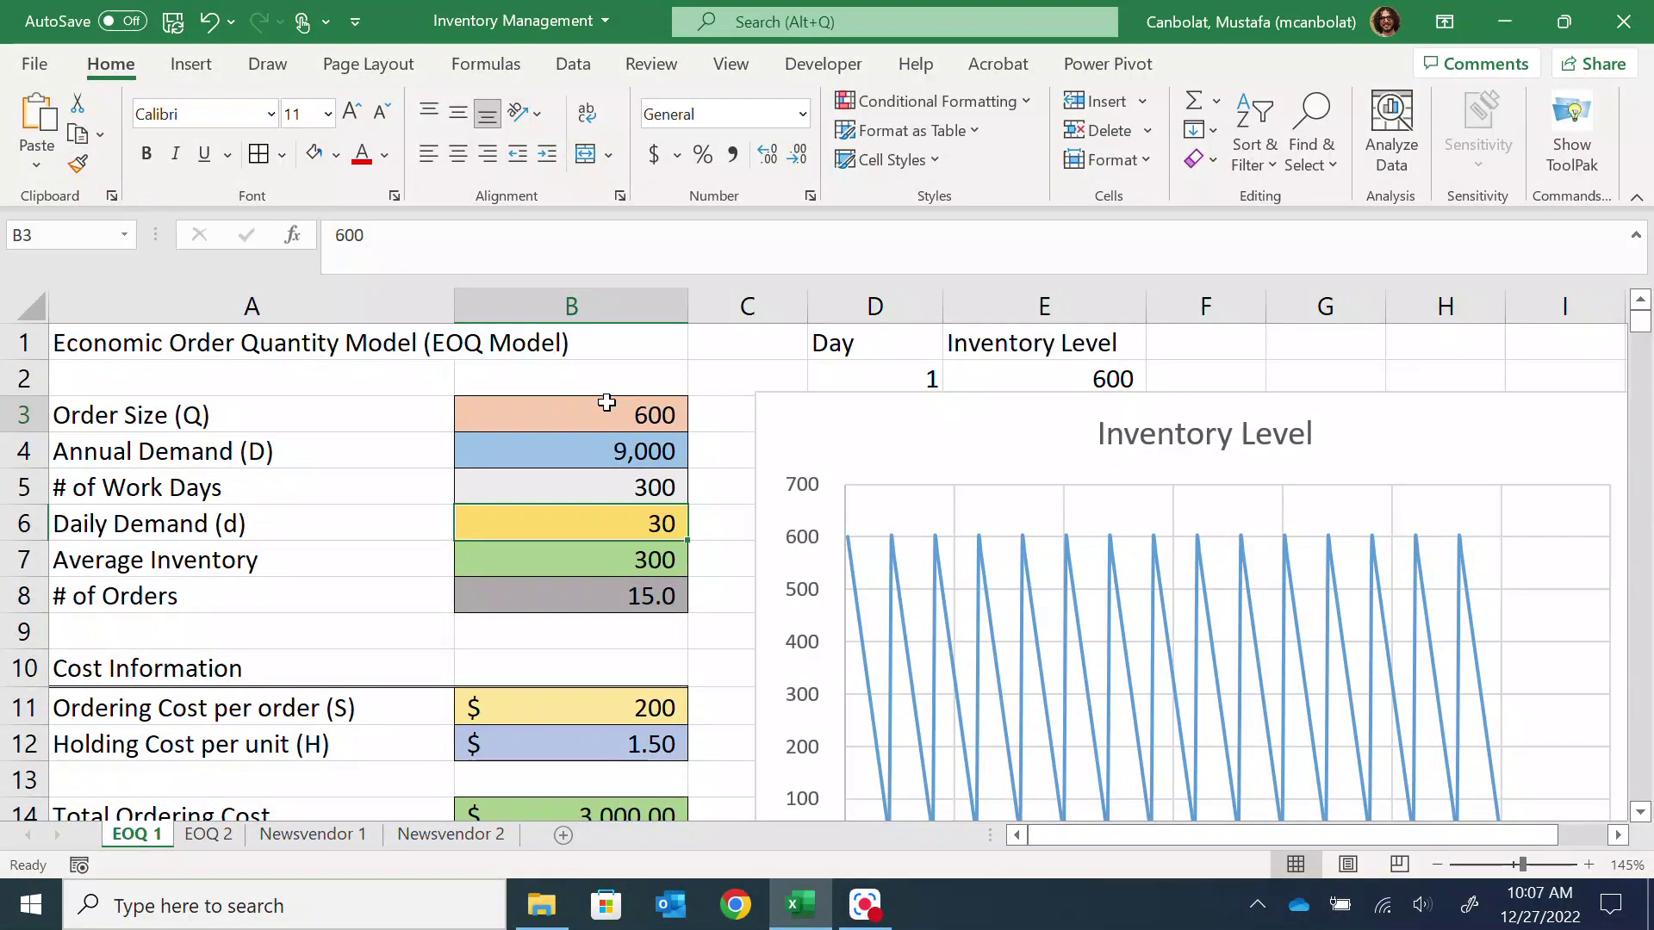
{"action": "type", "text": "4500"}
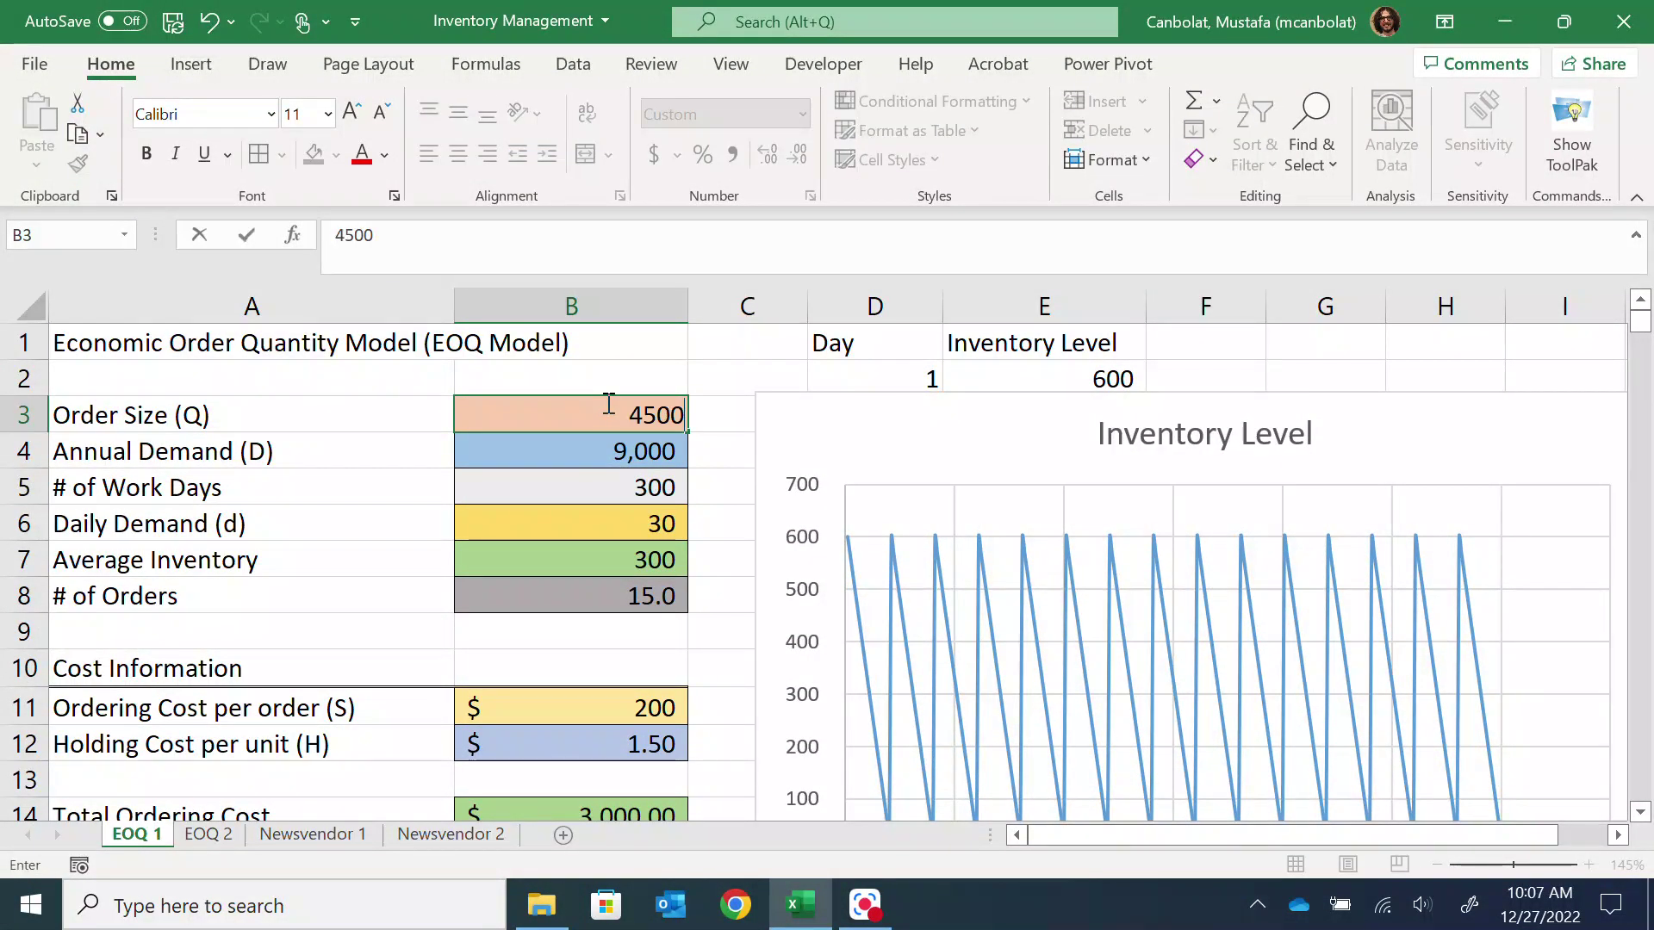
{"action": "key", "text": "Return"}
{"action": "scroll", "coordinate": [607, 402], "scroll_direction": "down", "scroll_amount": 3}
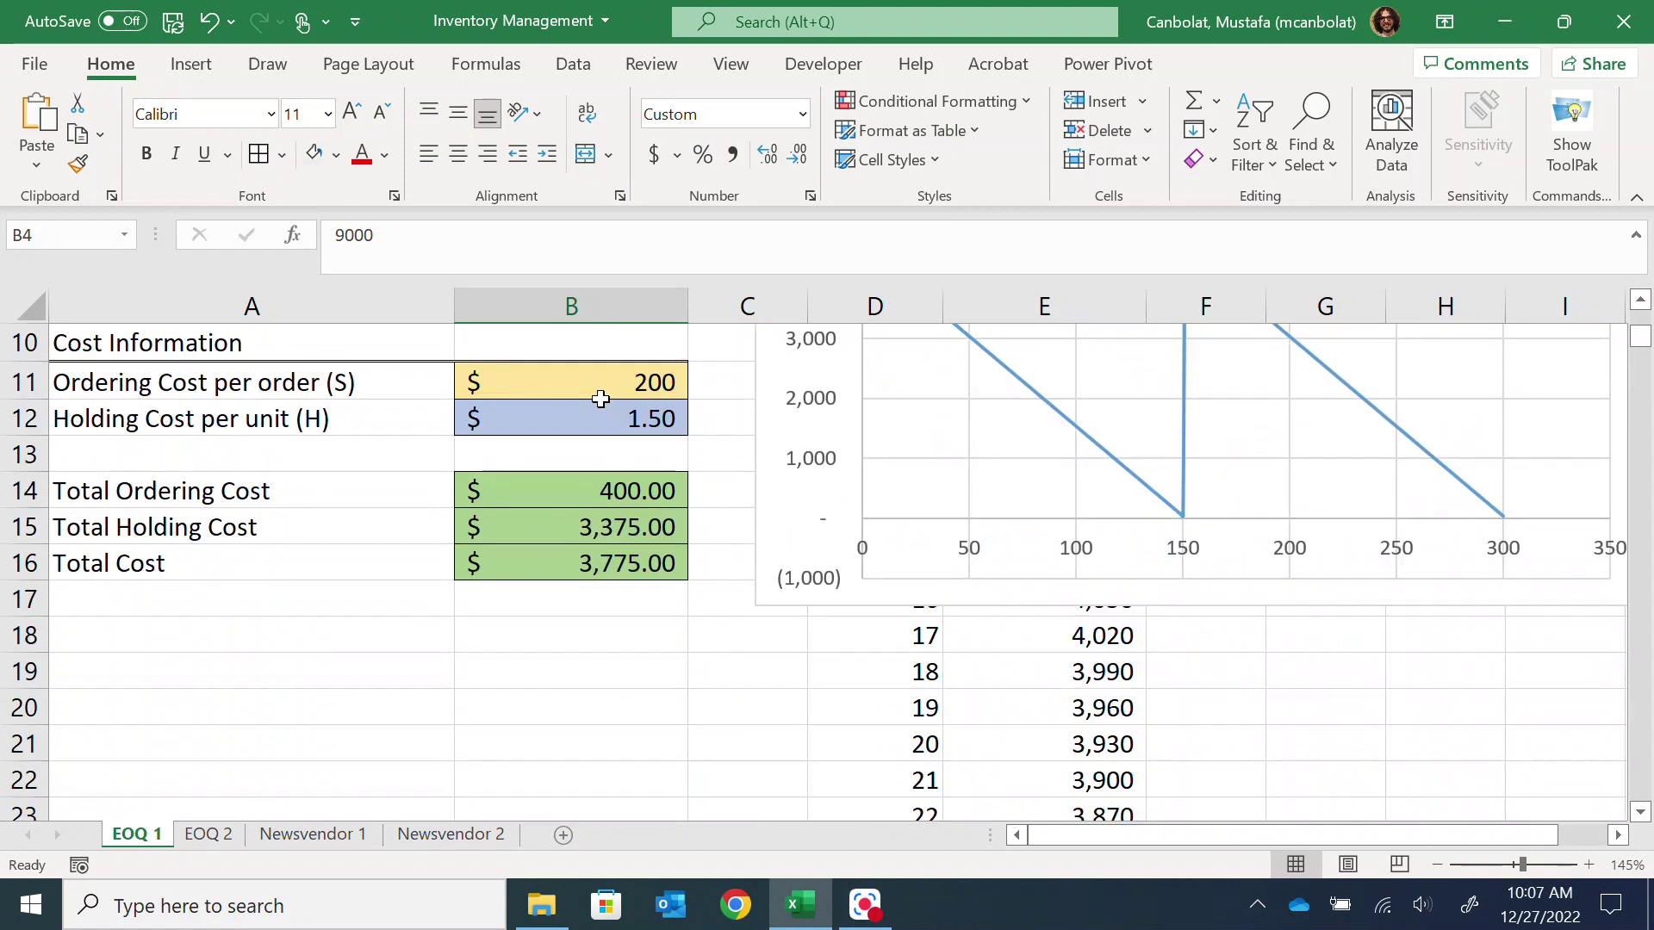
{"action": "scroll", "coordinate": [618, 457], "scroll_direction": "up", "scroll_amount": 1}
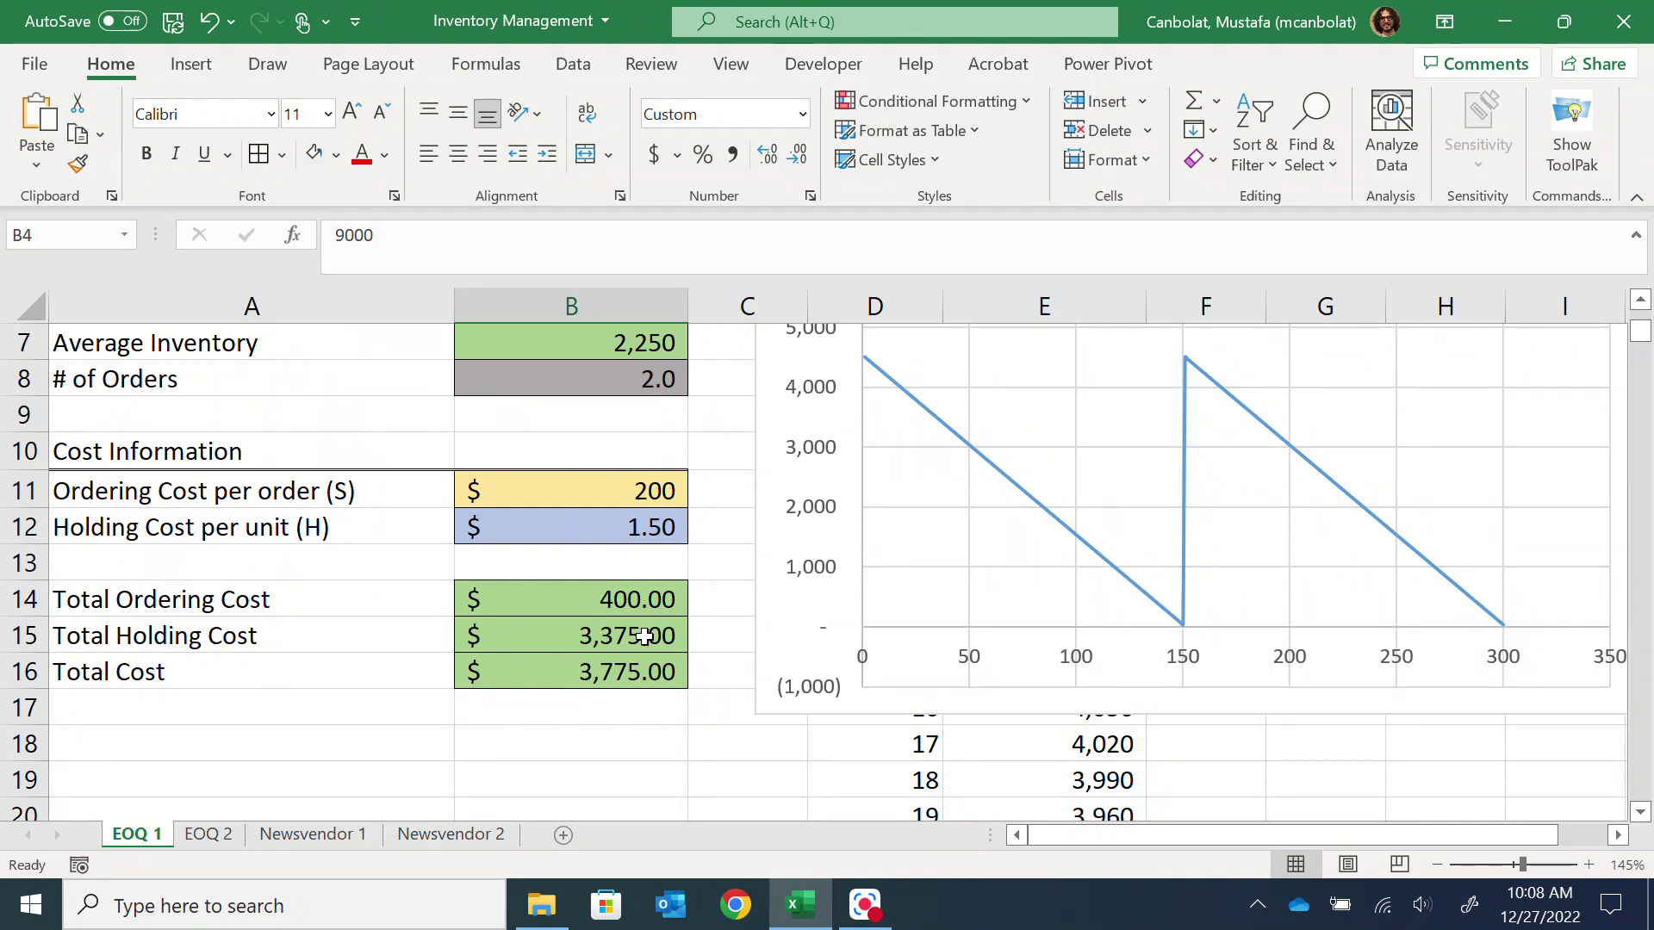
{"action": "scroll", "coordinate": [646, 613], "scroll_direction": "up", "scroll_amount": 2}
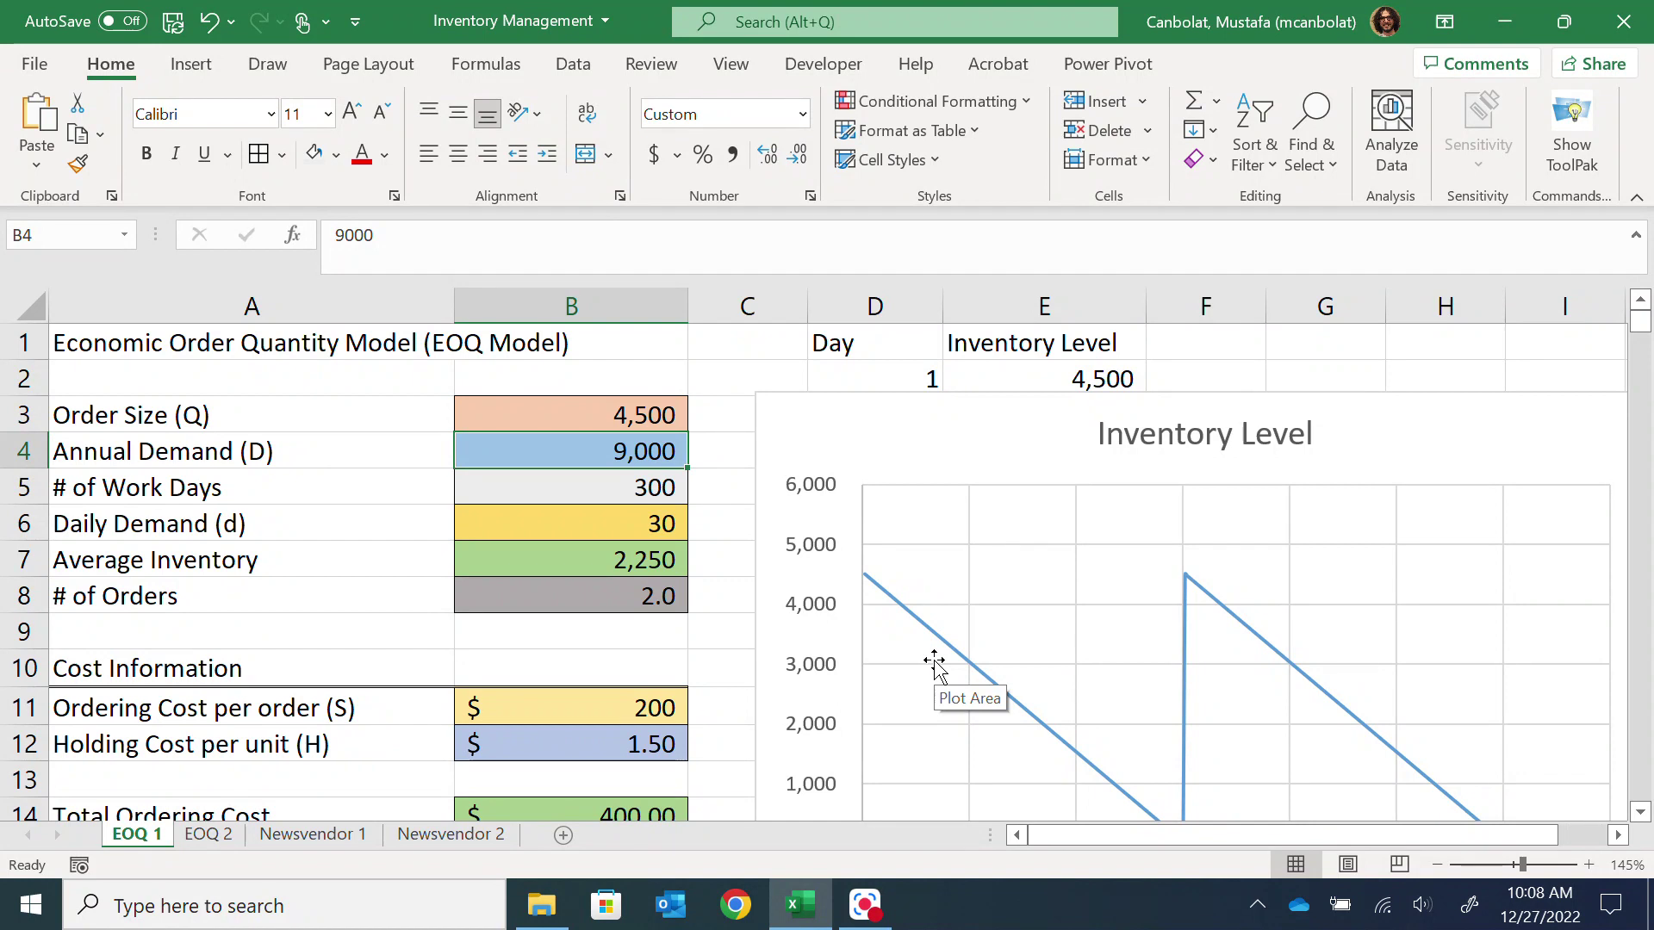
{"action": "scroll", "coordinate": [934, 661], "scroll_direction": "down", "scroll_amount": 2}
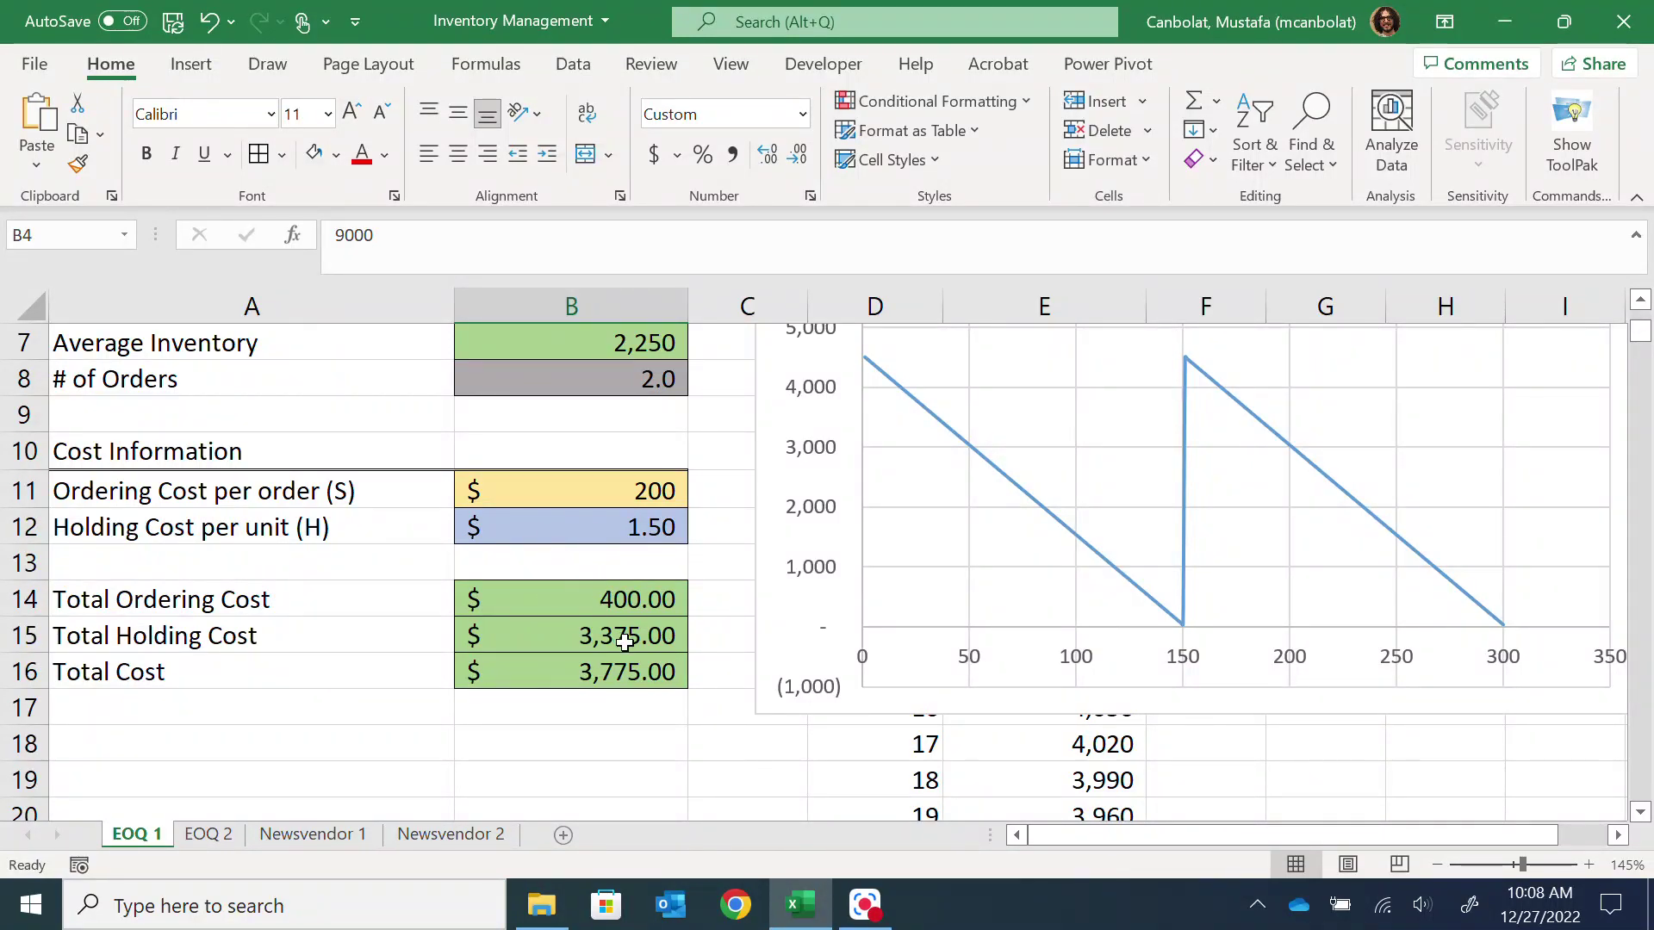
Step: Check the add-ins page of Excel Options for the Solver Add-in and the managed Excel add-ins, and close the options
{"action": "left_click", "coordinate": [631, 668]}
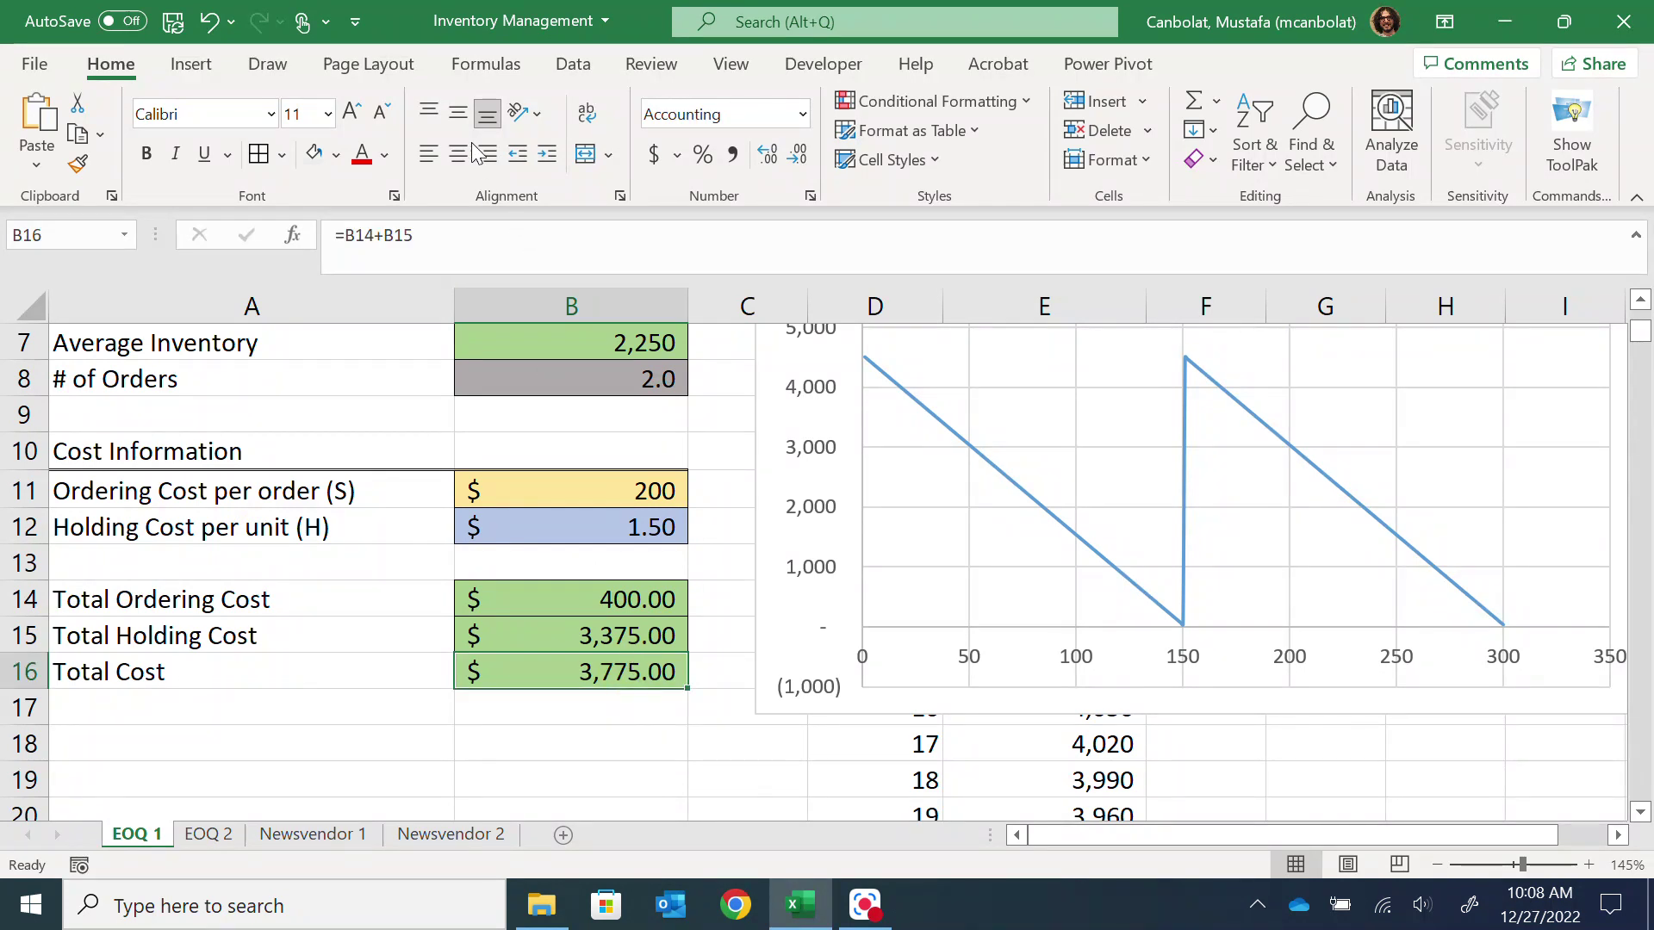
{"action": "left_click", "coordinate": [581, 67]}
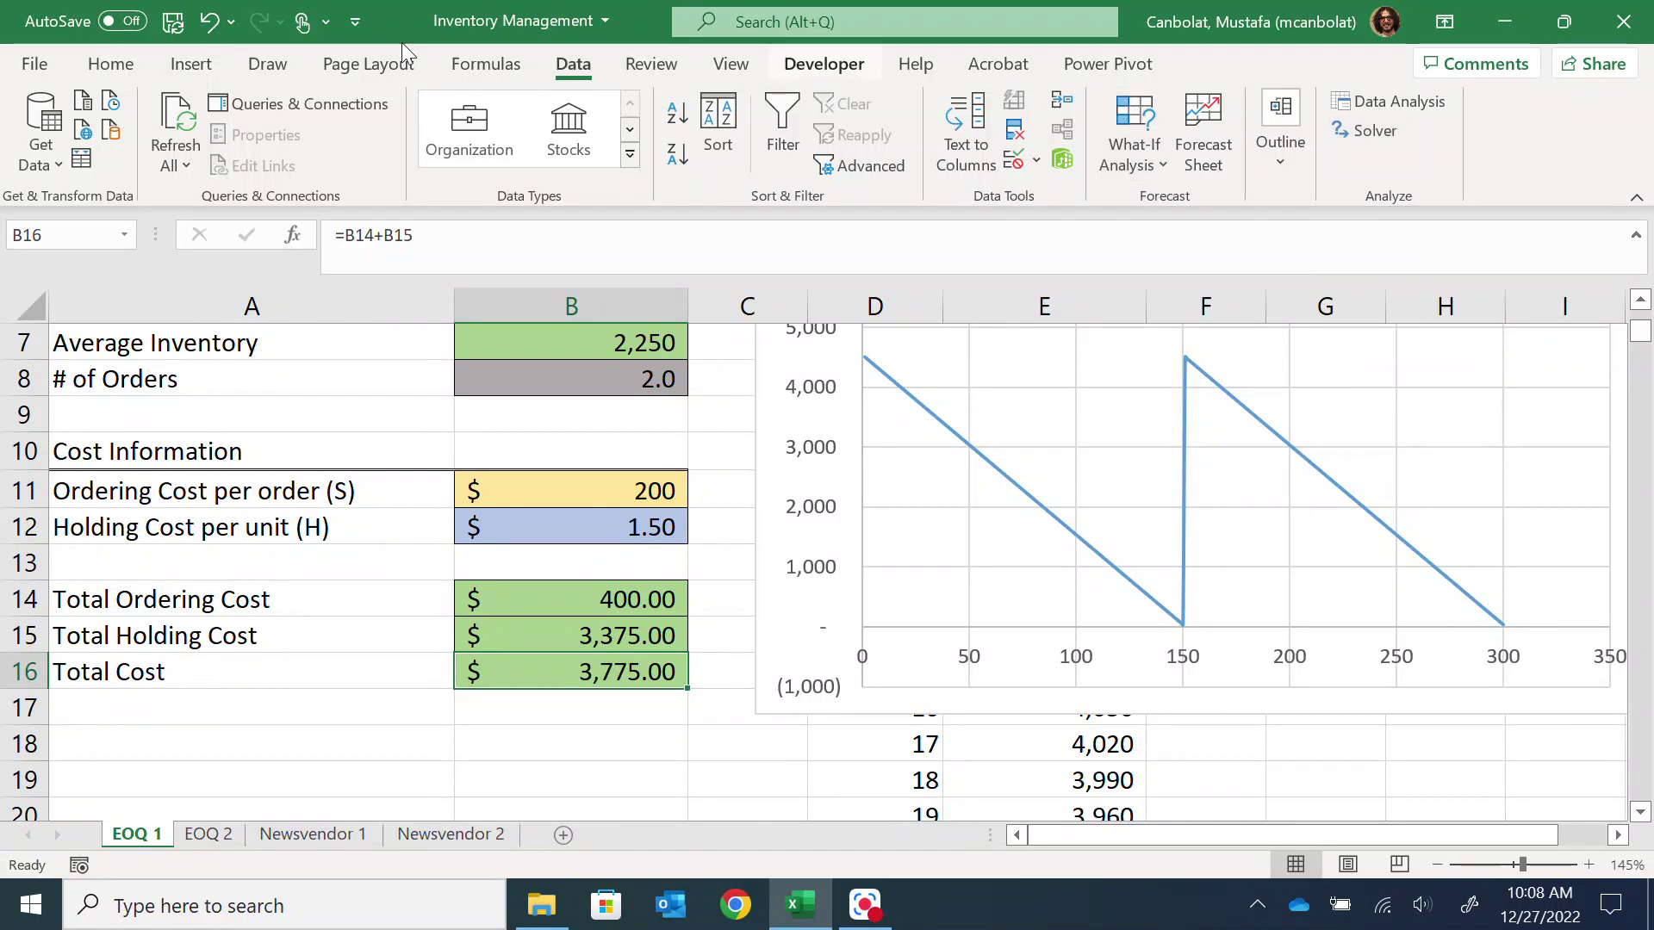
{"action": "left_click", "coordinate": [38, 74]}
{"action": "left_click", "coordinate": [81, 810]}
{"action": "left_click", "coordinate": [188, 815]}
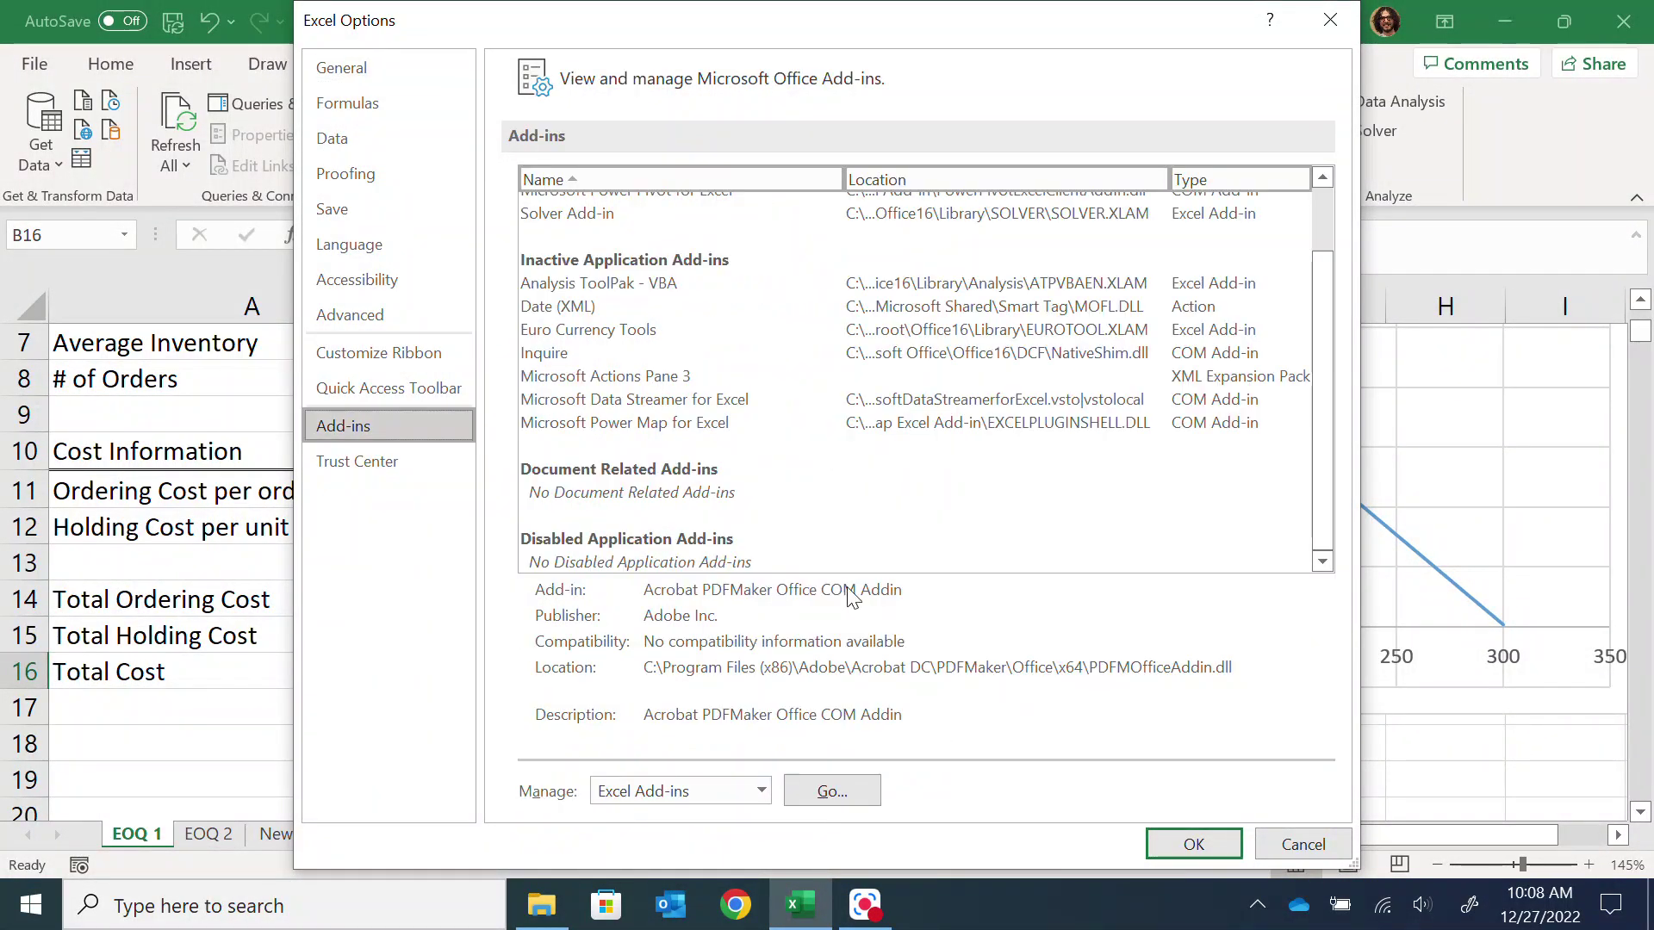
{"action": "left_click", "coordinate": [1218, 851]}
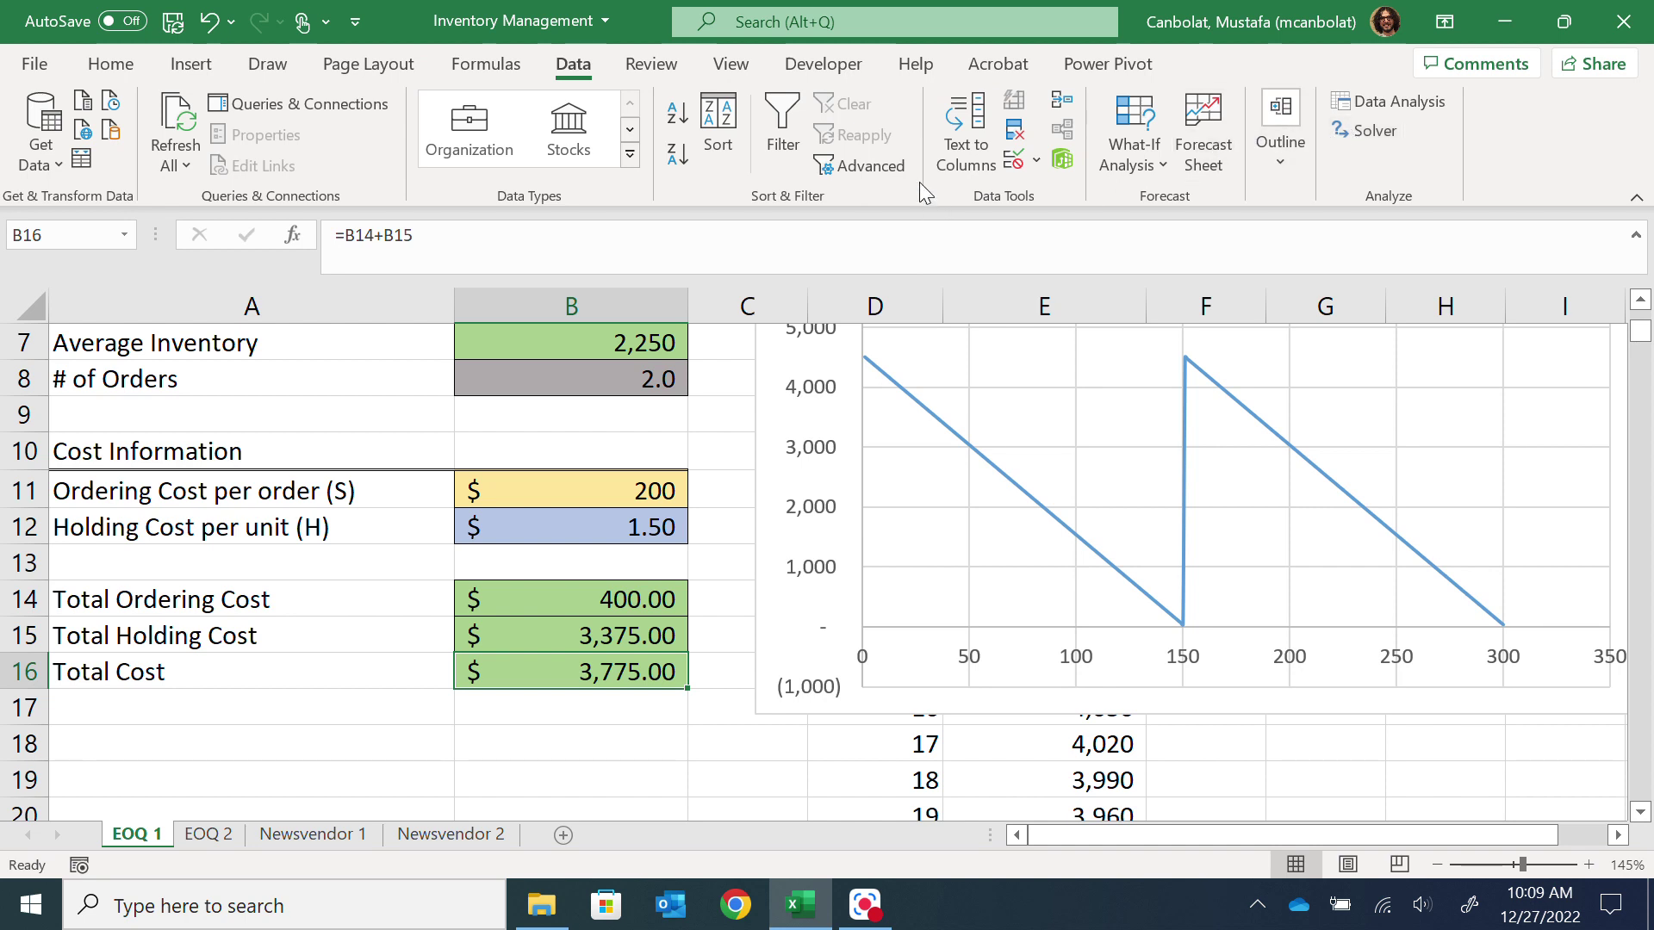
Step: Check in the list of available add-ins whether the Solver Add-in is enabled, and close the list without changes
{"action": "key", "text": "alt+t"}
{"action": "key", "text": "u"}
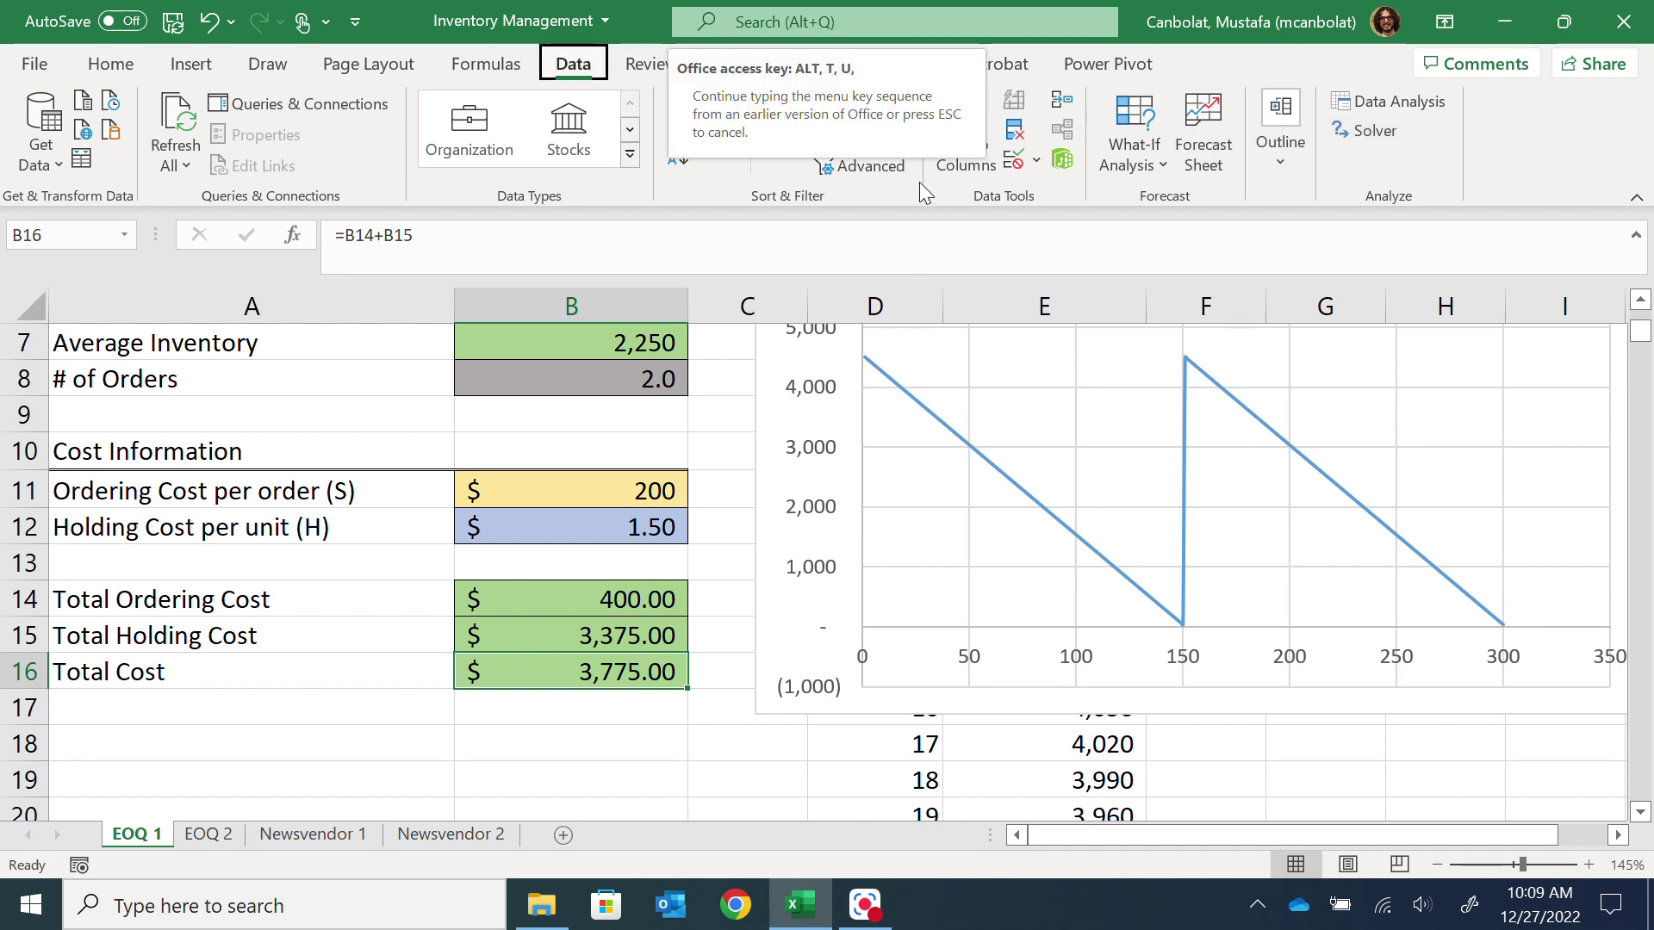
{"action": "left_click", "coordinate": [733, 404]}
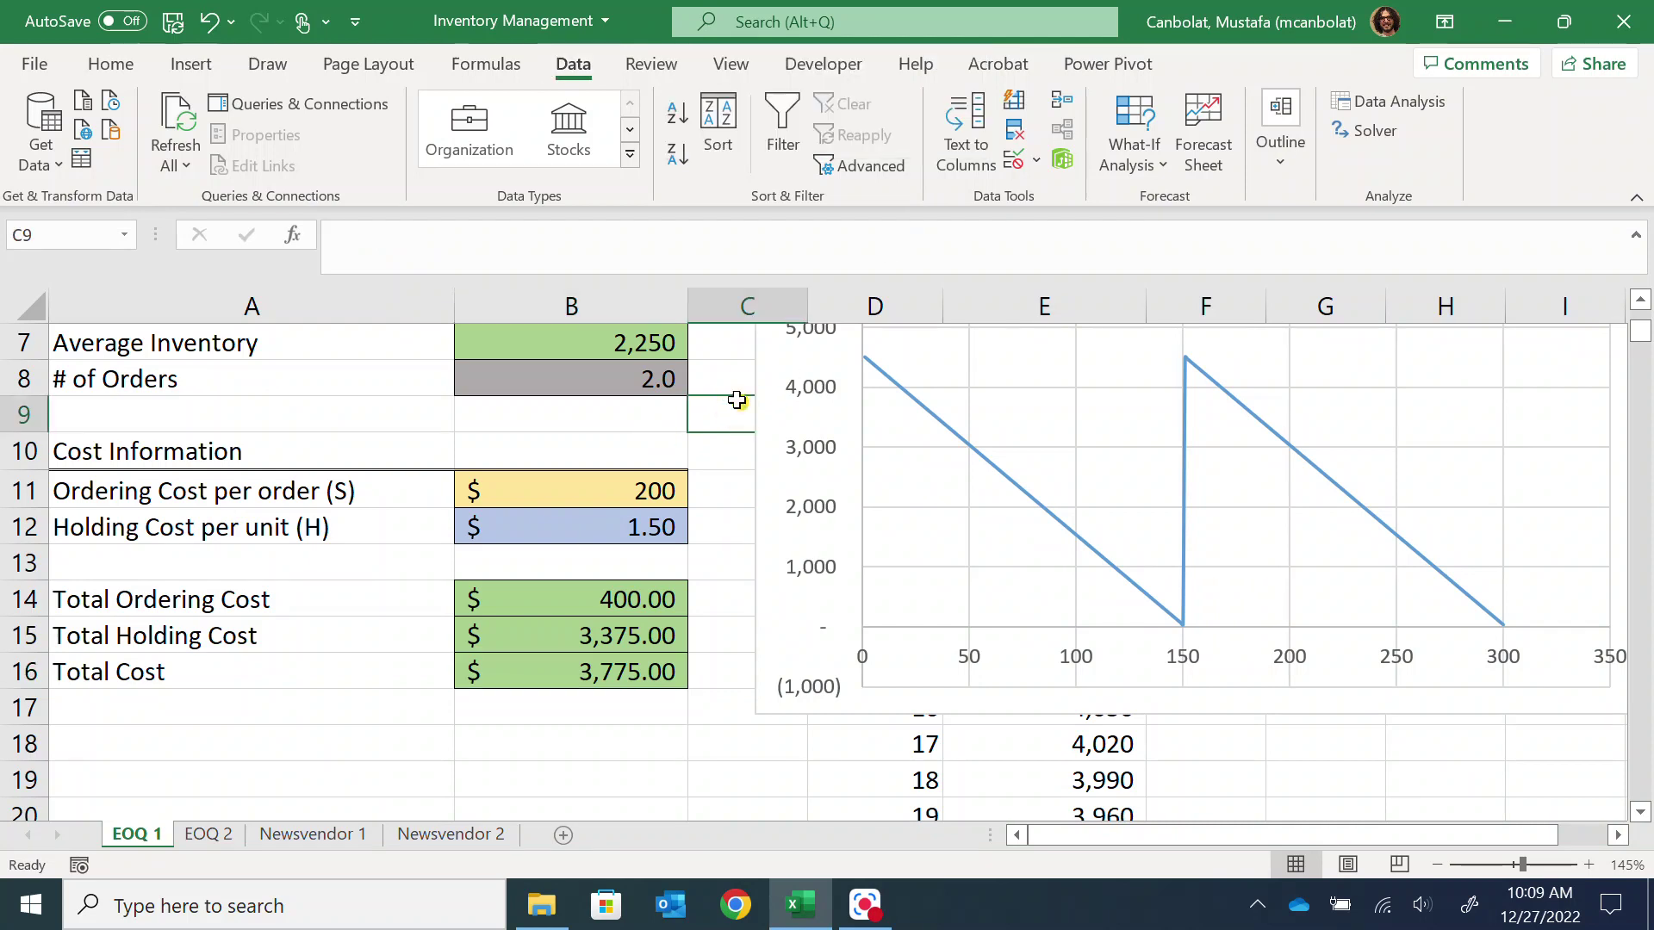
{"action": "key", "text": "alt+t"}
{"action": "key", "text": "i"}
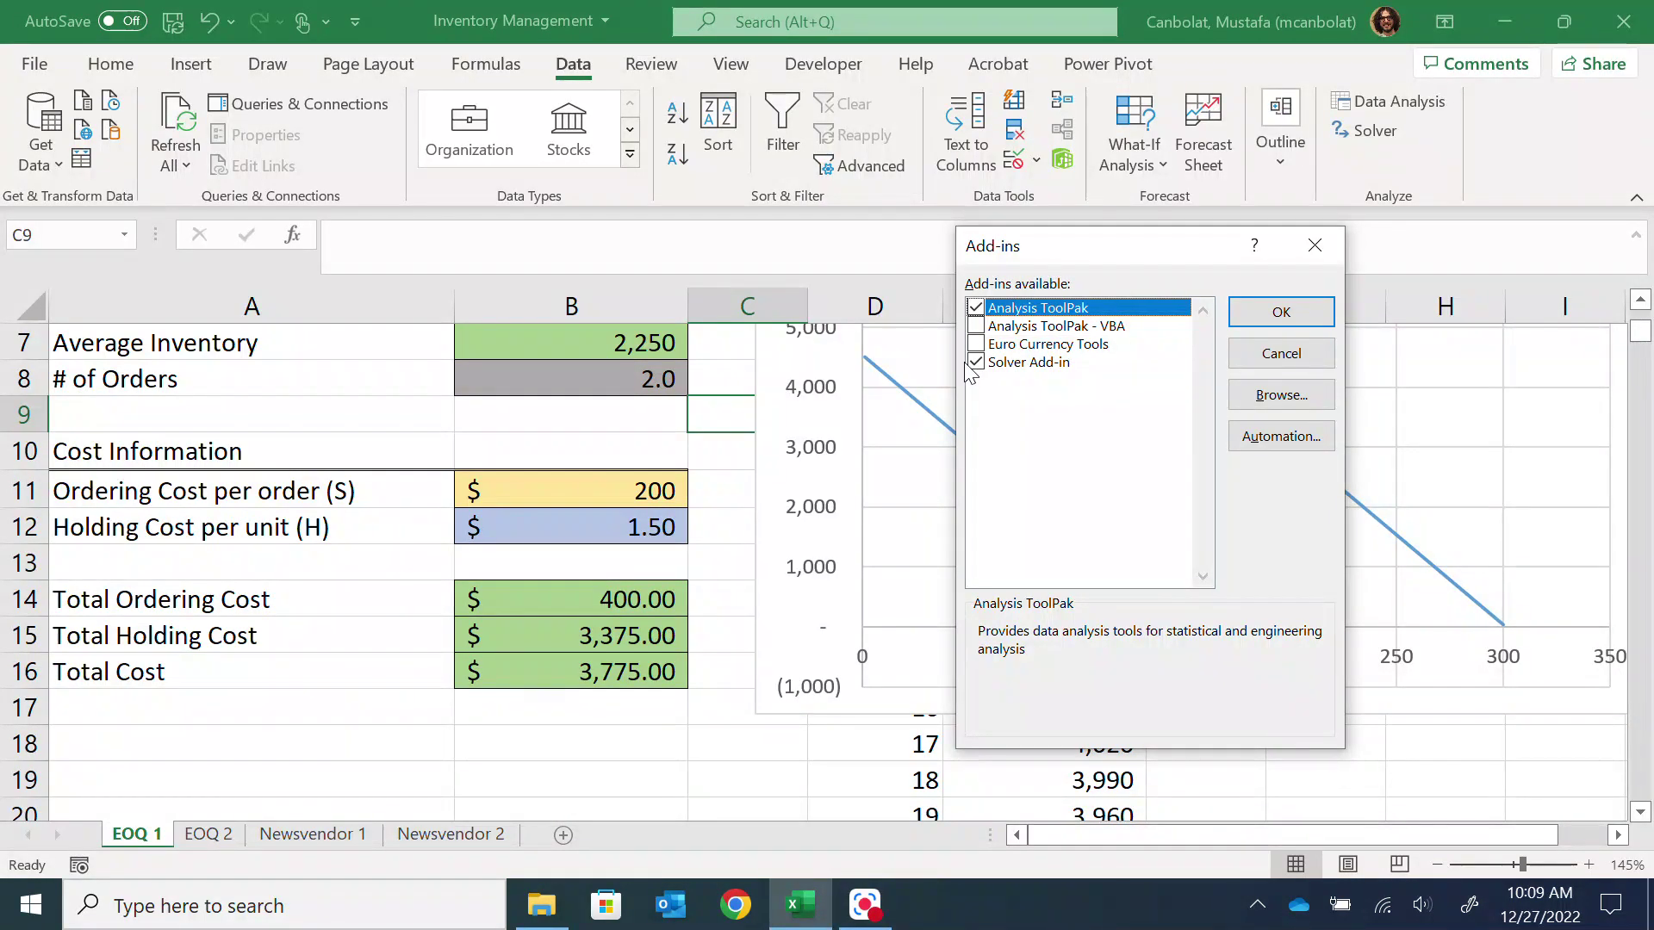
{"action": "left_click", "coordinate": [1315, 247]}
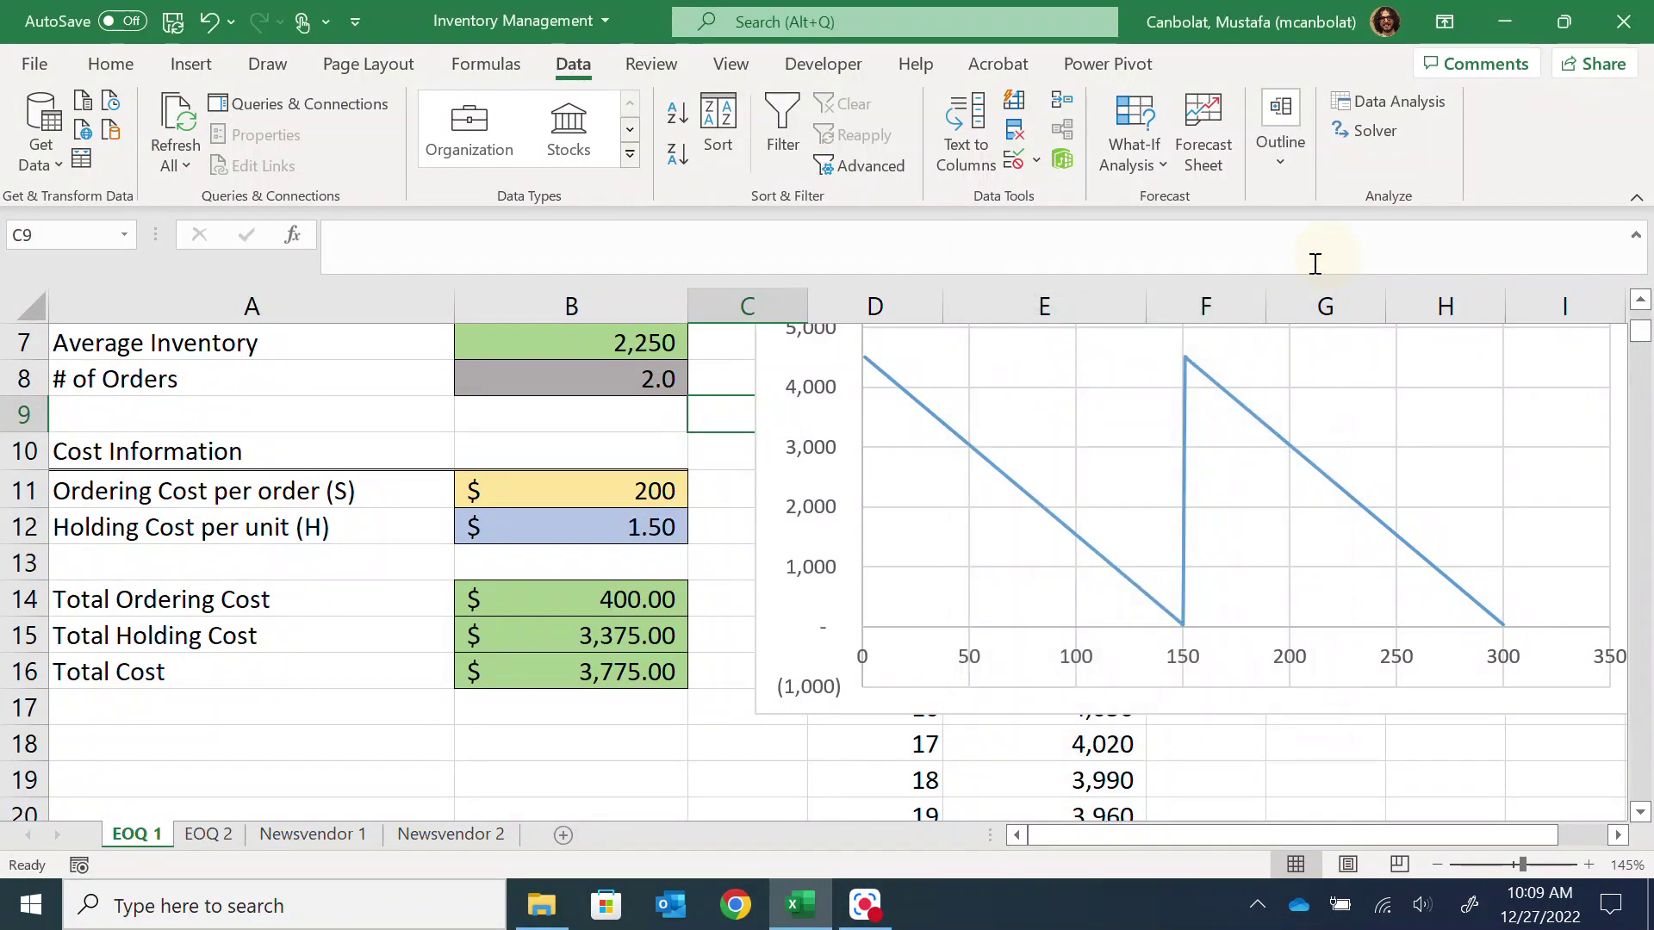
Step: Try to minimise Total Cost in B16 with Solver by changing B3, using GRG Nonlinear with non-negative variables
{"action": "left_click", "coordinate": [638, 673]}
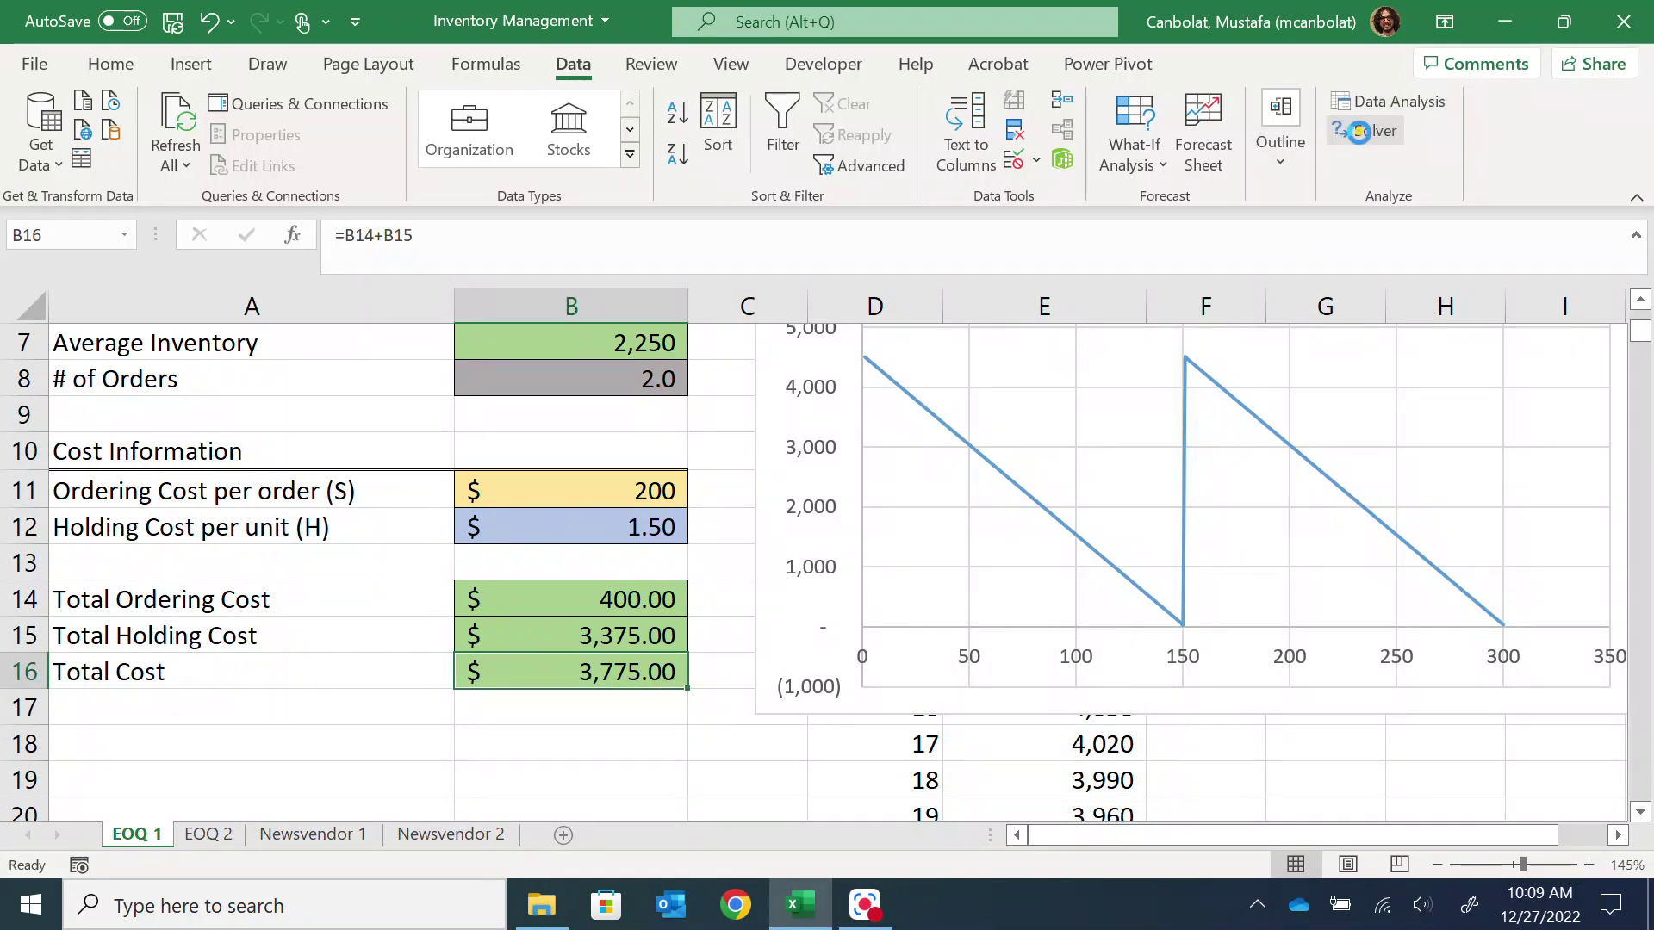
{"action": "left_click", "coordinate": [1366, 130]}
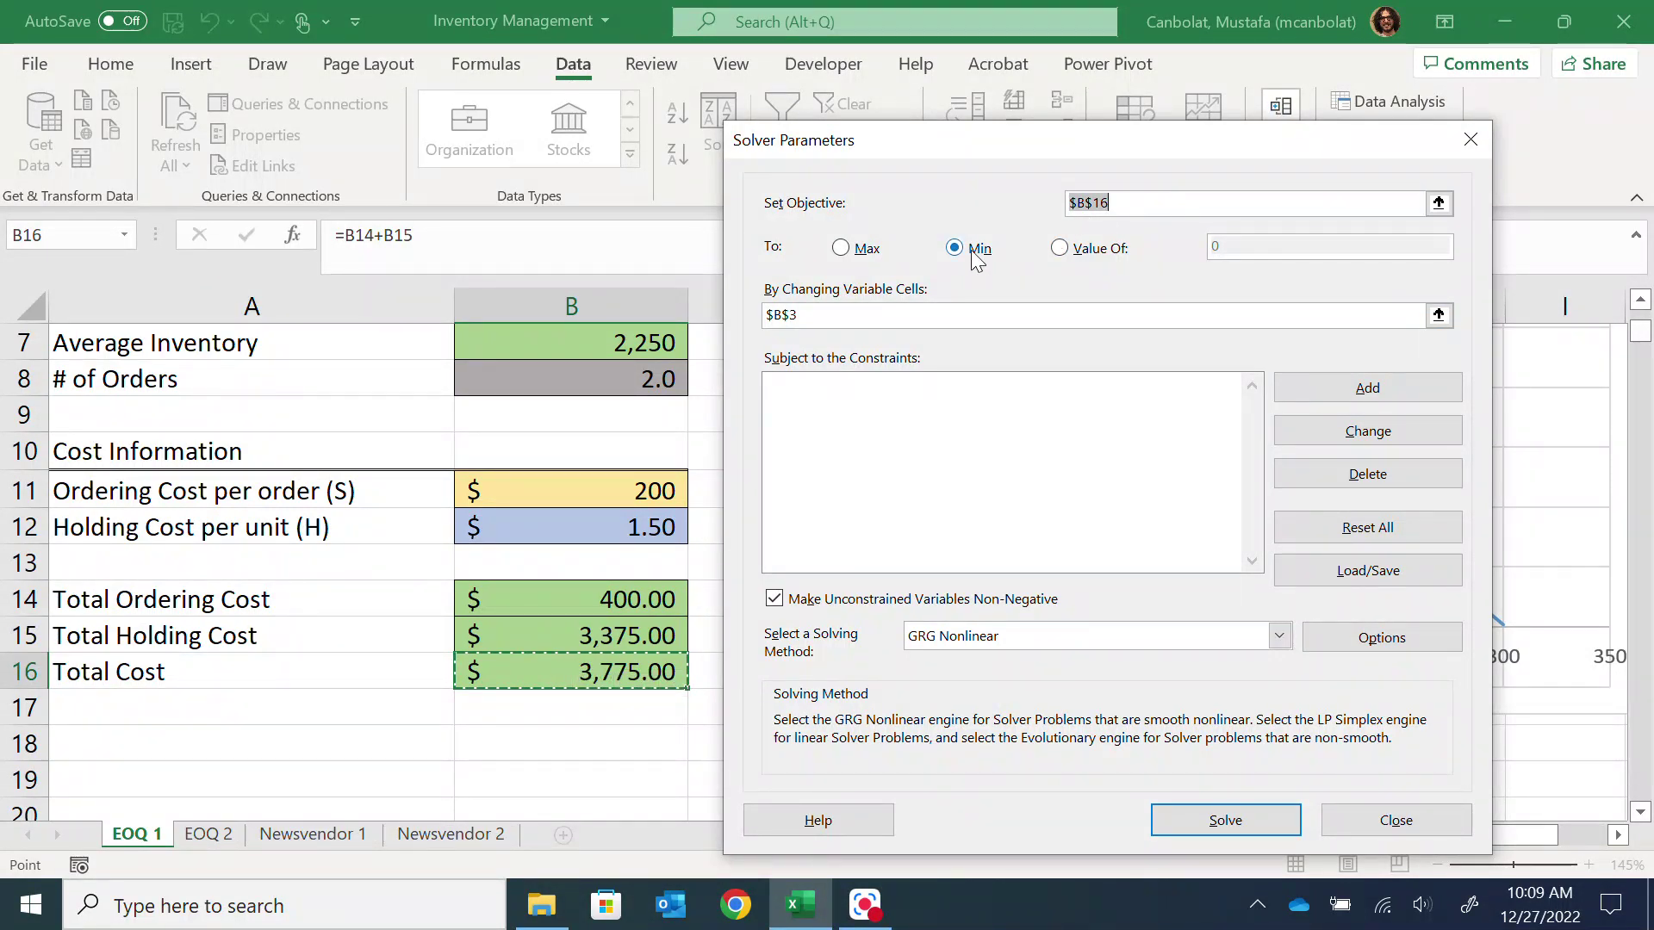
{"action": "left_click", "coordinate": [812, 319]}
{"action": "scroll", "coordinate": [576, 399], "scroll_direction": "up", "scroll_amount": 1}
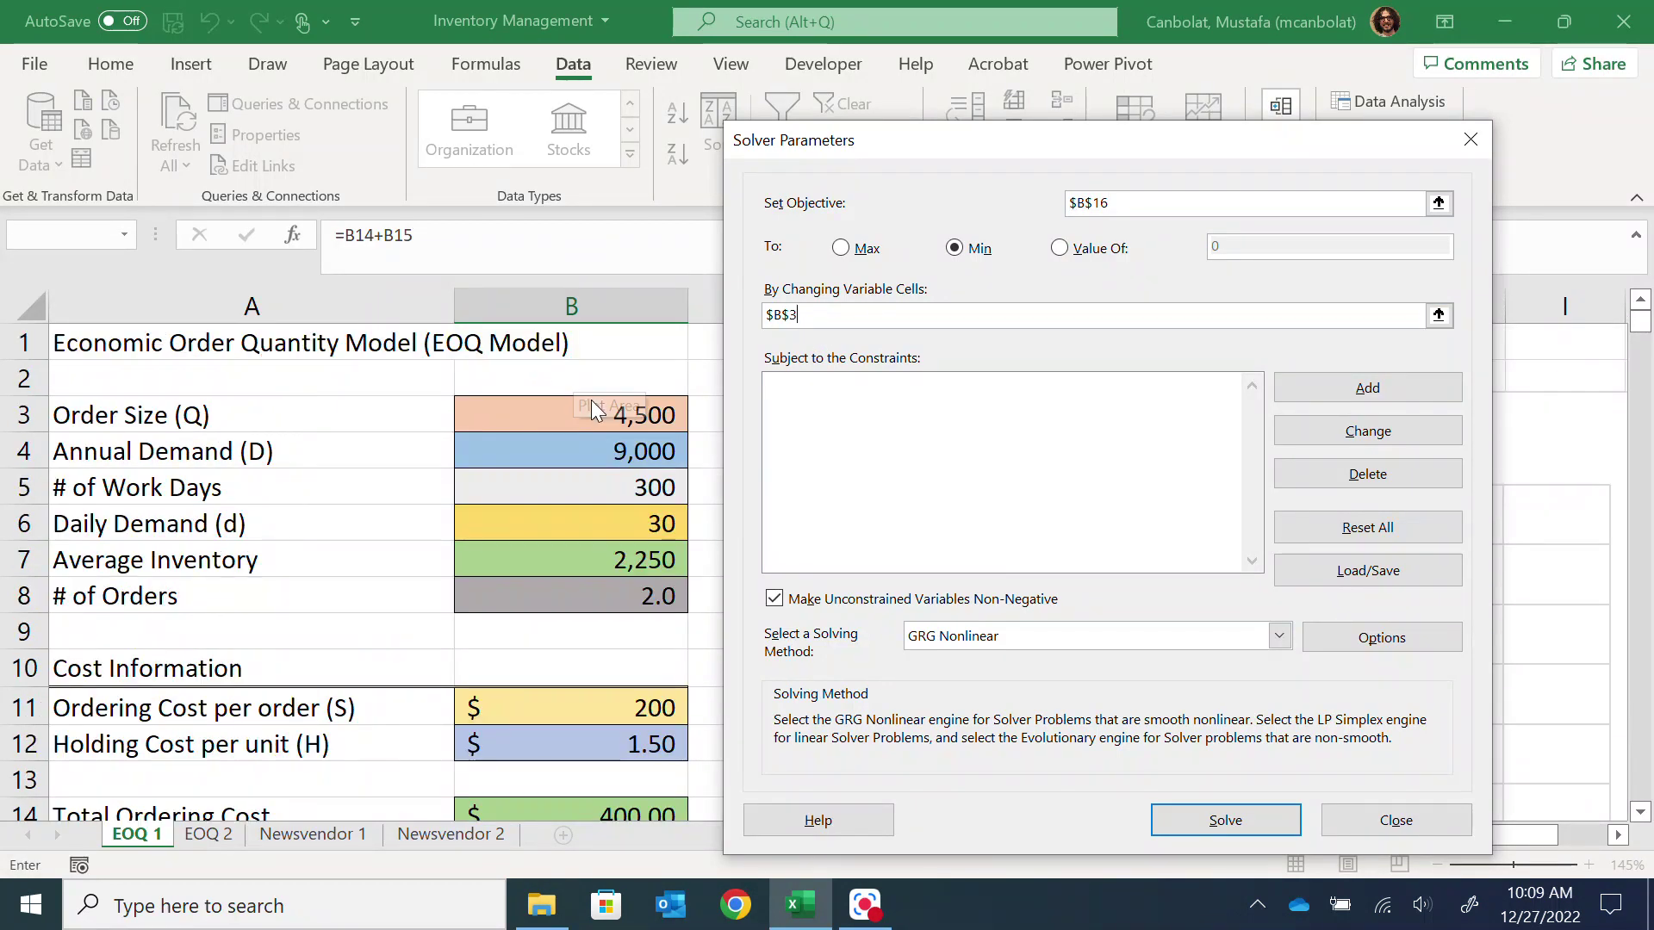
{"action": "scroll", "coordinate": [936, 440], "scroll_direction": "down", "scroll_amount": 2}
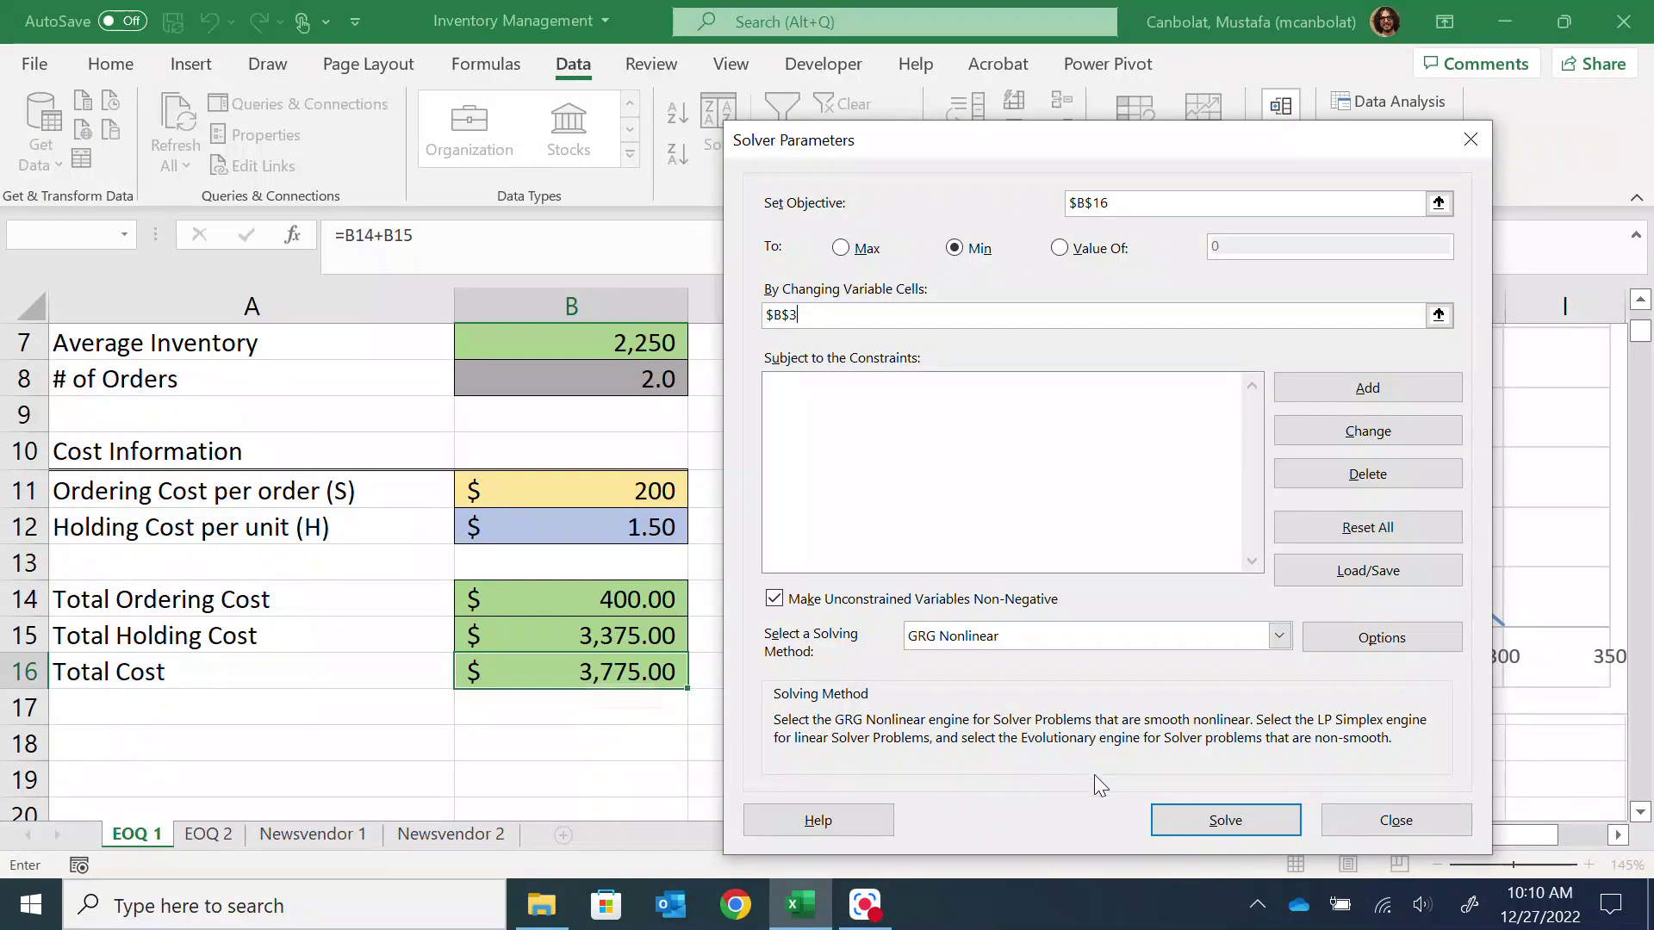
{"action": "left_click", "coordinate": [1282, 823]}
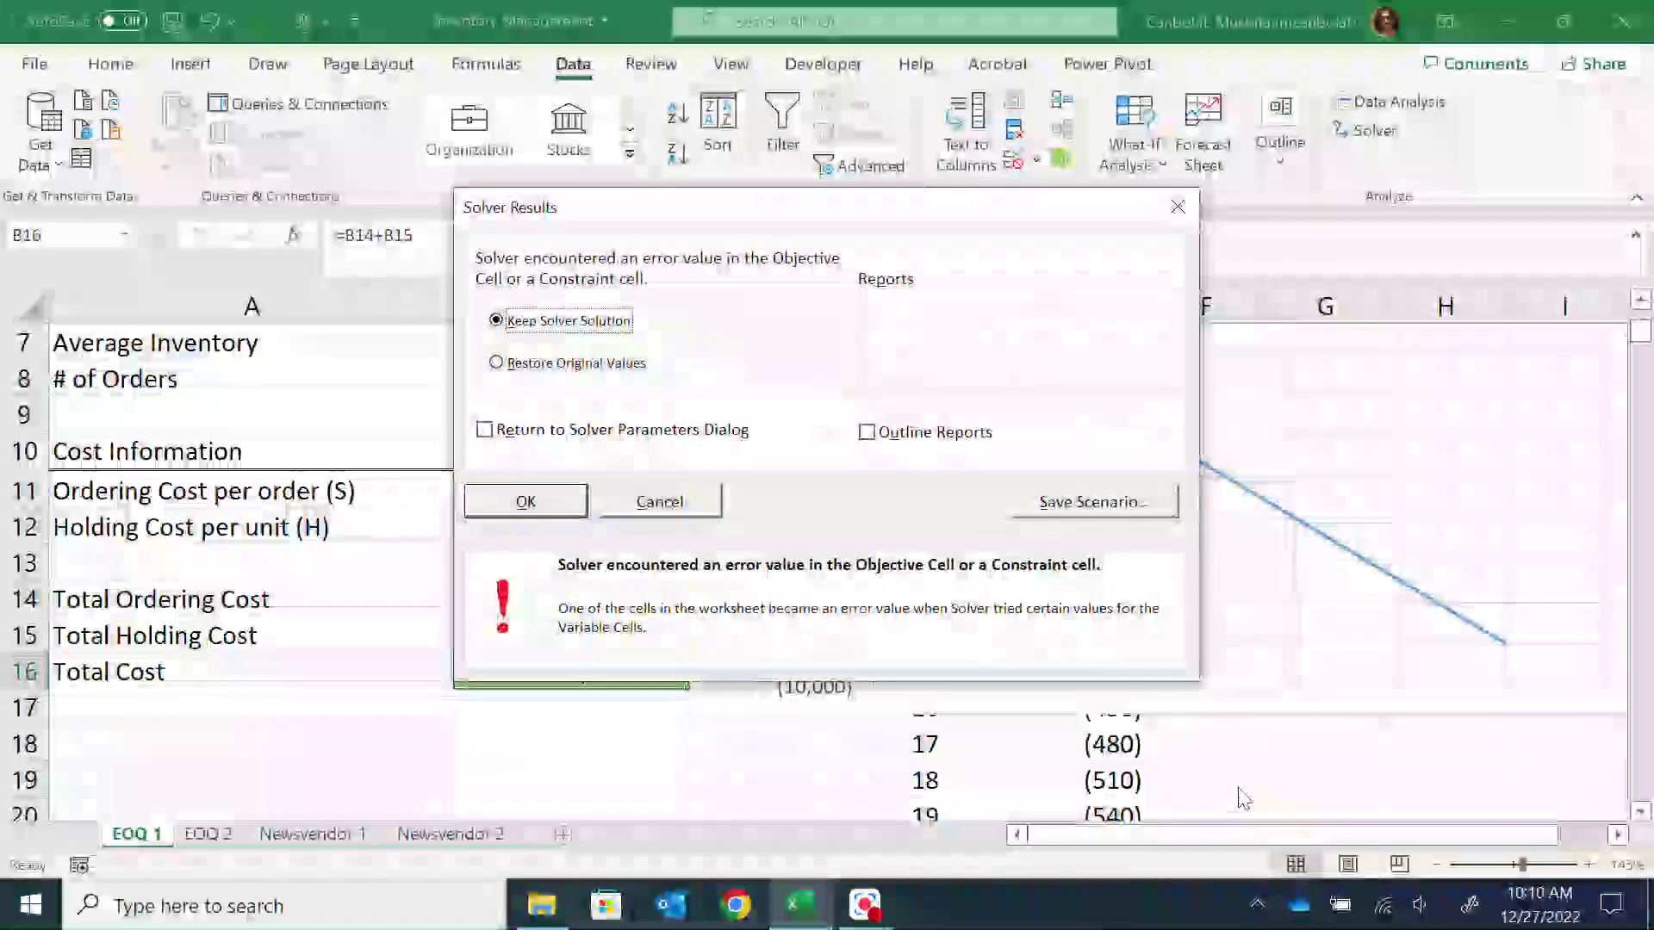
{"action": "left_click", "coordinate": [523, 503]}
Step: Set the Order Size (Q) in B3 to 300 as a new starting value
{"action": "scroll", "coordinate": [939, 556], "scroll_direction": "up", "scroll_amount": 2}
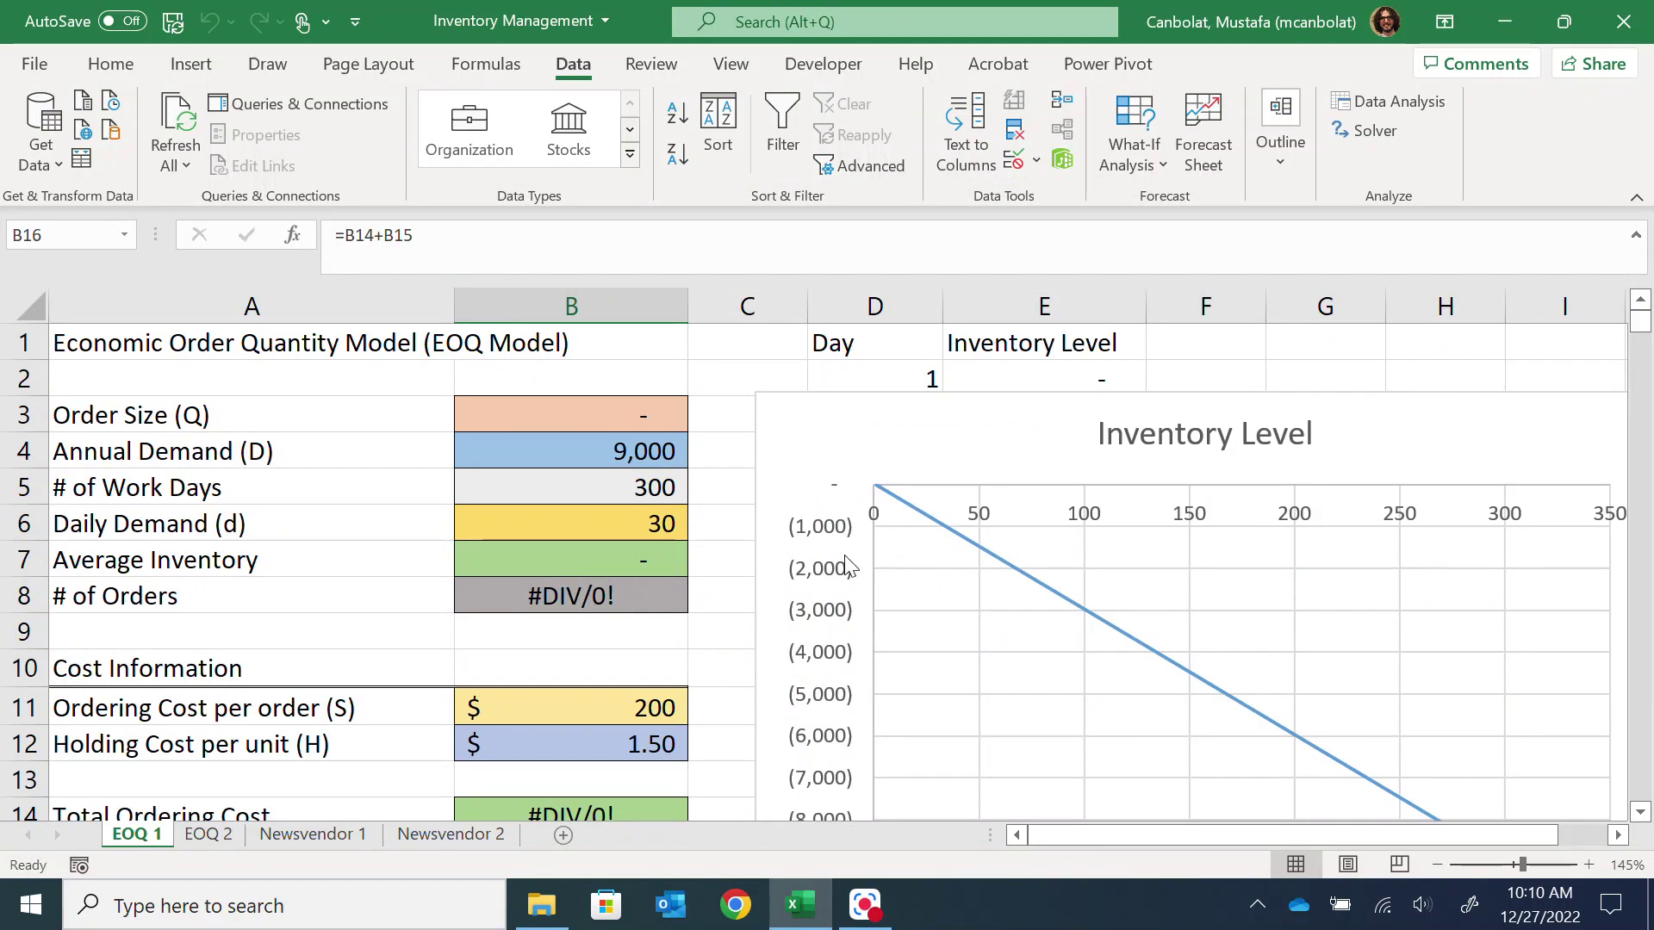
{"action": "left_click", "coordinate": [612, 412]}
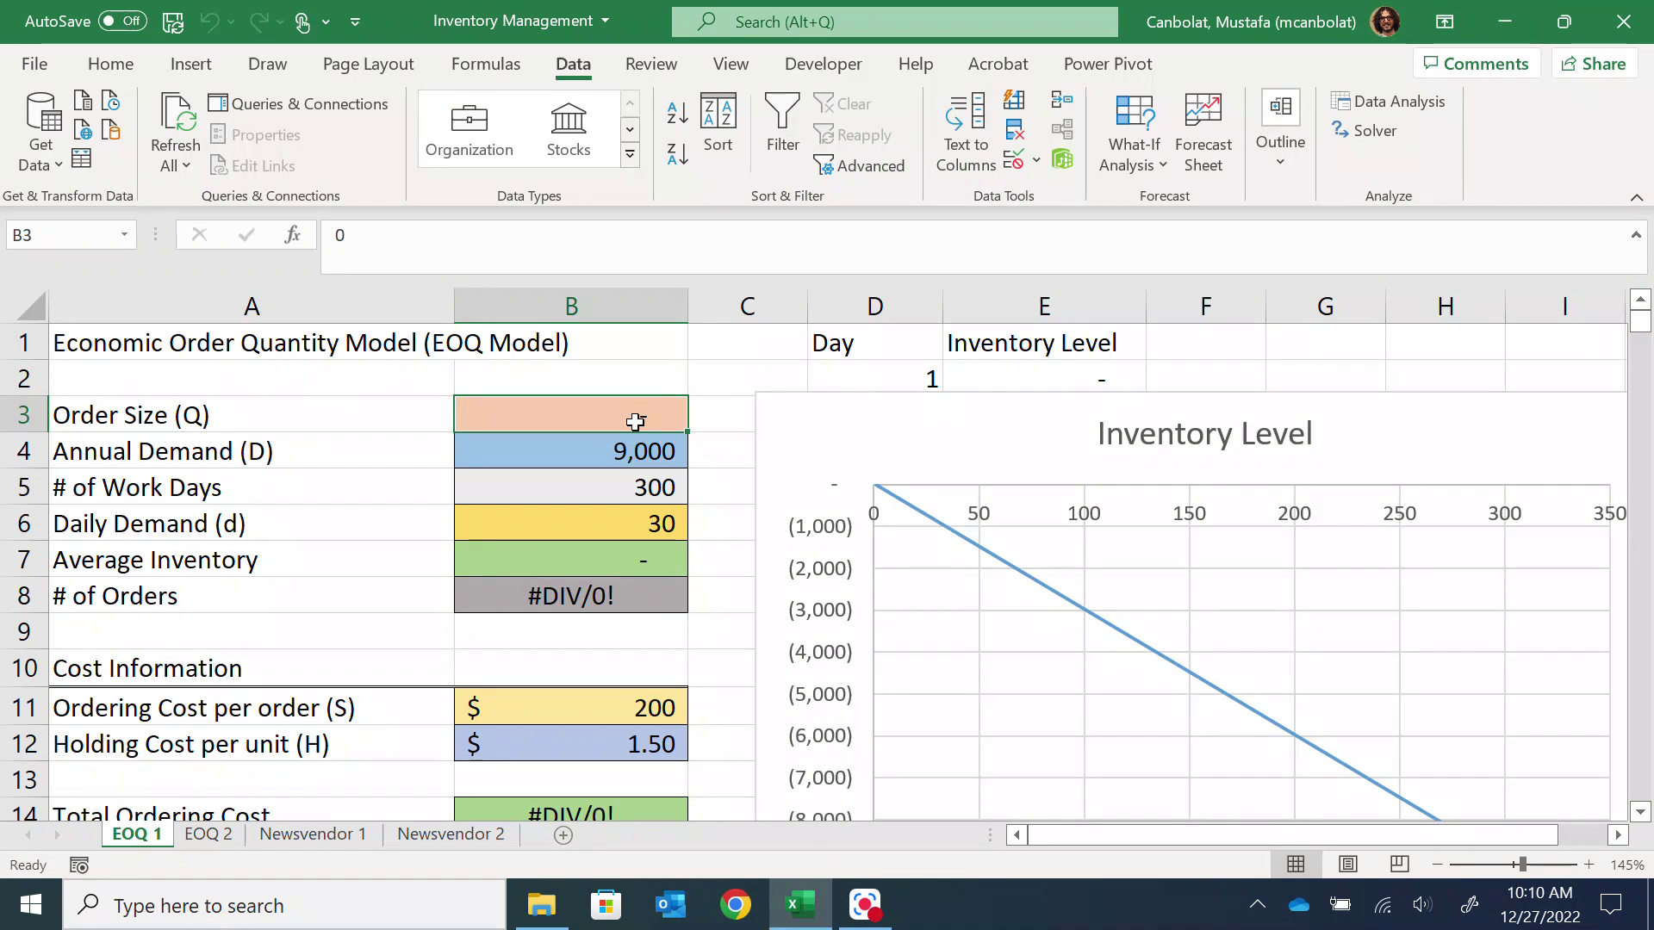
{"action": "type", "text": "3000"}
{"action": "key", "text": "BackSpace"}
{"action": "key", "text": "Return"}
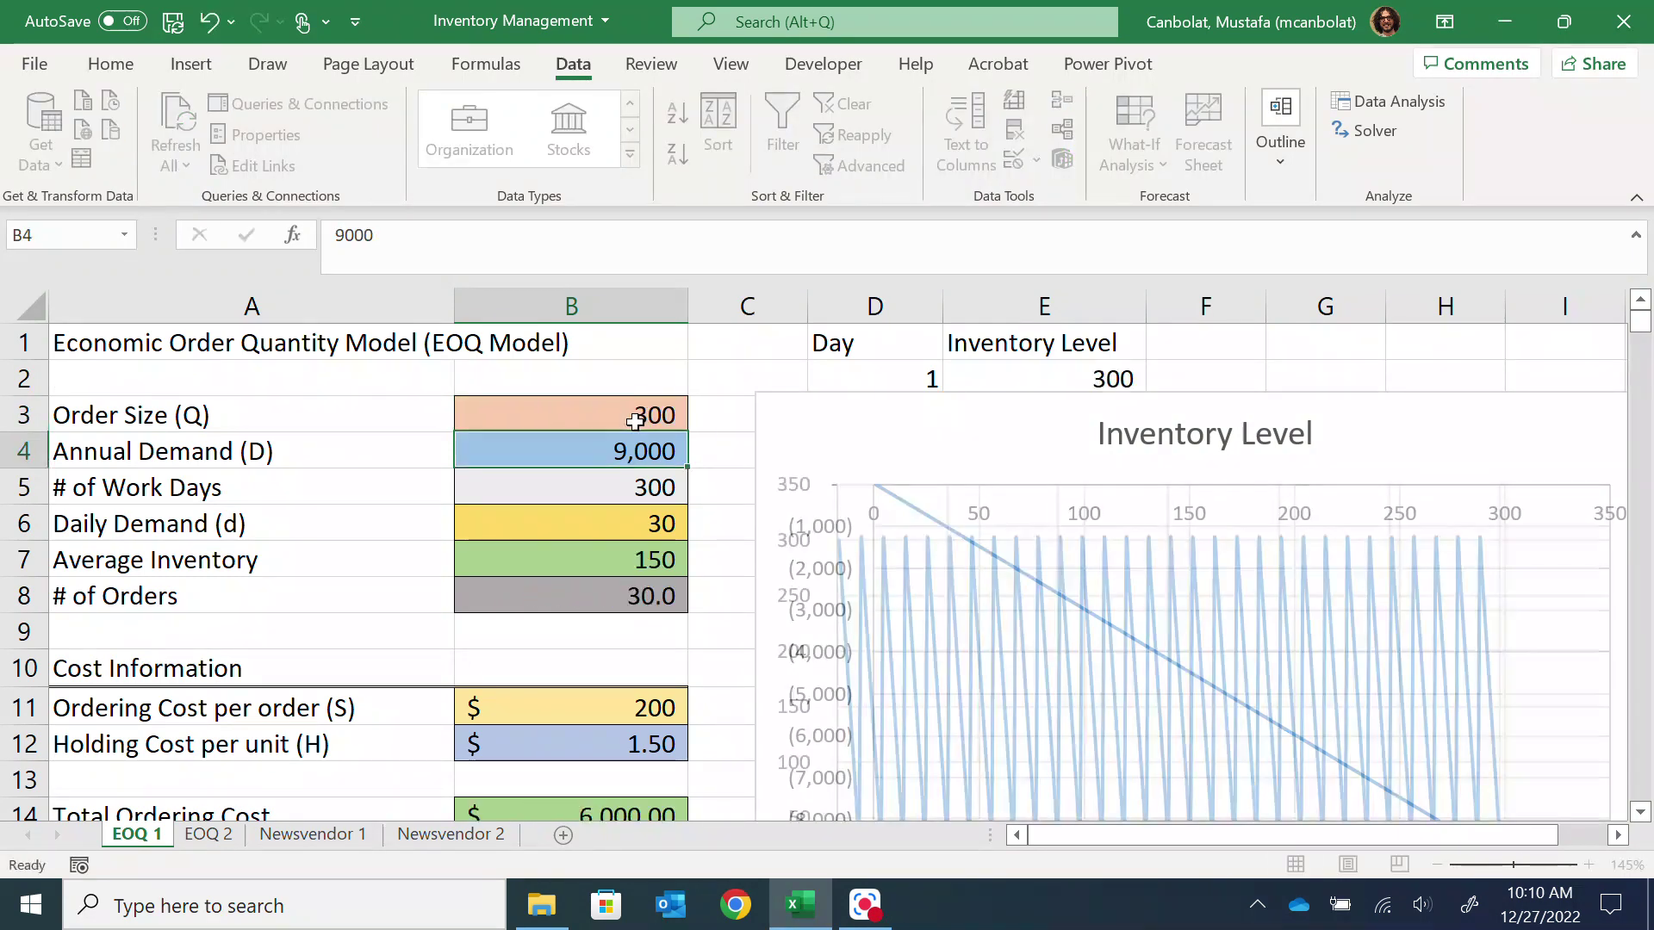
Step: Rerun Solver with the existing parameters to minimise Total Cost, and keep the Solver solution
{"action": "left_click", "coordinate": [1365, 133]}
{"action": "left_click", "coordinate": [1210, 811]}
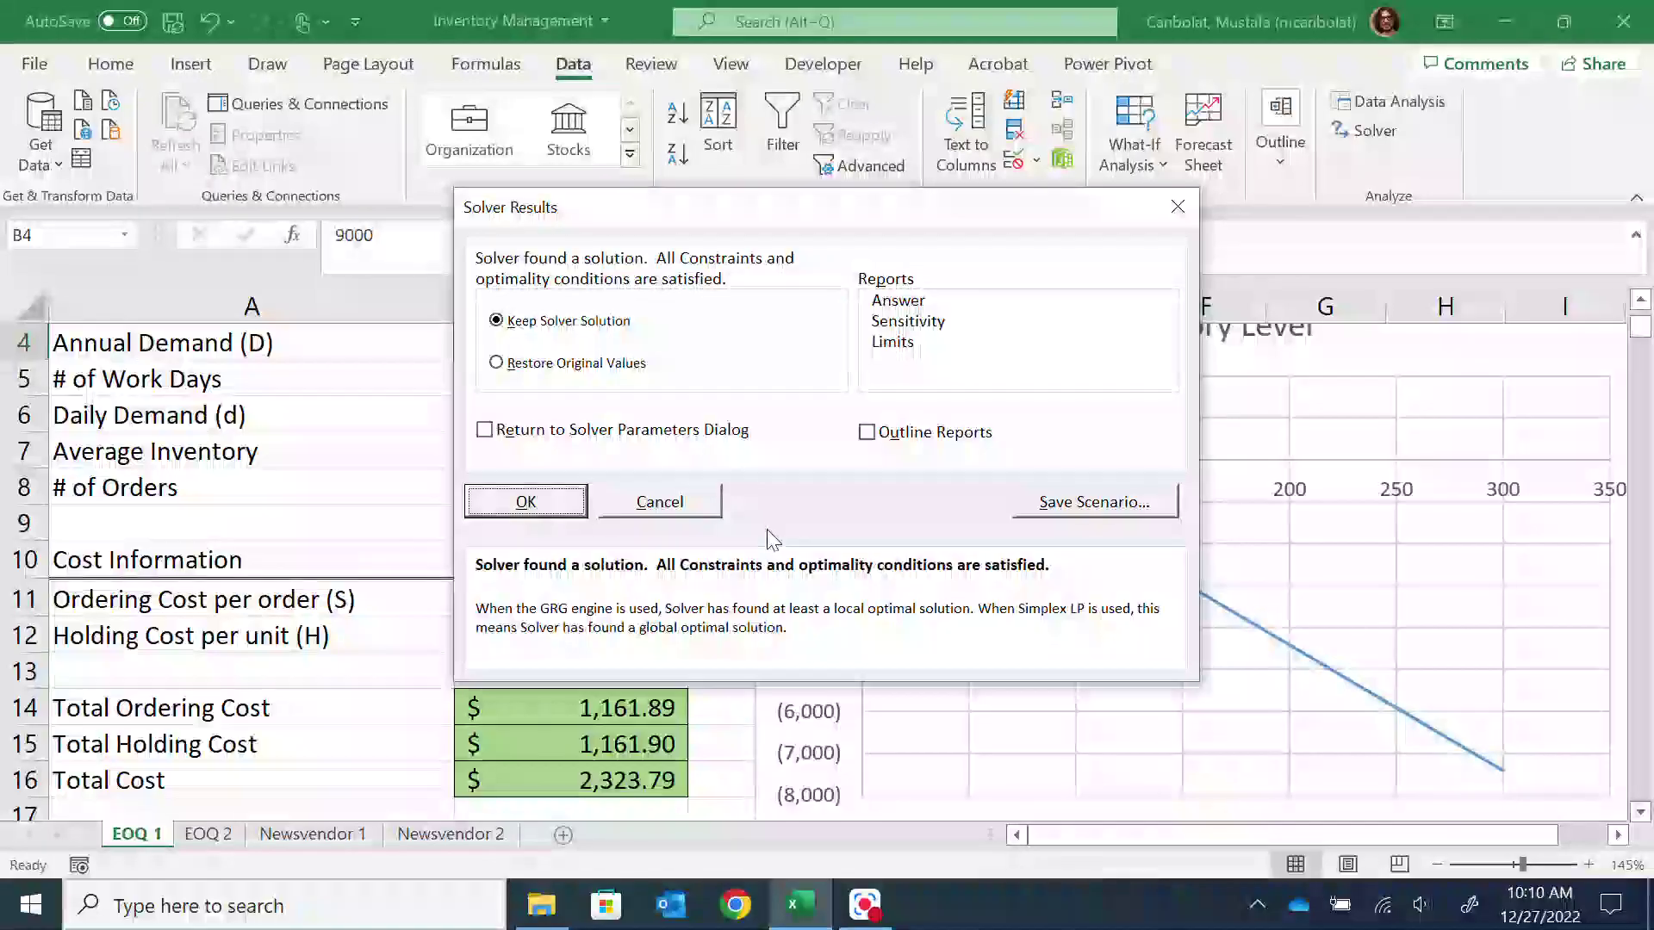
{"action": "left_click", "coordinate": [527, 499]}
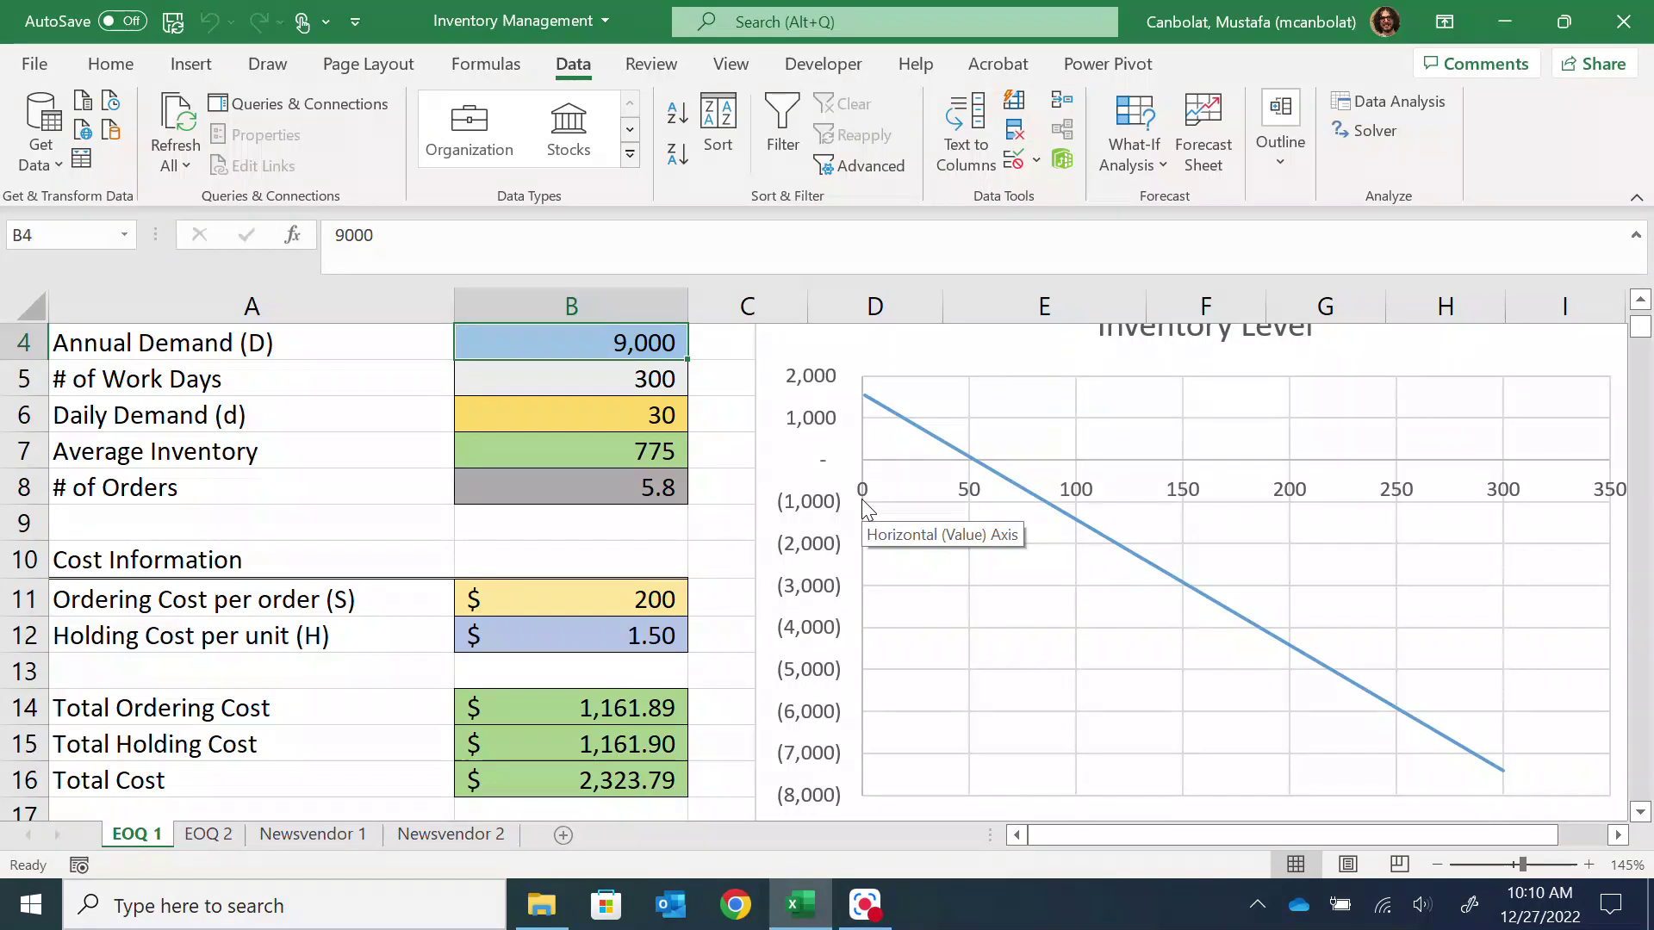
Step: Move the Inventory Level chart clear of the Day and Inventory Level columns so that their data is uncovered
{"action": "scroll", "coordinate": [634, 476], "scroll_direction": "down", "scroll_amount": 2}
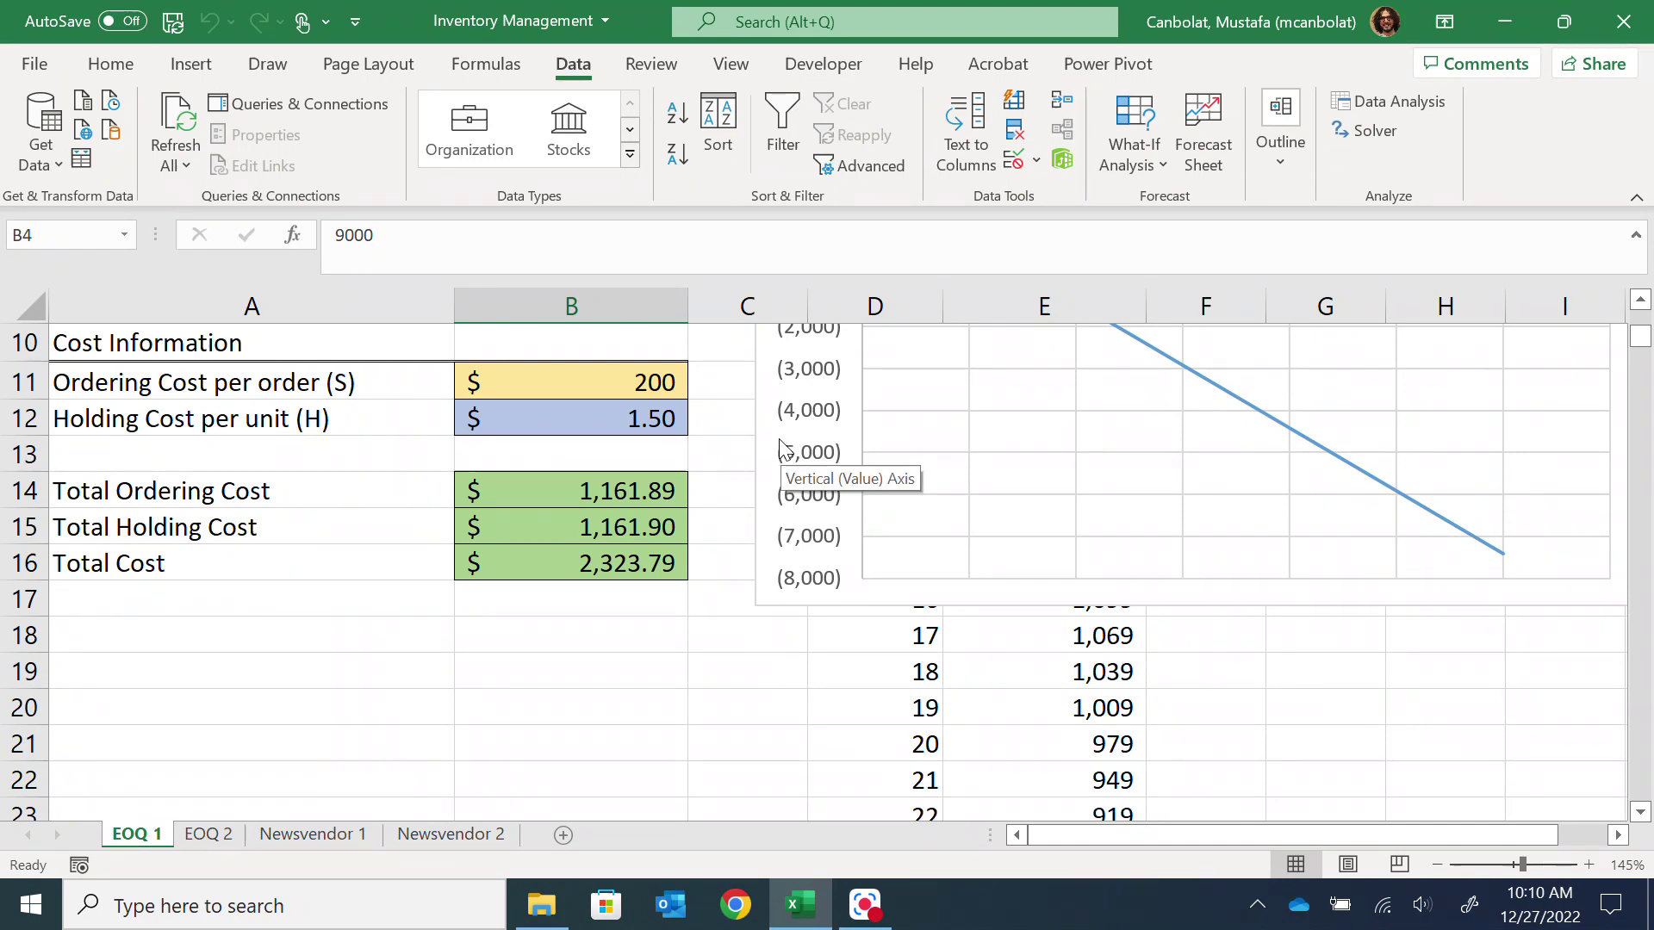
{"action": "scroll", "coordinate": [742, 454], "scroll_direction": "up", "scroll_amount": 2}
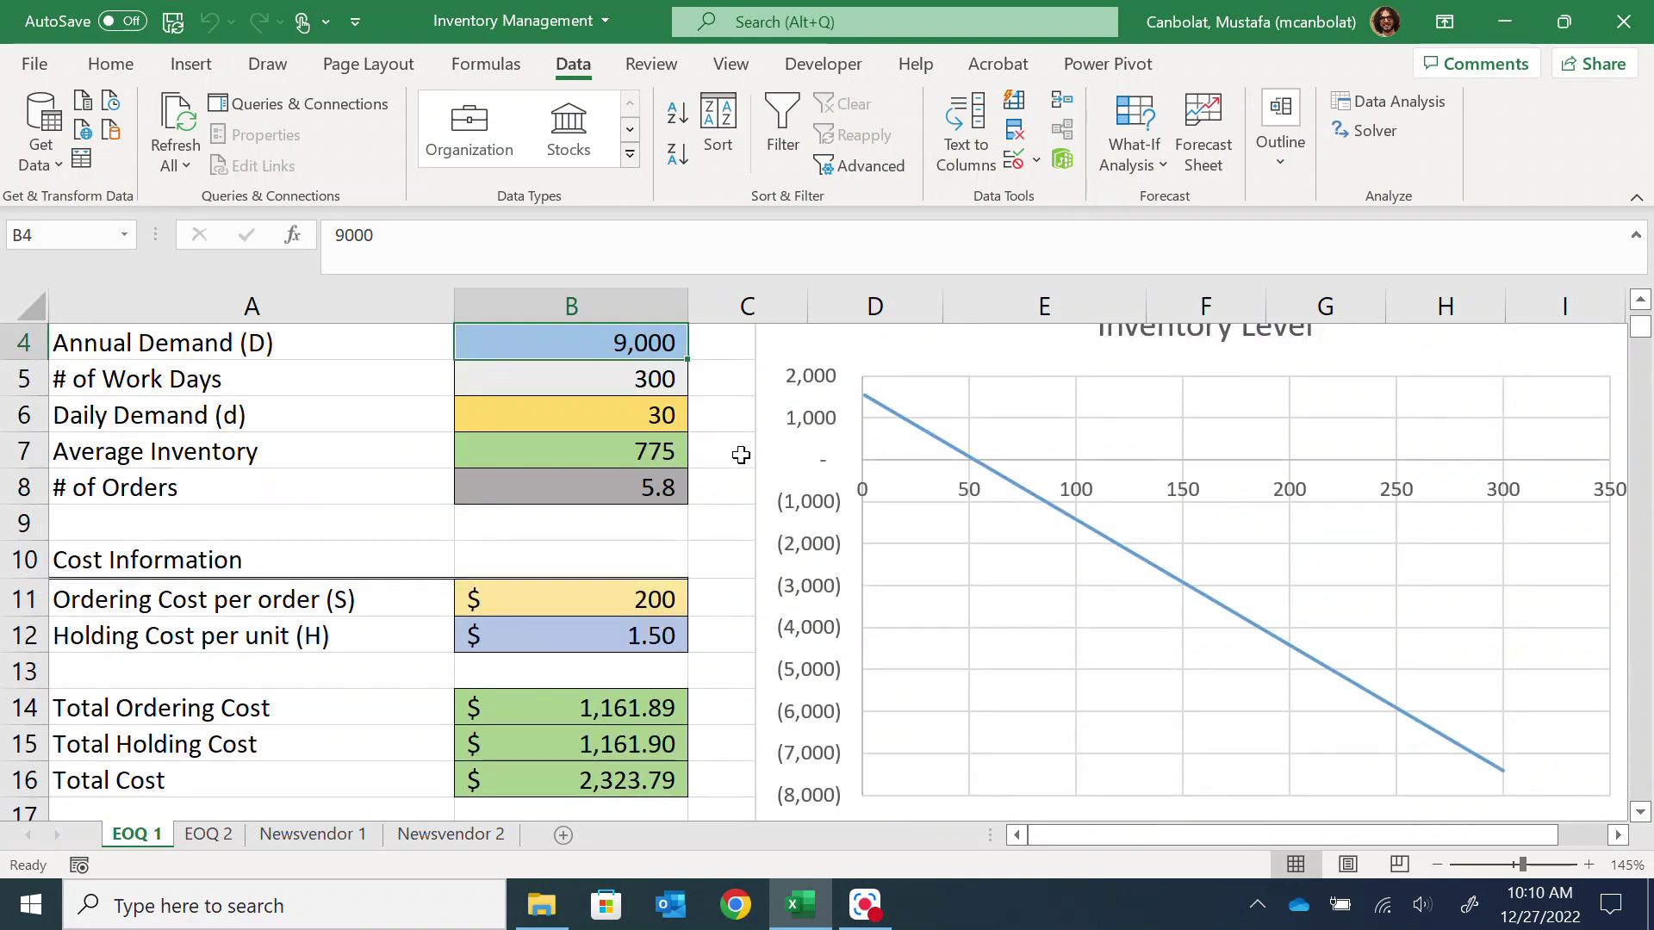
{"action": "left_click_drag", "start_coordinate": [794, 422], "coordinate": [1261, 456]}
{"action": "scroll", "coordinate": [986, 417], "scroll_direction": "up", "scroll_amount": 1}
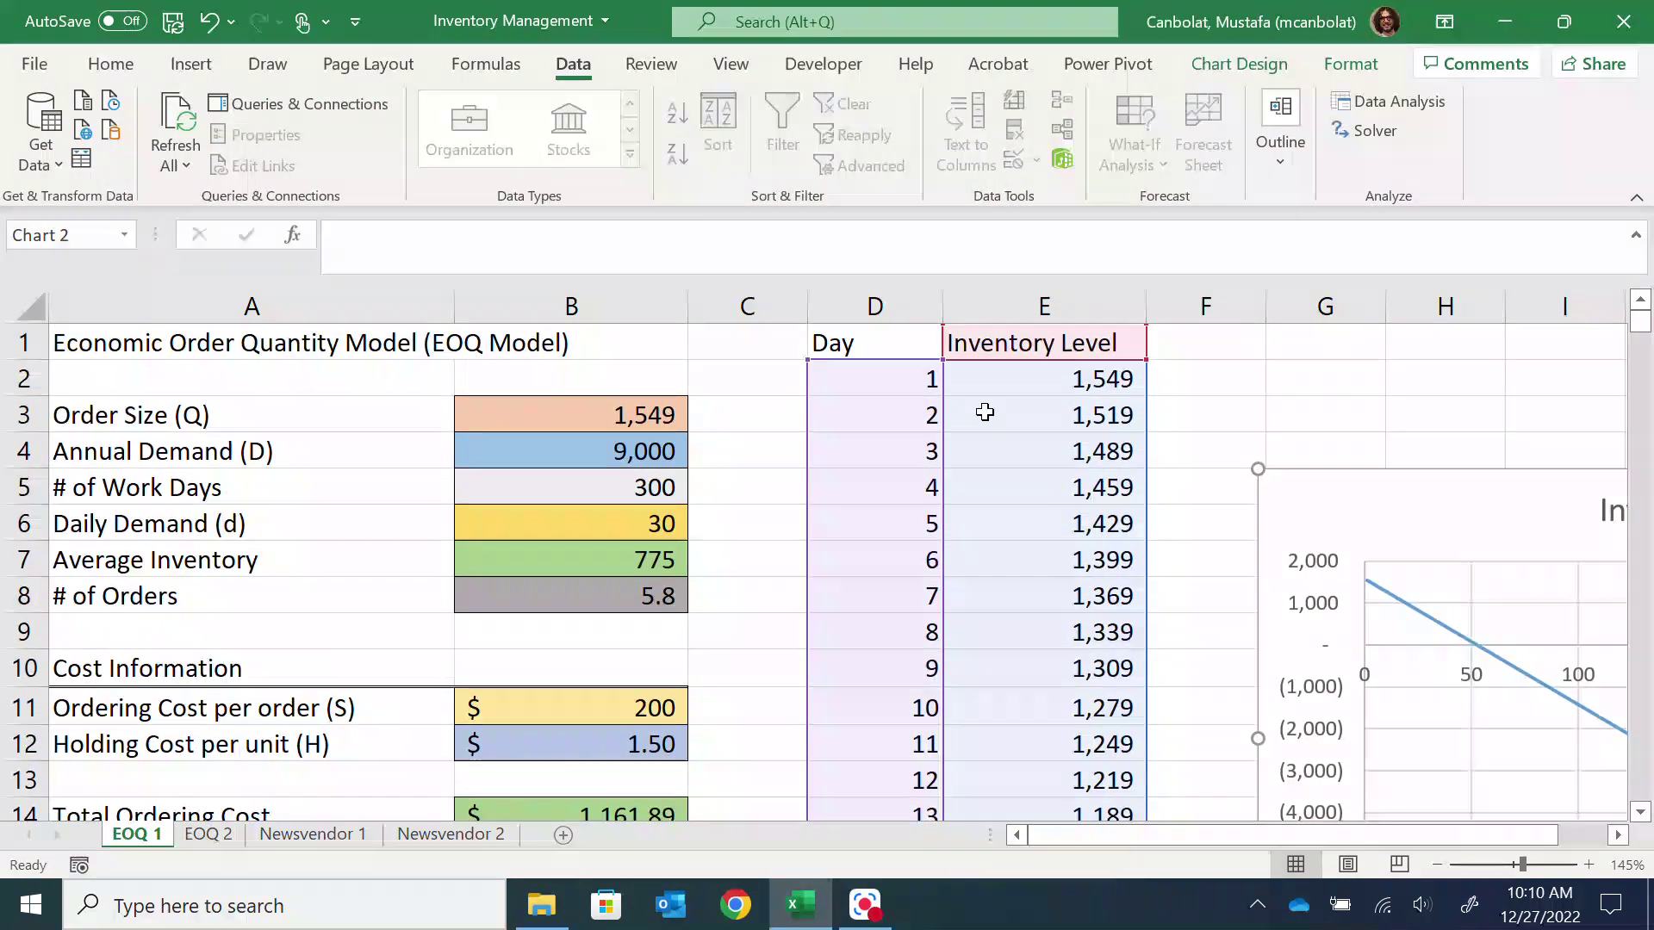
Step: Round the optimised Order Size (Q) in B3 to 1550
{"action": "left_click", "coordinate": [622, 558]}
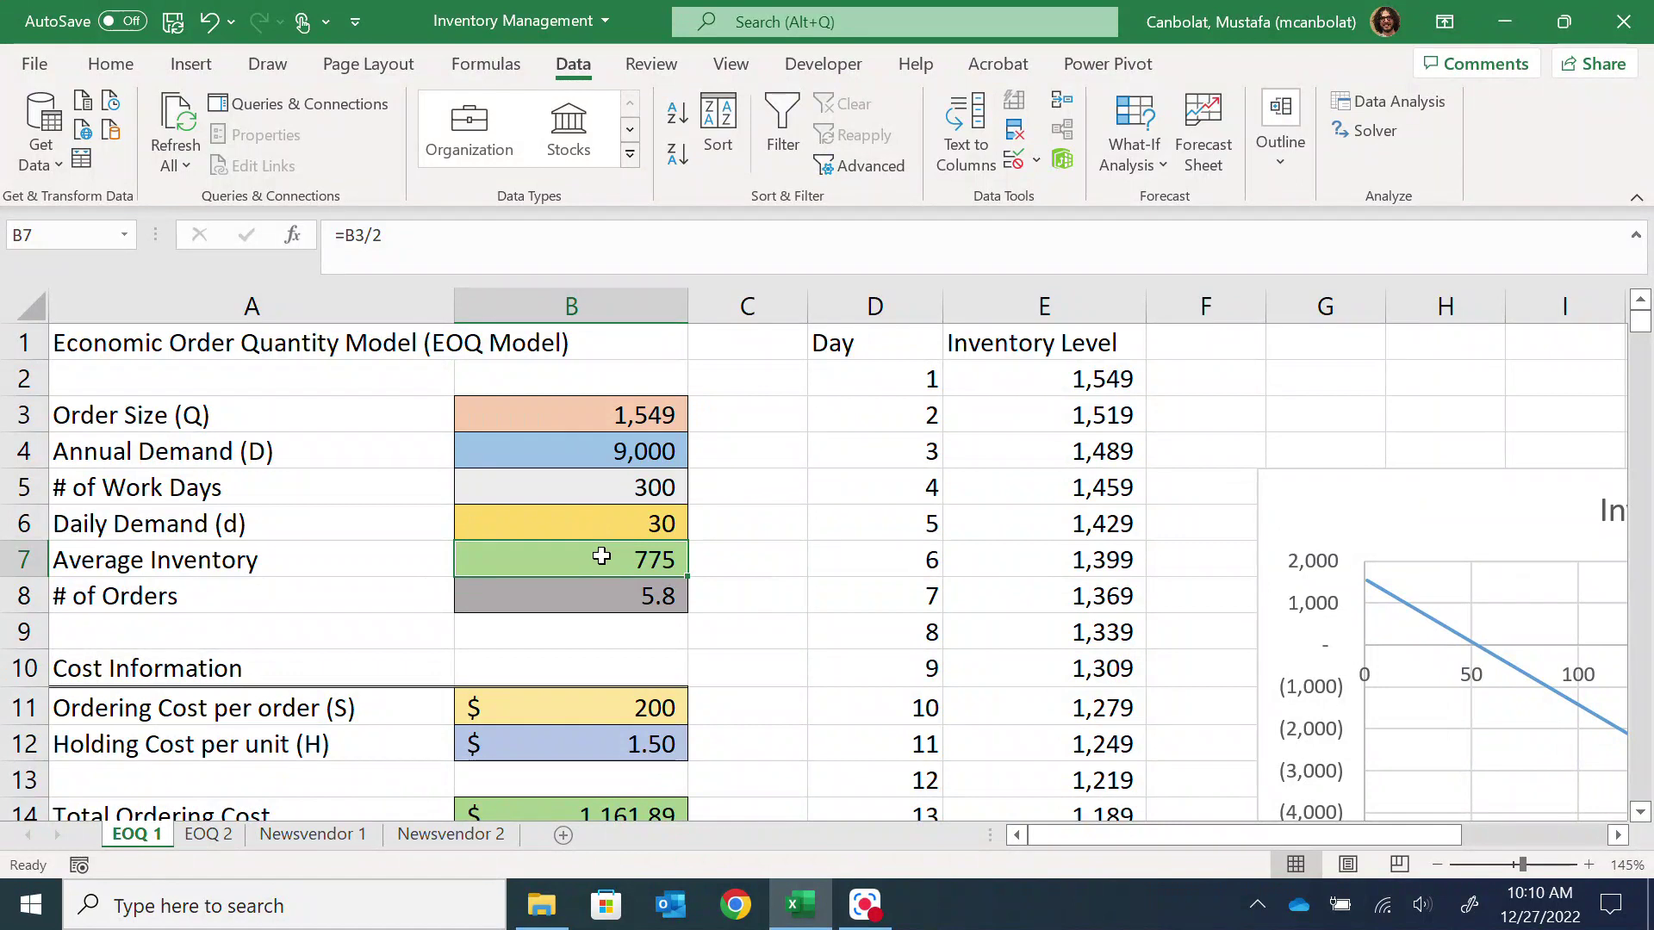
{"action": "left_click", "coordinate": [576, 408]}
{"action": "scroll", "coordinate": [853, 517], "scroll_direction": "down", "scroll_amount": 6}
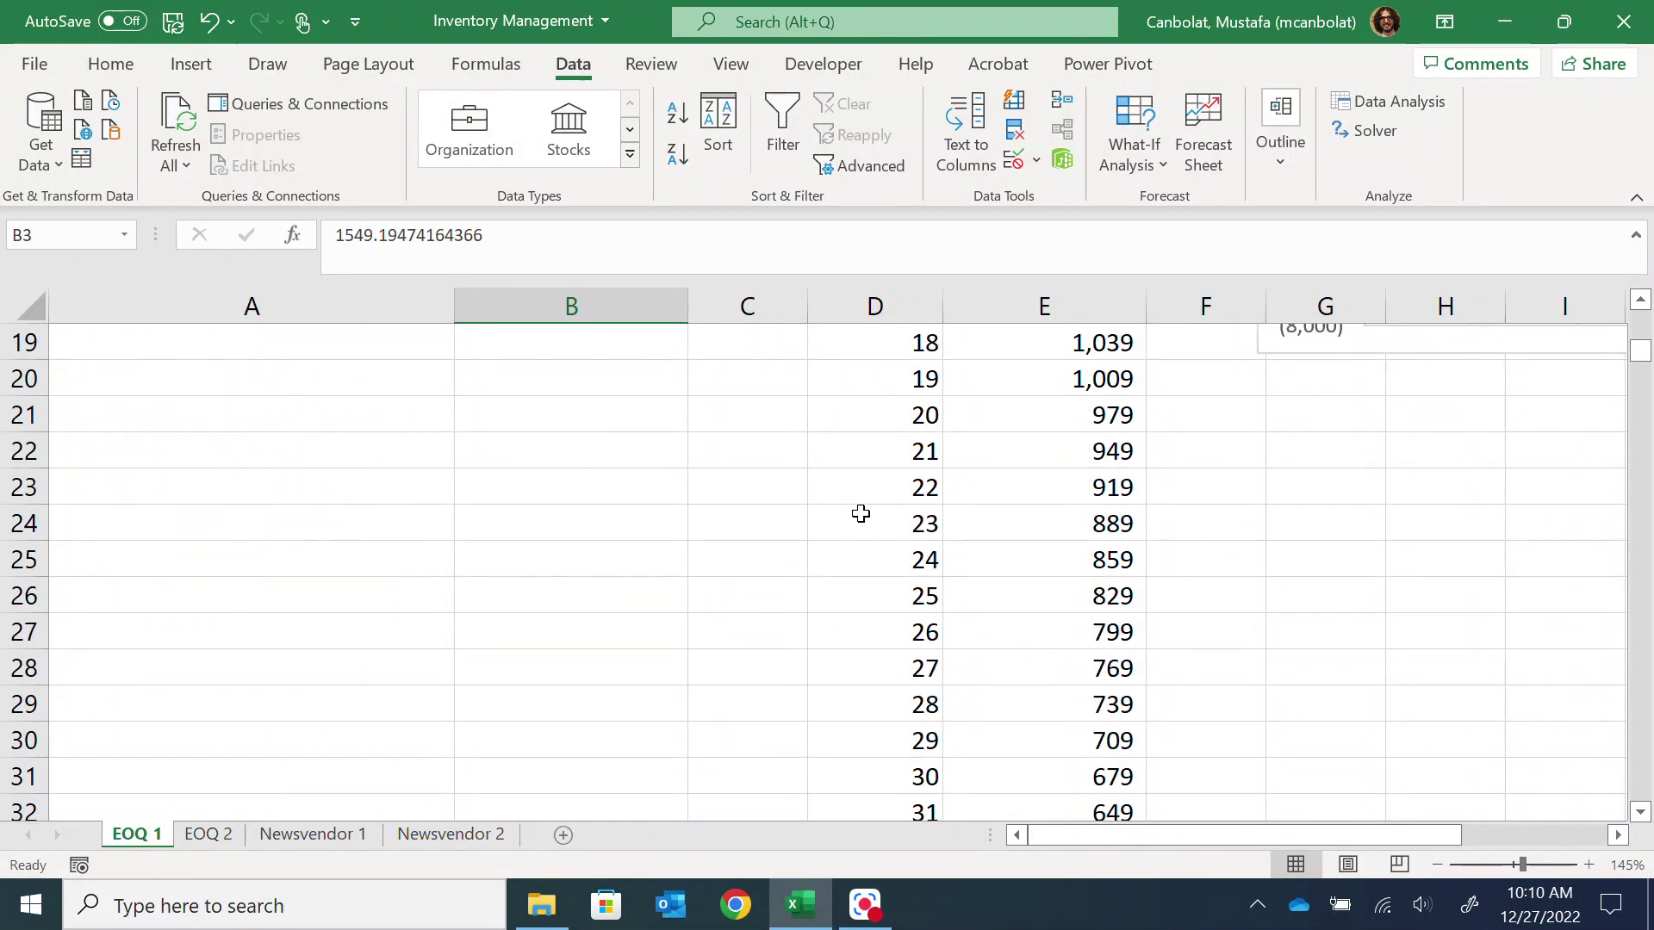
{"action": "scroll", "coordinate": [860, 514], "scroll_direction": "down", "scroll_amount": 5}
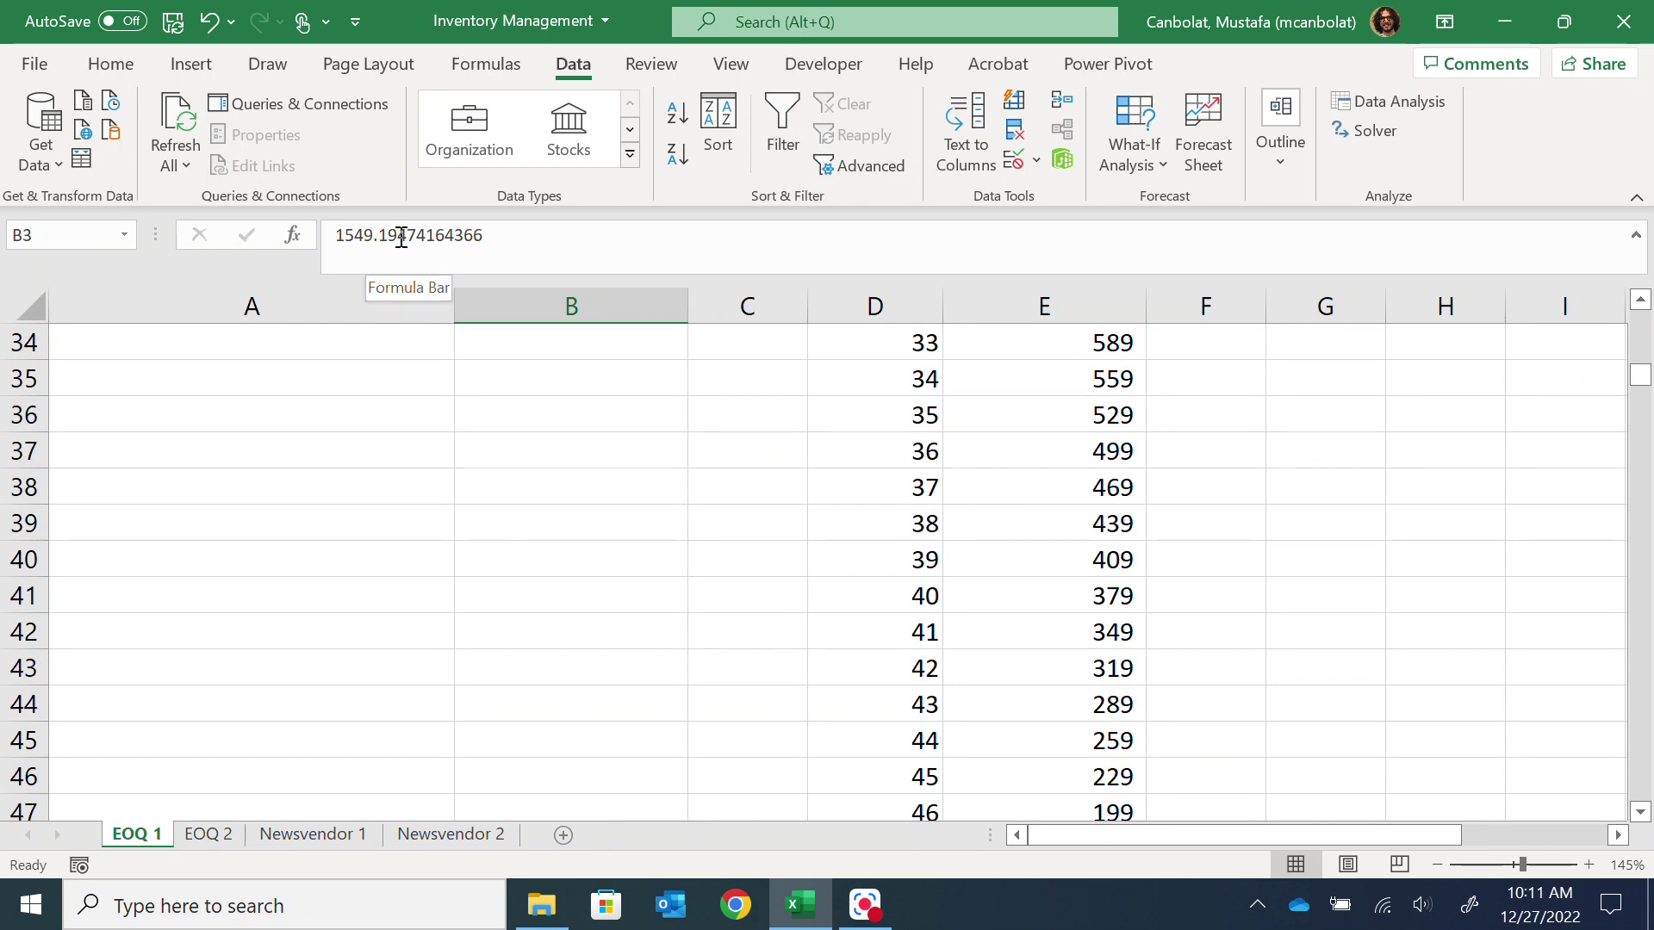
{"action": "scroll", "coordinate": [669, 345], "scroll_direction": "up", "scroll_amount": 11}
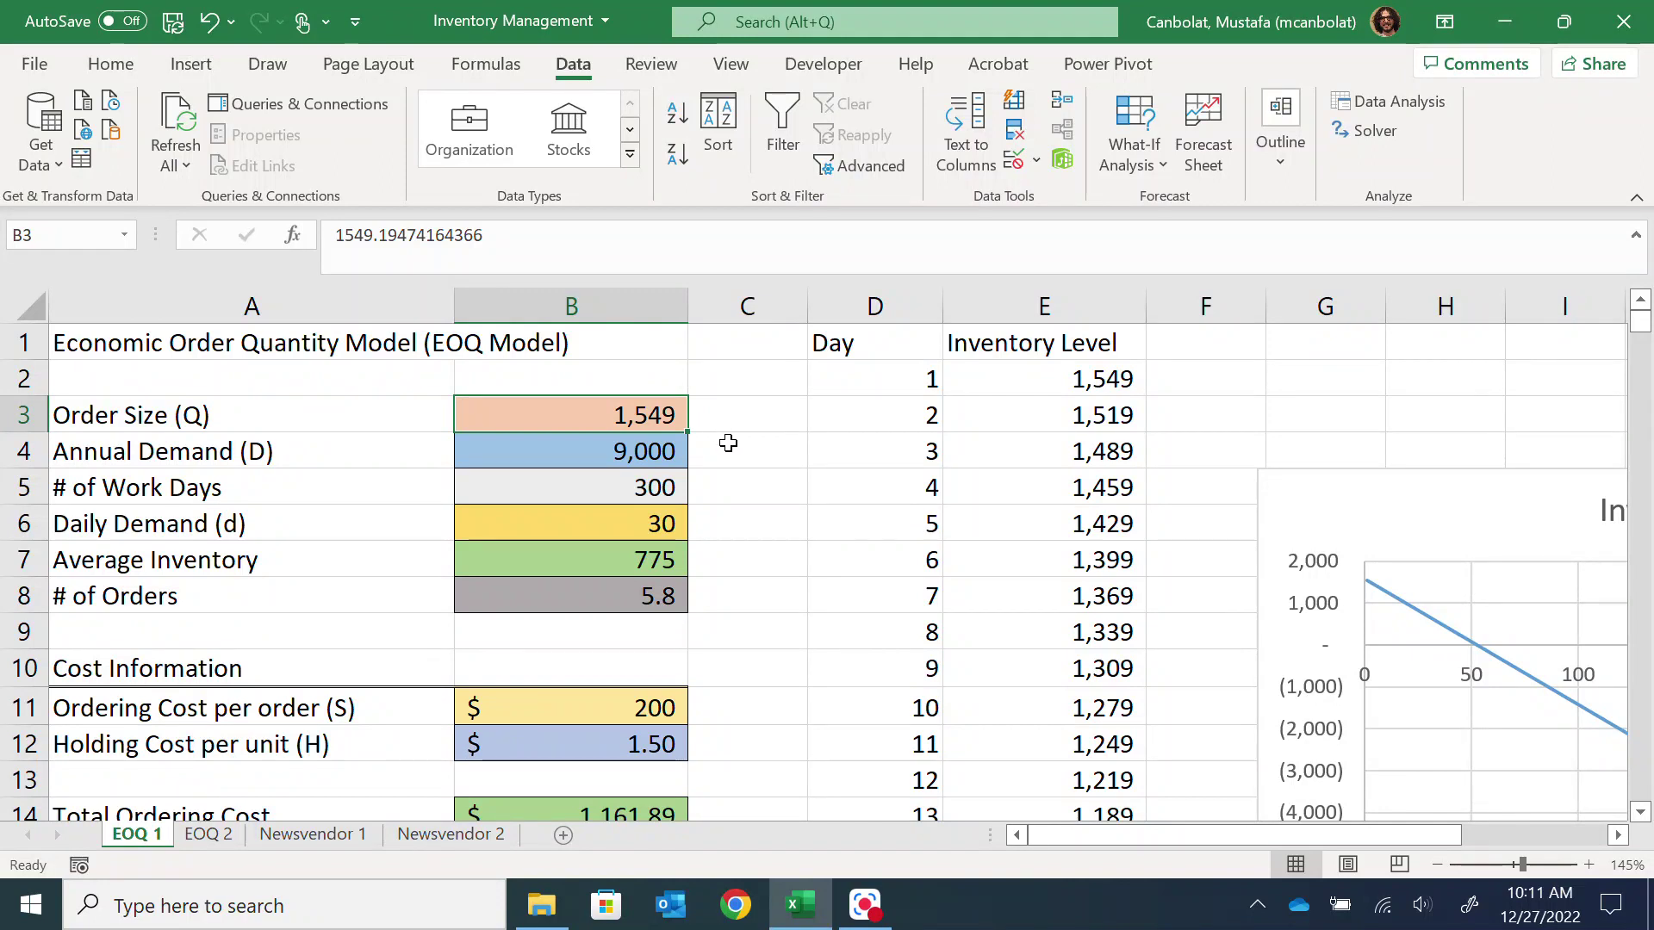
{"action": "type", "text": "1550"}
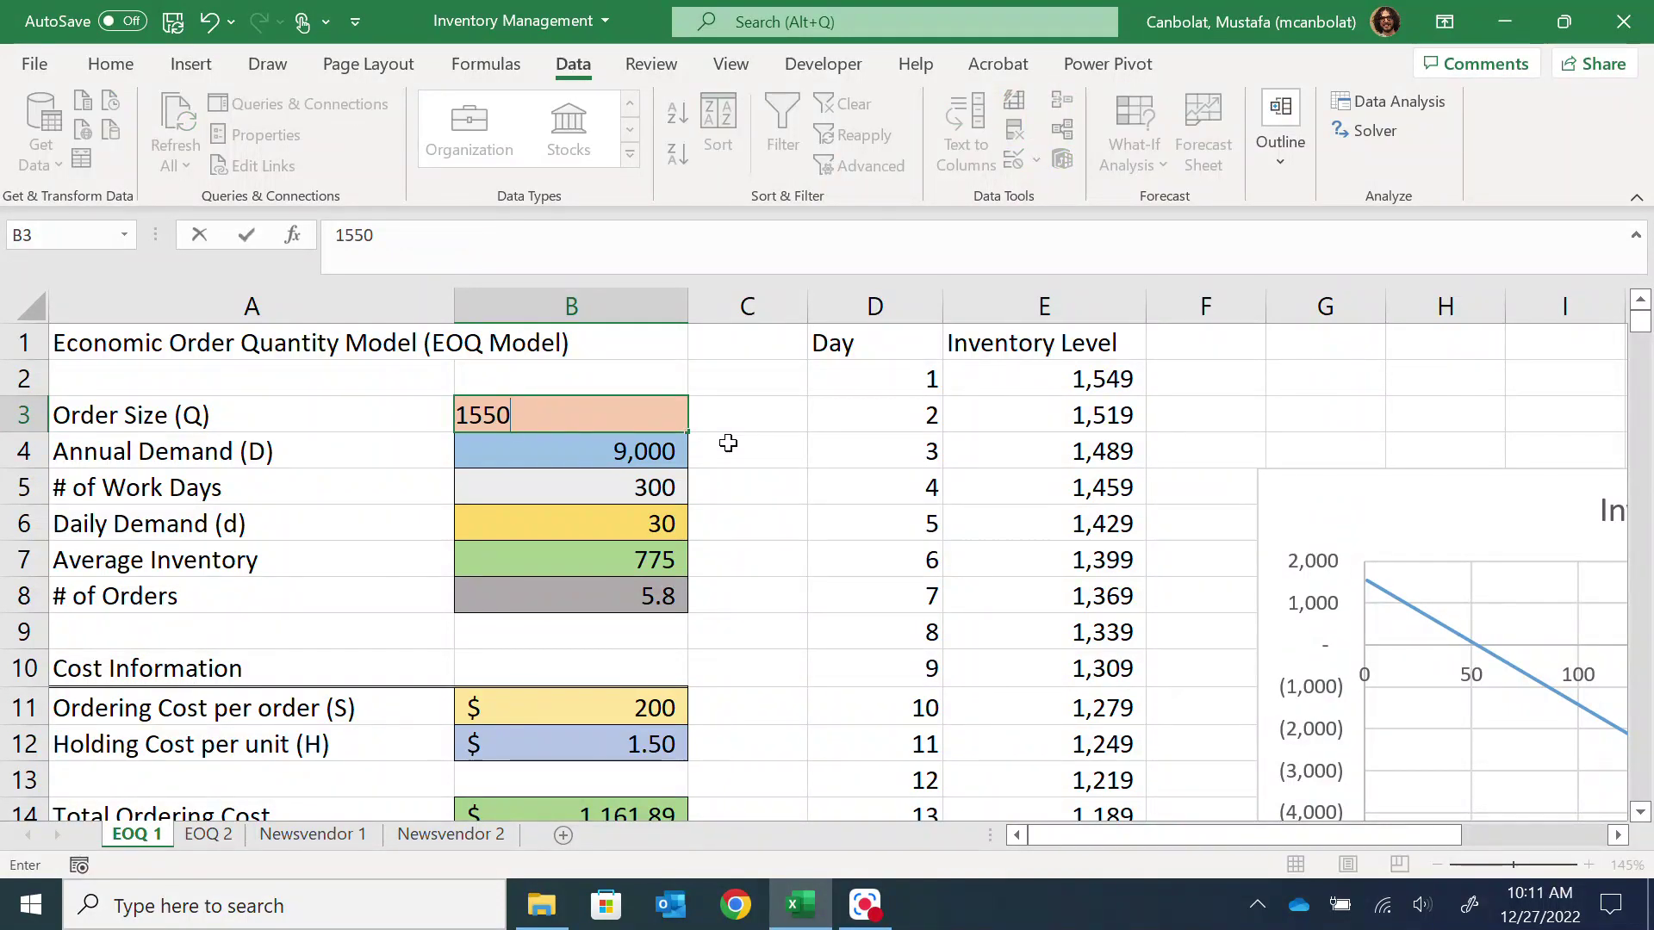
{"action": "key", "text": "Return"}
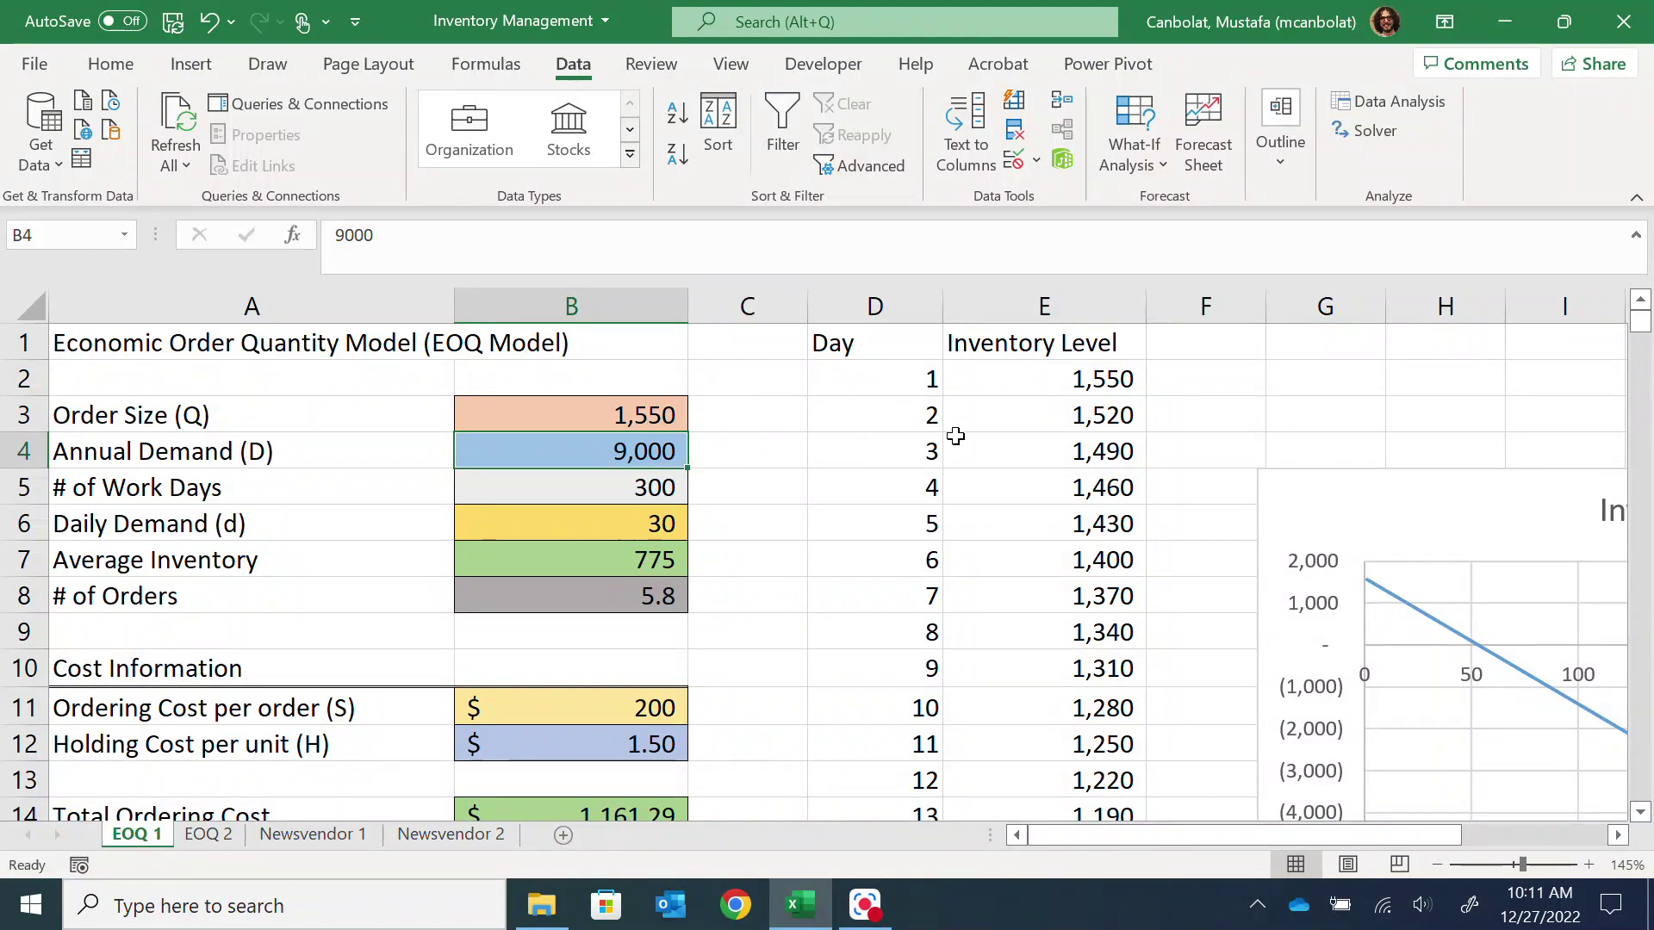
Step: Change the inventory formula in E3 to =IF(E2=20,B$3,E2-B$6) and fill it down the Inventory Level column
{"action": "scroll", "coordinate": [1055, 442], "scroll_direction": "down", "scroll_amount": 8}
{"action": "scroll", "coordinate": [1054, 441], "scroll_direction": "down", "scroll_amount": 7}
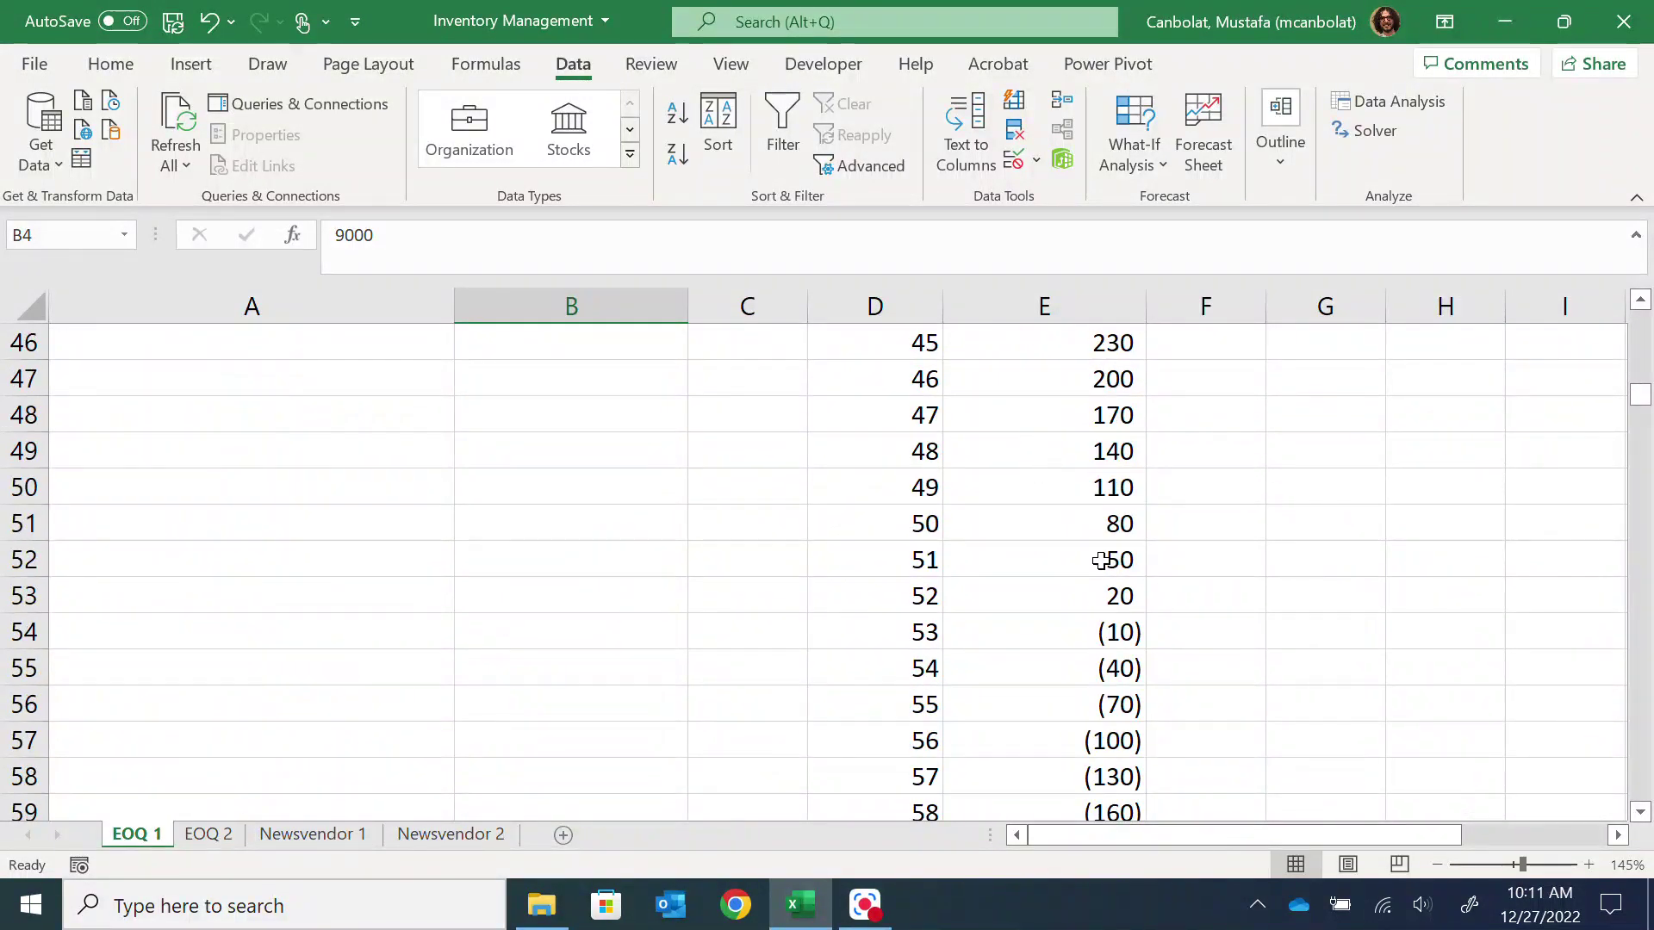
{"action": "left_click", "coordinate": [1113, 595]}
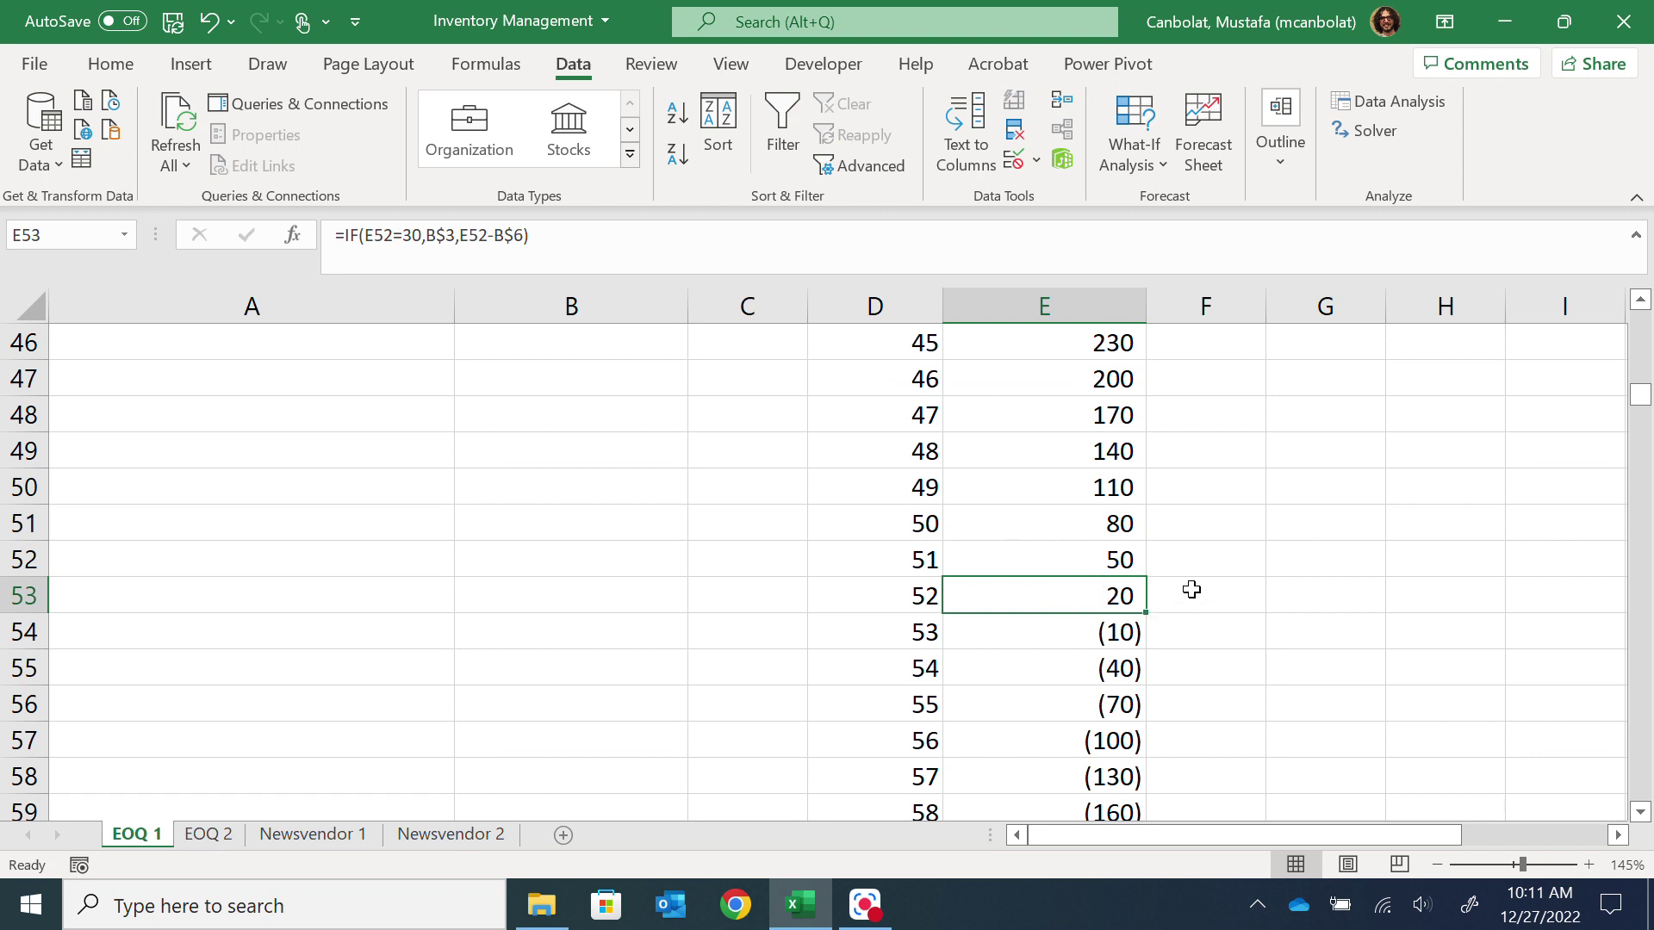
{"action": "scroll", "coordinate": [1192, 589], "scroll_direction": "up", "scroll_amount": 15}
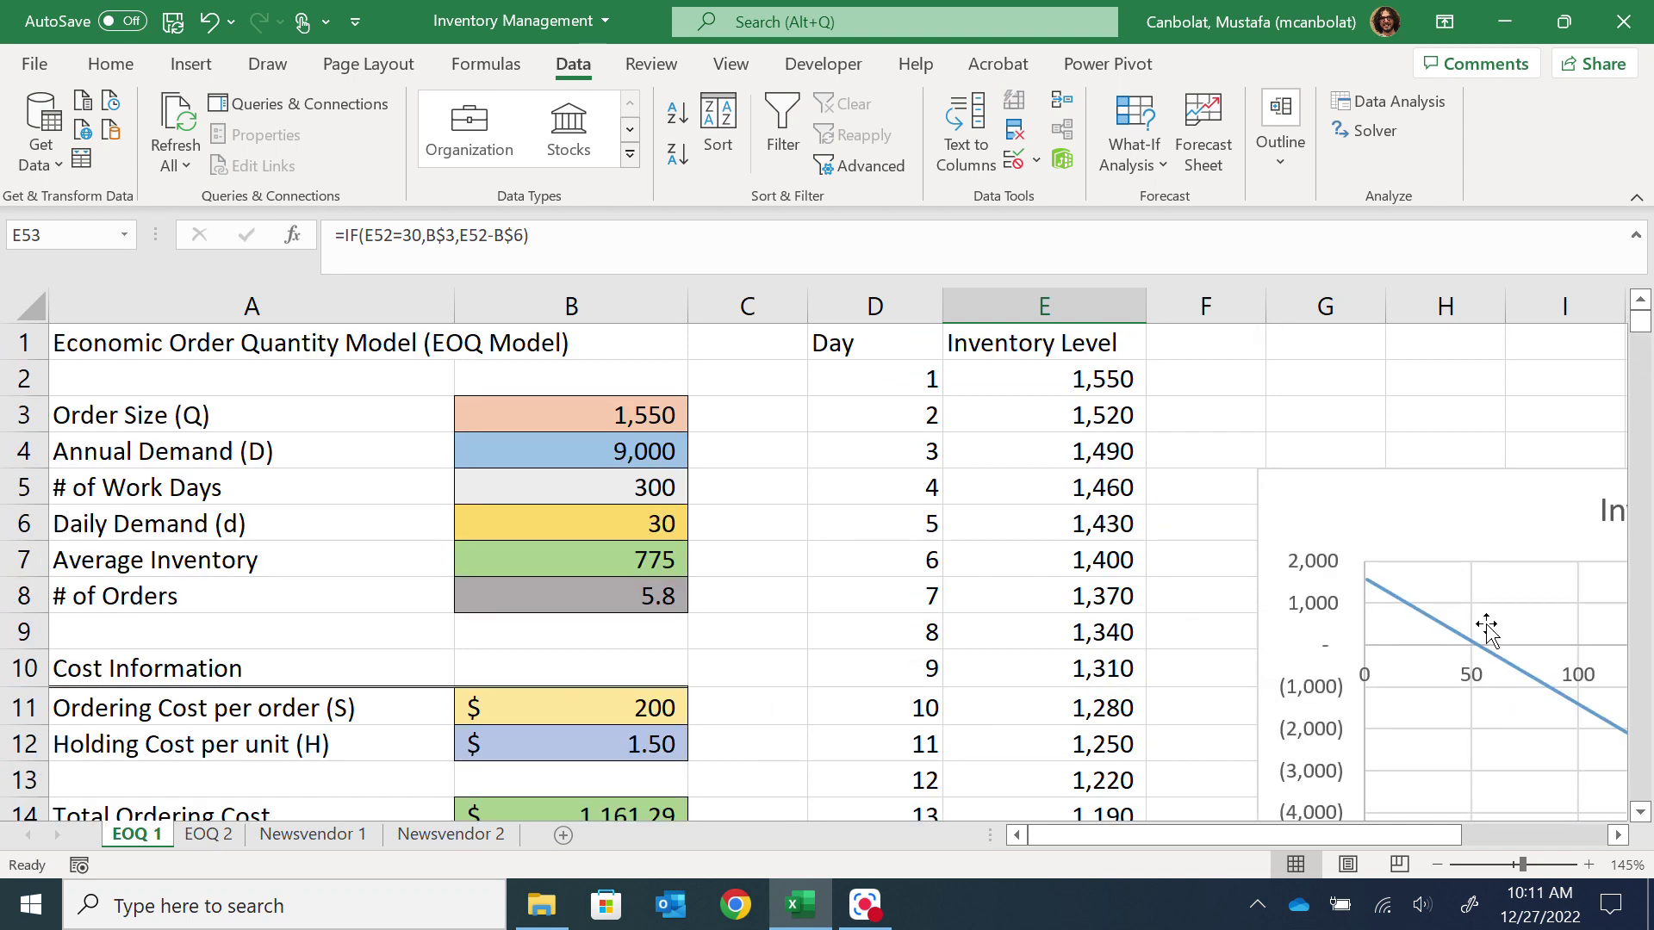
{"action": "double_click", "coordinate": [1107, 414]}
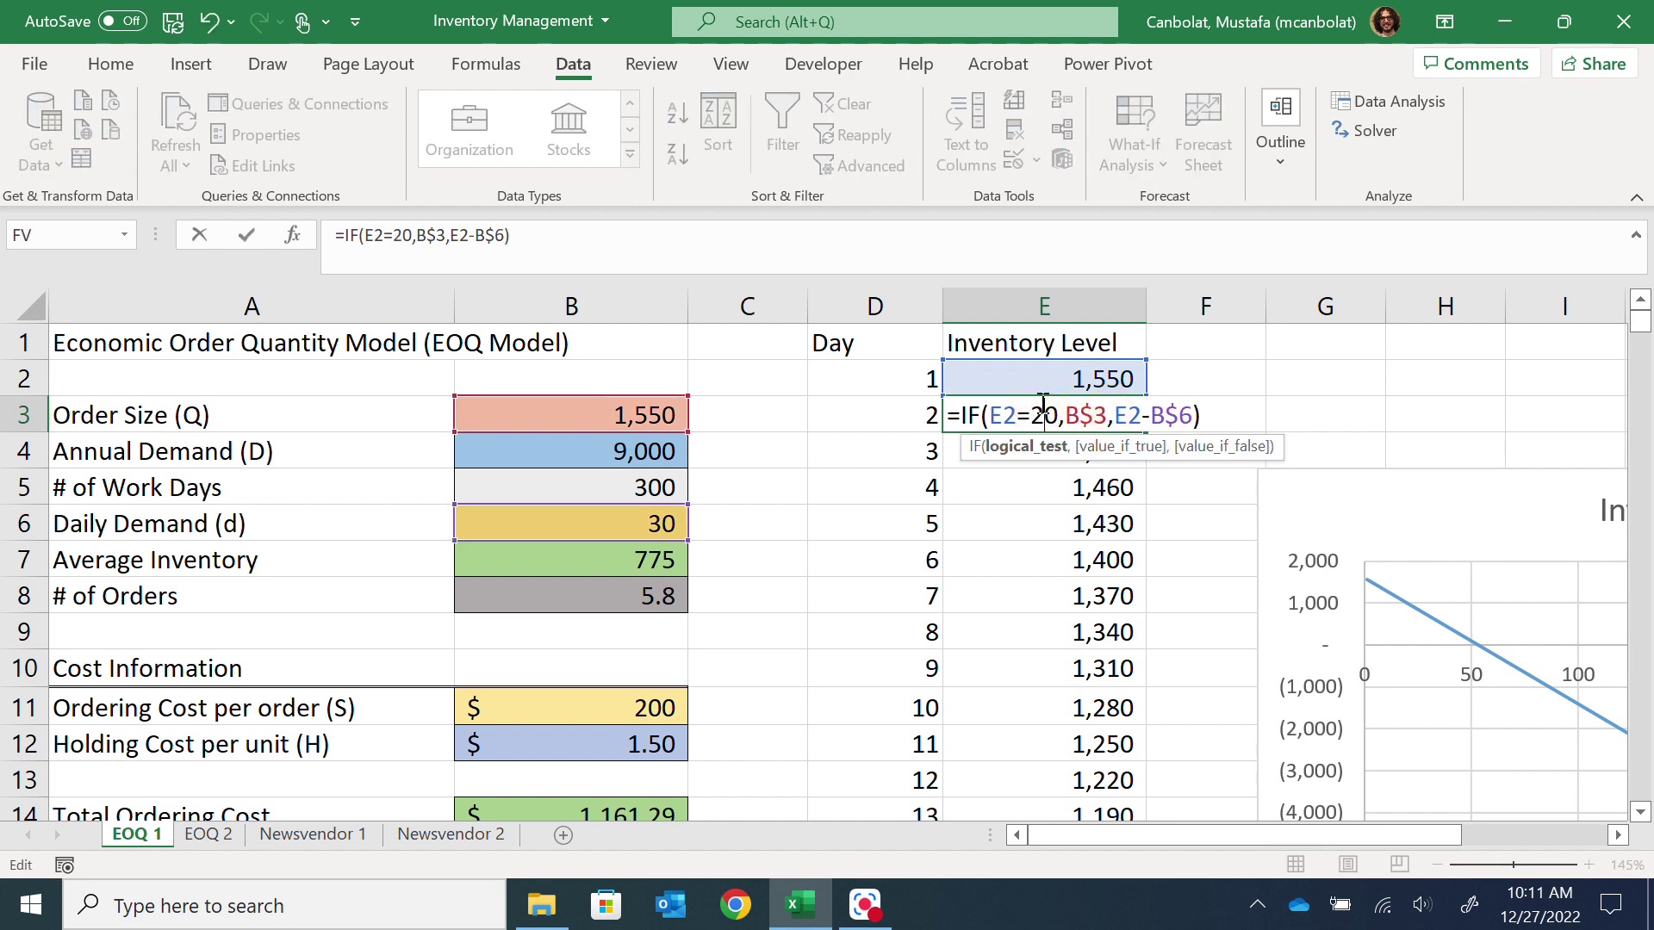
{"action": "key", "text": "Return"}
{"action": "left_click", "coordinate": [1040, 403]}
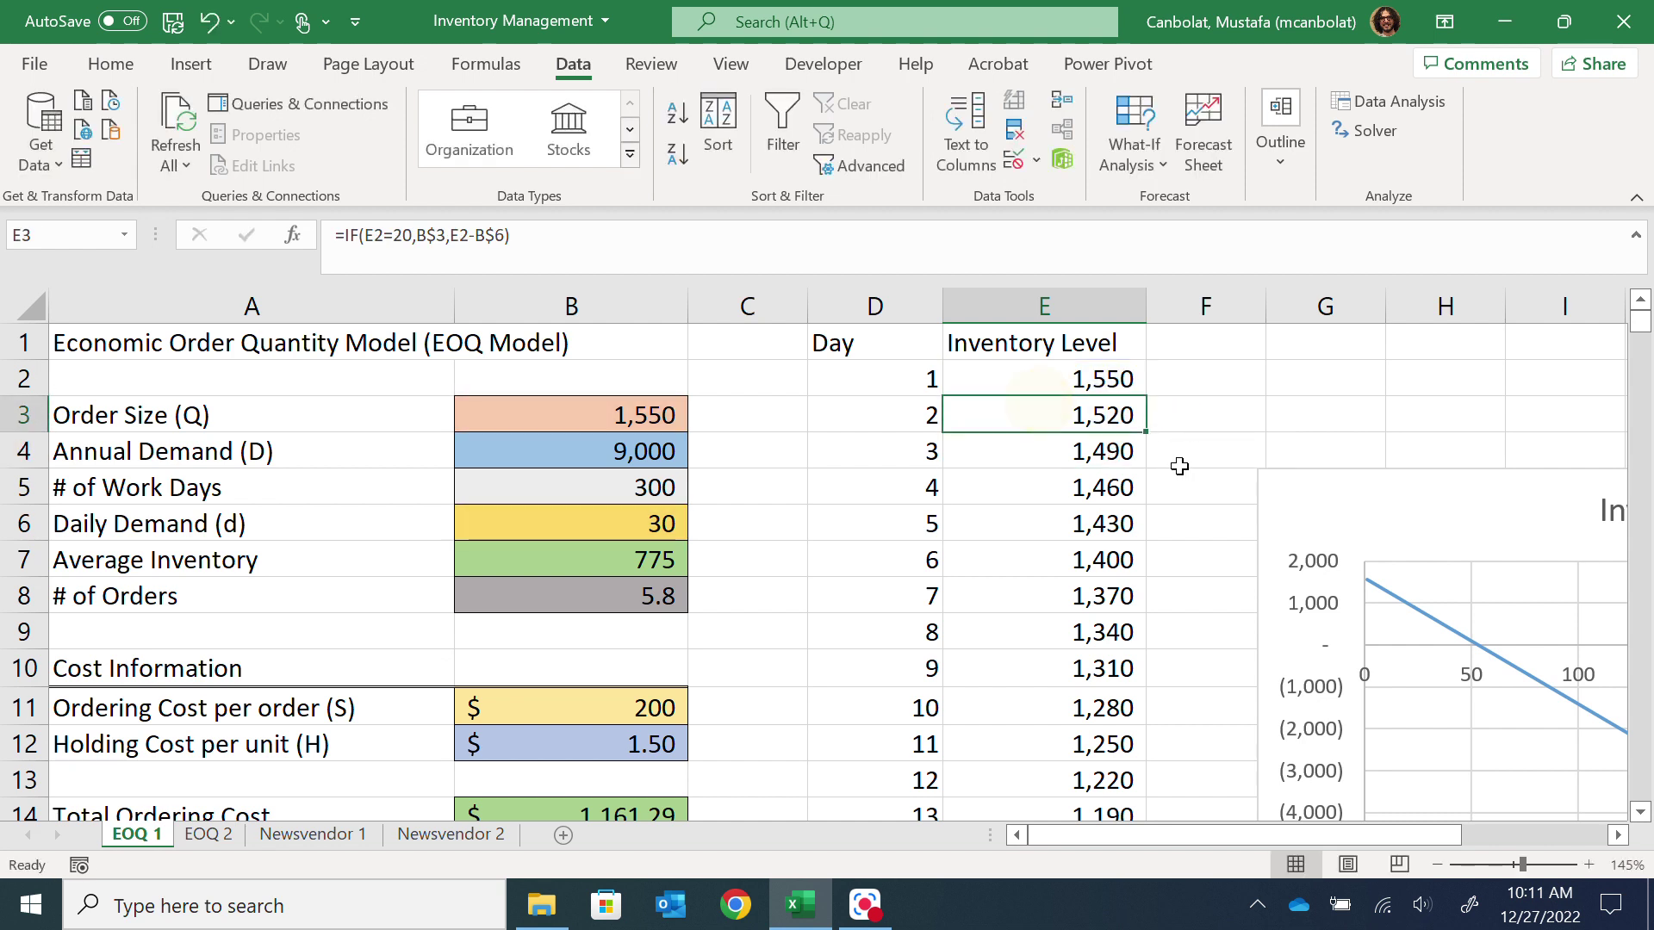
{"action": "double_click", "coordinate": [1145, 435]}
Step: Examine the inventory chart's reorder cycles and compare the order size with the ordering, holding and total costs
{"action": "mouse_move", "coordinate": [1381, 834]}
{"action": "left_mouse_down"}
{"action": "mouse_move", "coordinate": [1463, 839]}
{"action": "mouse_move", "coordinate": [1392, 836]}
{"action": "left_mouse_up"}
{"action": "scroll", "coordinate": [1378, 620], "scroll_direction": "down", "scroll_amount": 4}
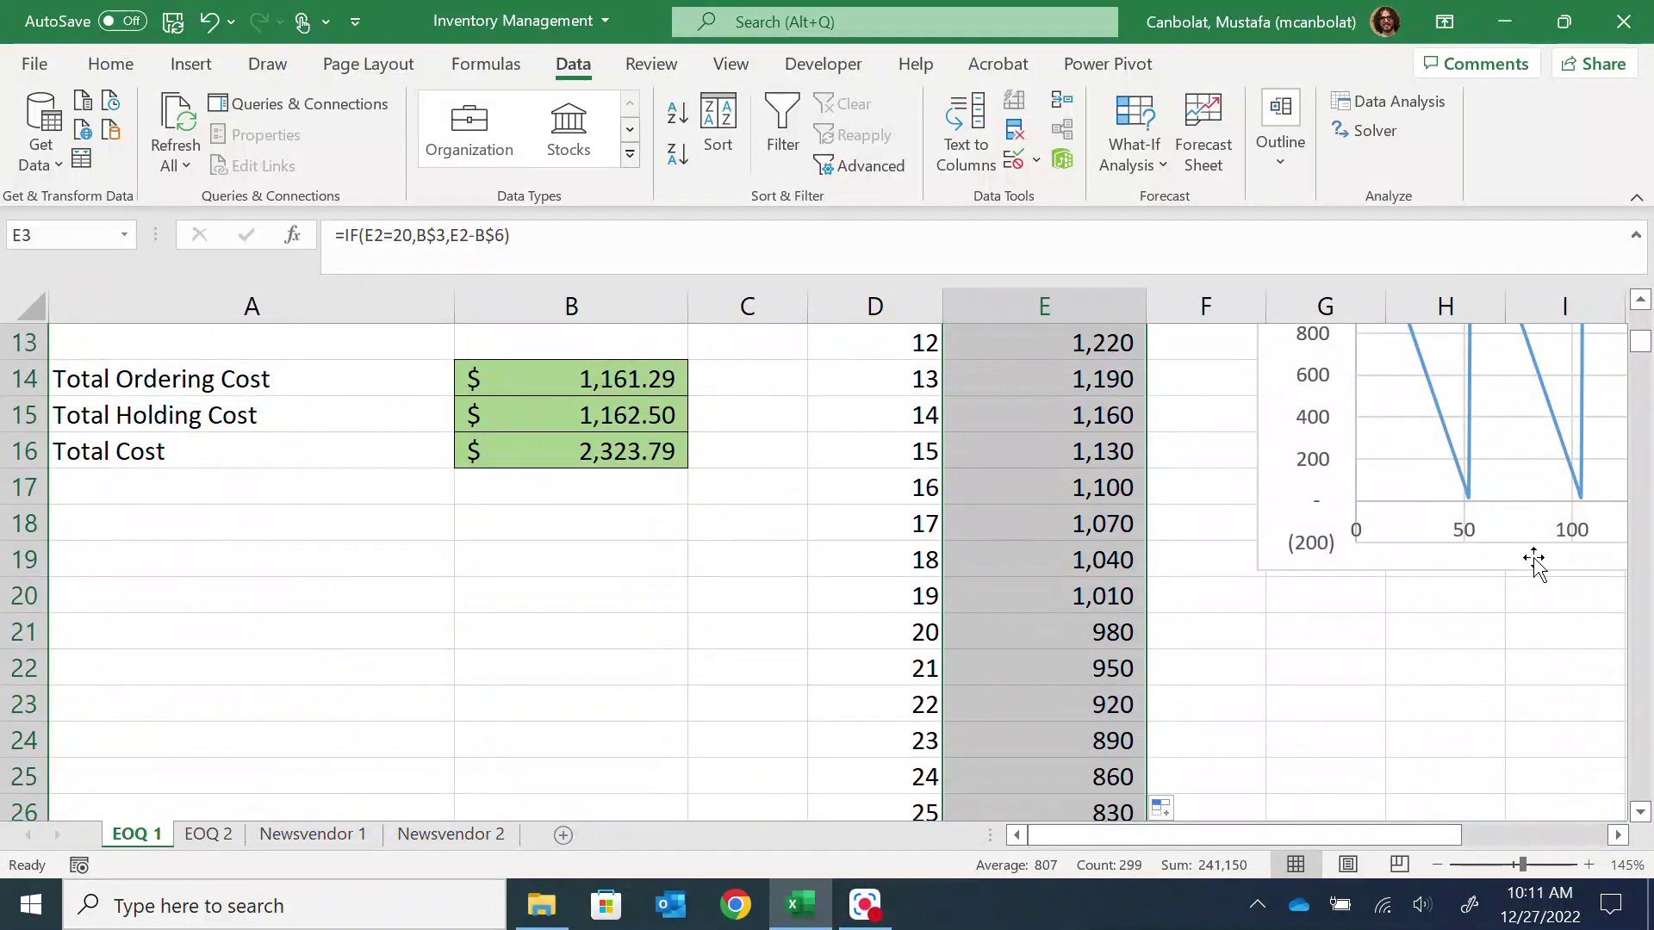
{"action": "scroll", "coordinate": [560, 715], "scroll_direction": "up", "scroll_amount": 3}
{"action": "scroll", "coordinate": [552, 621], "scroll_direction": "down", "scroll_amount": 2}
{"action": "scroll", "coordinate": [646, 596], "scroll_direction": "up", "scroll_amount": 3}
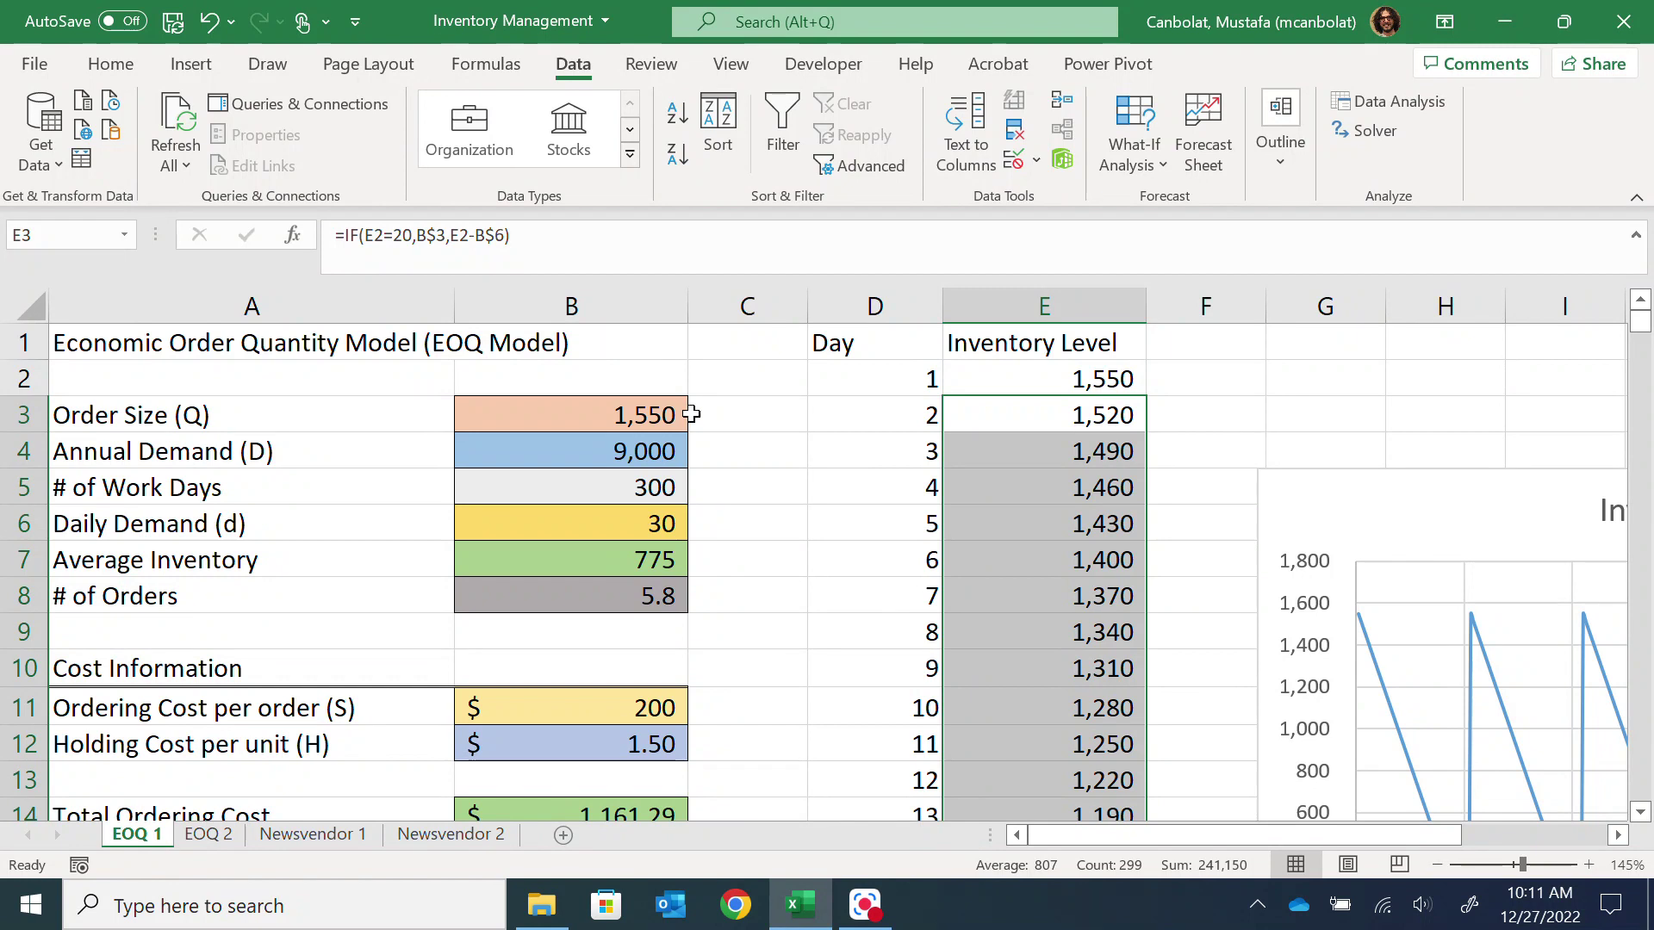
{"action": "scroll", "coordinate": [654, 484], "scroll_direction": "down", "scroll_amount": 2}
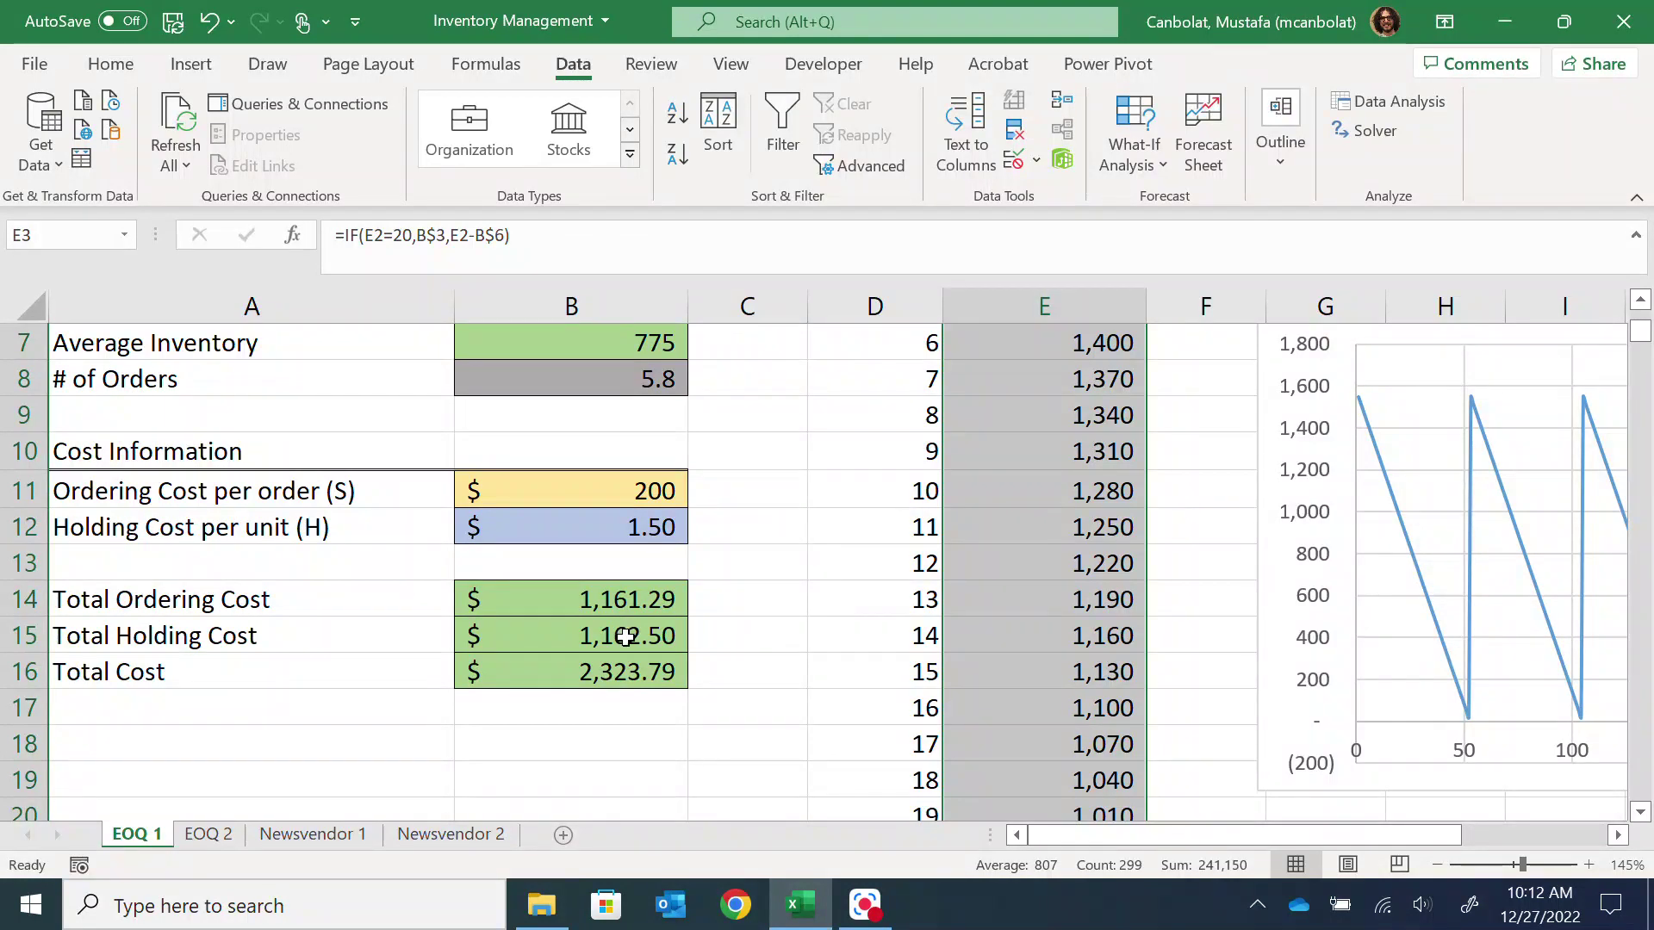
{"action": "scroll", "coordinate": [629, 633], "scroll_direction": "up", "scroll_amount": 2}
{"action": "scroll", "coordinate": [631, 632], "scroll_direction": "down", "scroll_amount": 4}
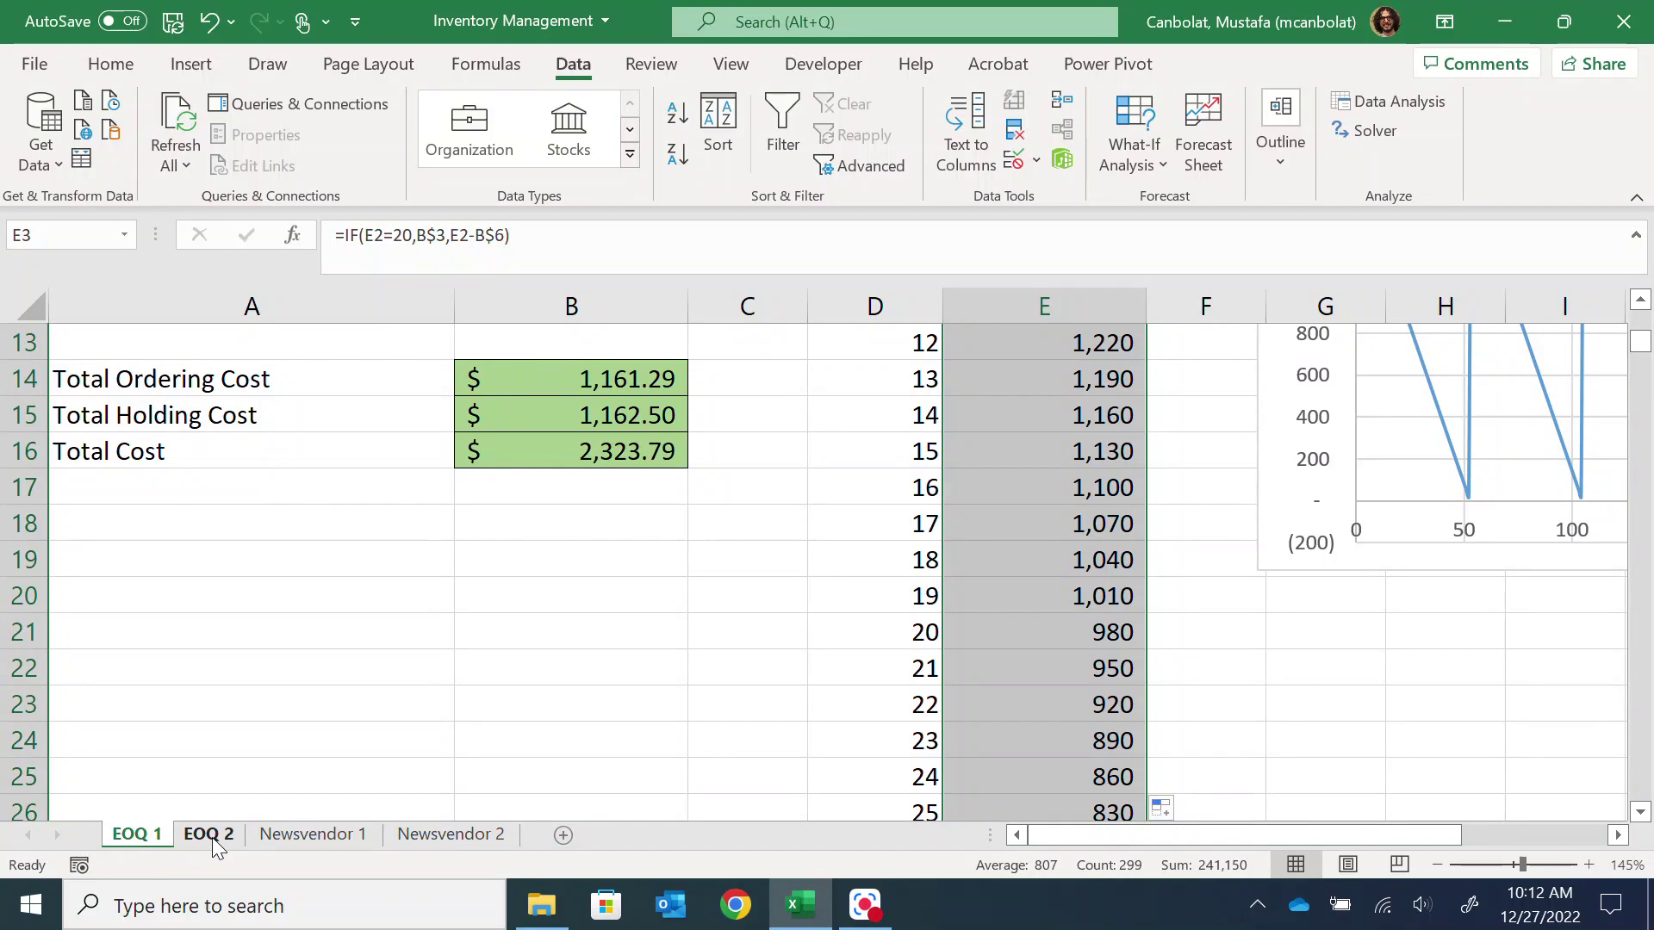
{"action": "left_click", "coordinate": [861, 913]}
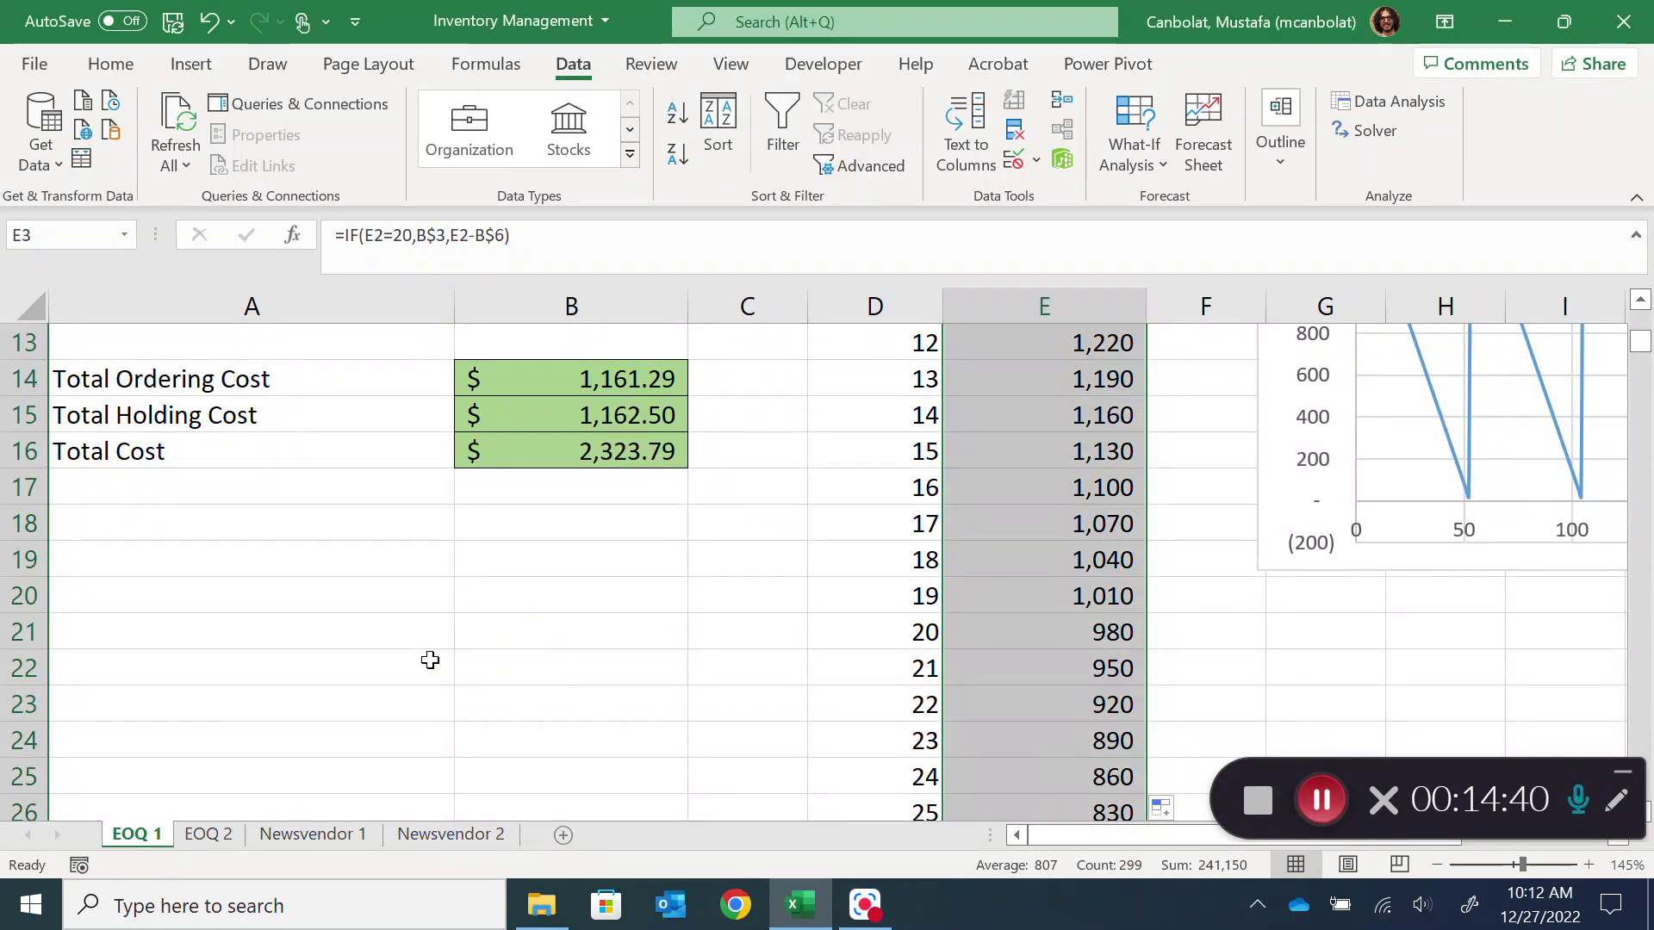
Step: On the EOQ 2 sheet, rename the Carrying Cost heading in F3 to Holding Cost
{"action": "left_click", "coordinate": [251, 835]}
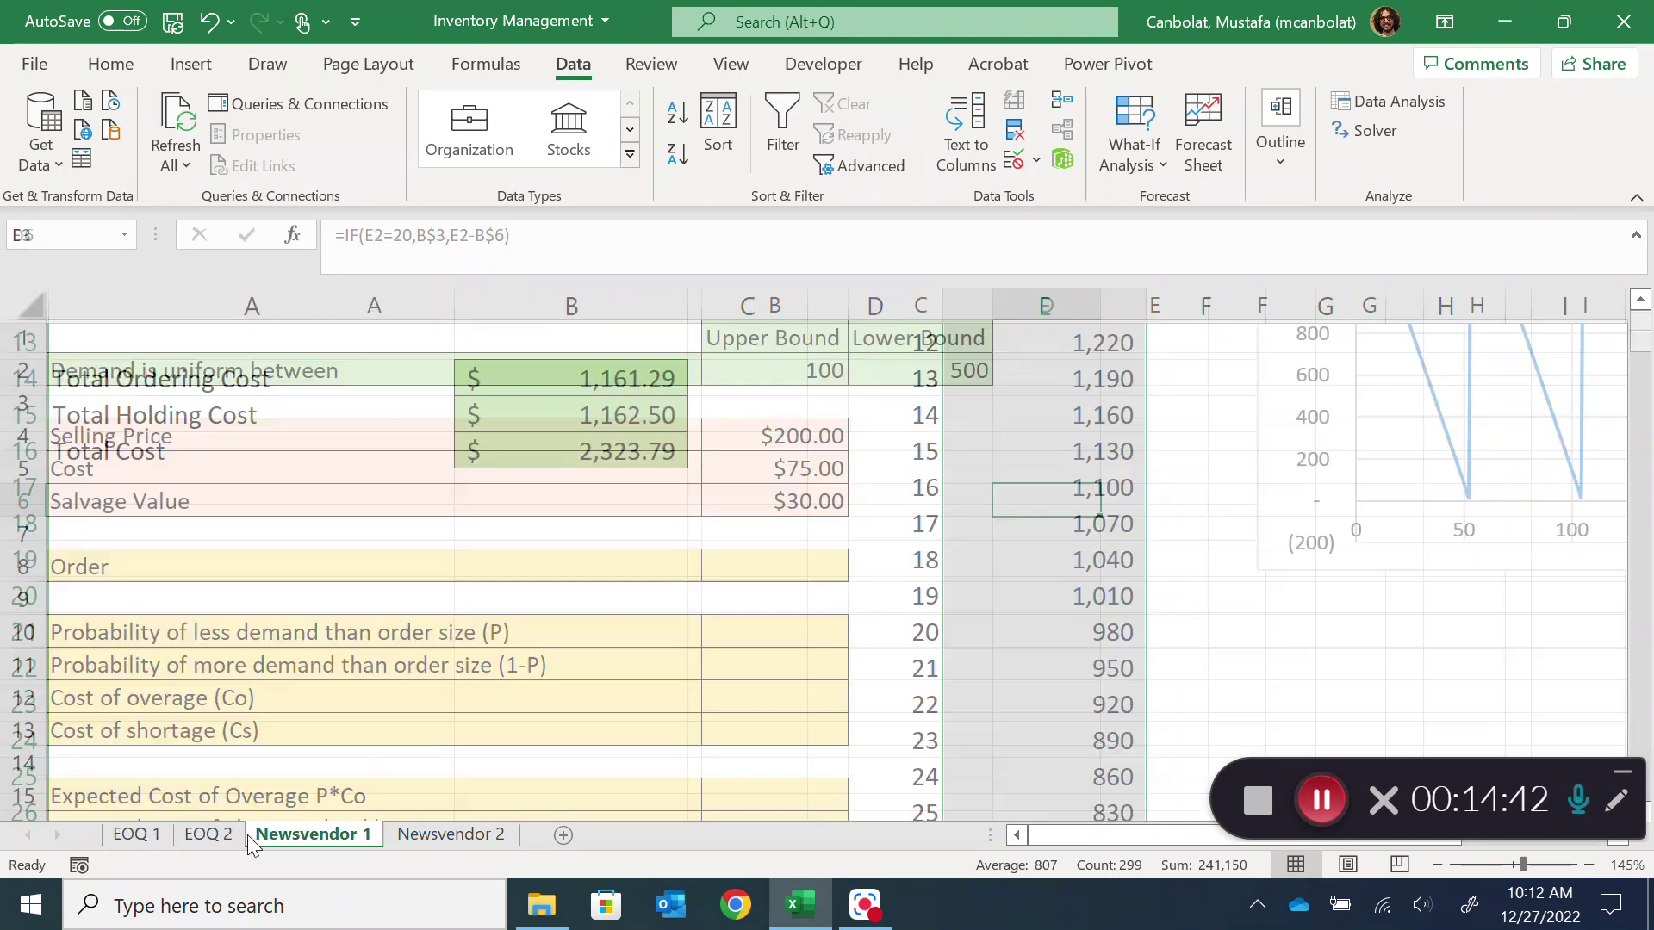
{"action": "left_click", "coordinate": [220, 840]}
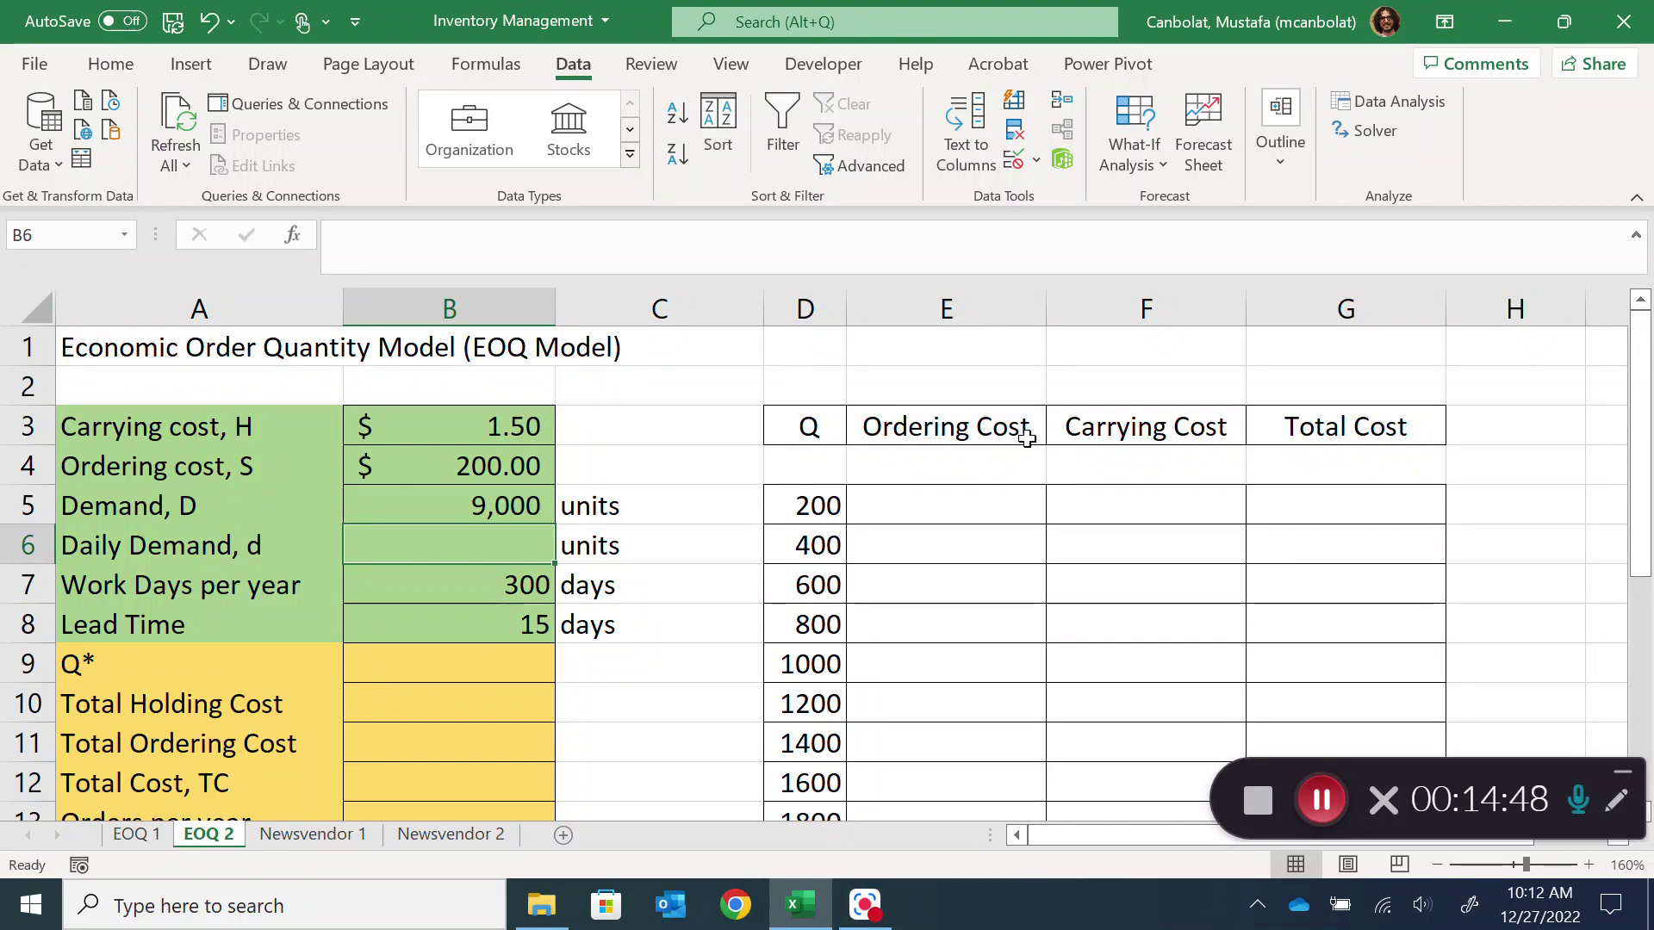
{"action": "left_click", "coordinate": [1132, 423]}
{"action": "double_click", "coordinate": [1131, 423]}
{"action": "left_click_drag", "start_coordinate": [1131, 424], "coordinate": [1066, 426]}
{"action": "type", "text": "Hold"}
{"action": "key", "text": "Return"}
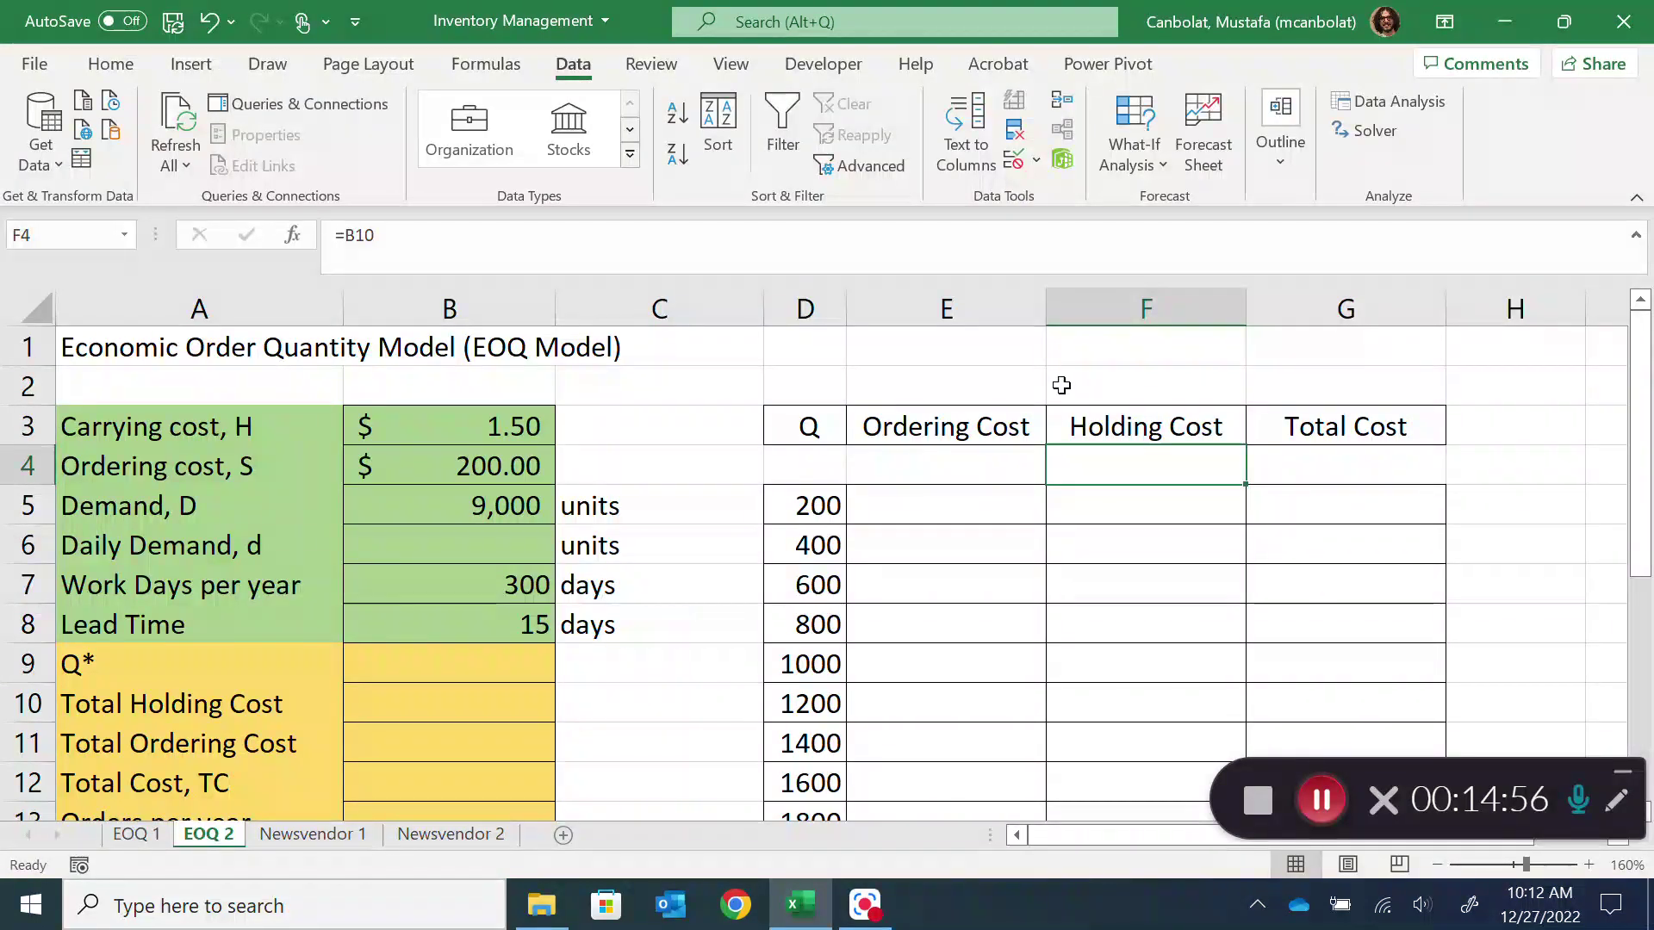
Step: Relabel A3 as "Carrying (holding) cost, H" and widen column A to fit the text
{"action": "left_click", "coordinate": [168, 427]}
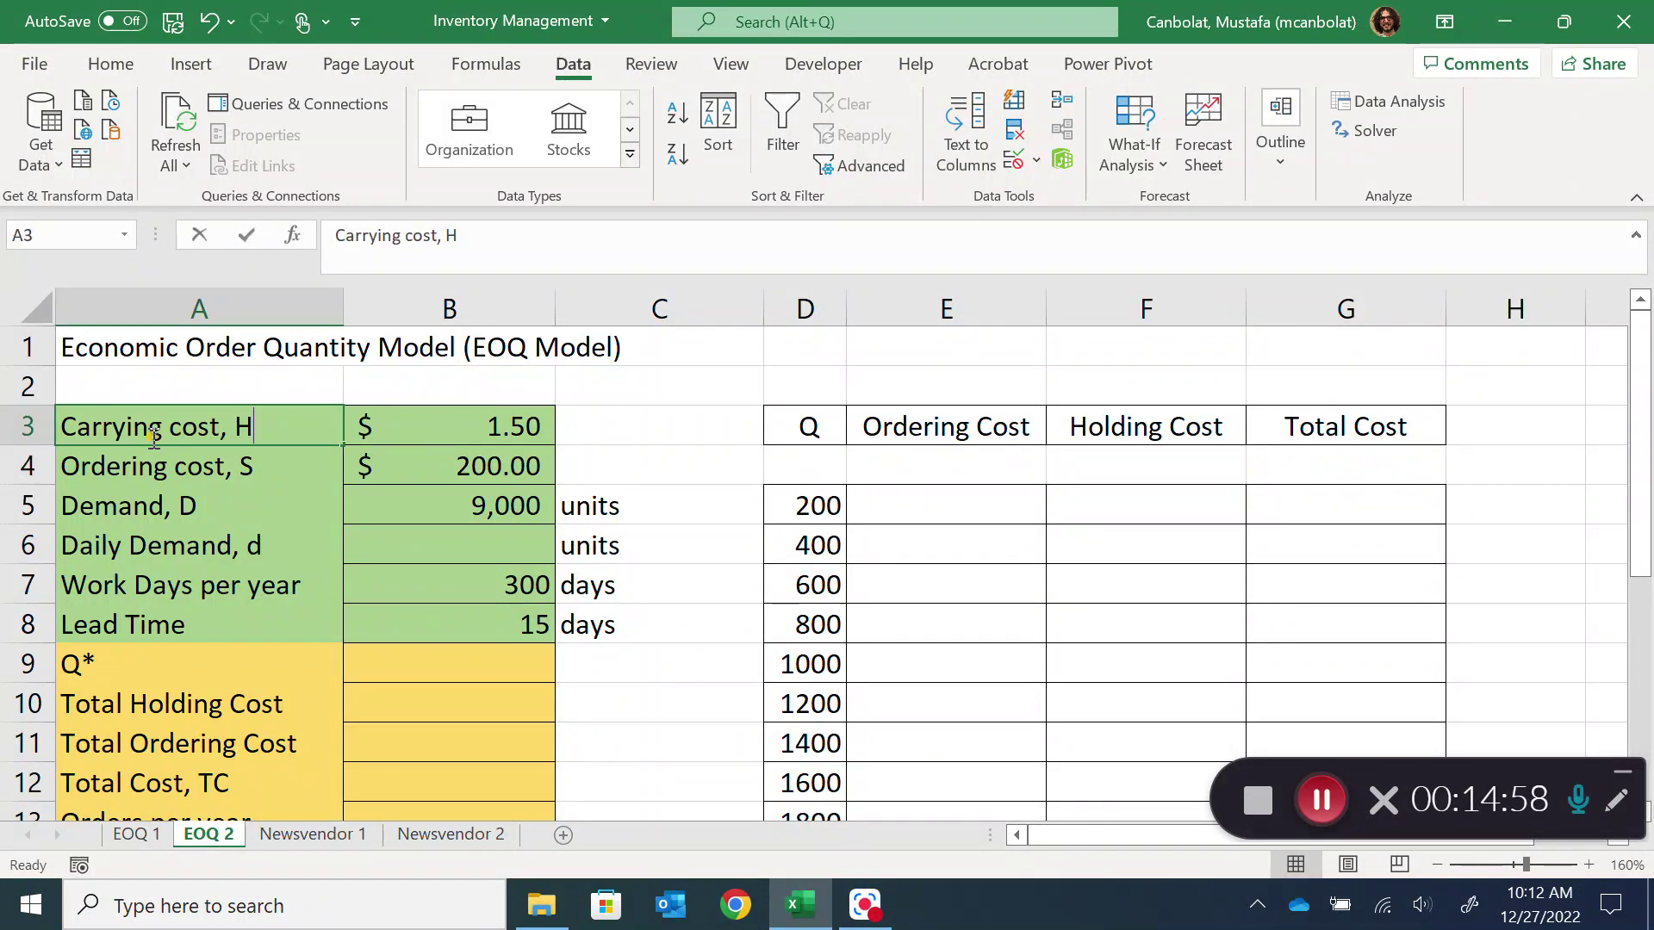
{"action": "double_click", "coordinate": [165, 426]}
{"action": "type", "text": "(hoil"}
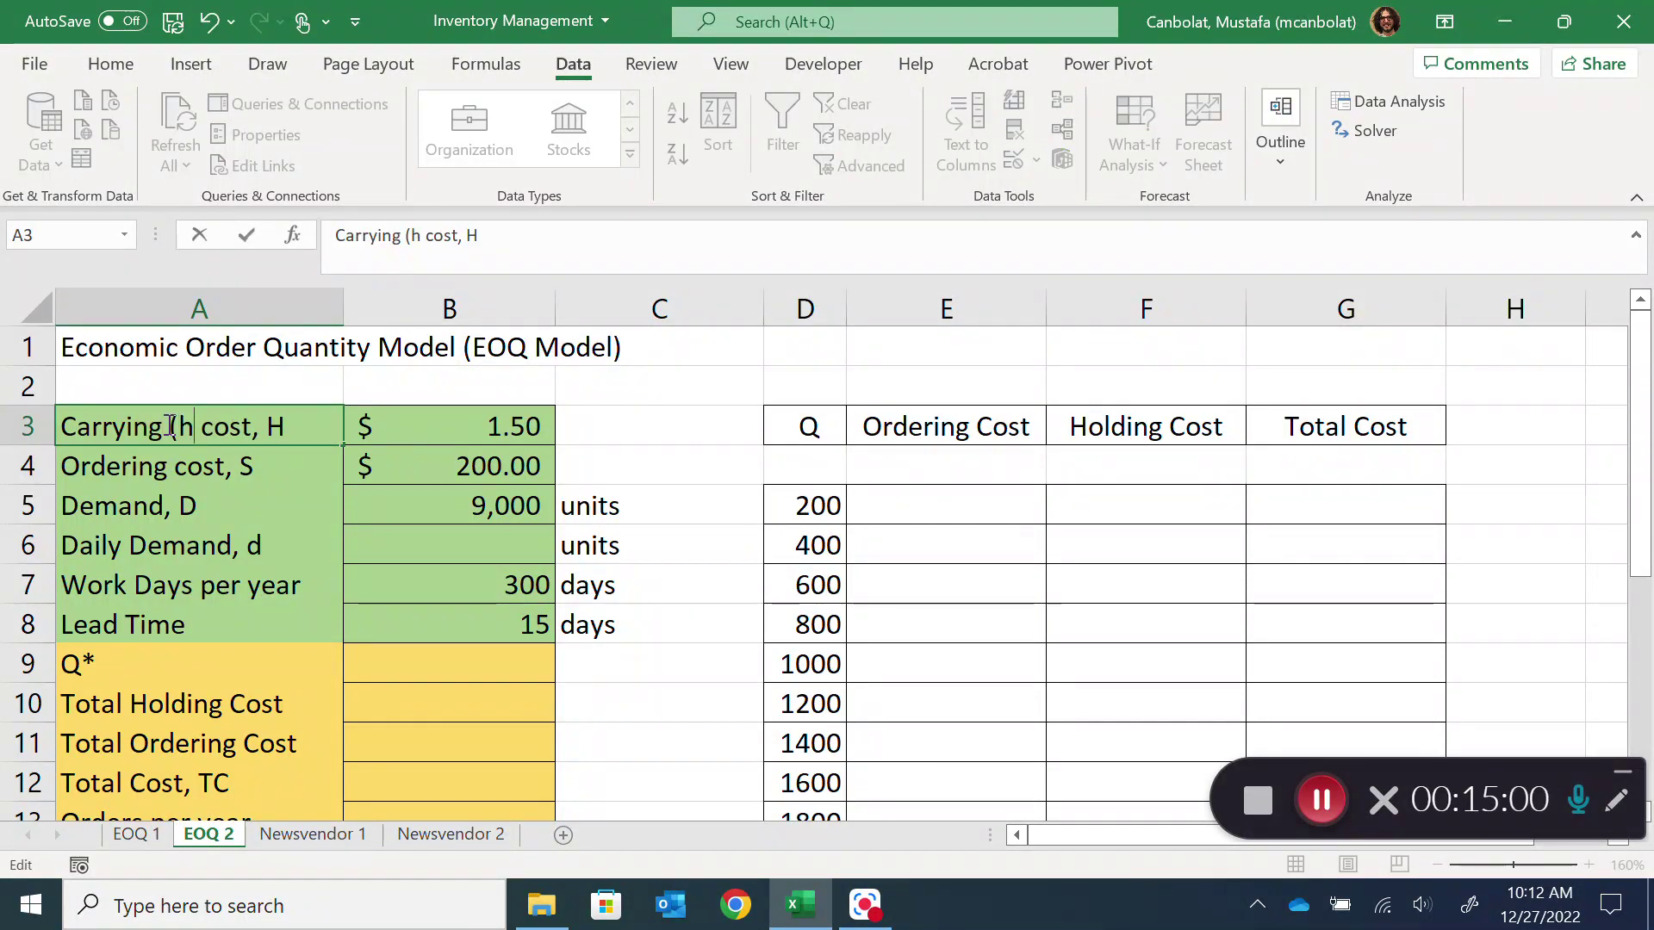
{"action": "key", "text": "BackSpace"}
{"action": "key", "text": "BackSpace"}
{"action": "type", "text": "lding)"}
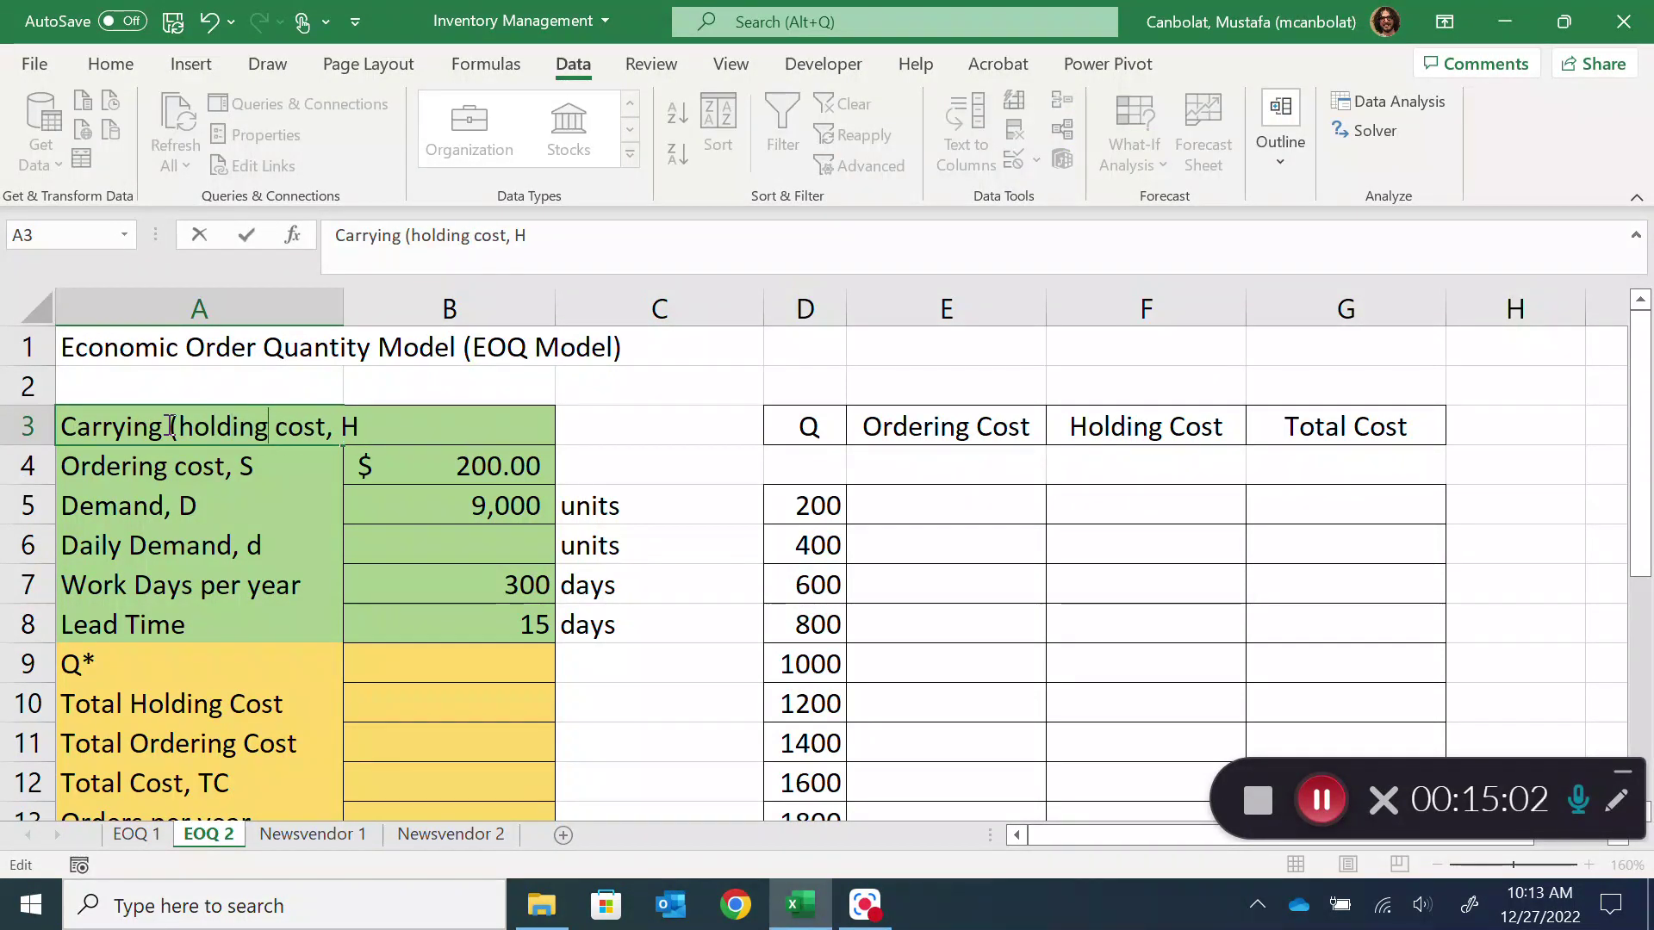
{"action": "key", "text": "Return"}
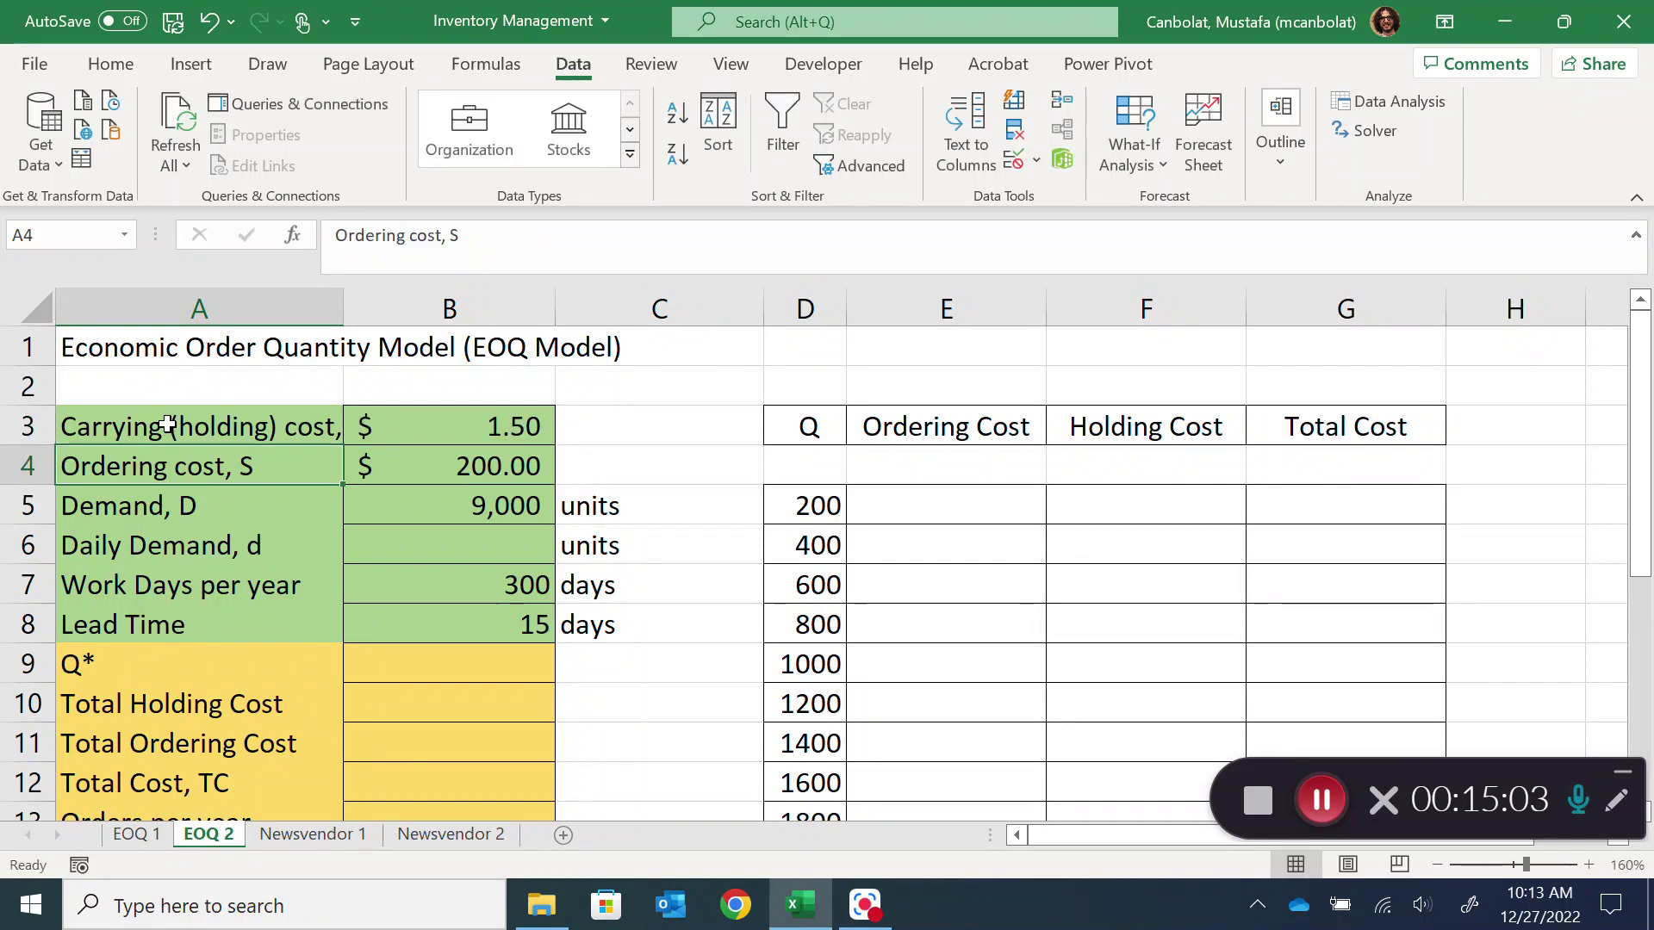
{"action": "double_click", "coordinate": [343, 309]}
{"action": "left_click_drag", "start_coordinate": [648, 315], "coordinate": [419, 319]}
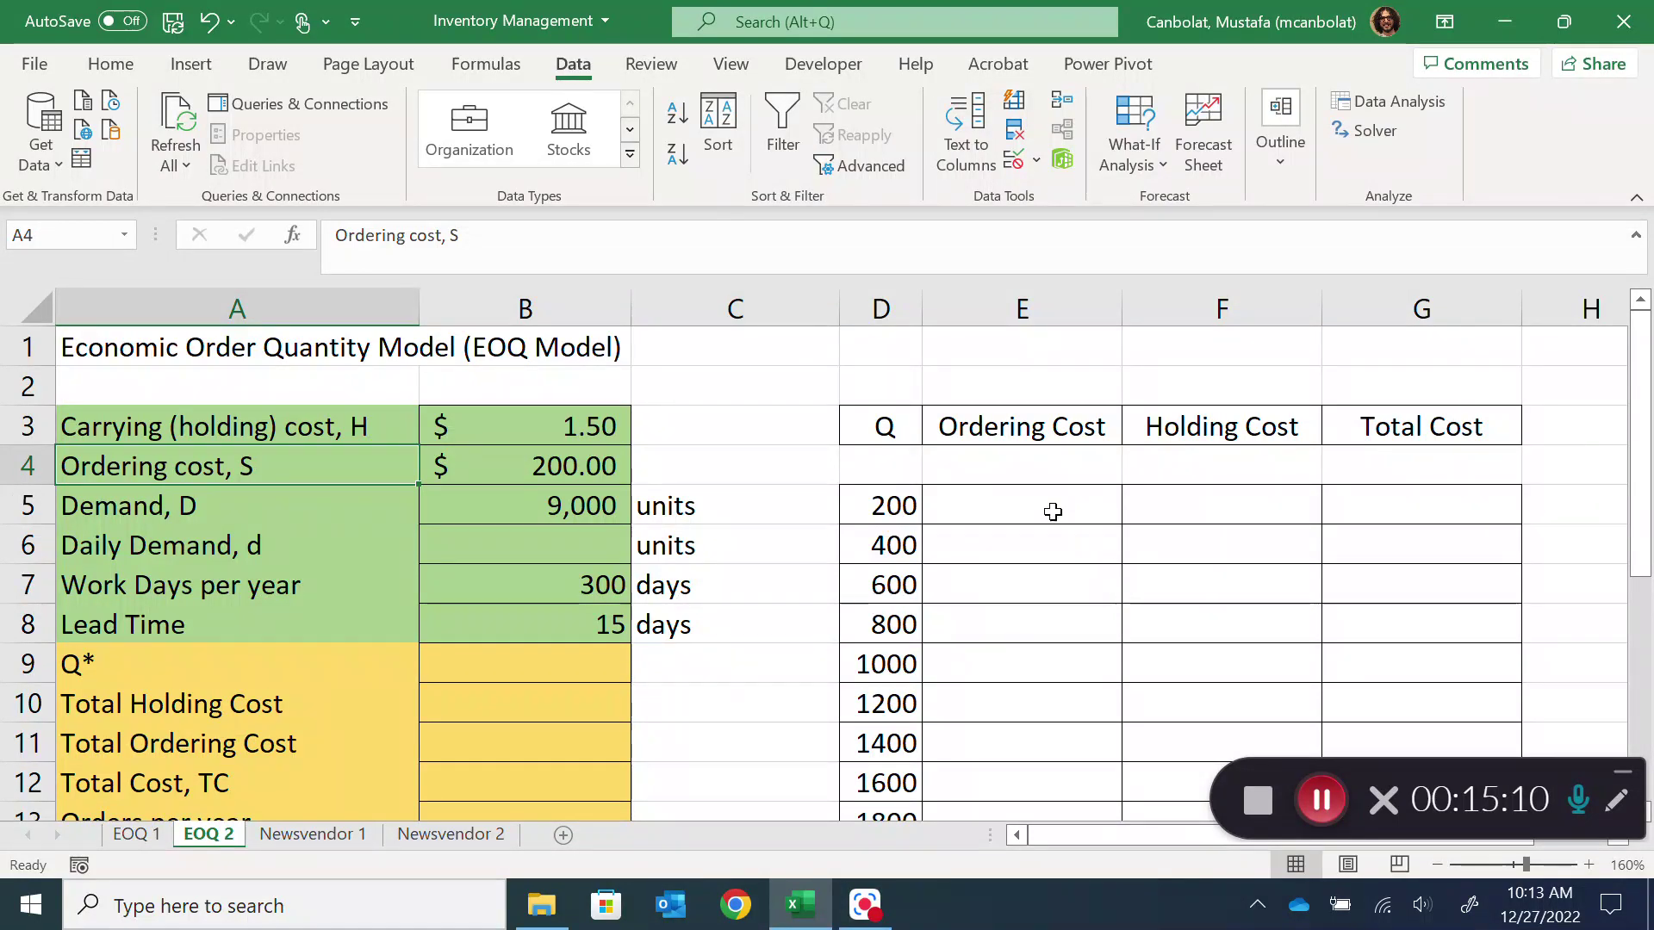
{"action": "left_click", "coordinate": [125, 836]}
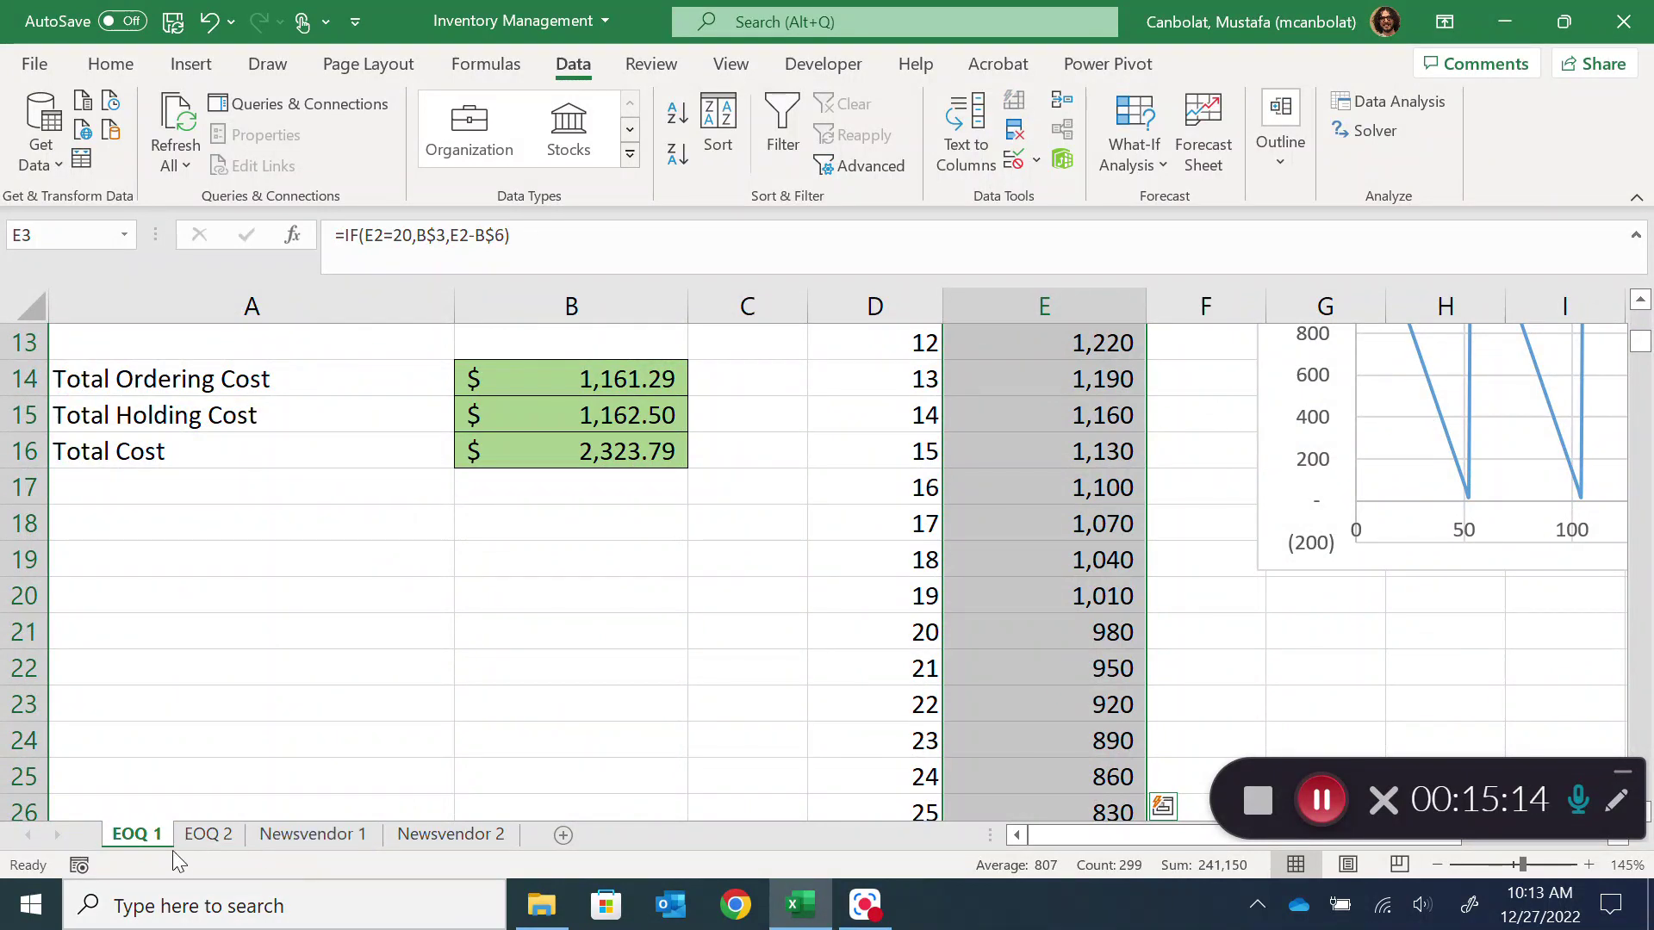
{"action": "left_click", "coordinate": [208, 836]}
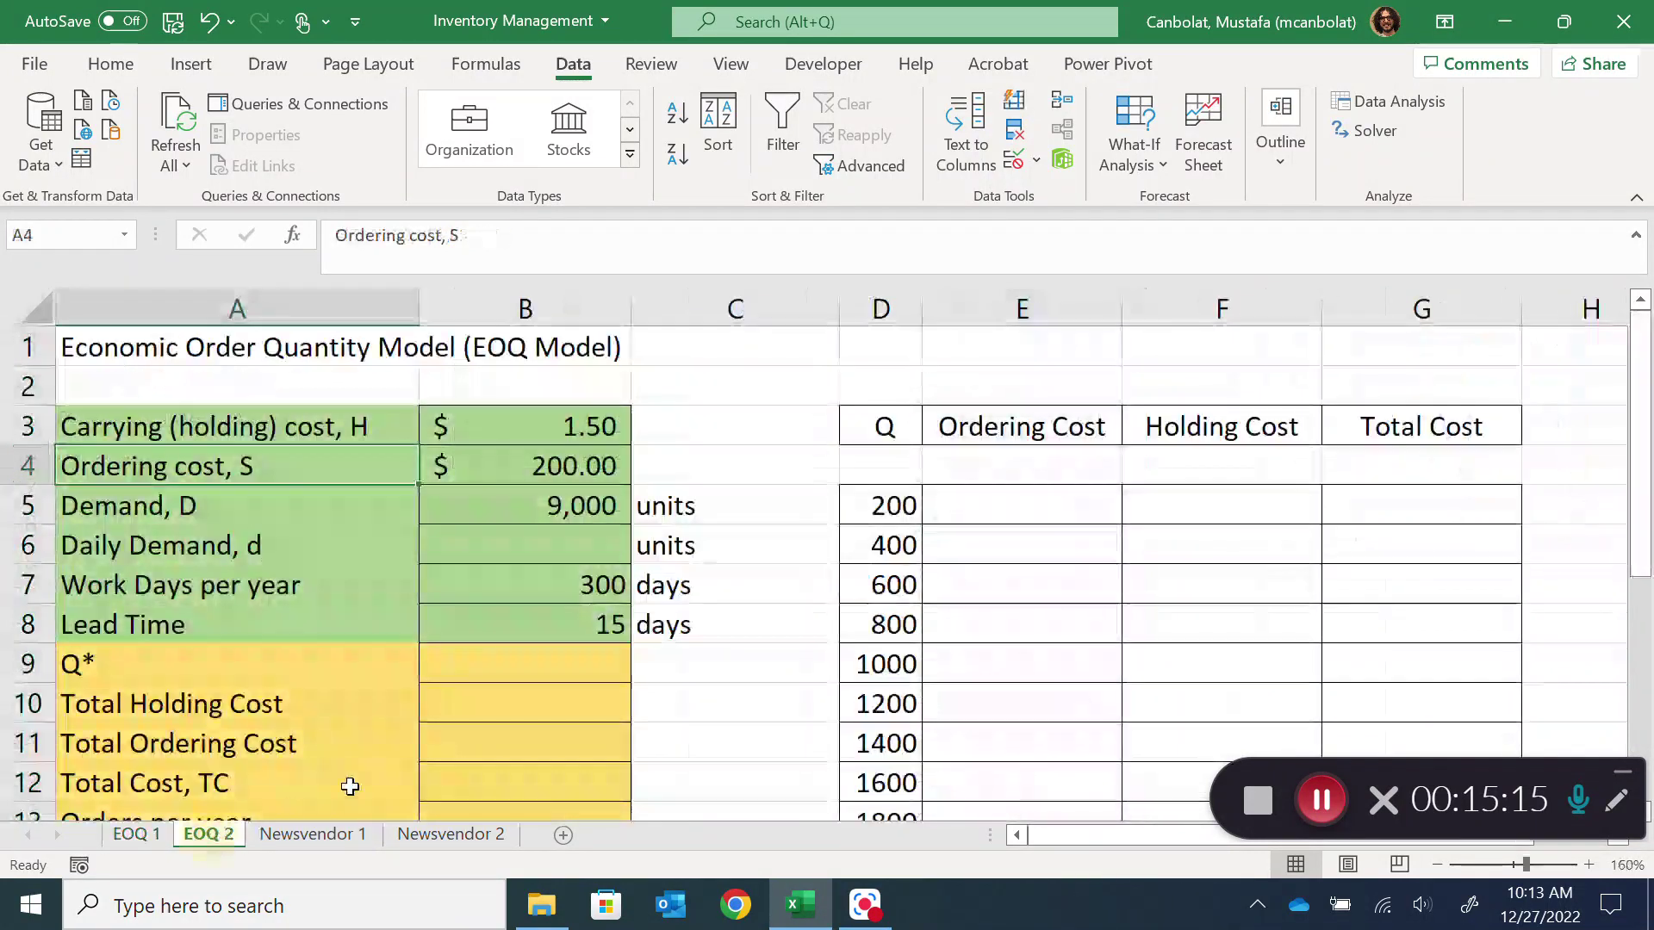